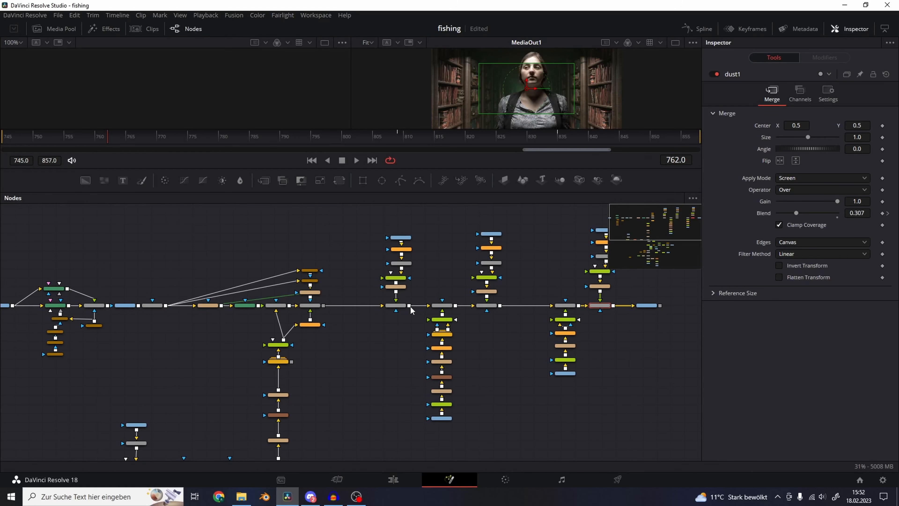
Locate the MediaIn1 to Despill1 keying branch at the start of the node tree and enlarge the viewer area.
middle_drag(255, 382, 351, 308)
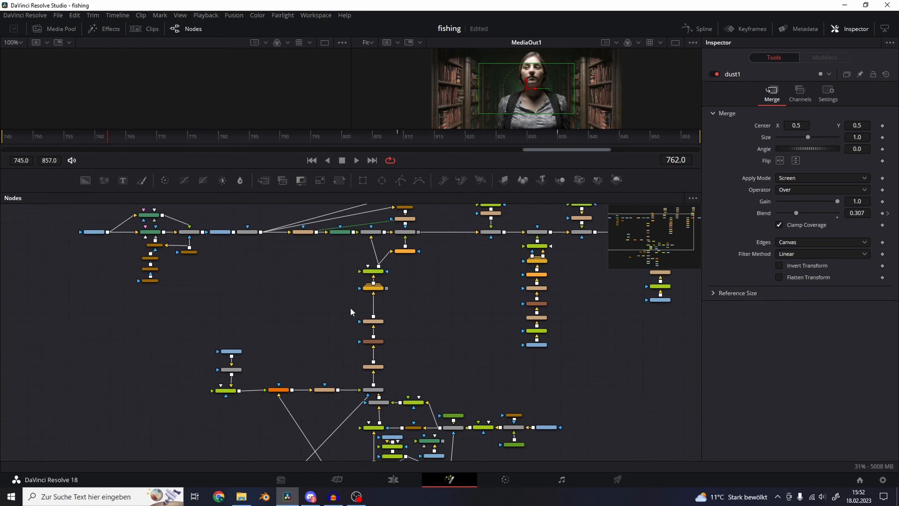
middle_drag(442, 305, 429, 281)
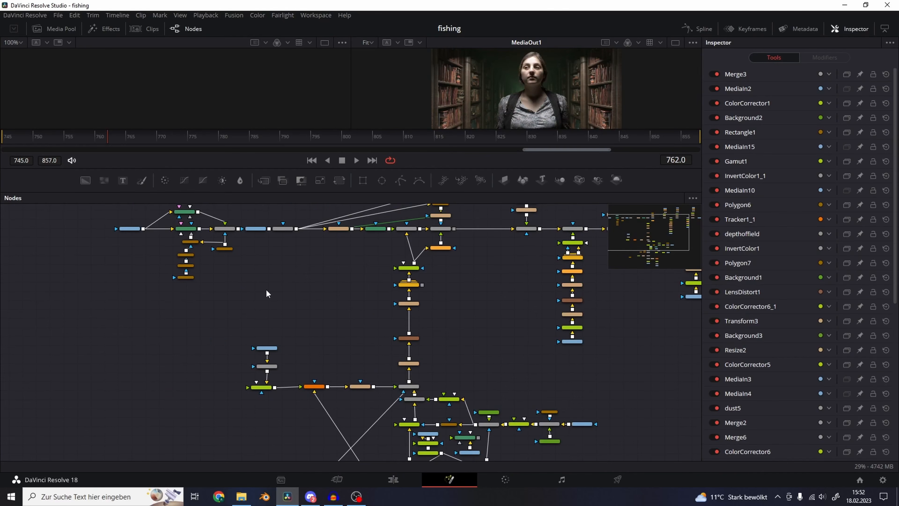
ctrl+scroll(266, 289, up, 5)
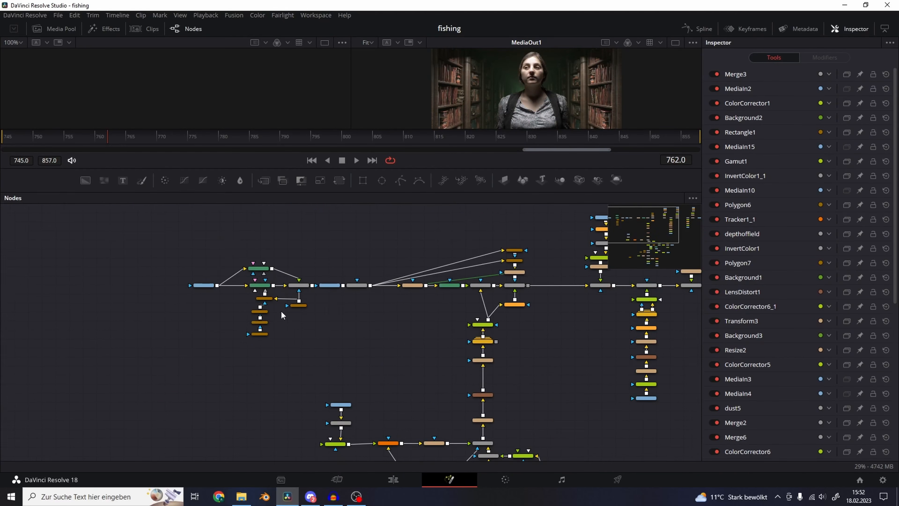
middle_drag(281, 310, 519, 426)
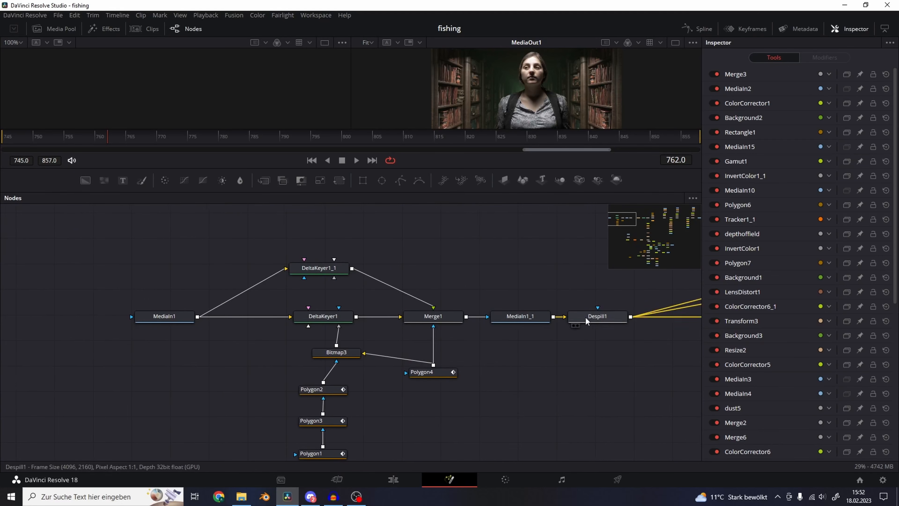
click(512, 317)
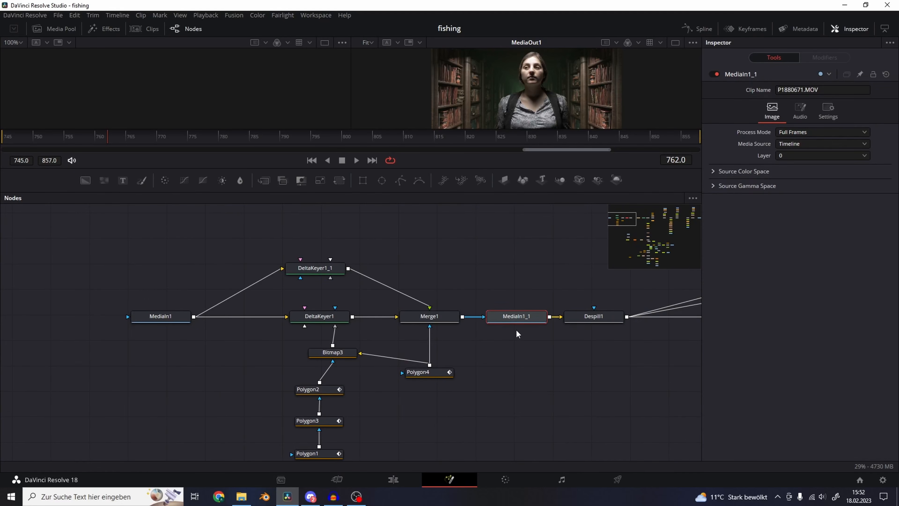
drag(501, 130, 502, 209)
Show the MediaIn1 green-screen footage in the second viewer and play it through the arm-crossing movement.
click(151, 403)
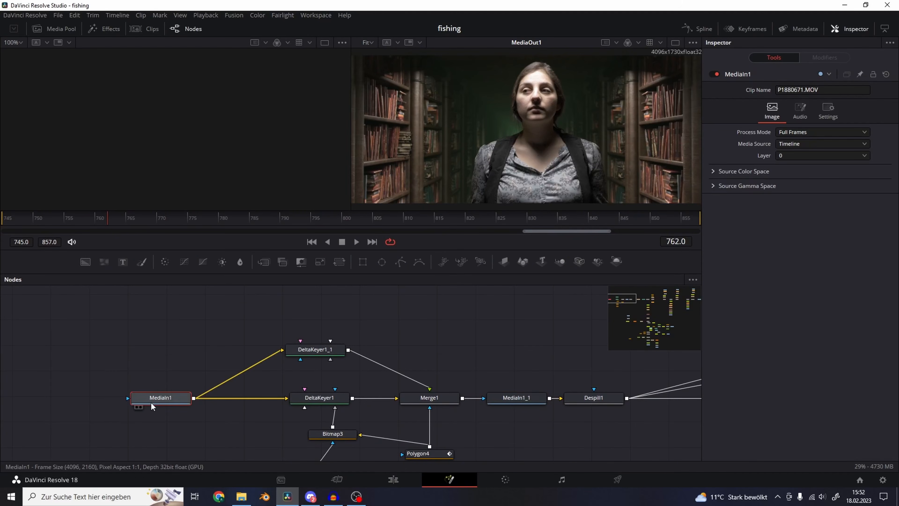
key(2)
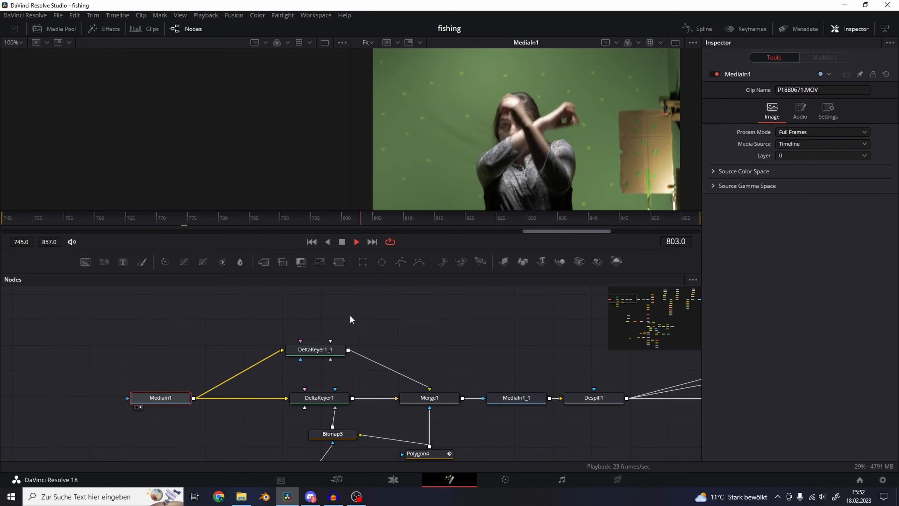
key(space)
Display the DeltaKeyer1 result in the second viewer.
middle_drag(393, 359, 351, 317)
click(279, 363)
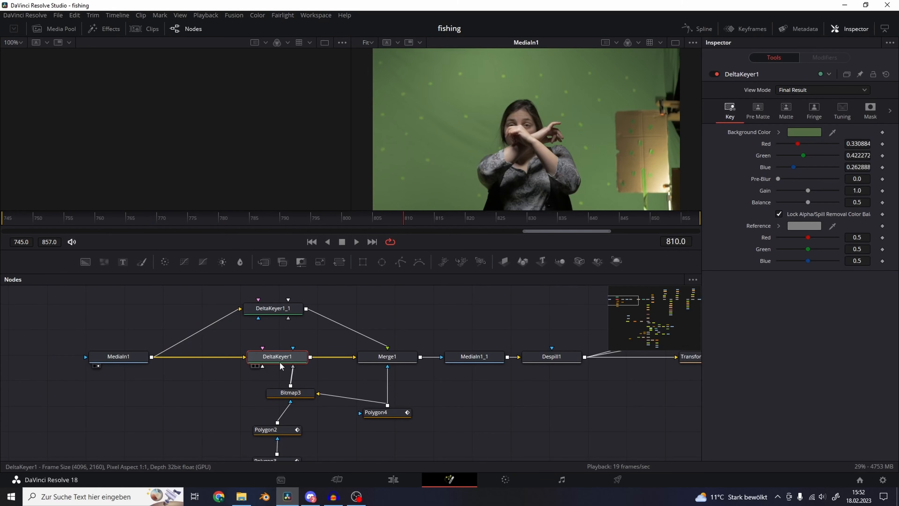
key(2)
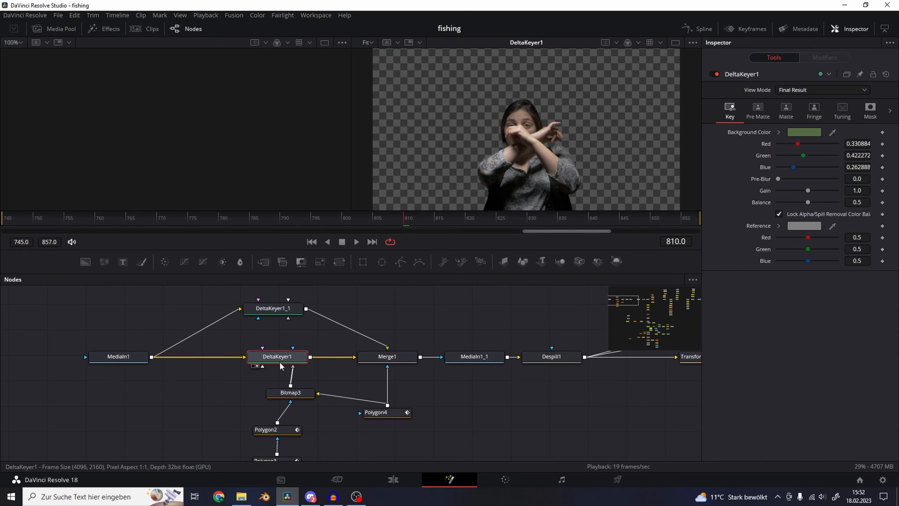
Examine the keying node group, including both delta keyers, Merge1, MediaIn1_1, Bitmap3 and the polygon masks.
click(460, 357)
middle_drag(324, 342, 328, 341)
drag(80, 312, 500, 455)
middle_drag(303, 325, 339, 391)
ctrl+scroll(316, 332, down, 3)
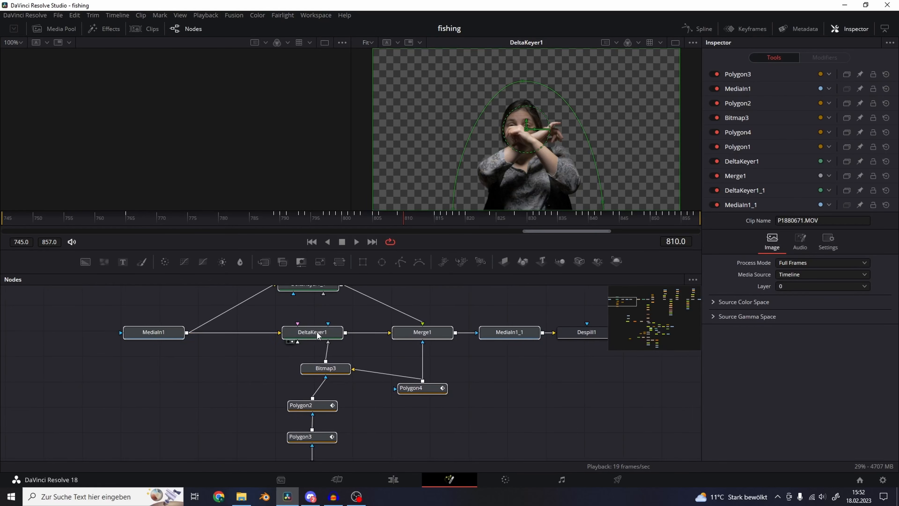
click(212, 344)
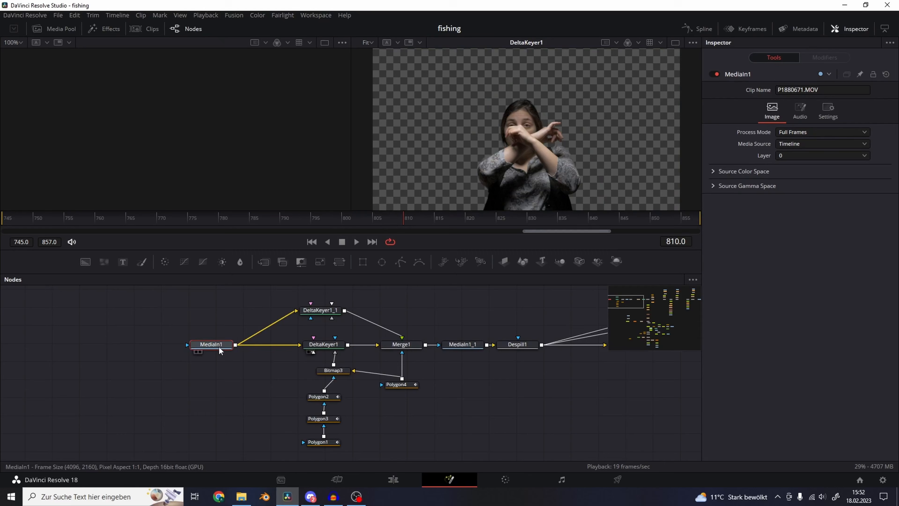
middle_drag(429, 352, 419, 363)
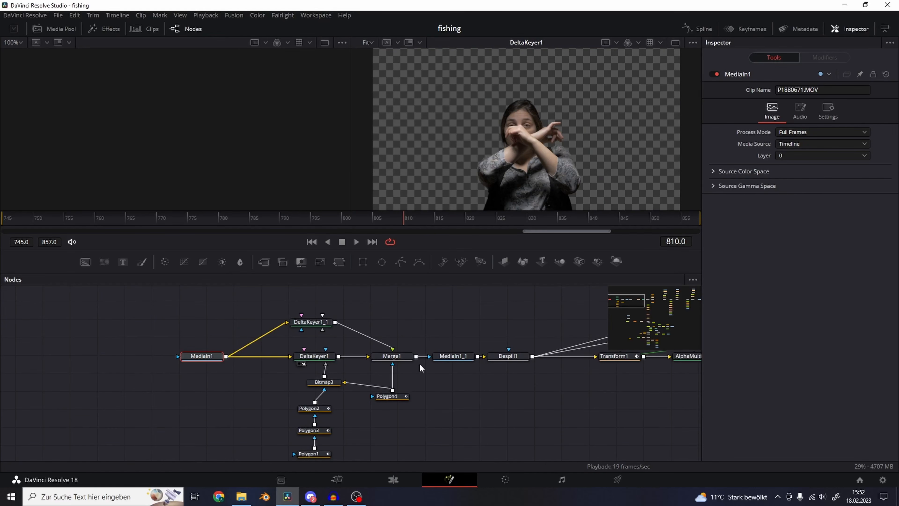
ctrl+scroll(359, 363, up, 2)
Check the settings of both delta keyers and display DeltaKeyer1_1 in the second viewer.
click(297, 306)
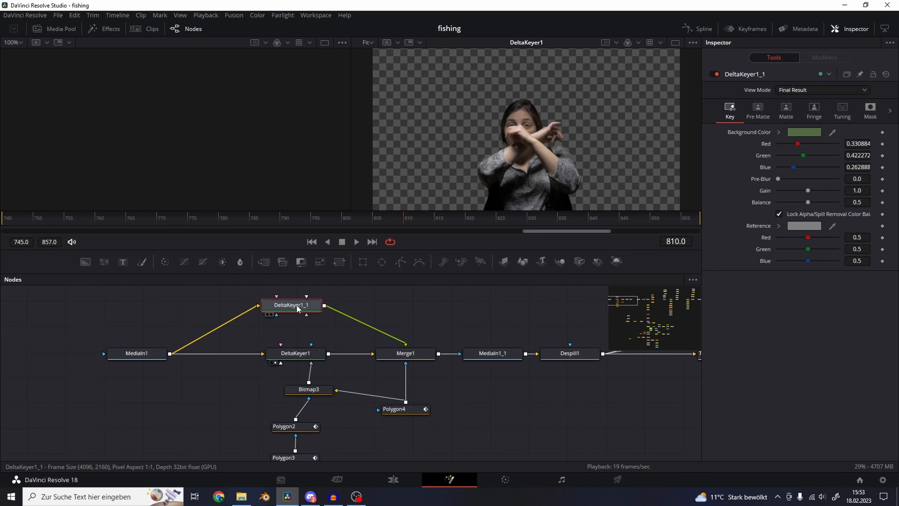
click(337, 327)
click(297, 308)
click(297, 360)
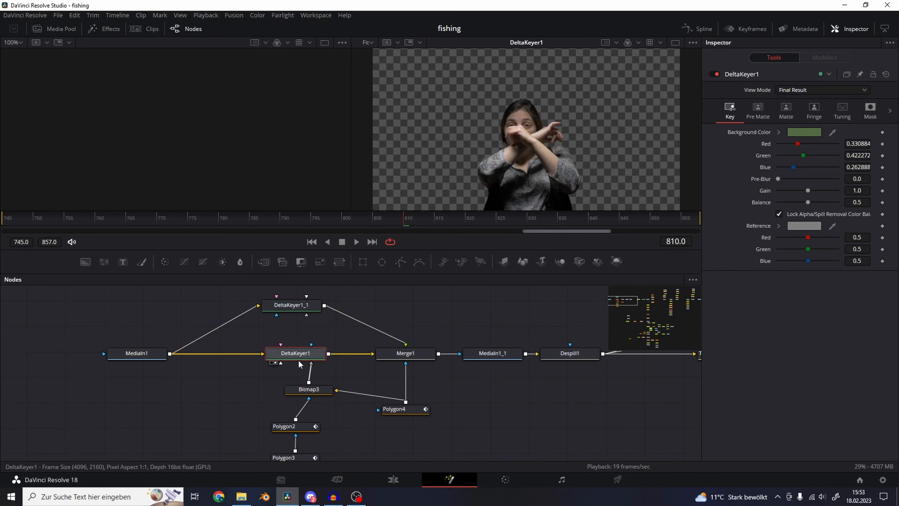
click(304, 307)
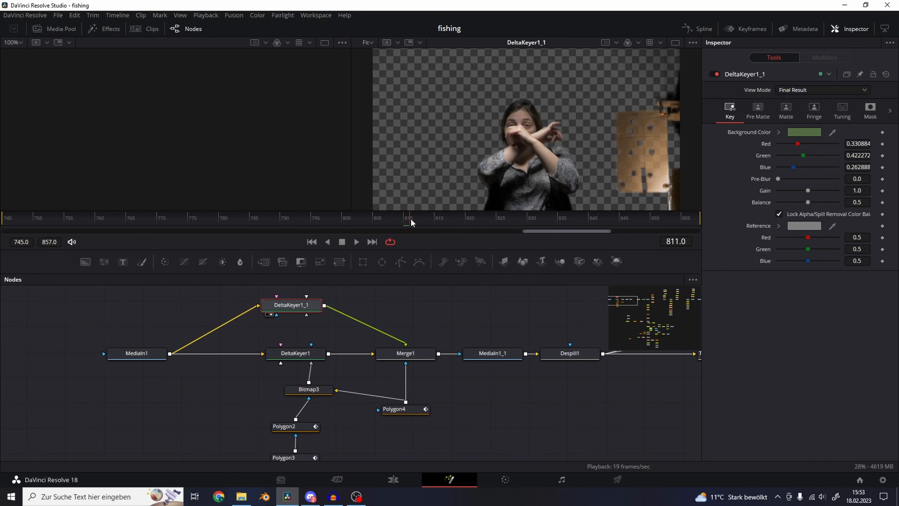
Go to frame 799 and inspect the motion-blurred hands and hair in the DeltaKeyer1_1 result.
click(448, 221)
drag(453, 220, 341, 225)
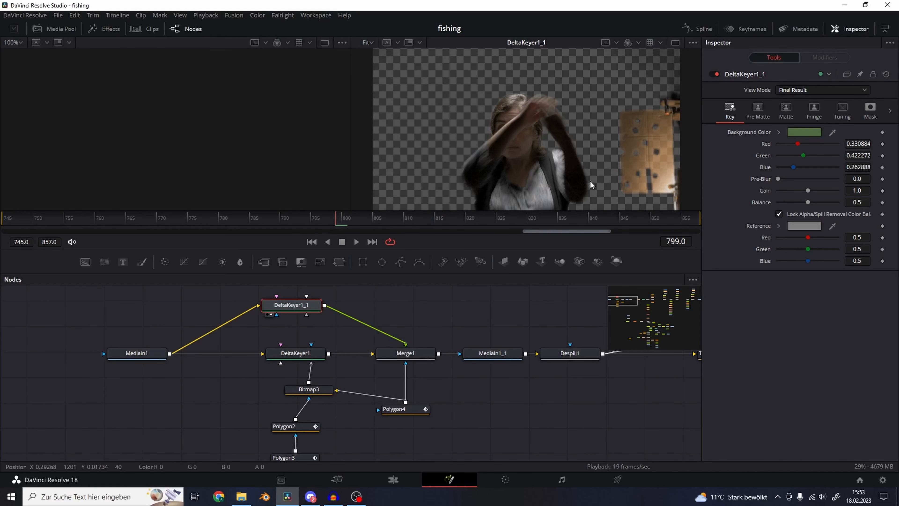
ctrl+scroll(531, 157, up, 1)
ctrl+scroll(534, 163, up, 2)
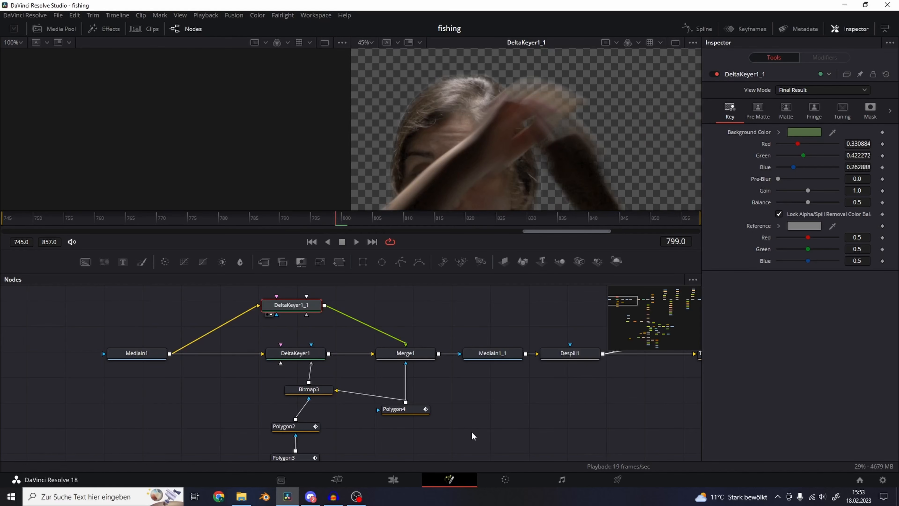
Display DeltaKeyer1 at frame 799 and inspect the Polygon4 mask outline over the masked-out body area.
click(306, 359)
key(2)
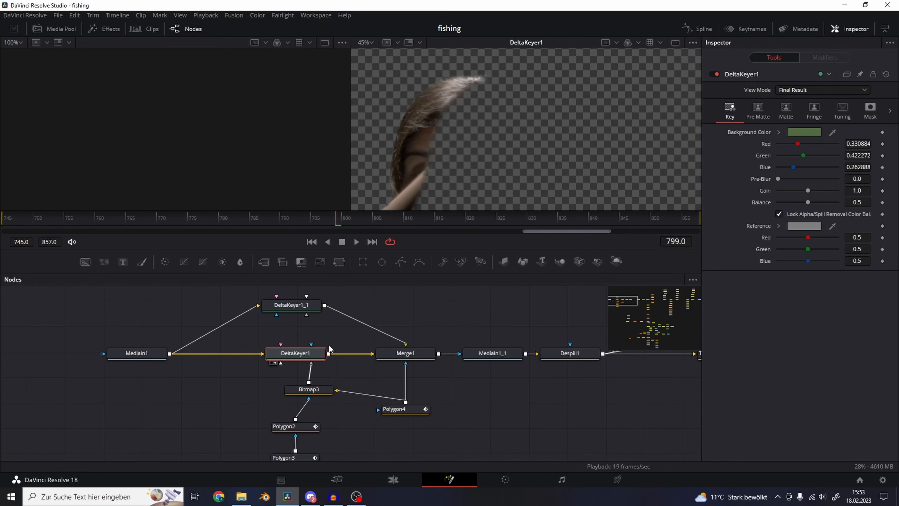
click(408, 411)
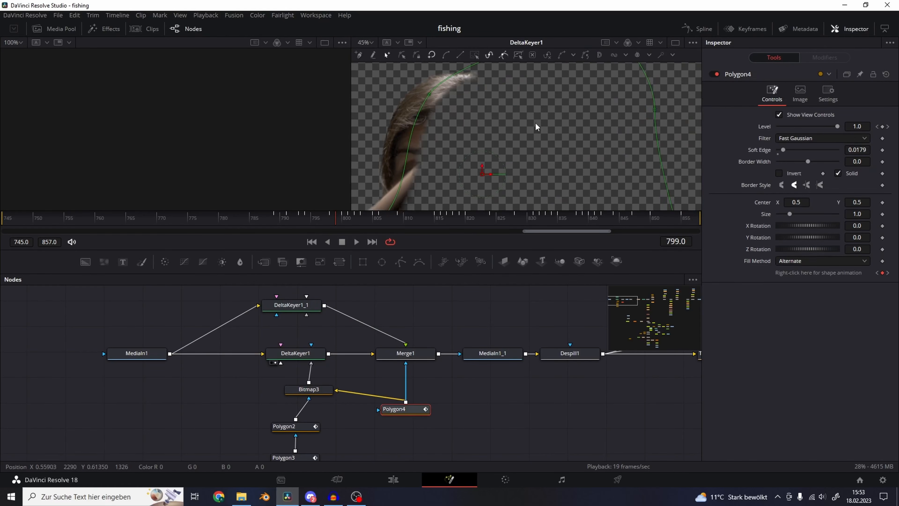
ctrl+scroll(535, 122, down, 3)
middle_drag(445, 161, 438, 134)
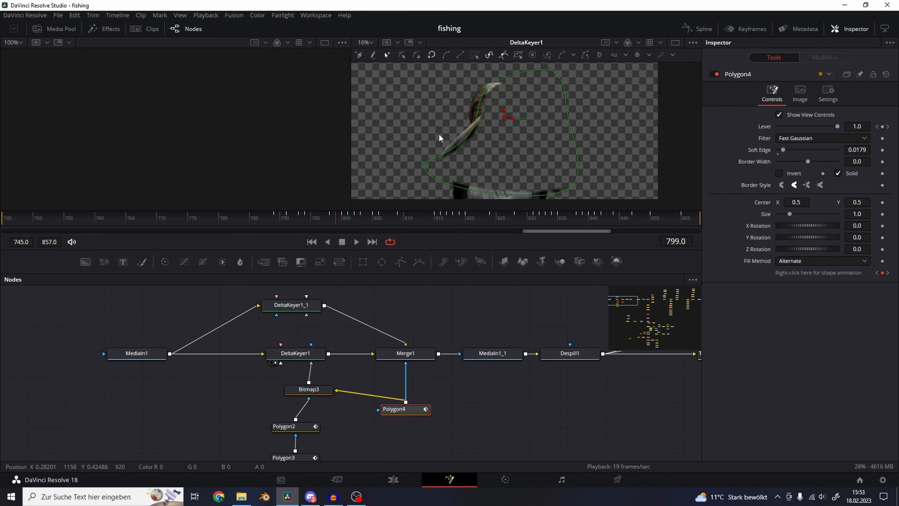
mouse_move(344, 217)
mouse_down()
mouse_move(471, 216)
mouse_move(393, 217)
mouse_move(345, 233)
mouse_up()
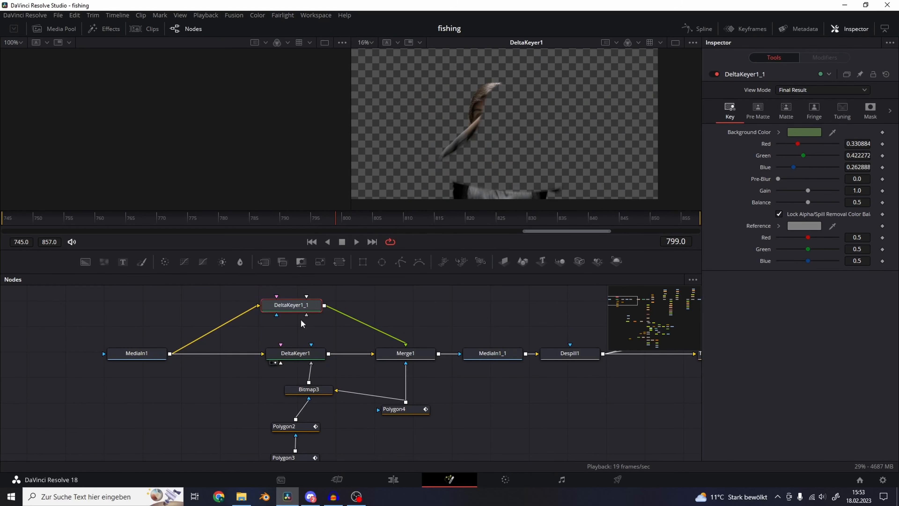
Compare the DeltaKeyer1_1, DeltaKeyer1 and Merge1 results in the viewer with the Bitmap3 mask disabled.
key(2)
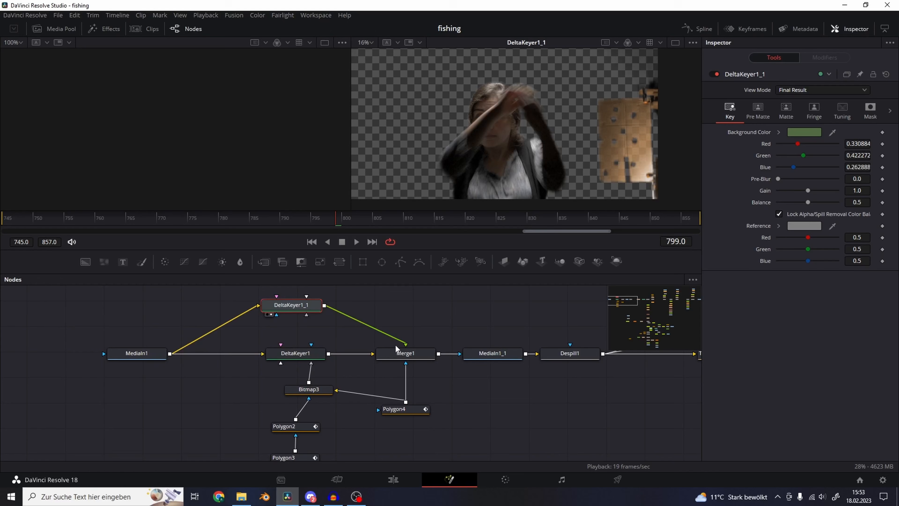
click(304, 353)
key(2)
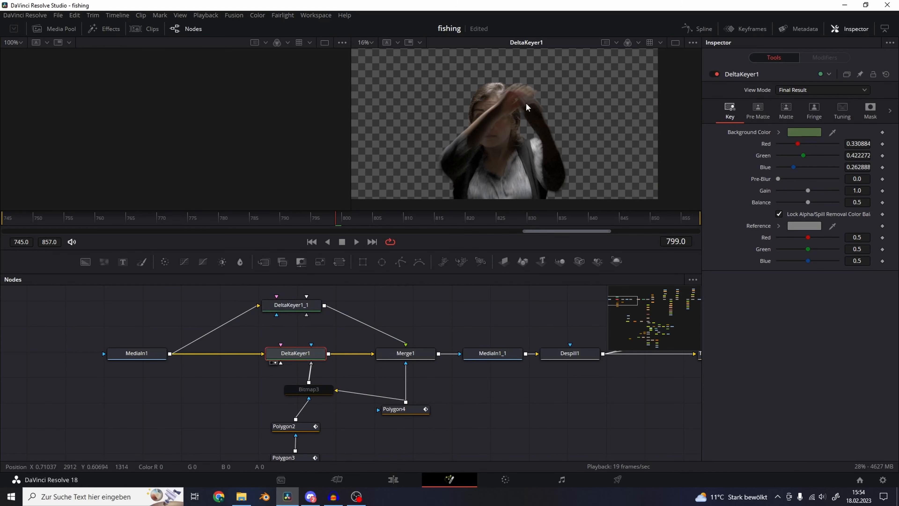
click(423, 355)
key(2)
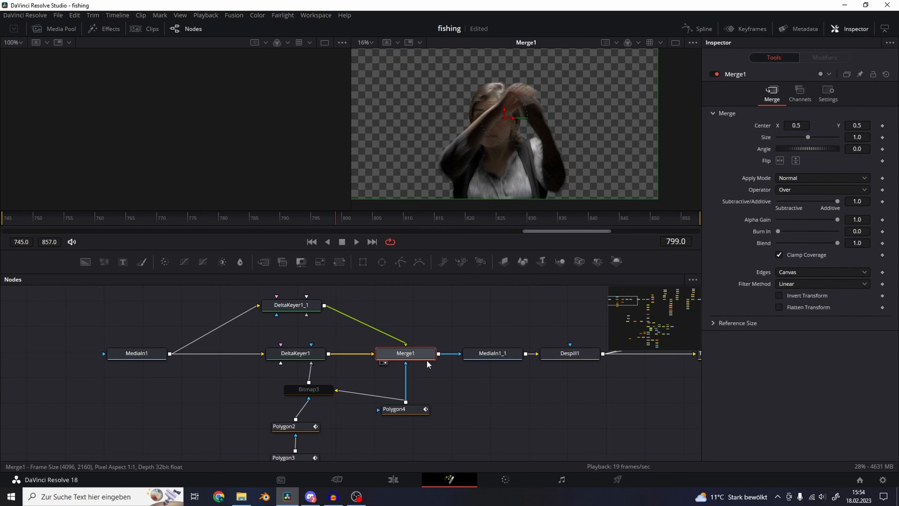
Switch the Bitmap3 mask off and back on to compare the blurred arm edges in the Merge1 result.
click(309, 389)
ctrl+scroll(549, 148, up, 2)
ctrl+scroll(549, 150, up, 2)
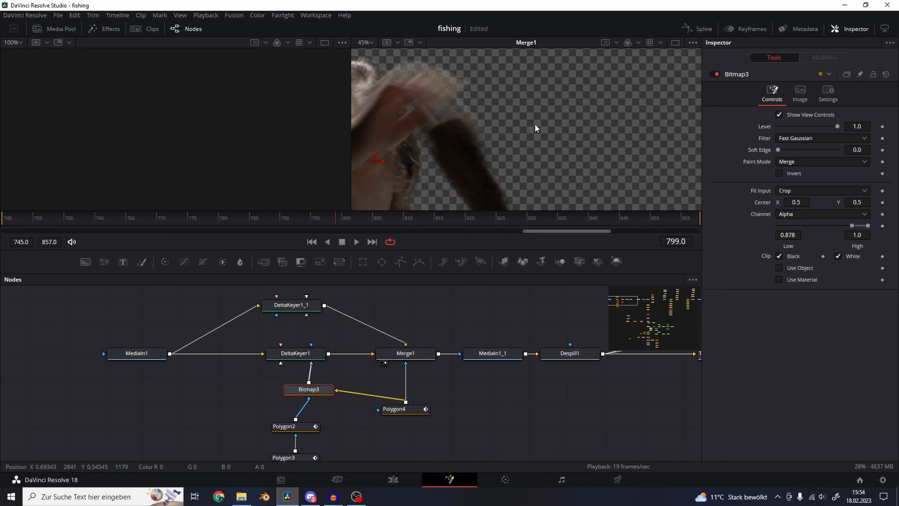
click(715, 74)
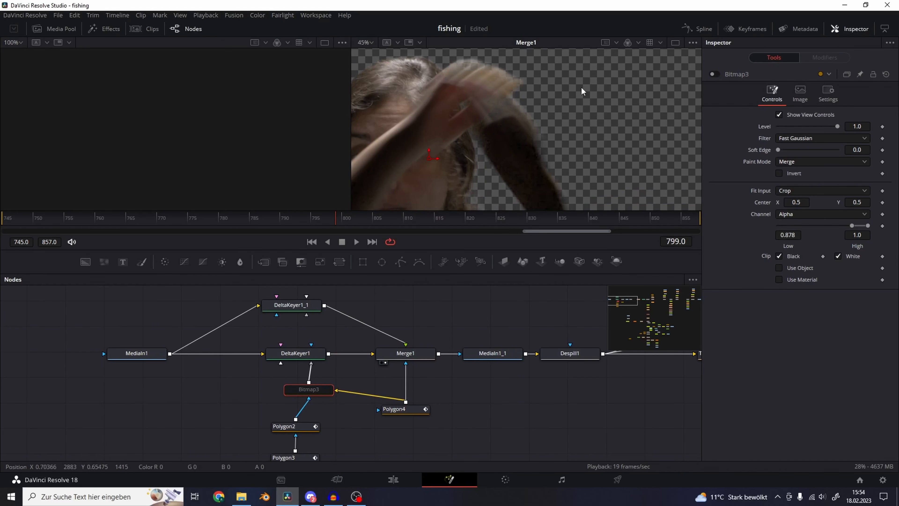
click(717, 74)
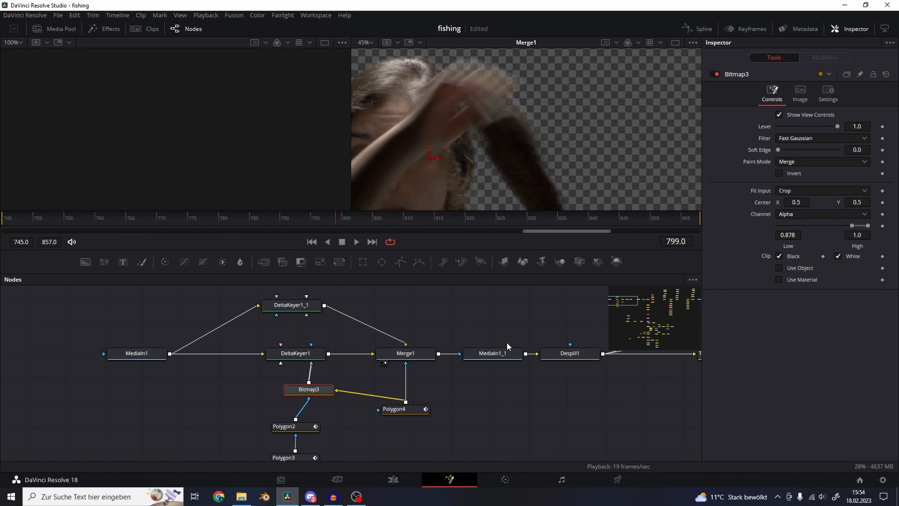
Display the original MediaIn1 green-screen footage at frame 799 and frame the woman's raised arms.
middle_drag(148, 363, 163, 362)
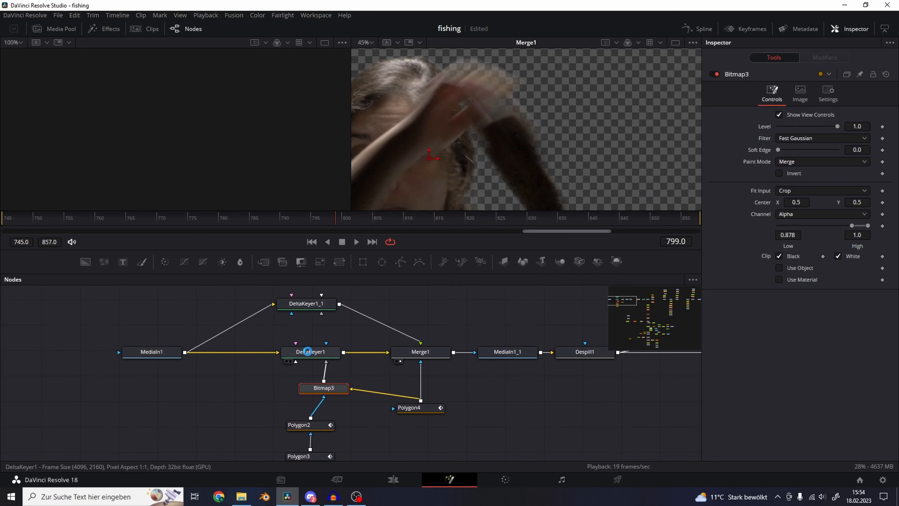
click(307, 351)
click(149, 356)
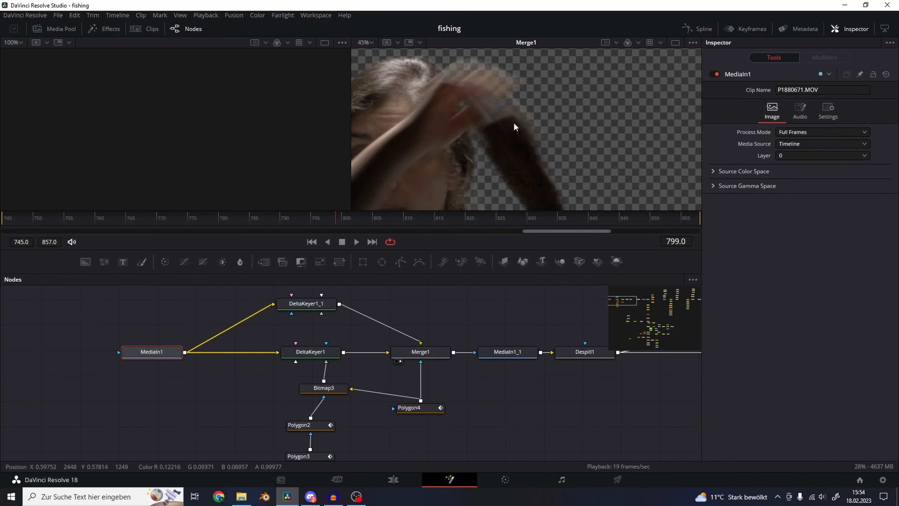
ctrl+scroll(538, 105, down, 3)
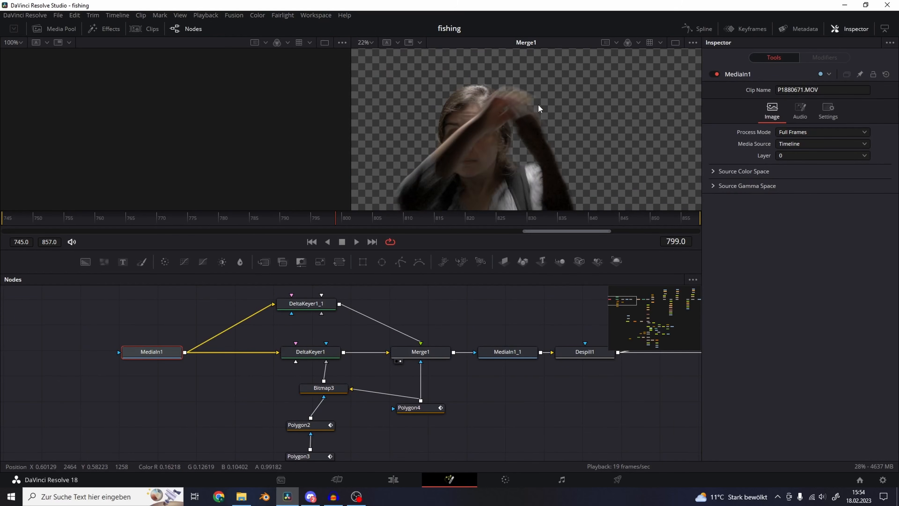
middle_drag(145, 357, 149, 356)
key(2)
middle_drag(506, 139, 519, 121)
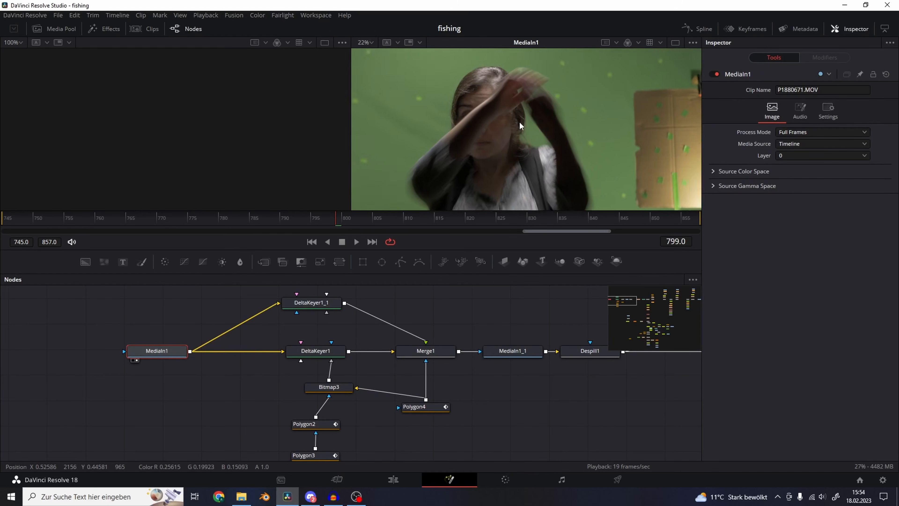
ctrl+scroll(526, 112, down, 1)
Display the DeltaKeyer1 result and switch the viewer to the Merge1 result for comparison.
click(318, 357)
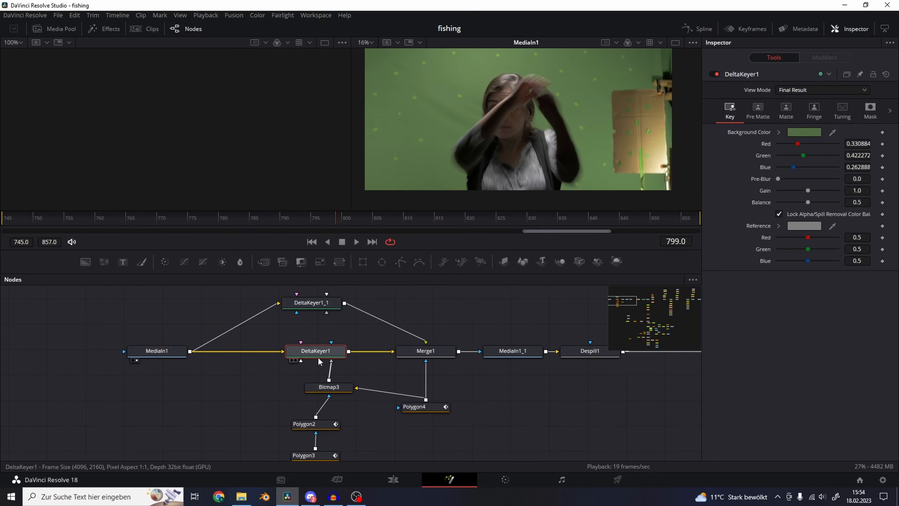
key(2)
click(426, 350)
key(2)
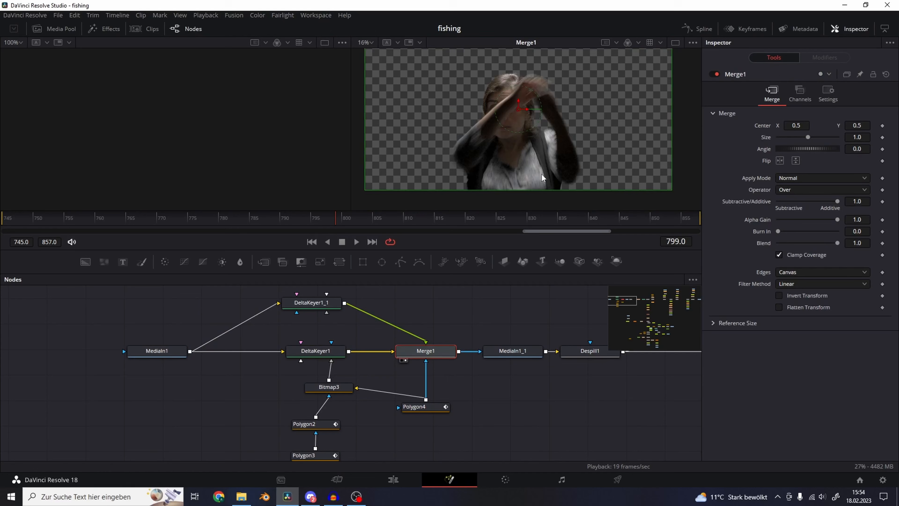
Examine the dark clothing around the shoulder and neck in the Merge1 result up close.
middle_drag(542, 174, 535, 96)
ctrl+scroll(535, 96, up, 4)
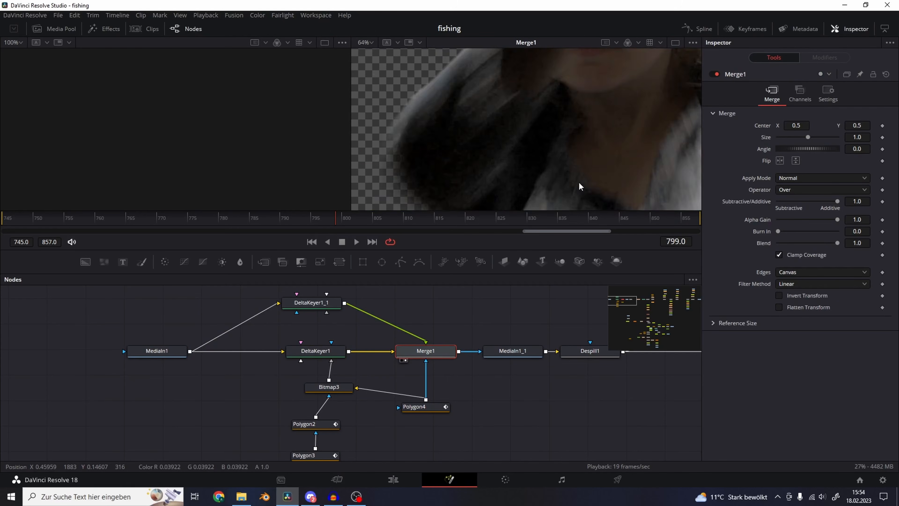
ctrl+scroll(579, 183, up, 2)
middle_drag(602, 83, 630, 195)
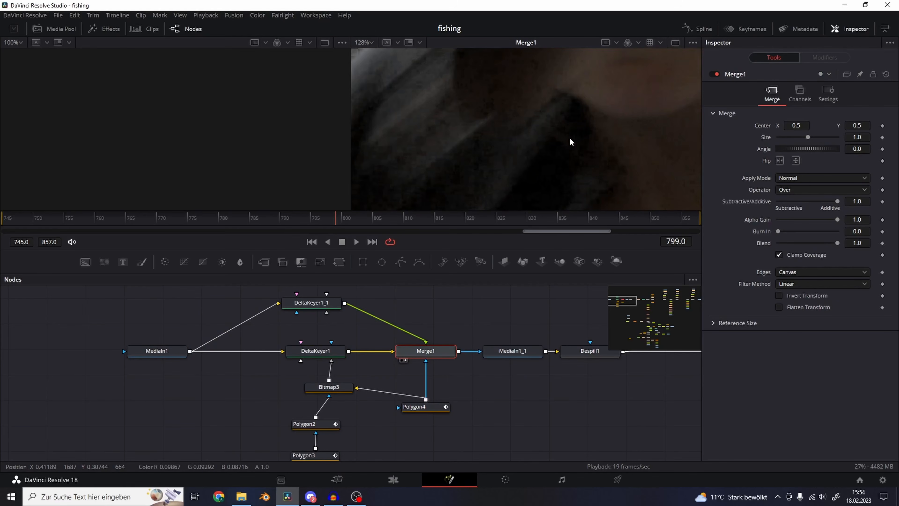
Frame the whole Merge1 result and toggle its display in the viewer off and on.
ctrl+scroll(517, 138, down, 5)
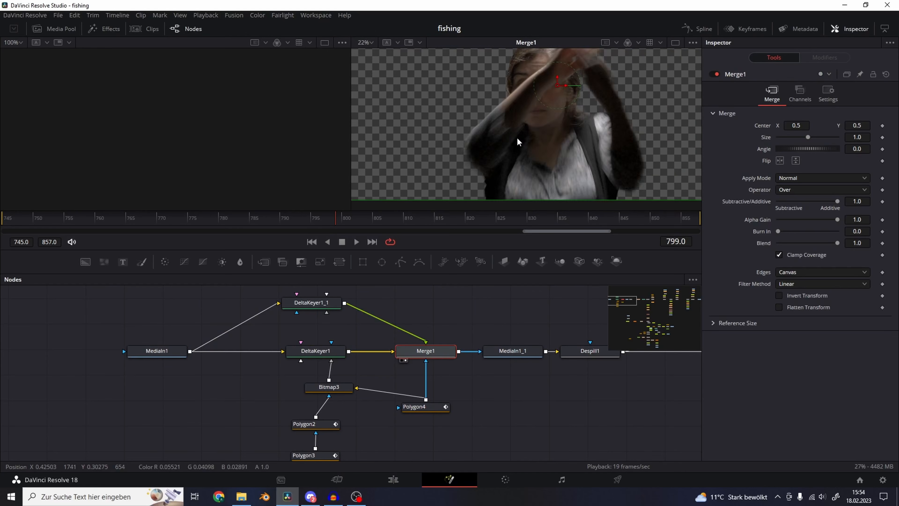
ctrl+scroll(552, 137, down, 1)
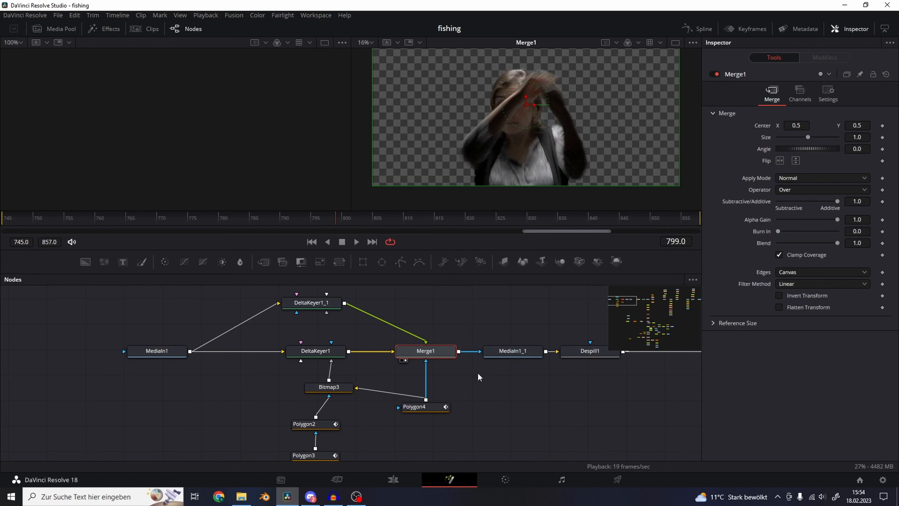
key(2)
key(2)
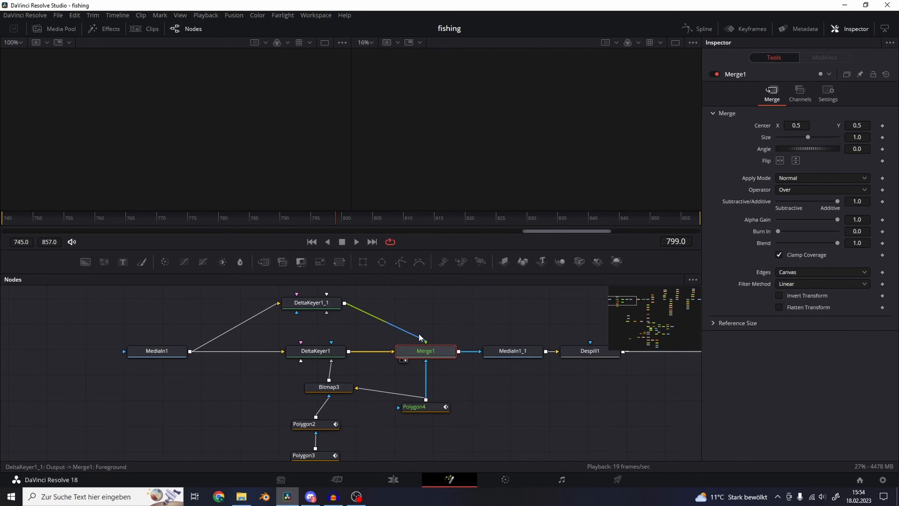
Duplicate the MediaIn1 node, place the copy above the MediaIn1_1 node and display its footage.
middle_drag(434, 336, 388, 404)
click(116, 421)
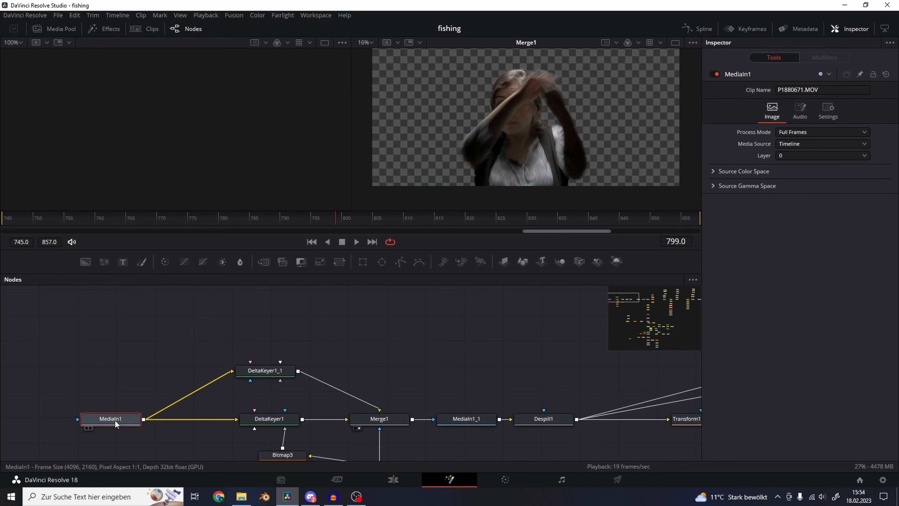
key(ctrl+c)
key(ctrl+v)
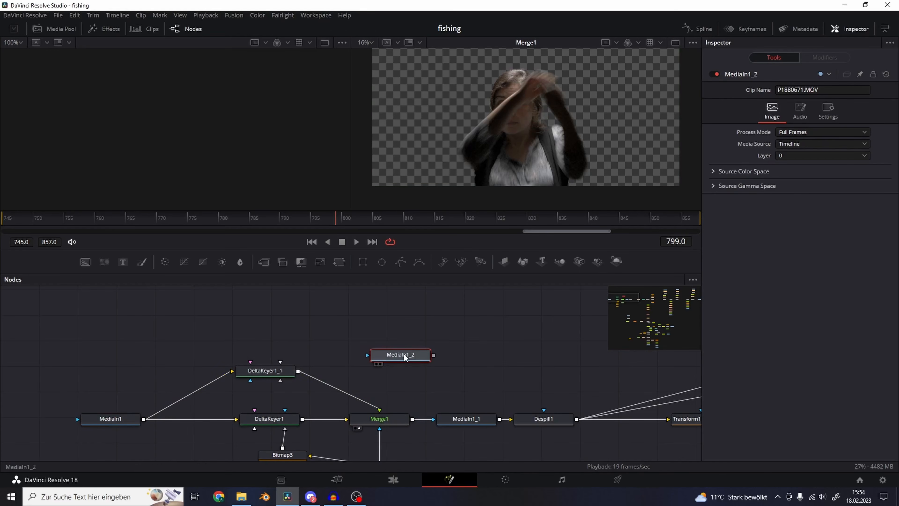
drag(405, 357, 485, 362)
key(2)
middle_drag(451, 357, 418, 331)
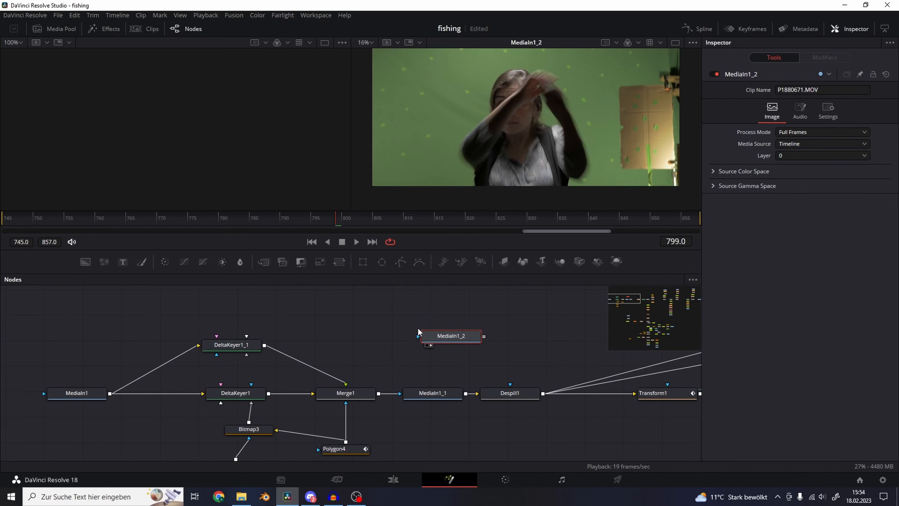
Connect the Merge1 output to the effect mask input of the duplicated MediaIn node and examine the masked arm edge up close.
click(365, 395)
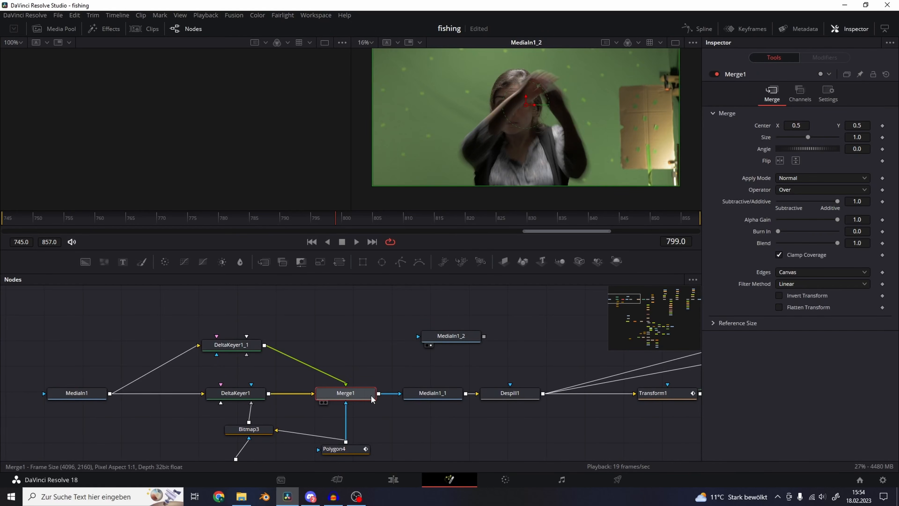
drag(368, 395, 193, 138)
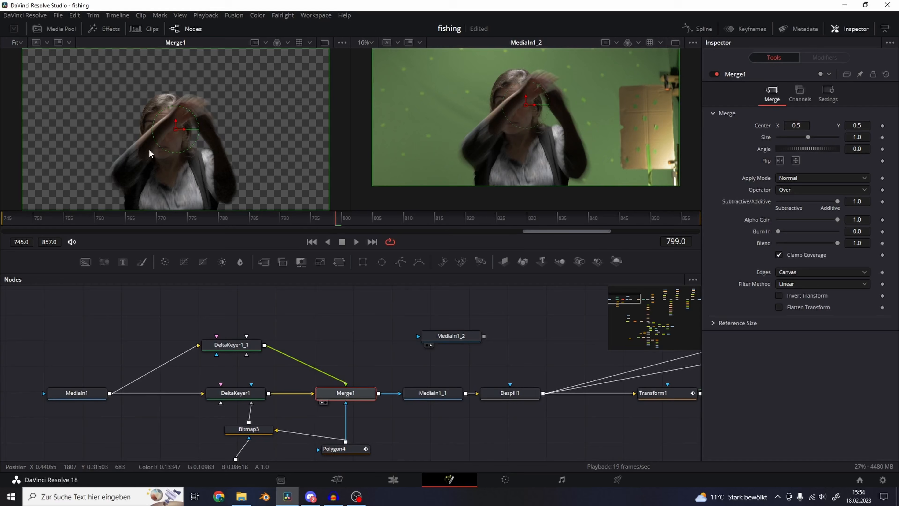
key(1)
drag(379, 394, 439, 346)
click(444, 337)
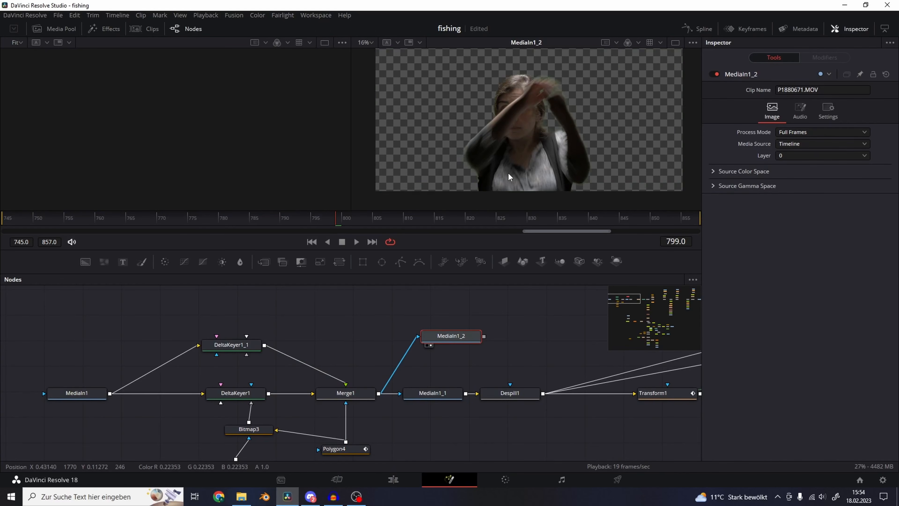
scroll(508, 173, up, 4)
middle_drag(456, 199, 507, 125)
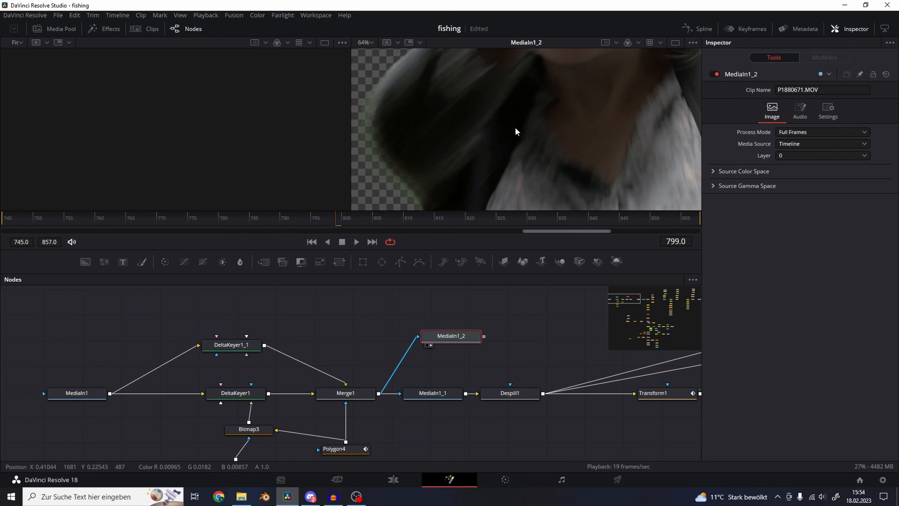
Delete the duplicated MediaIn node above the main node chain.
click(503, 391)
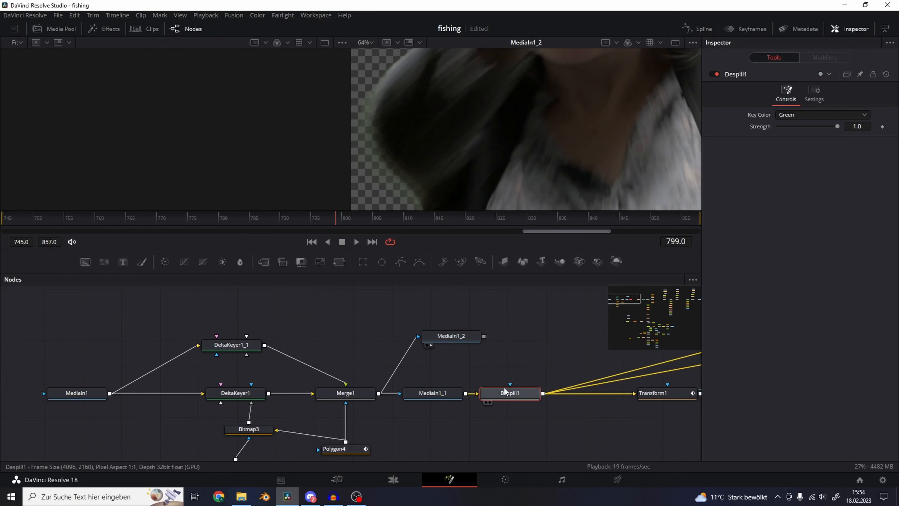
click(467, 341)
key(Delete)
Display the masked MediaIn1_1 footage, then the Despill1 result to compare the green spill around the arms.
click(442, 394)
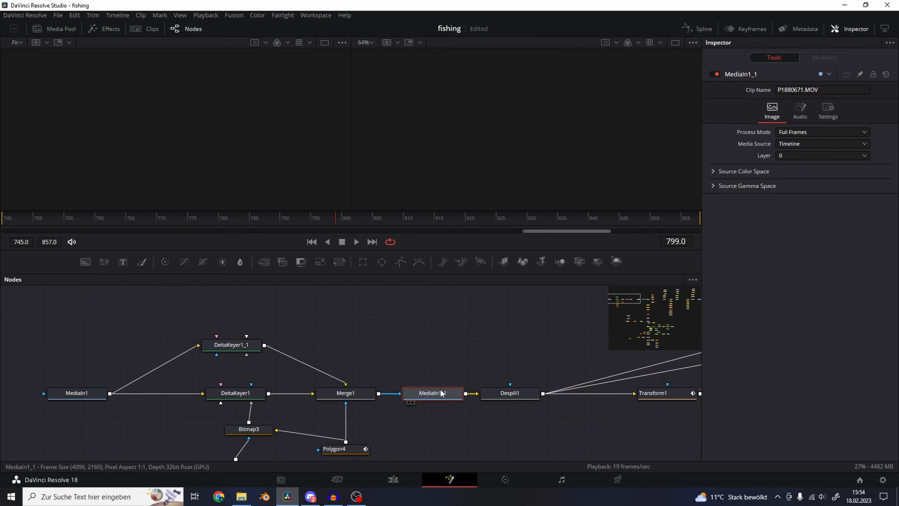
ctrl+scroll(532, 100, down, 5)
middle_drag(564, 114, 537, 124)
click(508, 397)
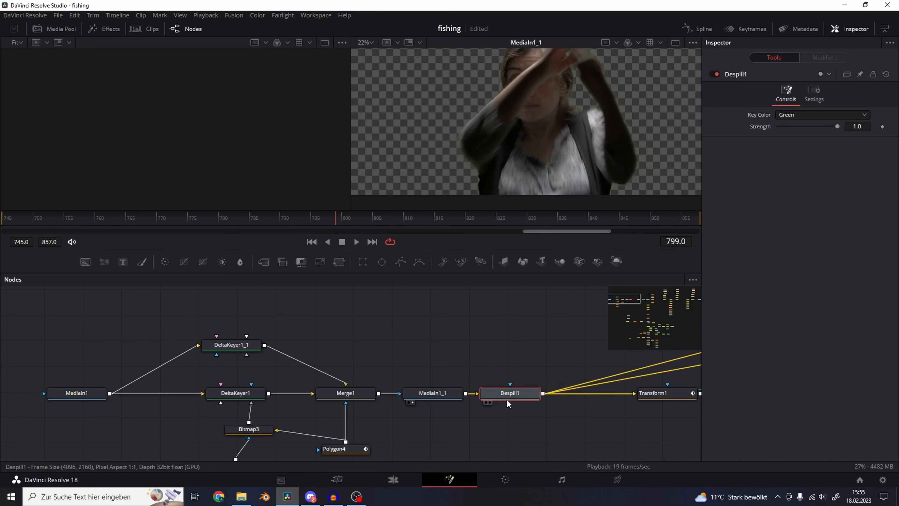
key(2)
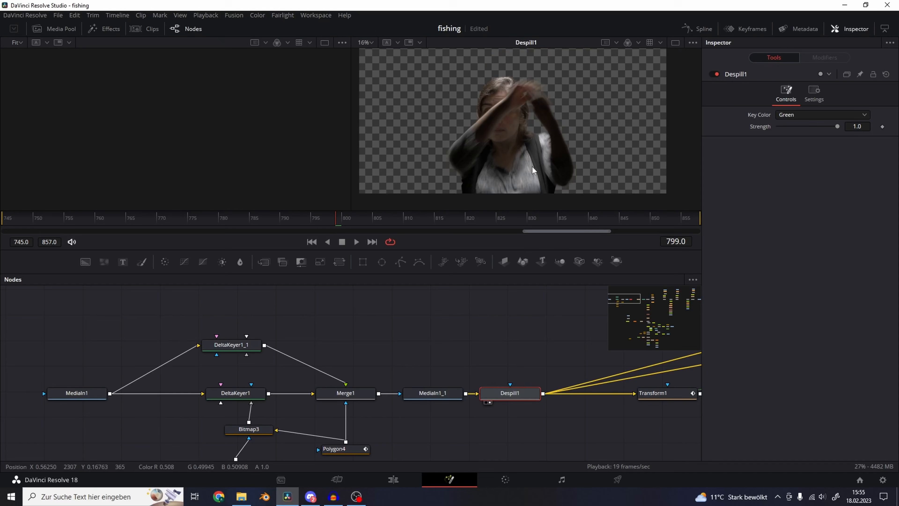
From the Edit page's media pool, open the file location of the shot 60/first attack clip and go up to the fishing folder.
click(394, 480)
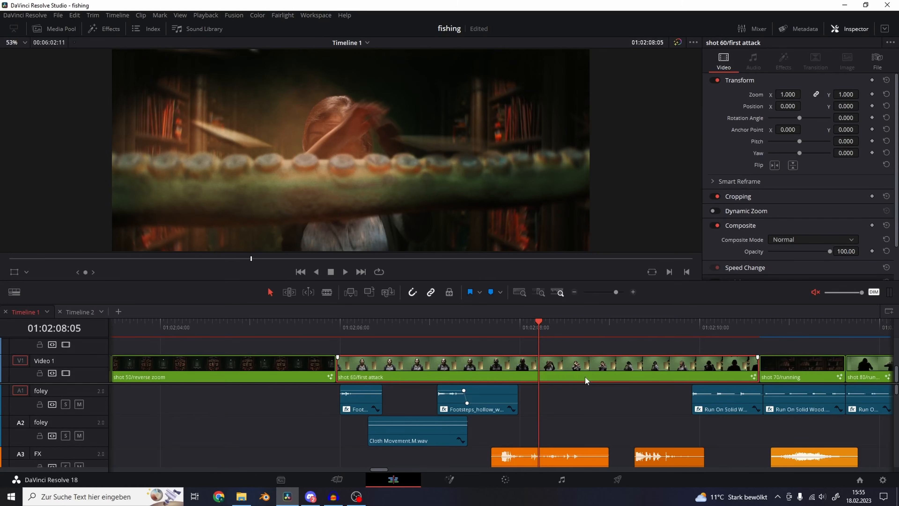
click(57, 28)
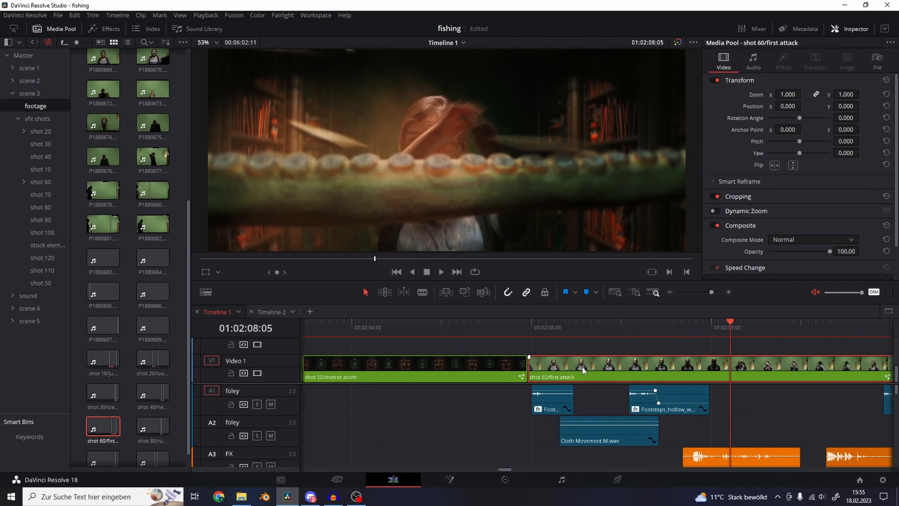
right_click(104, 405)
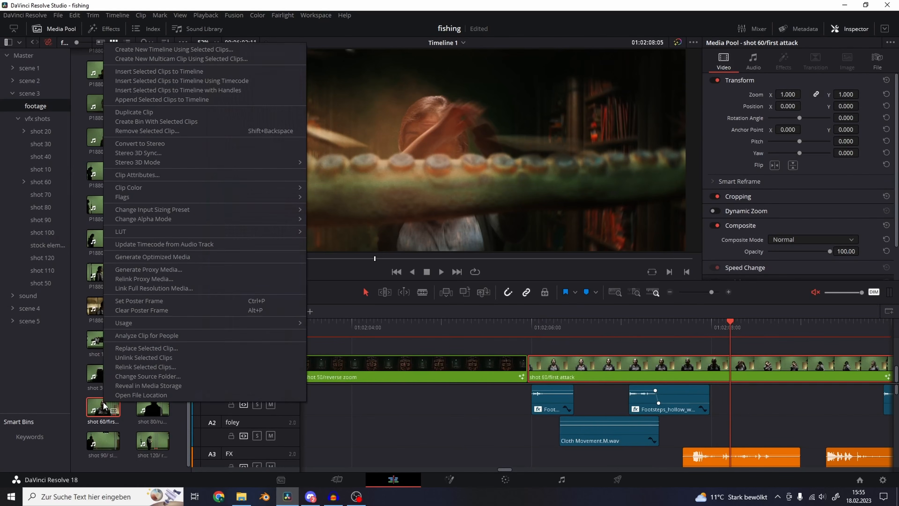
click(137, 396)
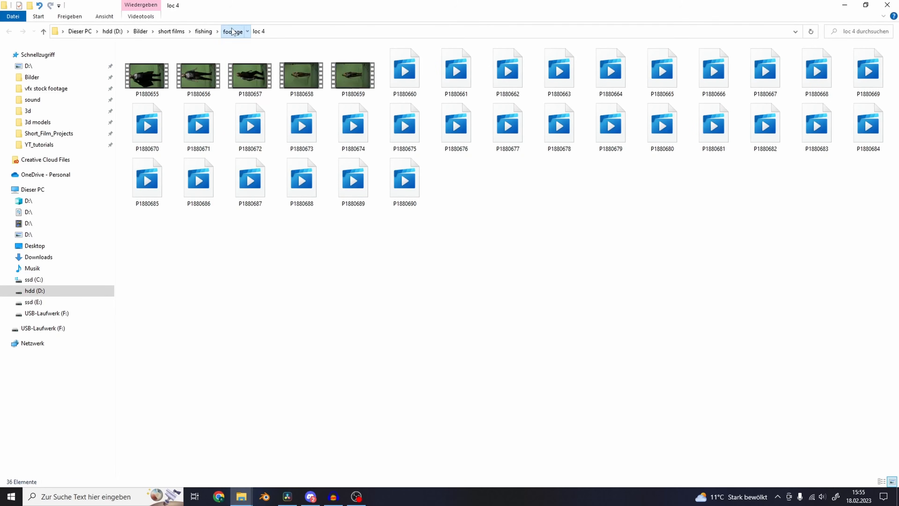
click(232, 31)
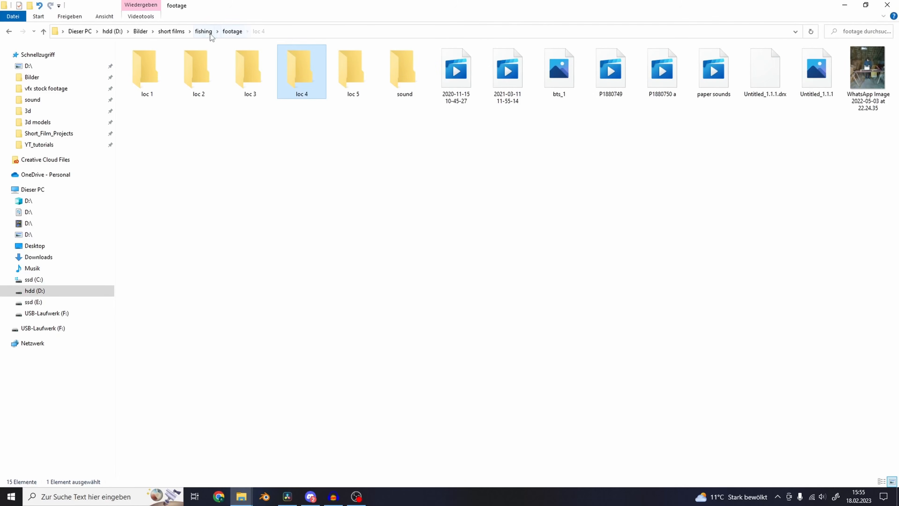
click(203, 32)
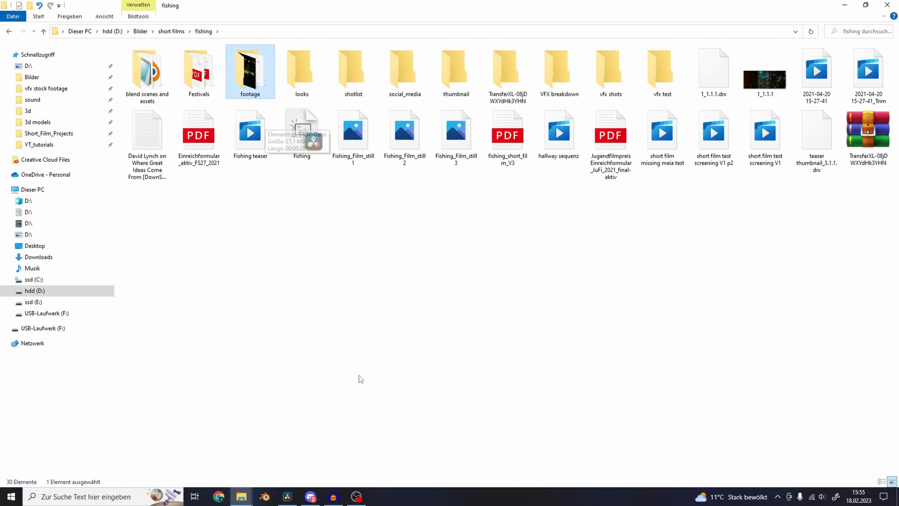
Return to the shot's Fusion composition in DaVinci Resolve and display the original MediaIn1 green-screen footage.
click(287, 497)
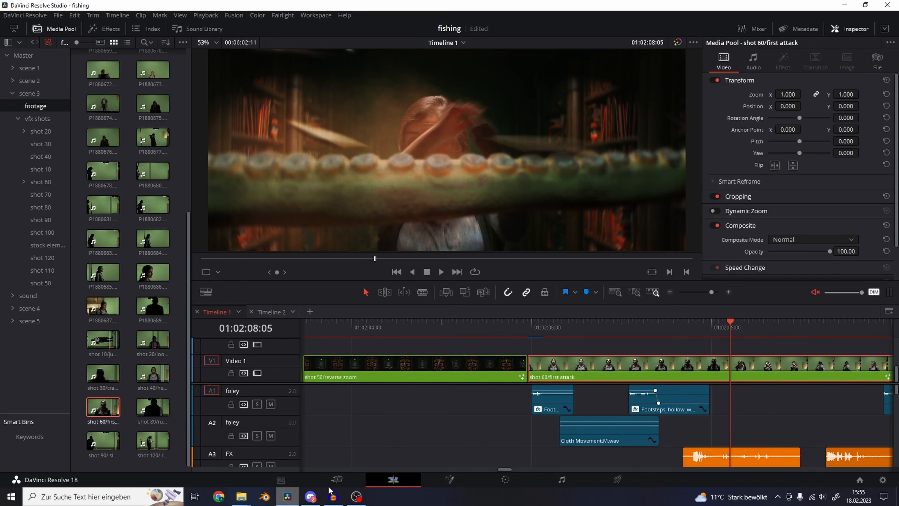
click(448, 480)
middle_drag(225, 327, 451, 306)
middle_drag(202, 355, 521, 355)
middle_drag(227, 392, 589, 393)
middle_drag(204, 403, 566, 392)
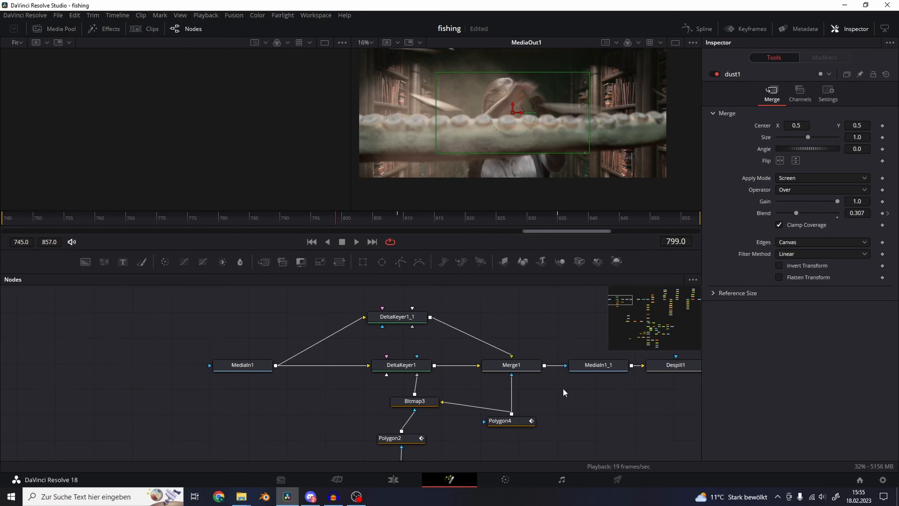
click(245, 370)
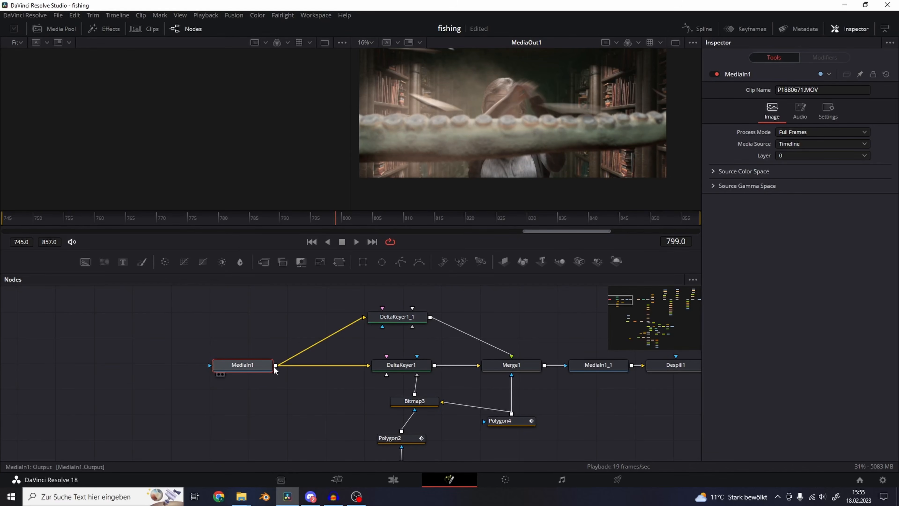
key(2)
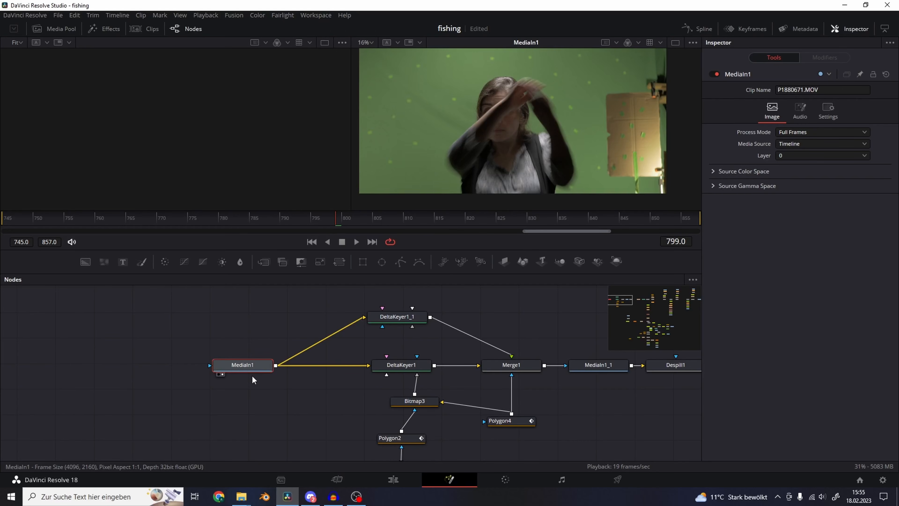
middle_drag(488, 155, 499, 151)
middle_drag(532, 126, 523, 131)
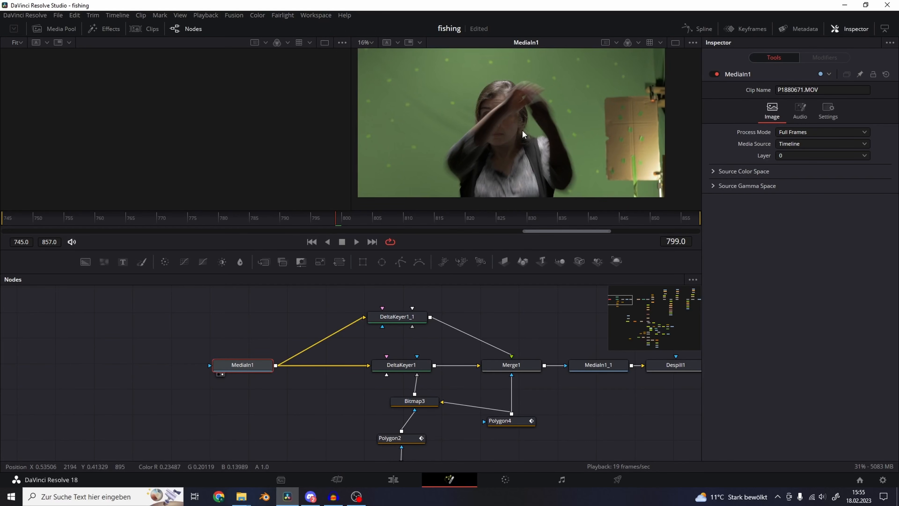
Check the fishing folder in File Explorer, then return to DaVinci Resolve and examine the cardboard beside the green screen in MediaIn1.
mouse_move(242, 496)
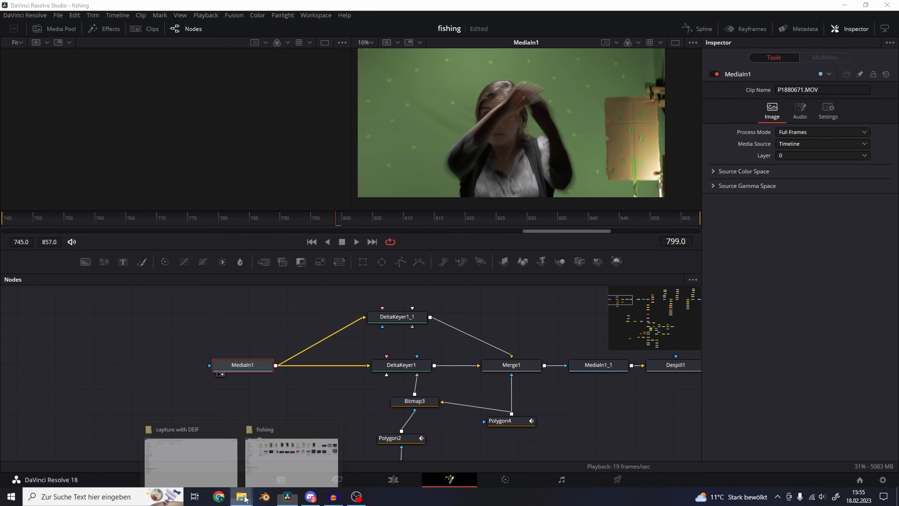
click(285, 450)
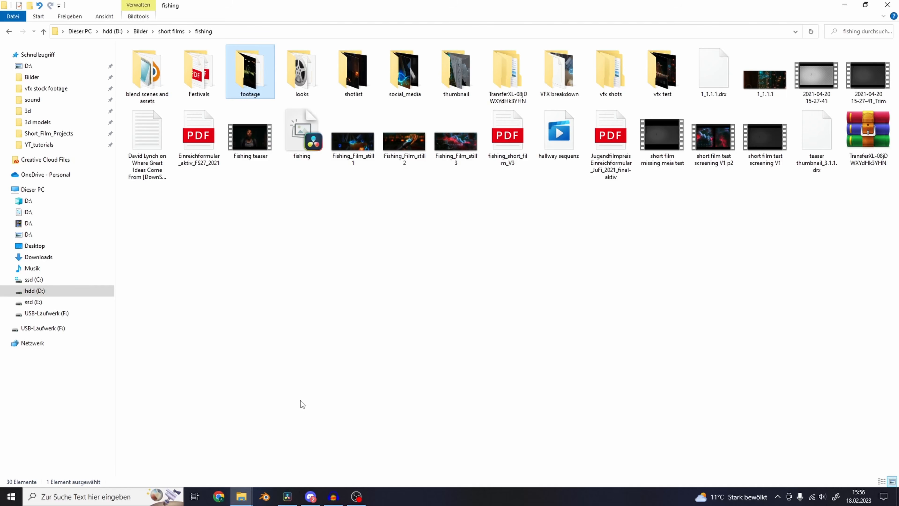
click(286, 500)
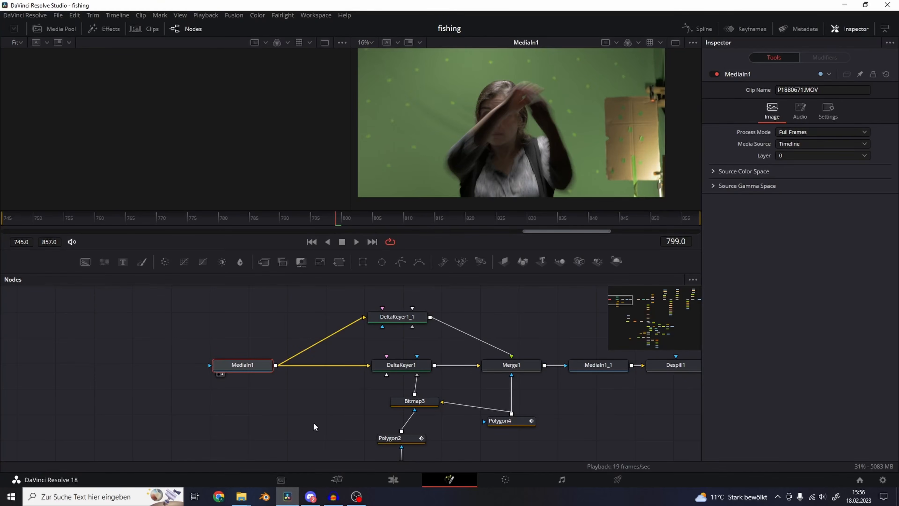
middle_drag(457, 163, 463, 162)
middle_drag(498, 118, 487, 124)
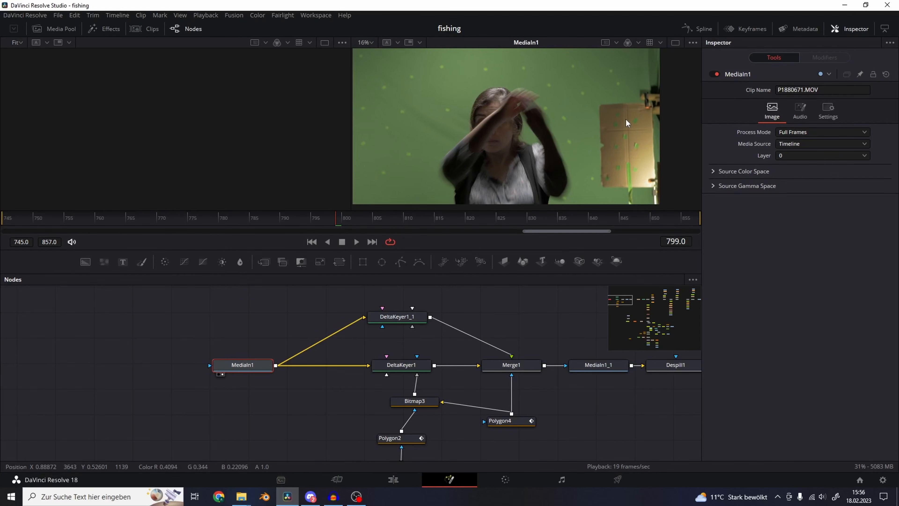
middle_drag(625, 118, 563, 125)
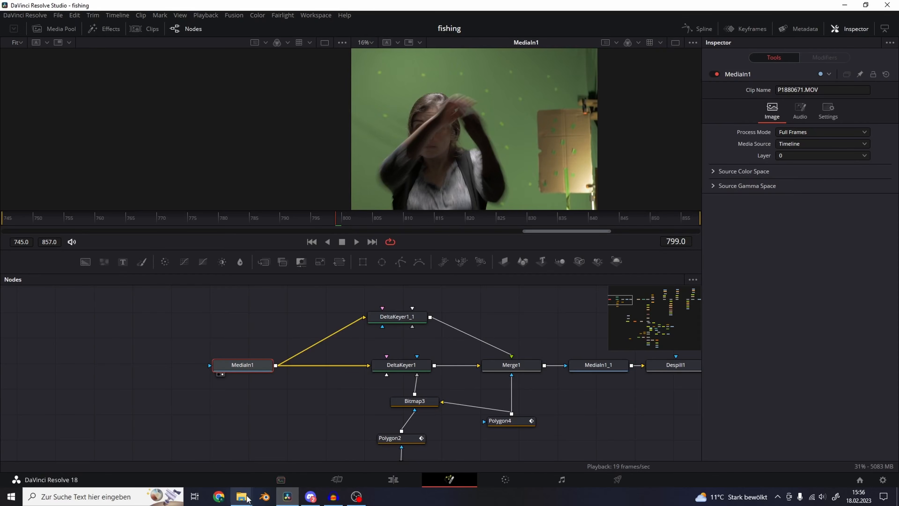
Open the raw green video from the fishing project's vfx test folder and, with playback paused, scrub to near its end.
mouse_move(241, 496)
click(289, 450)
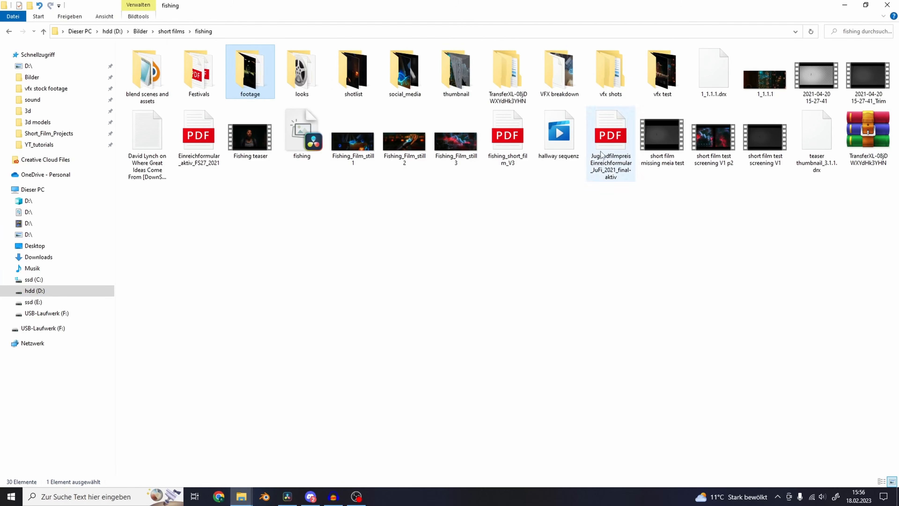
double_click(655, 82)
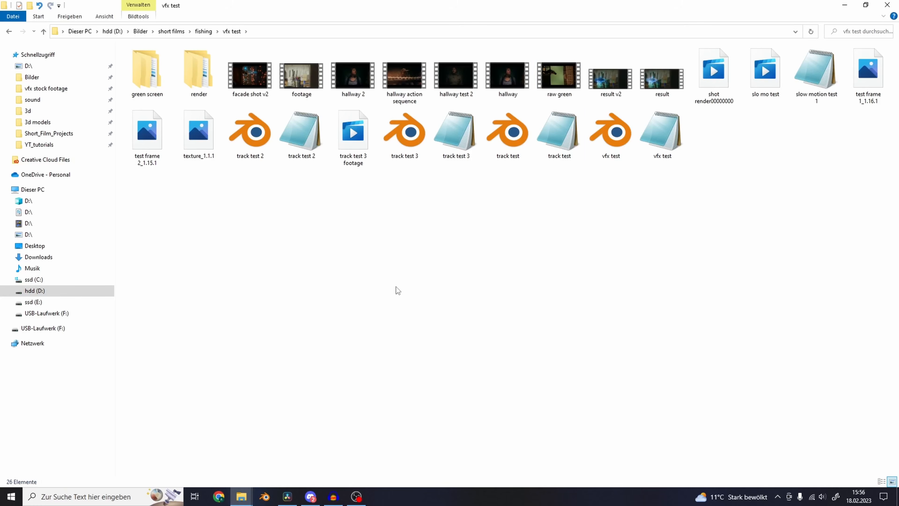
double_click(546, 76)
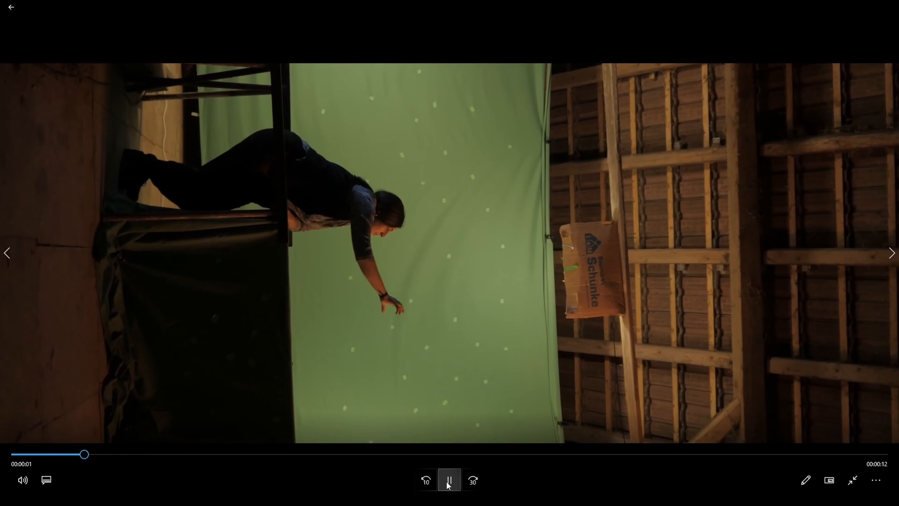
click(448, 486)
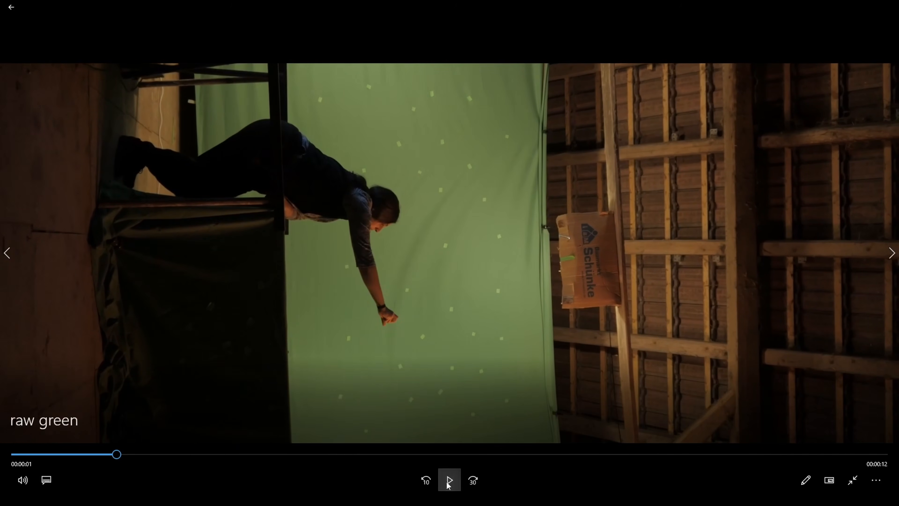
drag(121, 456, 762, 455)
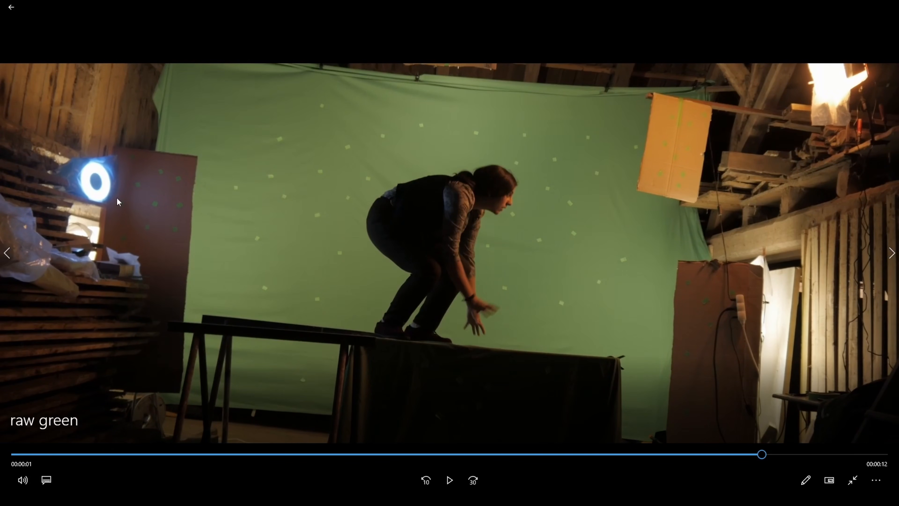
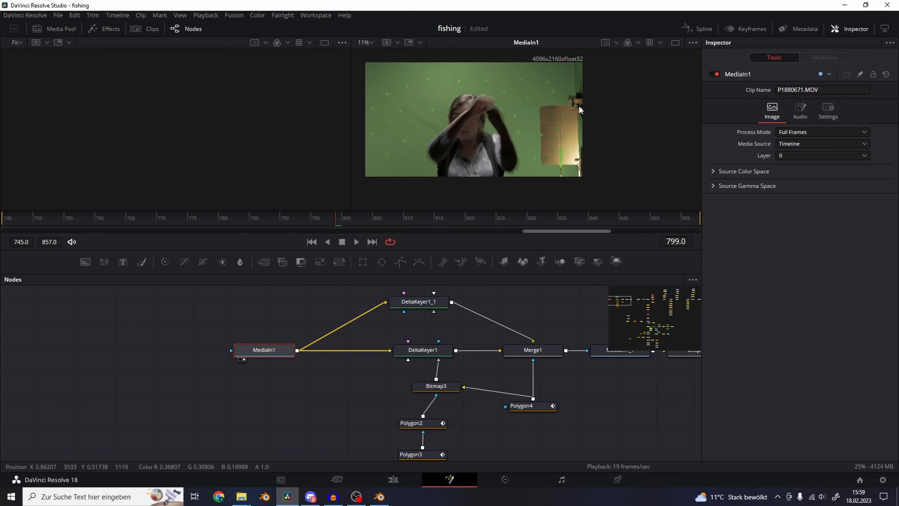
Examine the tracking dots, green screen and cardboard in the original MediaIn1 footage.
middle_drag(579, 106, 537, 116)
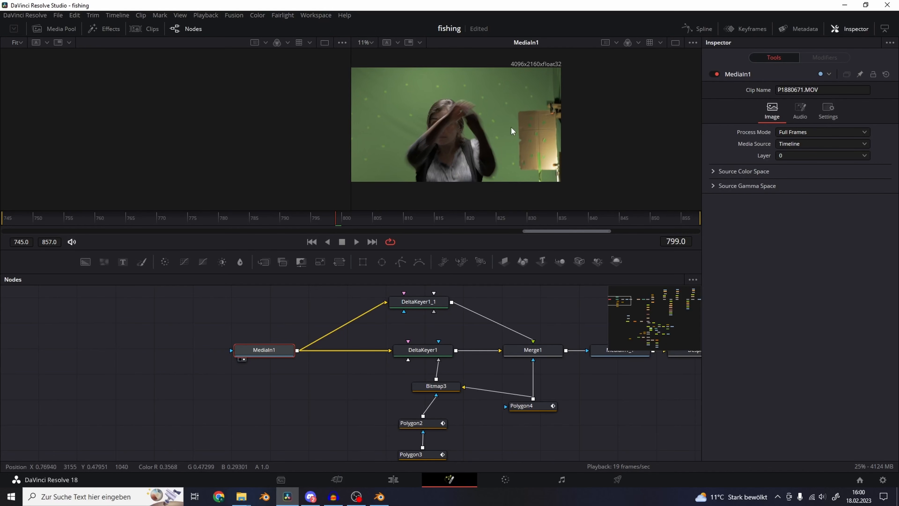
middle_drag(414, 113, 512, 74)
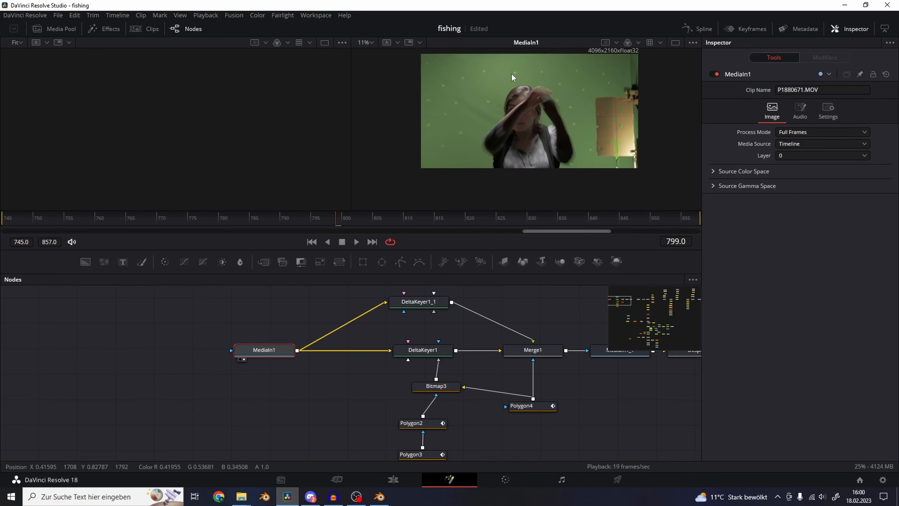
scroll(512, 73, up, 4)
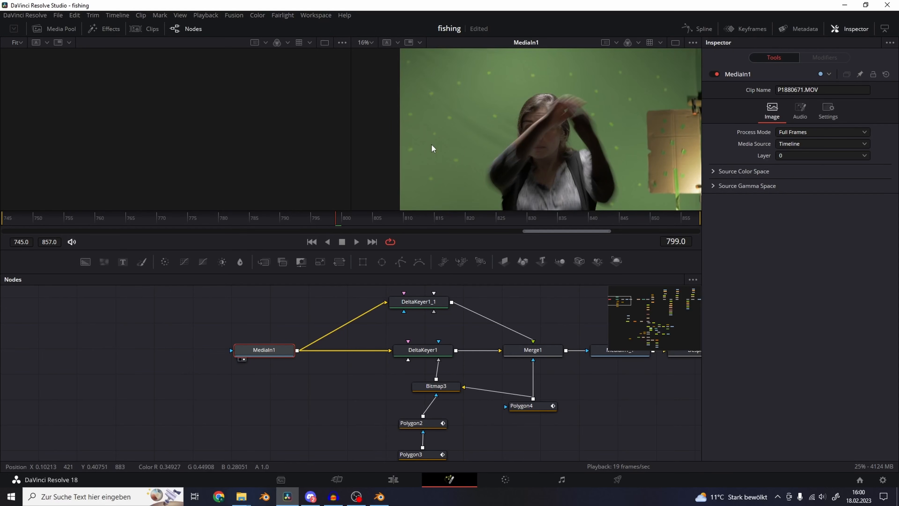
middle_drag(605, 123, 531, 130)
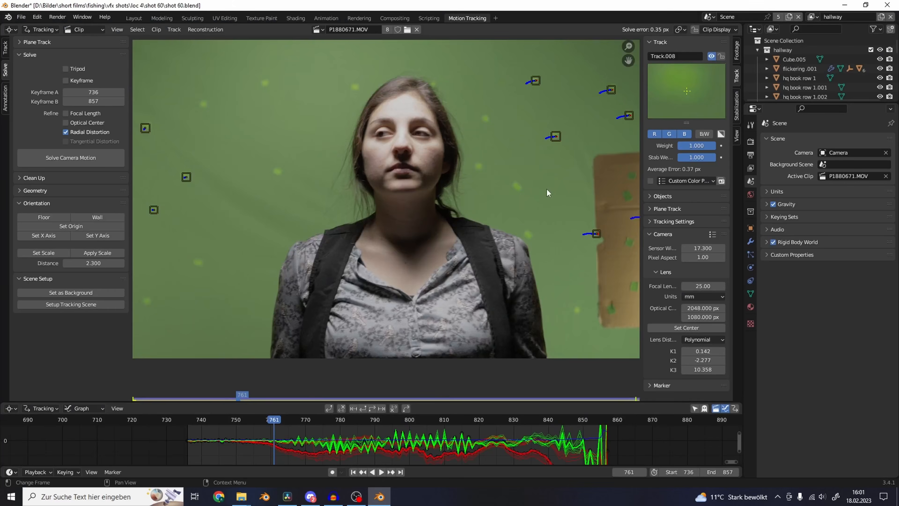
In Blender's Motion Tracking workspace for shot 60, play through P1880671.MOV and inspect the track markers on the green screen and cardboard.
scroll(395, 202, up, 2)
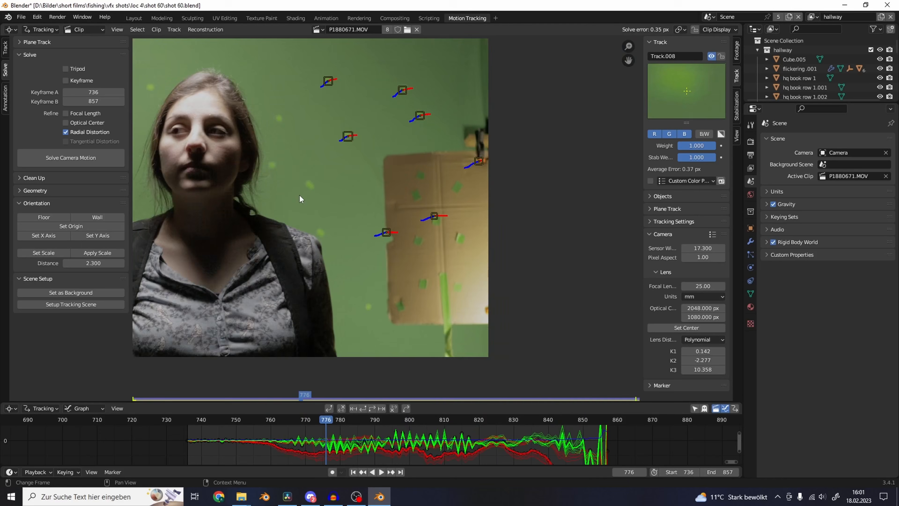
scroll(299, 196, down, 3)
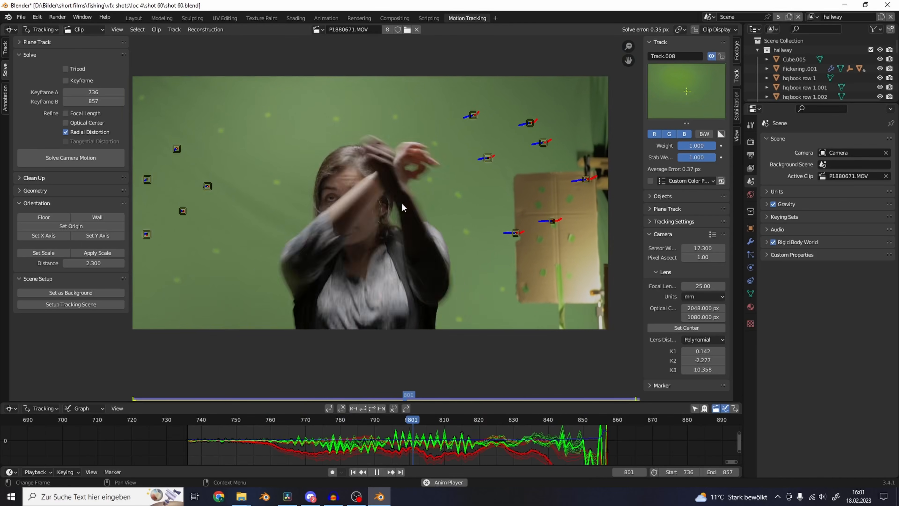
middle_drag(346, 203, 369, 202)
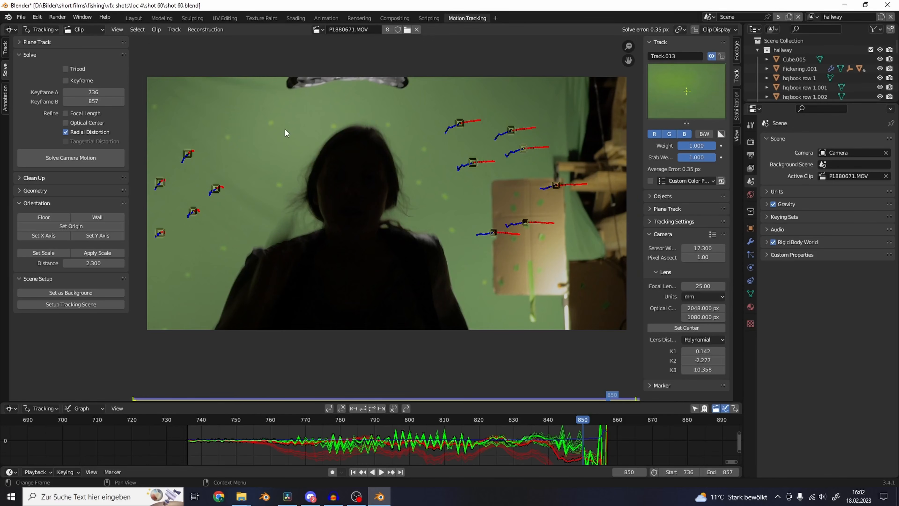
Go to the Layout workspace, leave the camera view of the hallway scene, and select and play the Camera to examine its animated movement.
click(138, 20)
key(space)
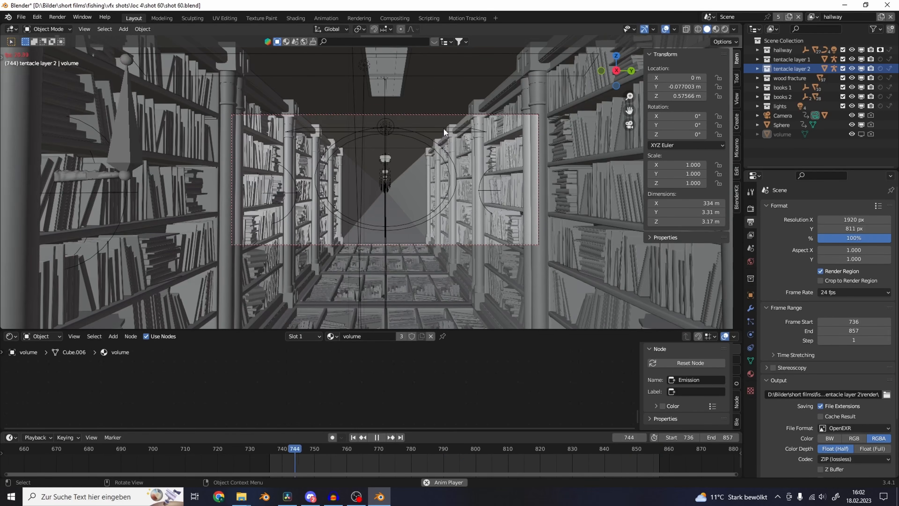
key(space)
middle_drag(478, 123, 397, 156)
scroll(328, 166, down, 5)
click(339, 155)
scroll(399, 156, down, 4)
key(space)
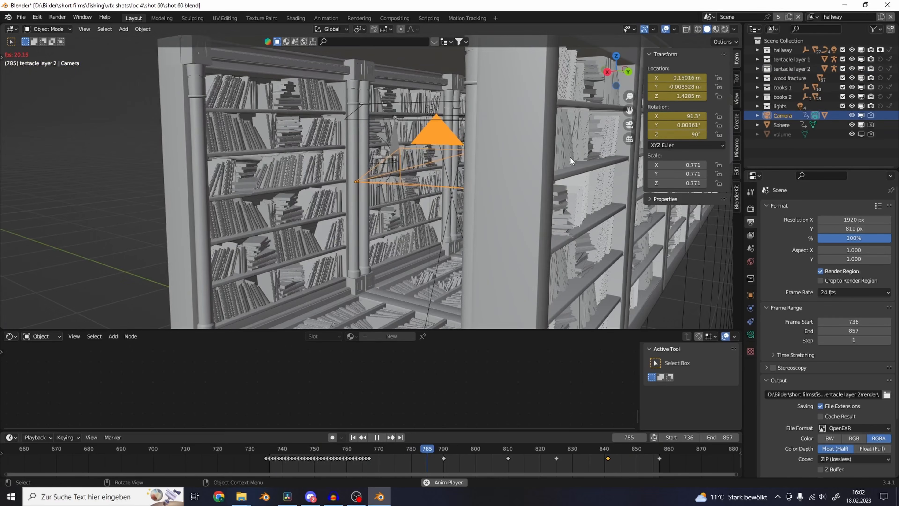
key(space)
Check the file's list of existing scenes, then create a new empty scene.
click(709, 17)
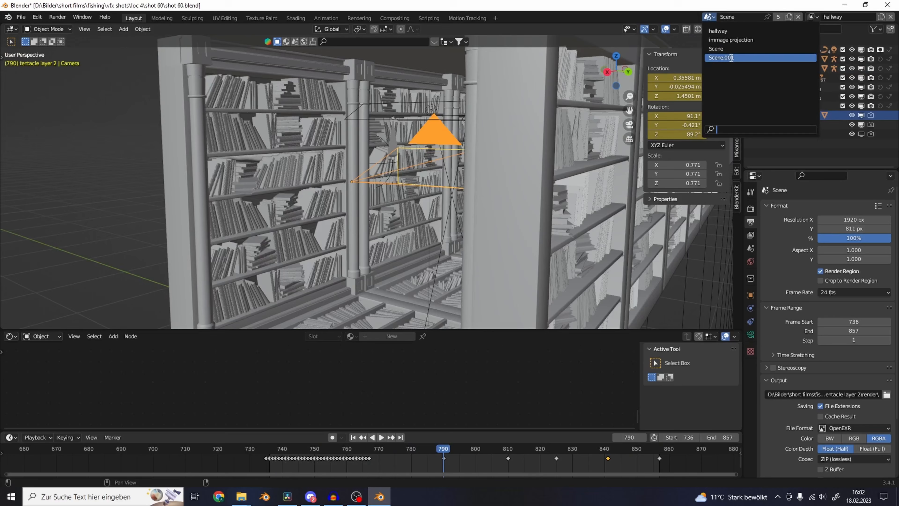
key(Escape)
click(790, 17)
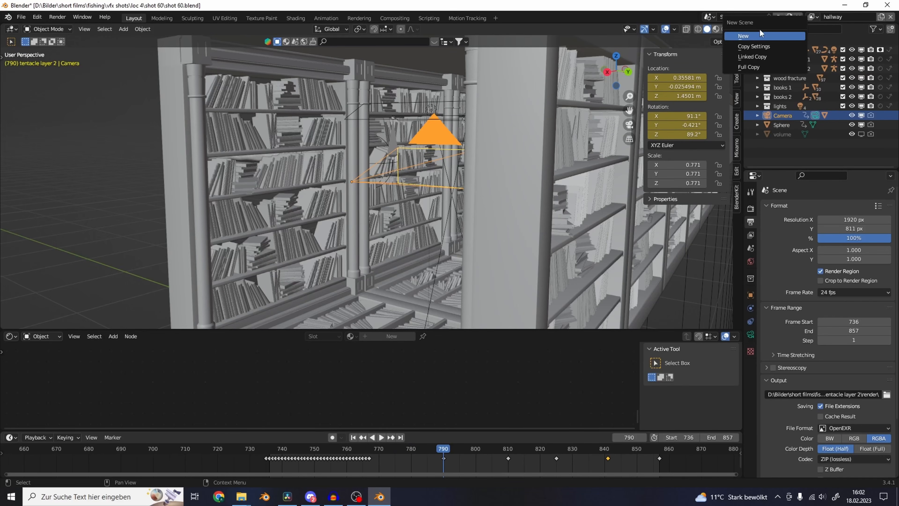
click(748, 34)
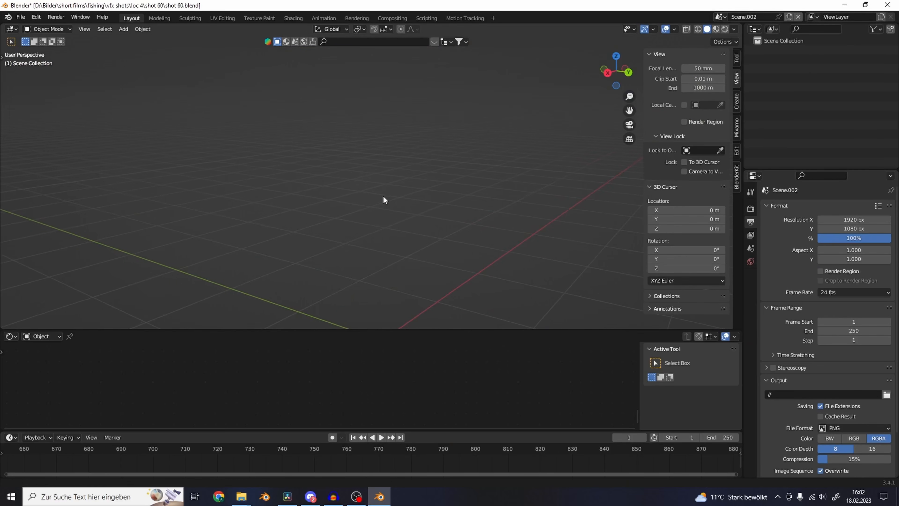
Add a camera to the empty scene, give it a Camera Solver constraint and briefly play the timeline.
key(shift+a)
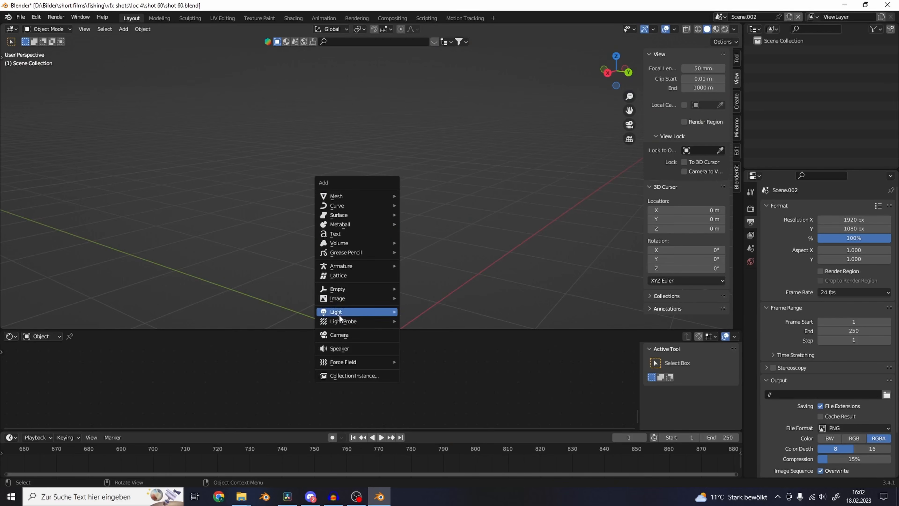
click(347, 334)
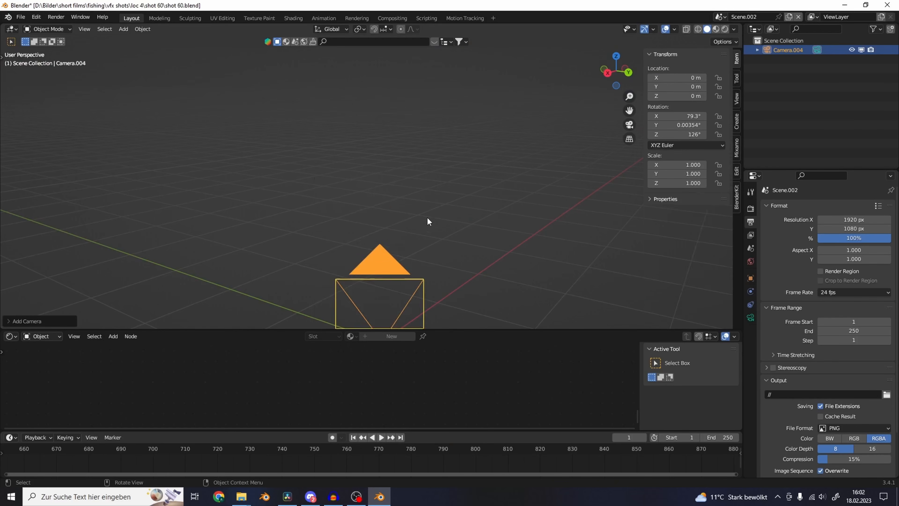
click(750, 318)
click(751, 304)
click(781, 208)
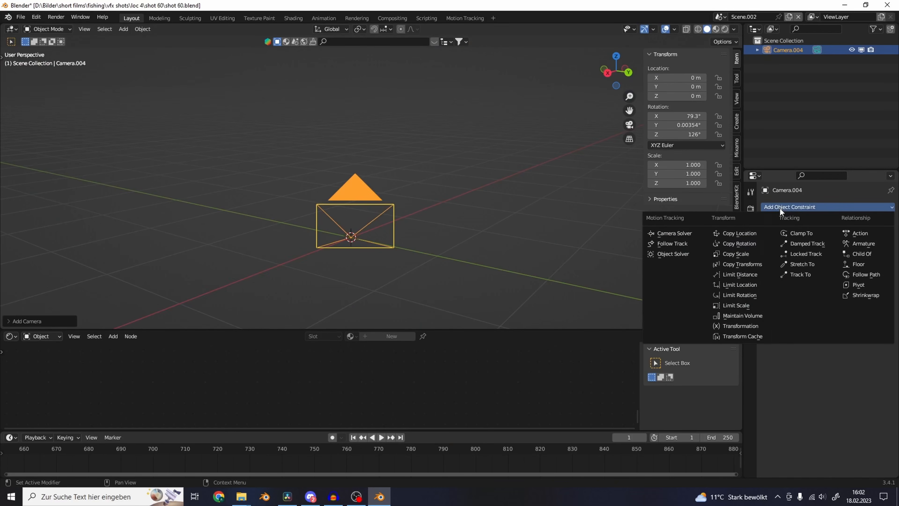
click(676, 234)
key(space)
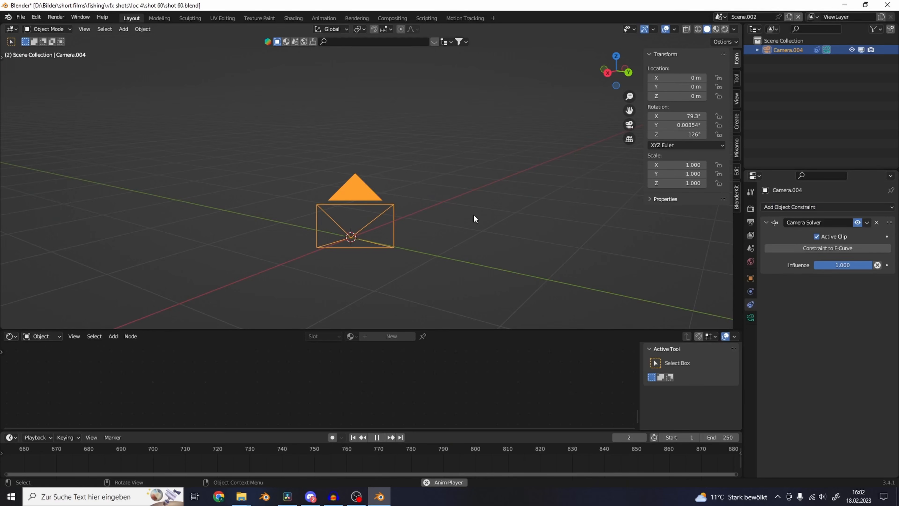
key(space)
Solve the camera motion for P1880671.MOV in the Motion Tracking workspace and return to the Layout workspace.
click(466, 17)
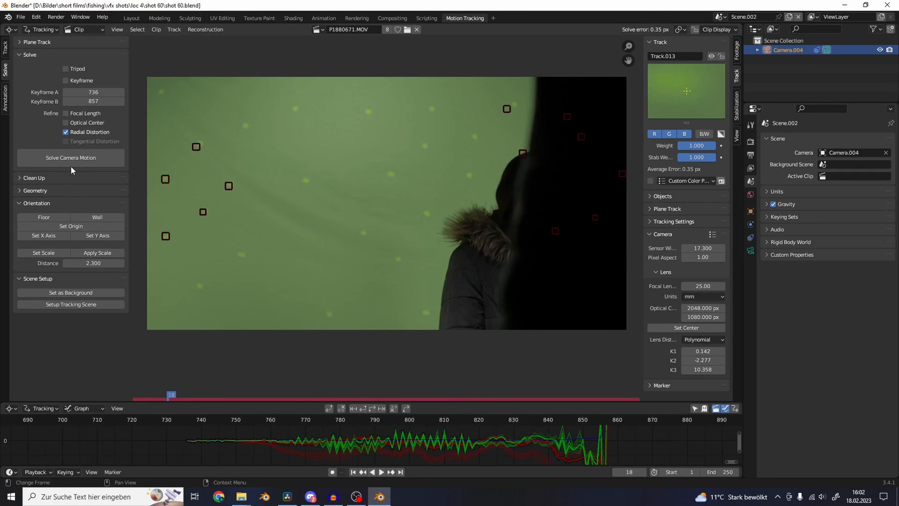
click(68, 157)
click(131, 18)
Play the timeline and view the solved camera and its track points from the side.
key(space)
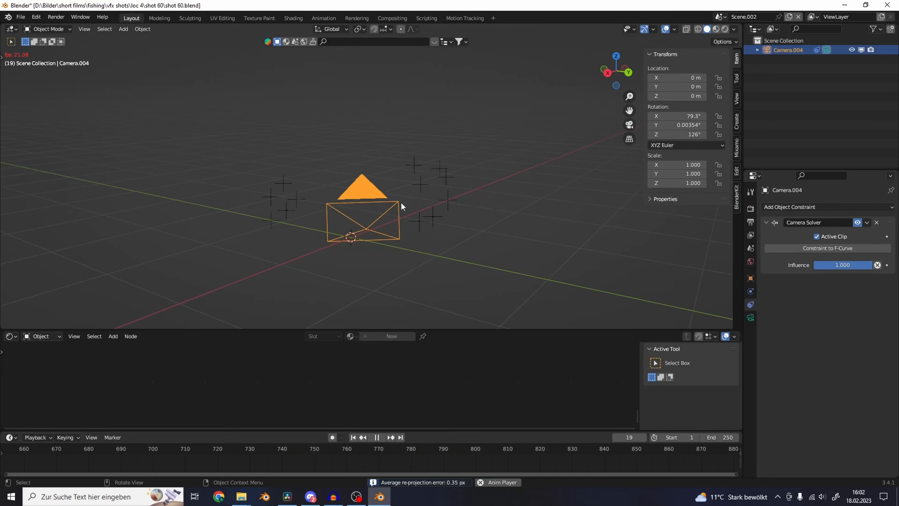
middle_drag(422, 225, 343, 227)
scroll(410, 195, up, 6)
shift+middle_drag(492, 245, 418, 195)
scroll(389, 200, down, 3)
shift+middle_drag(360, 202, 372, 202)
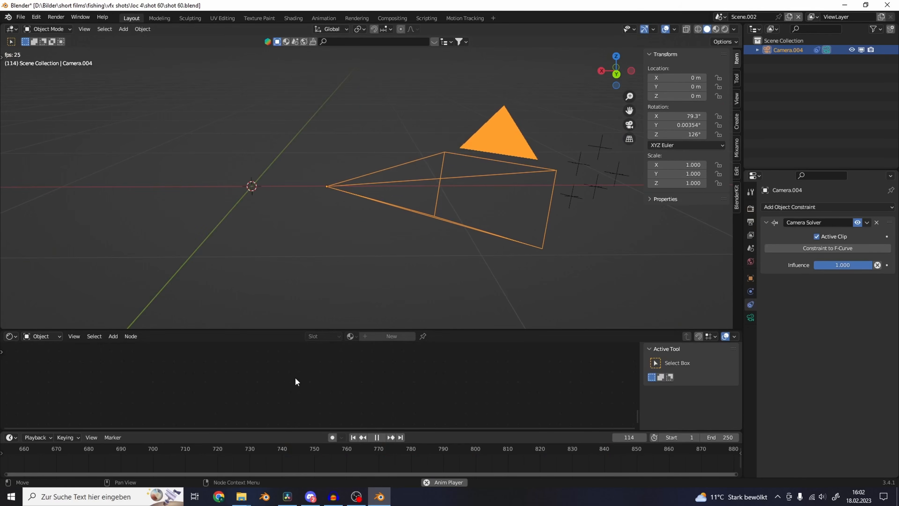
scroll(378, 470, down, 2)
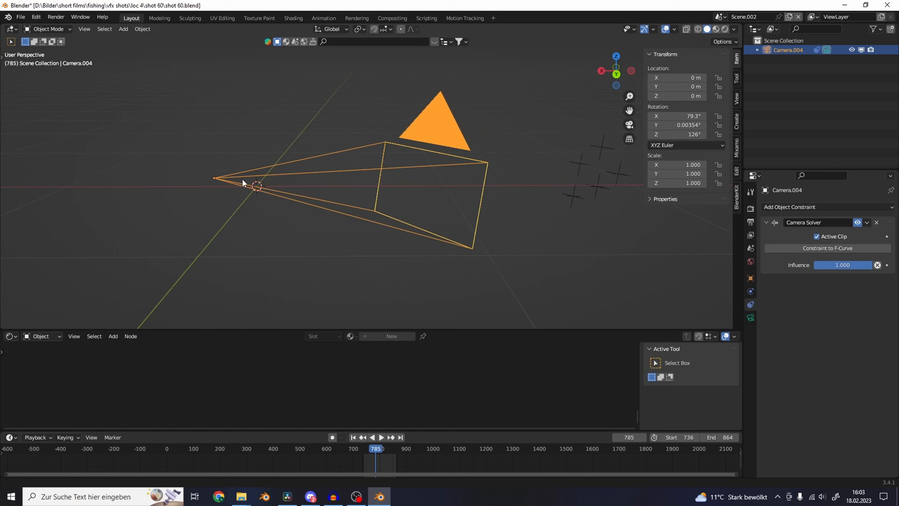
Replay the shot's frames and orbit around the solved camera to examine its movement relative to the track points.
middle_drag(242, 179, 386, 193)
key(space)
scroll(274, 175, up, 3)
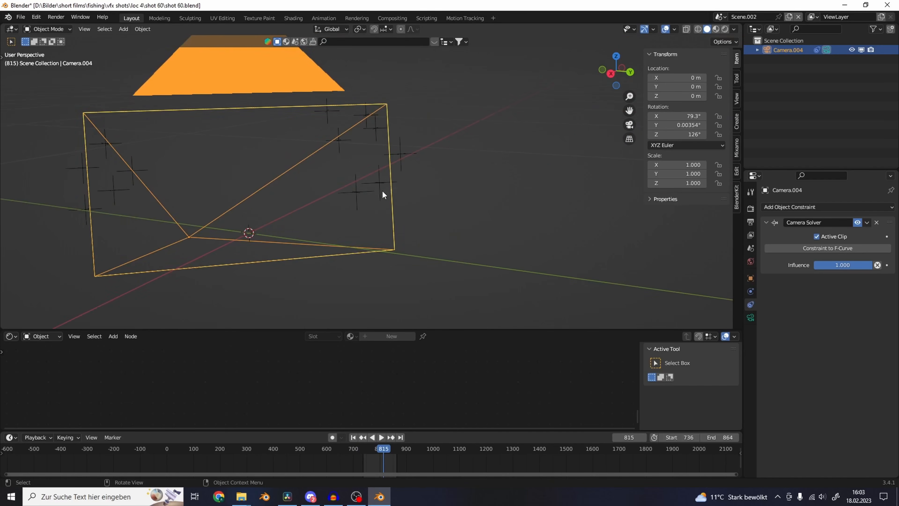
shift+middle_drag(275, 211, 470, 199)
scroll(432, 179, down, 1)
key(space)
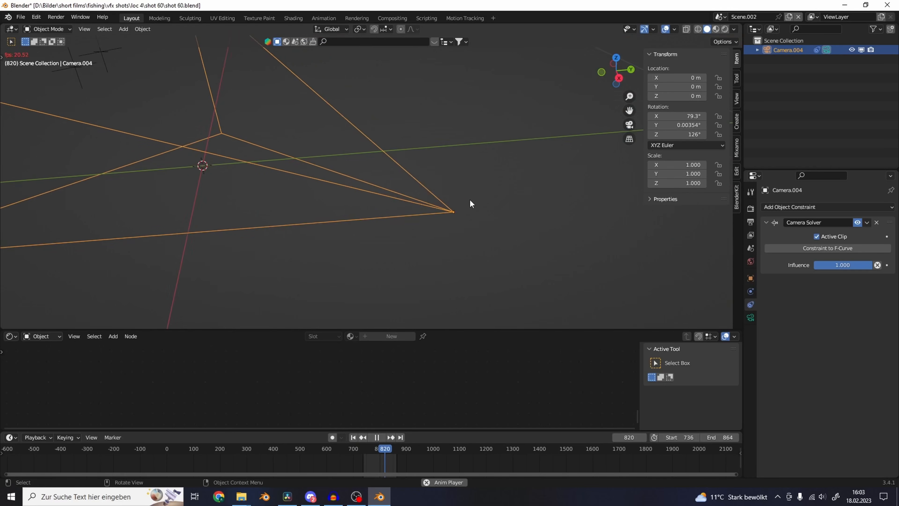
scroll(551, 224, down, 3)
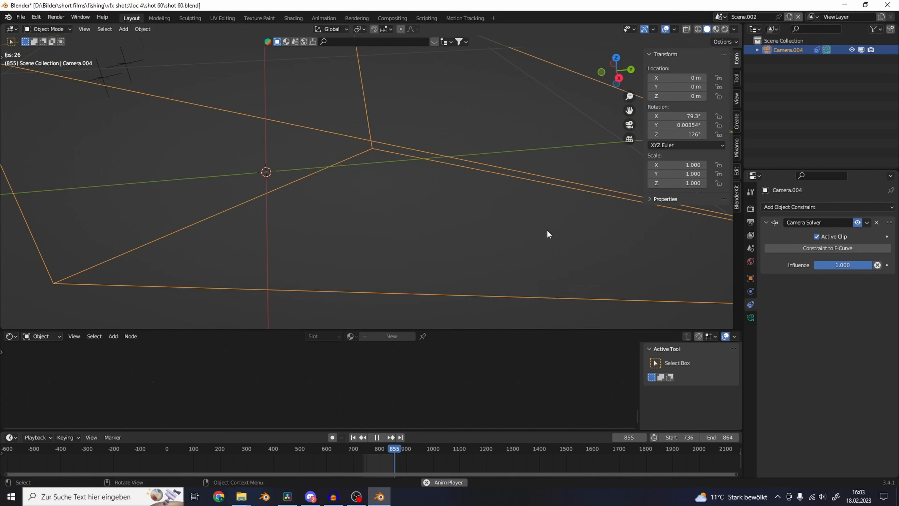
scroll(448, 198, down, 2)
shift+middle_drag(412, 194, 436, 179)
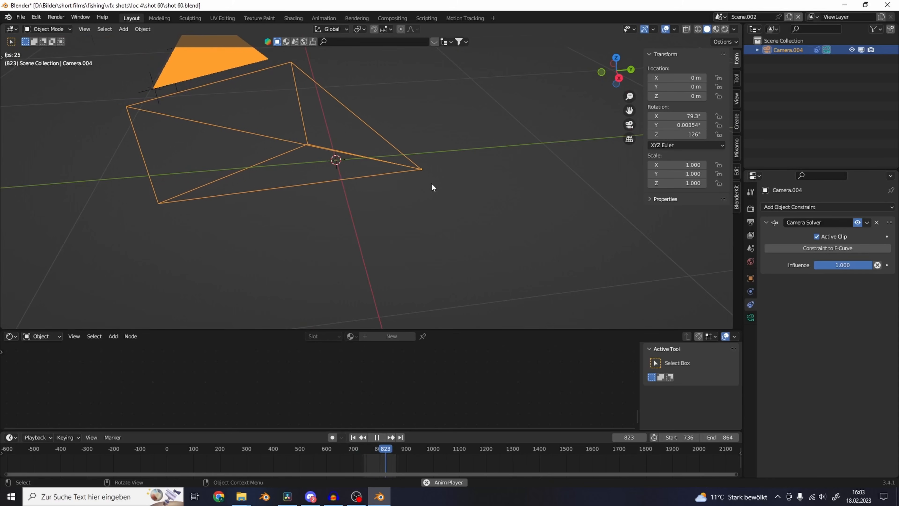
key(space)
middle_drag(500, 209, 401, 195)
click(402, 205)
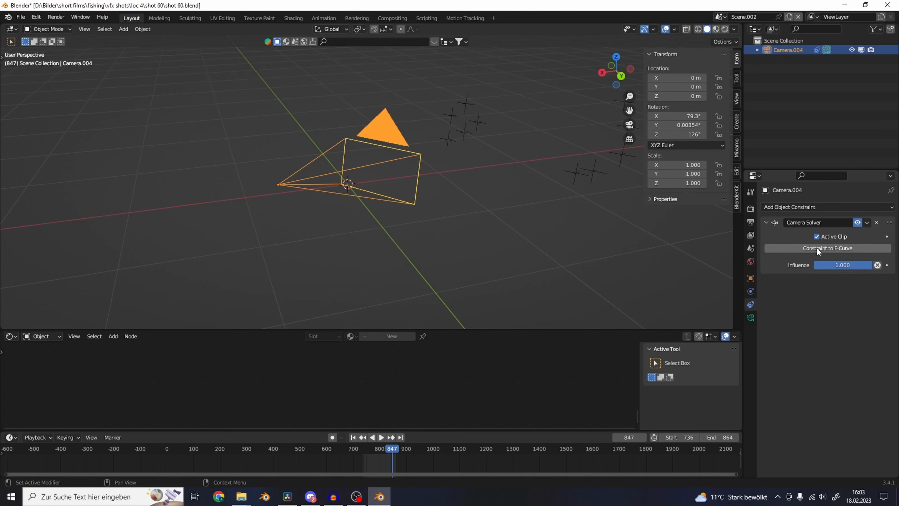
Bake the camera's solver constraint to keyframes with Constraint to F-Curve and return to the start frame, 736.
click(840, 250)
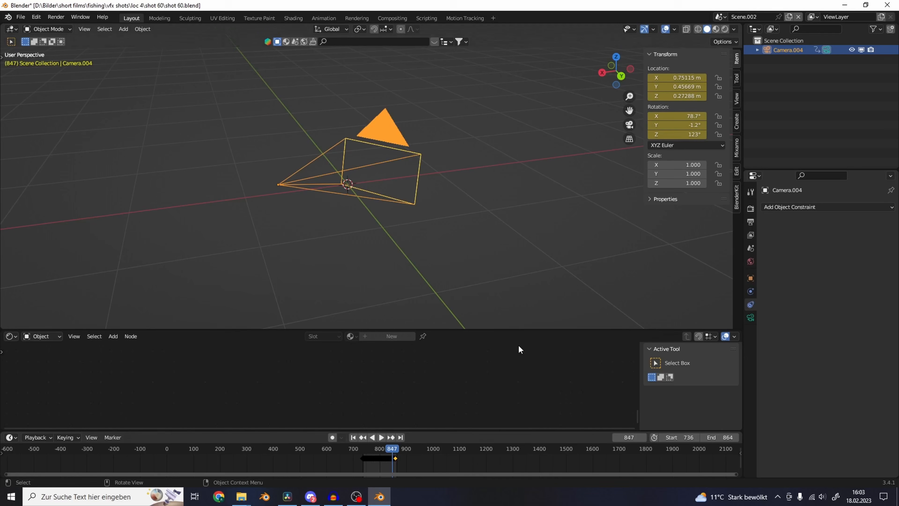
scroll(419, 453, up, 8)
drag(537, 456, 319, 459)
key(space)
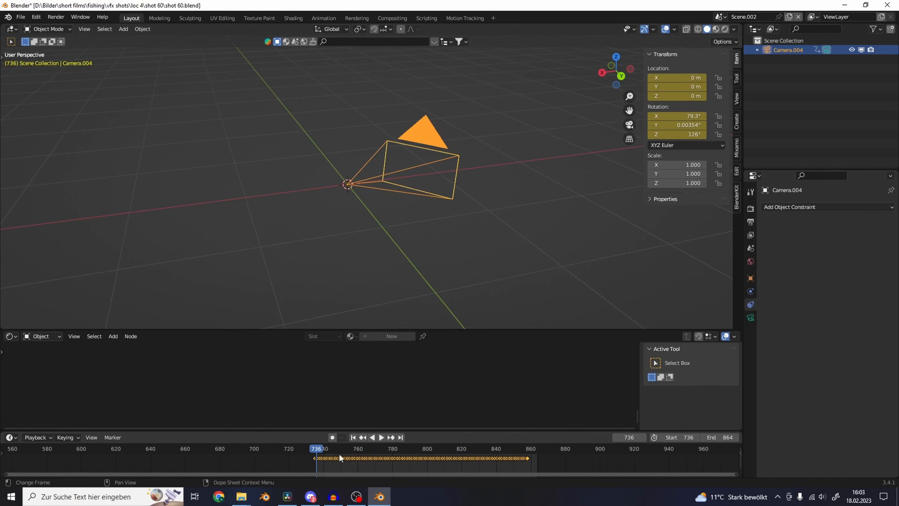
click(353, 438)
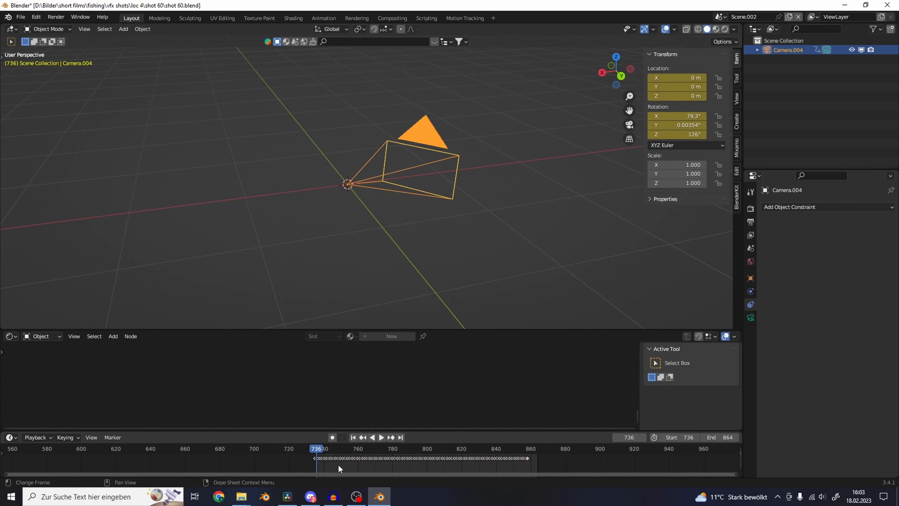
Circle-select and delete the camera keyframes from about frame 739 to 773, and play the motion to check it.
scroll(342, 466, up, 4)
key(c)
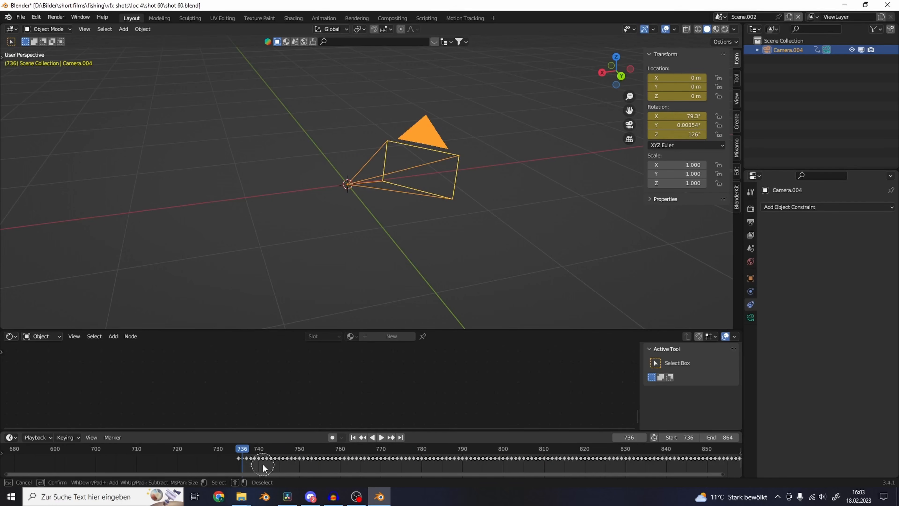
key(Escape)
key(x)
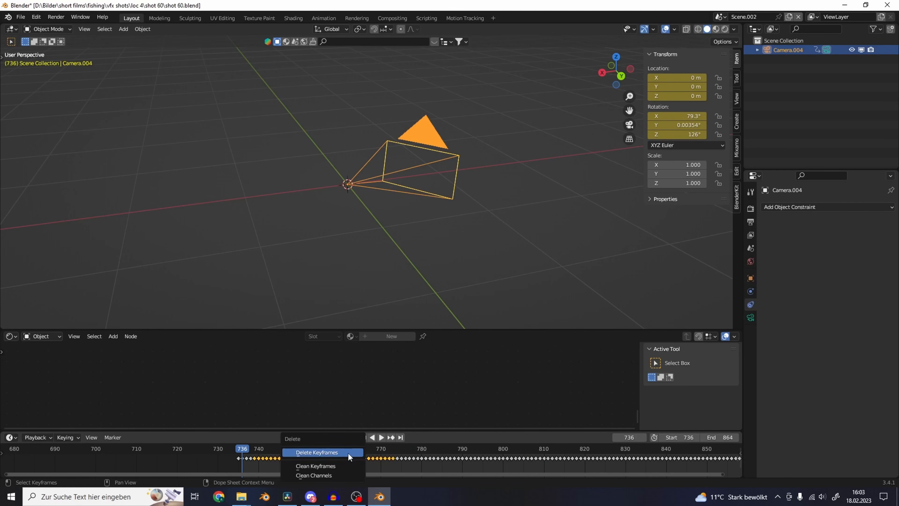
click(351, 459)
key(space)
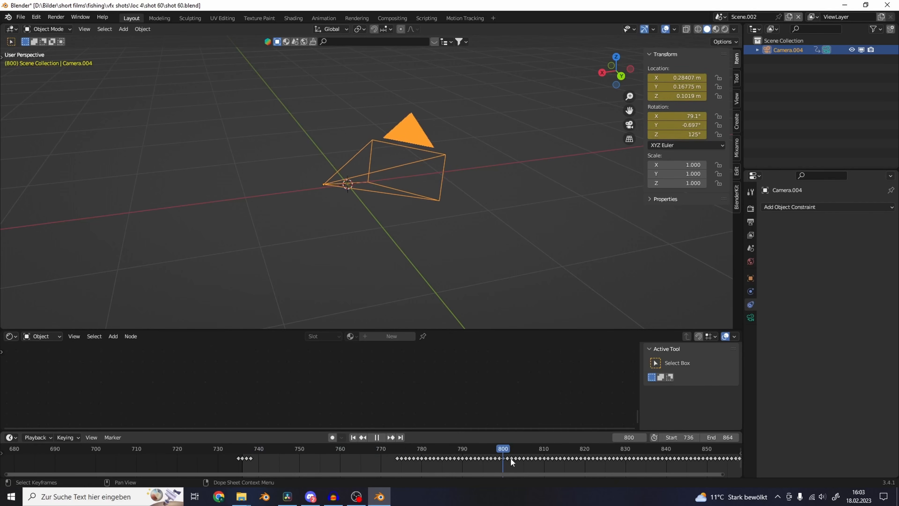
key(space)
Delete the camera keyframes around frames 799–817, 830–843 and 852–857, and play the smoothed motion from about frame 809.
mouse_move(662, 461)
middle_down()
mouse_move(376, 458)
mouse_move(368, 448)
middle_up()
key(c)
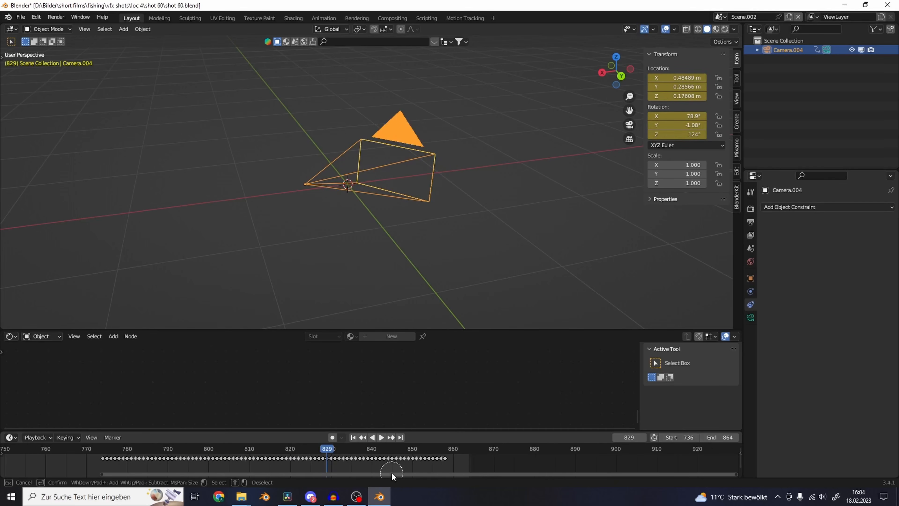
drag(335, 461, 432, 459)
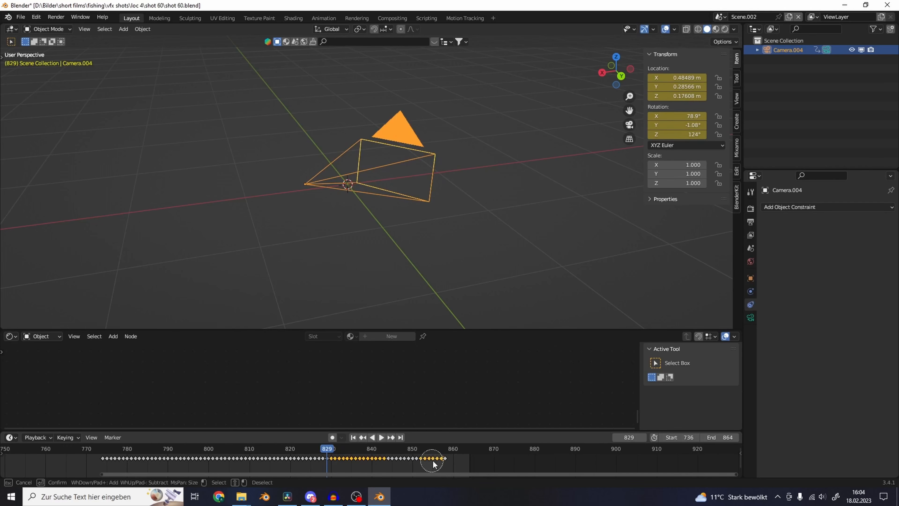
right_click(213, 461)
key(x)
click(221, 455)
click(245, 448)
key(space)
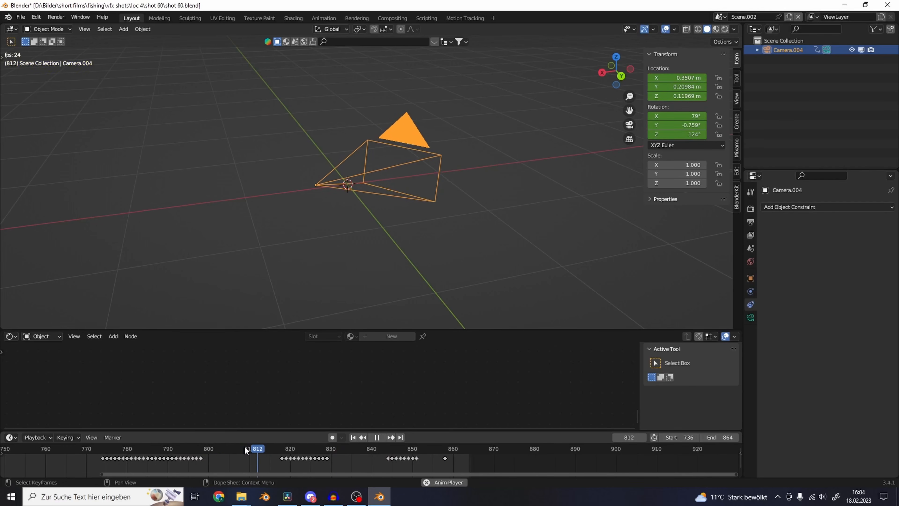
Stop the playback and switch from Scene.002 to the hallway shot's scene named Scene, framing its camera.
key(space)
click(720, 16)
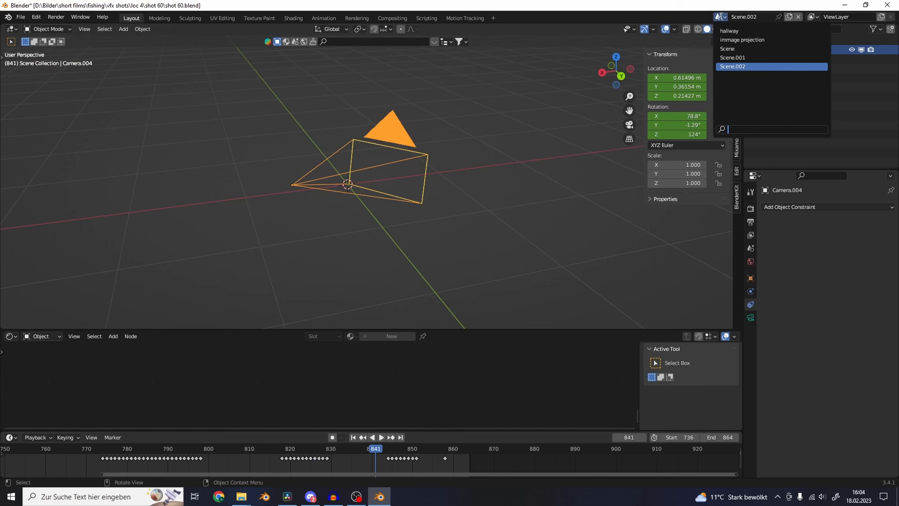
click(728, 48)
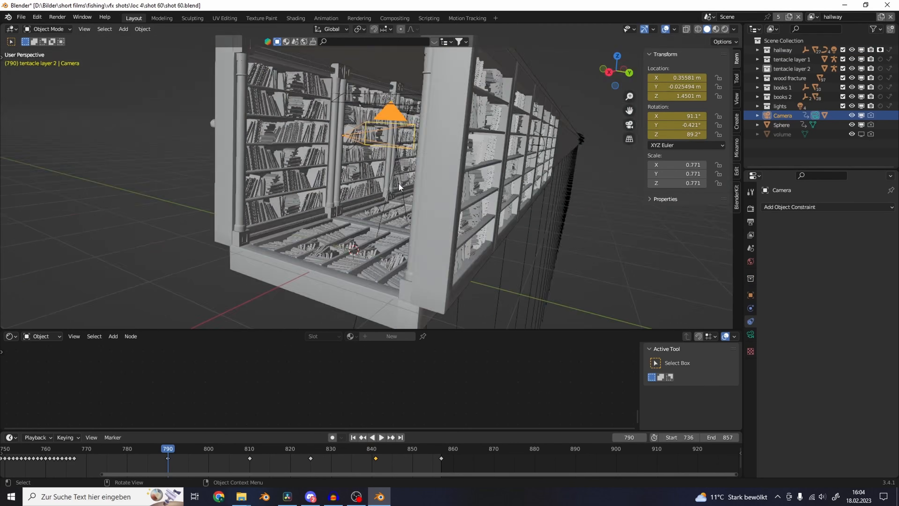
key(KP_0)
middle_drag(399, 184, 387, 237)
scroll(387, 237, down, 3)
scroll(316, 464, down, 6)
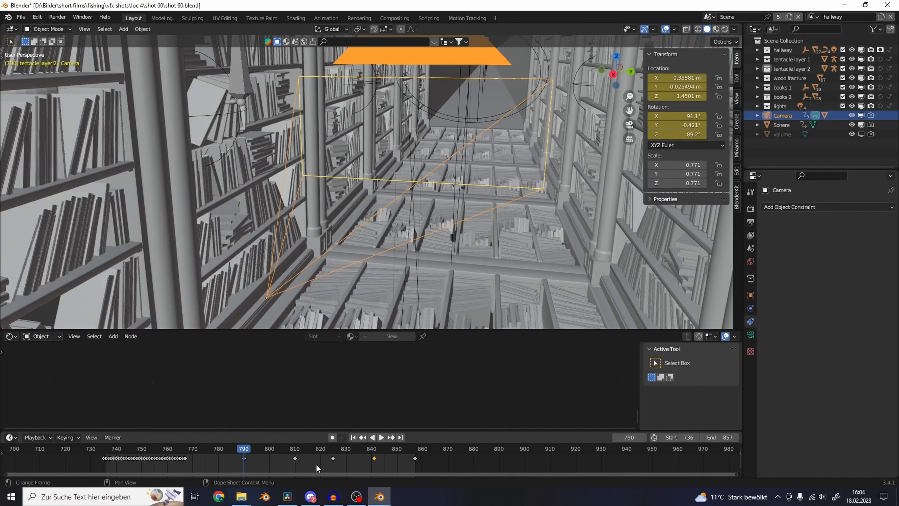
Play the hallway camera's thinned animation from start frame 736, first from outside and then through the camera.
click(354, 438)
shift+middle_drag(347, 271, 351, 252)
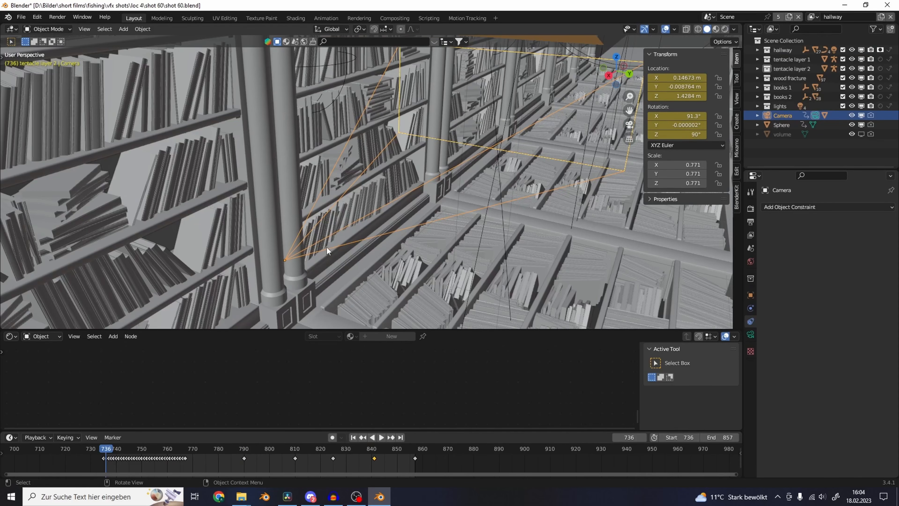
key(space)
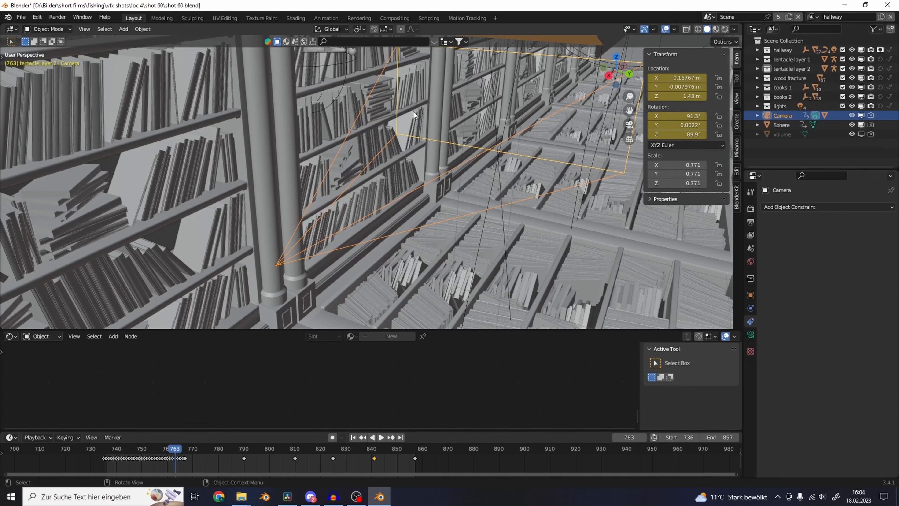
key(KP_0)
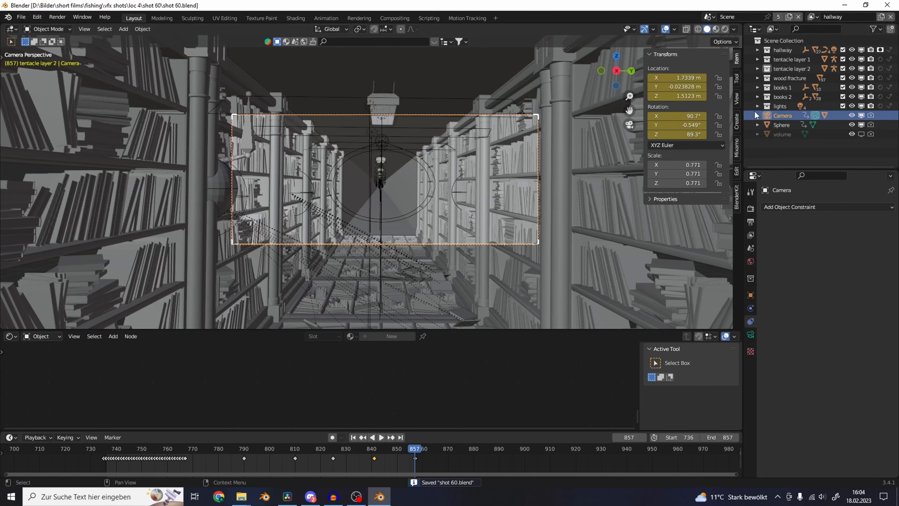
Select the footage plane Untitled00558159 parented to the camera and focus the view on it.
click(842, 144)
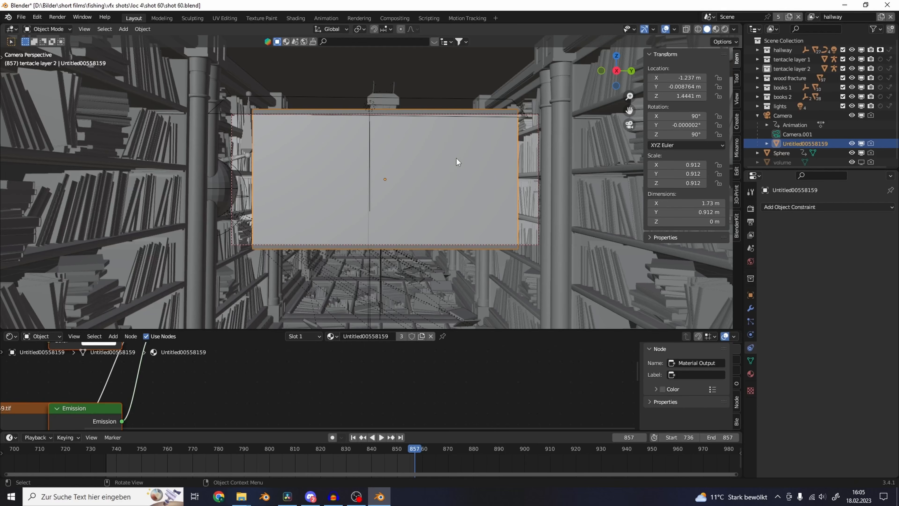
middle_drag(421, 144, 432, 174)
scroll(433, 174, down, 2)
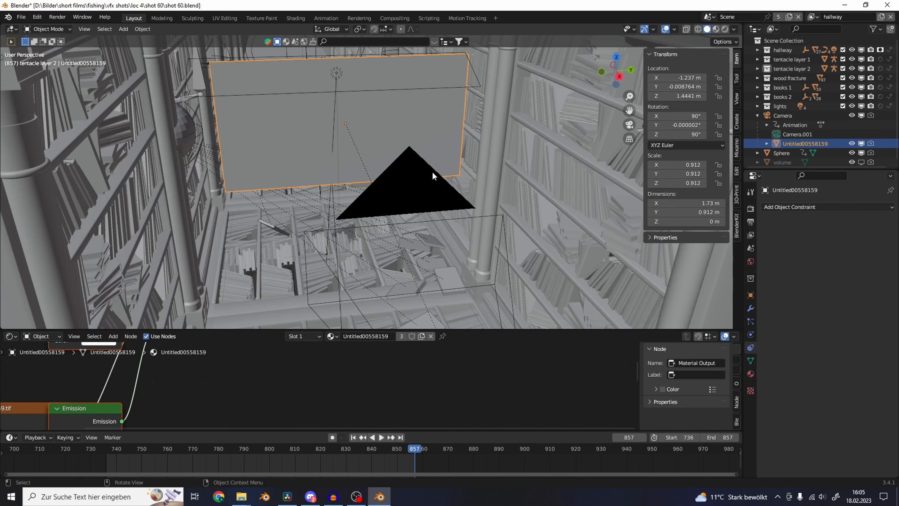
key(KP_Decimal)
mouse_move(432, 172)
middle_down()
mouse_move(432, 149)
mouse_move(426, 174)
middle_up()
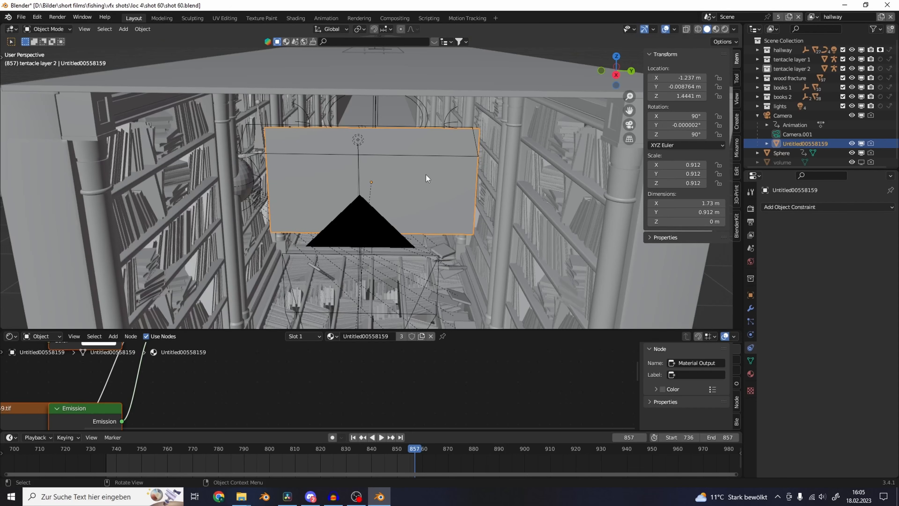
scroll(426, 175, up, 3)
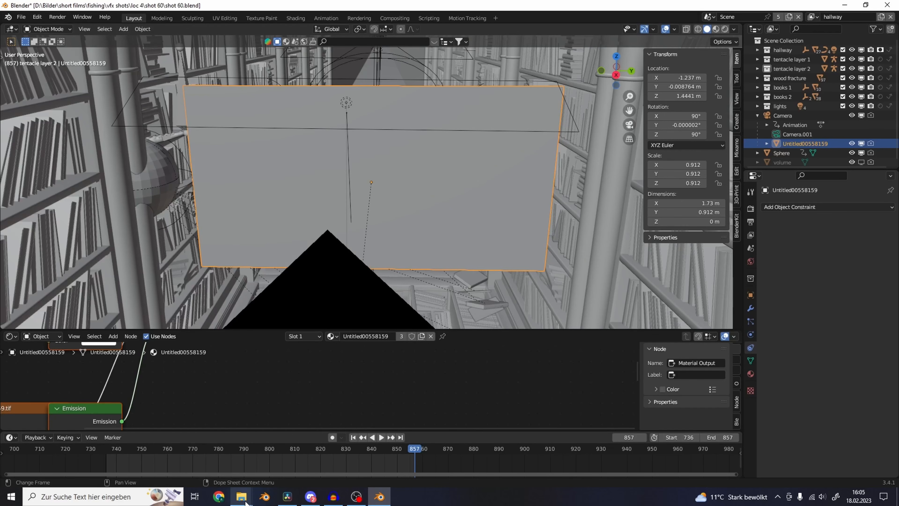
Switch to File Explorer, go to fishing > shotlist > storyboard, and play the render V2 video, skipping ahead.
mouse_move(241, 497)
mouse_move(265, 462)
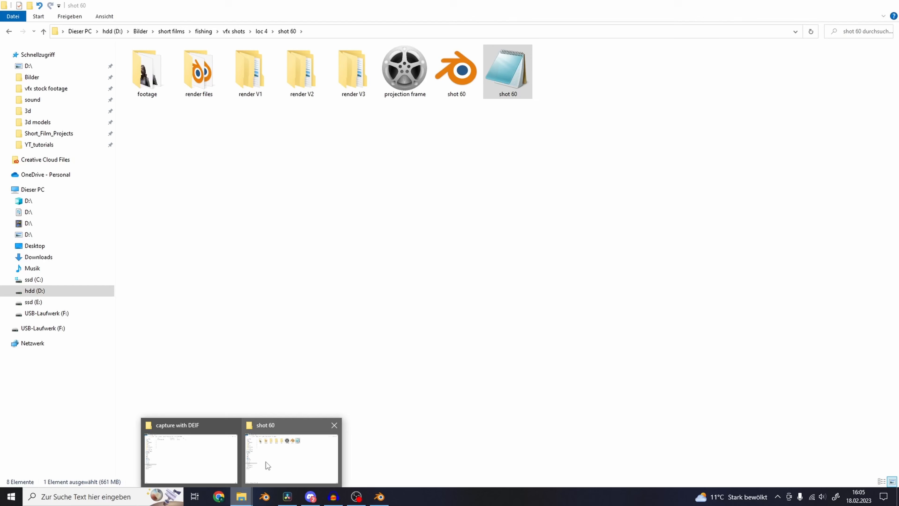
click(265, 462)
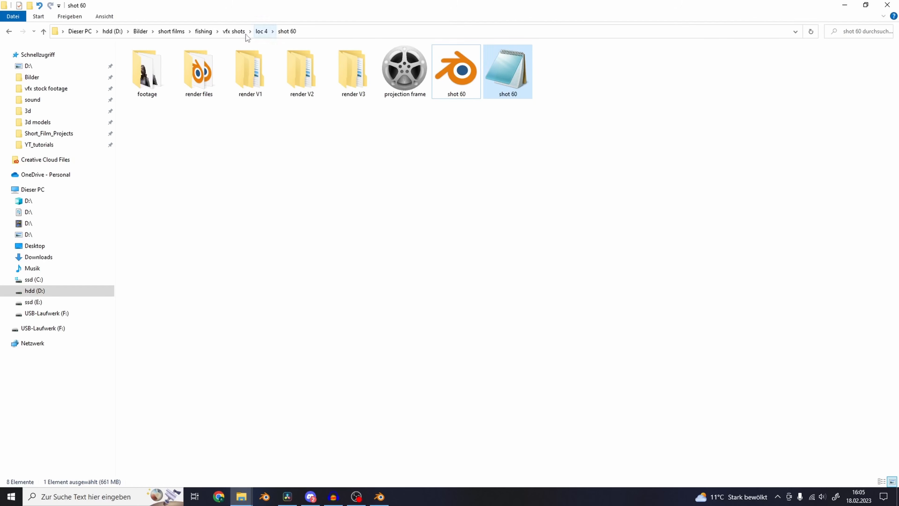
click(203, 31)
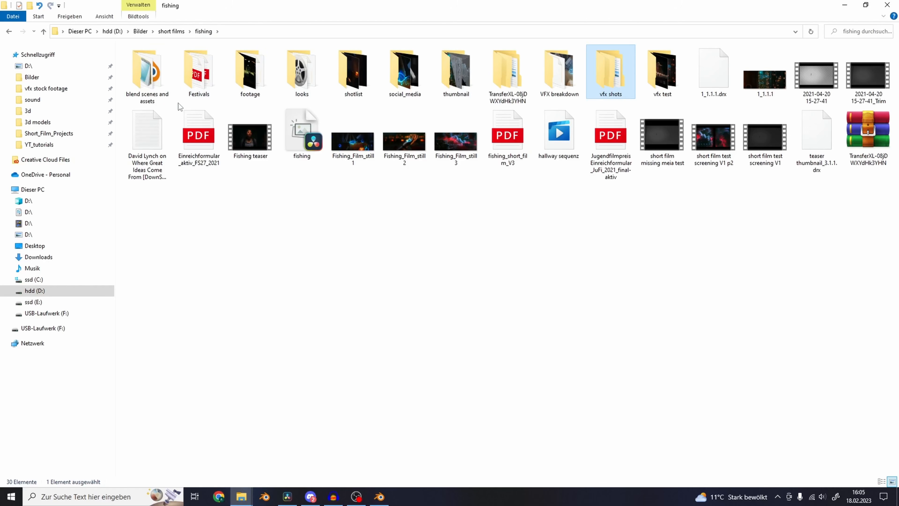
double_click(358, 79)
double_click(268, 93)
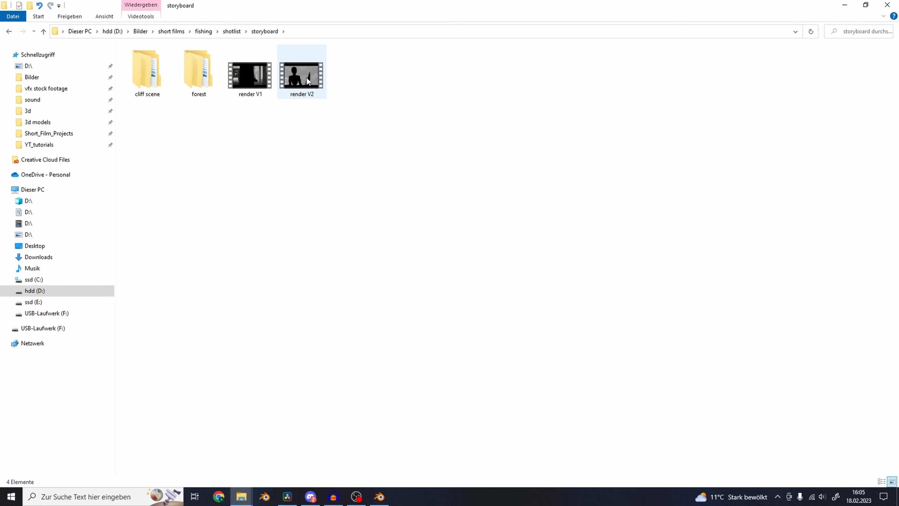
double_click(294, 74)
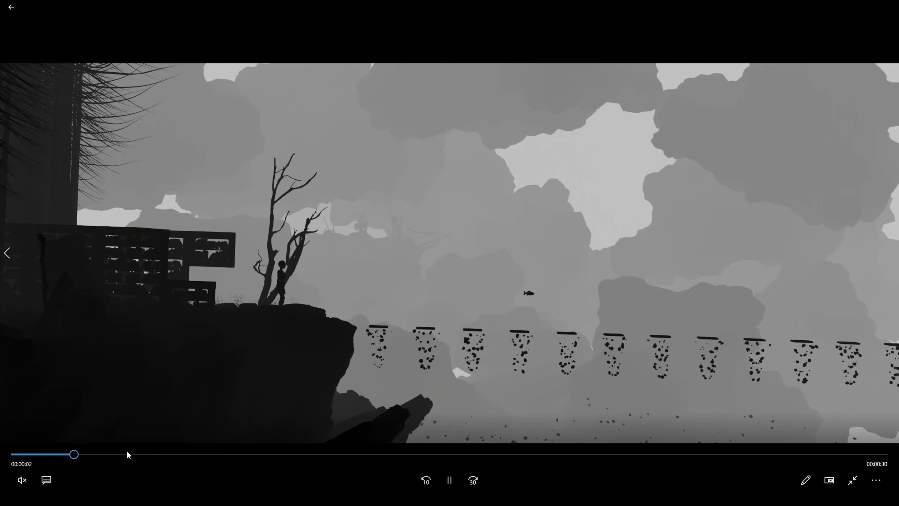
click(127, 452)
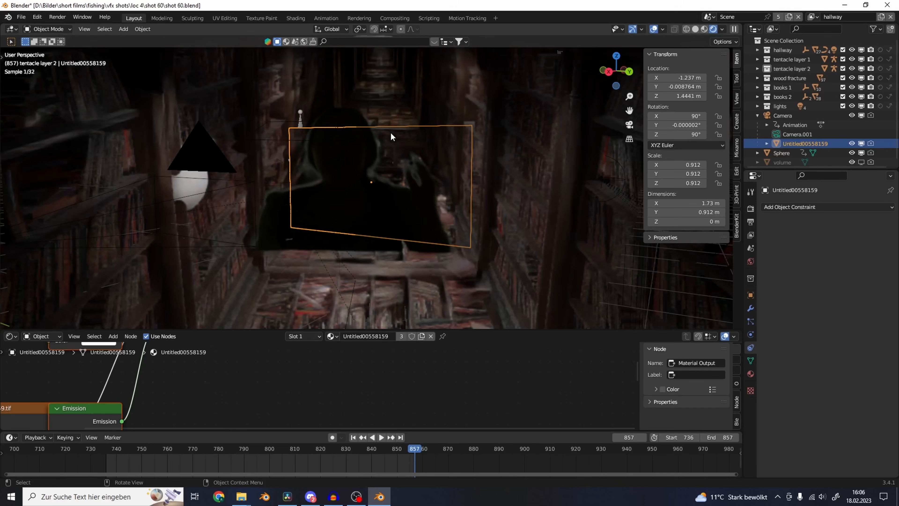
Examine the footage plane inside the hallway in solid and rendered shading, ending with the rendered camera view.
scroll(391, 132, down, 3)
middle_drag(392, 132, 473, 125)
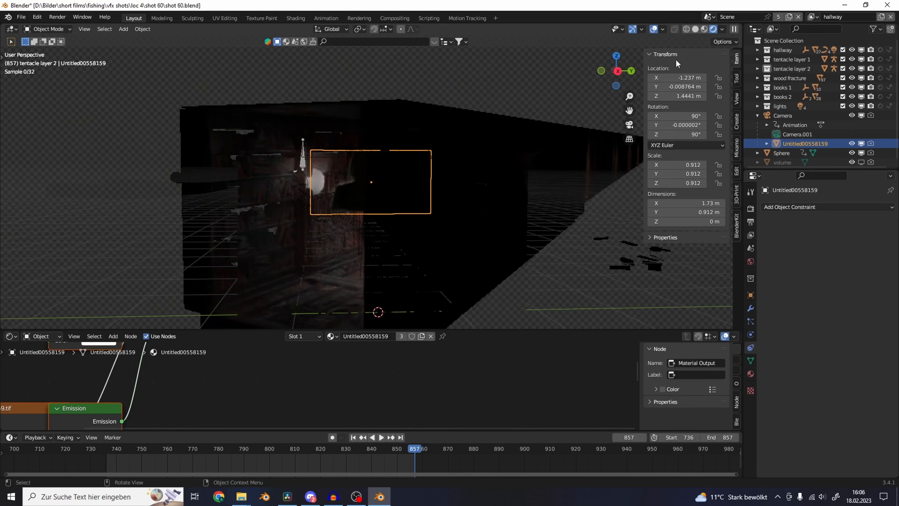
click(695, 30)
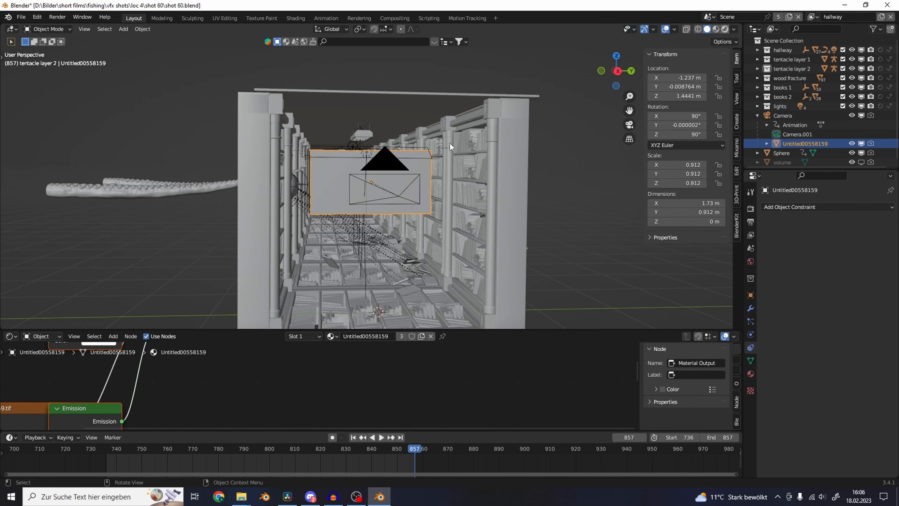
key(z)
key(8)
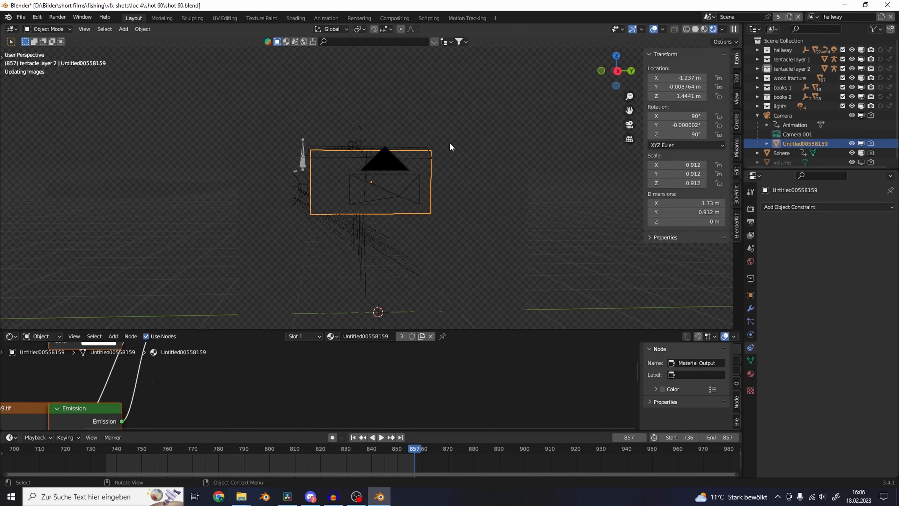
scroll(442, 197, up, 4)
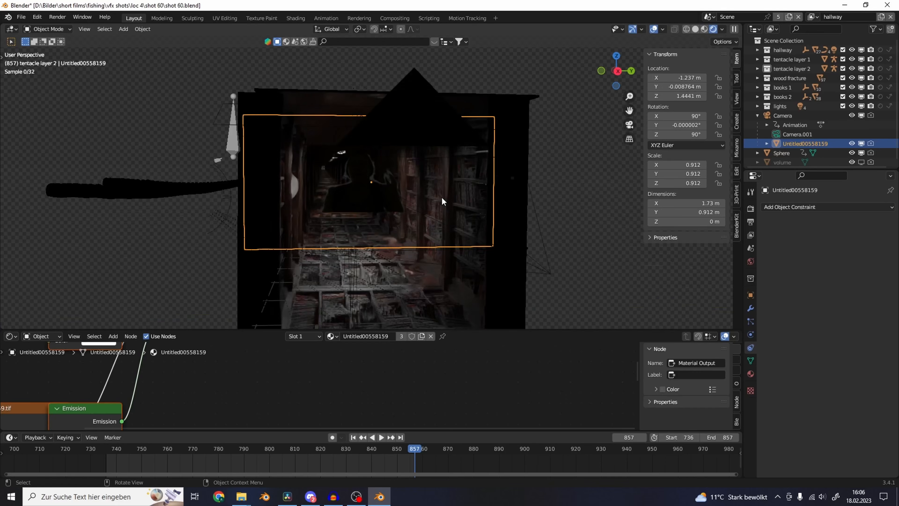
middle_drag(441, 197, 427, 200)
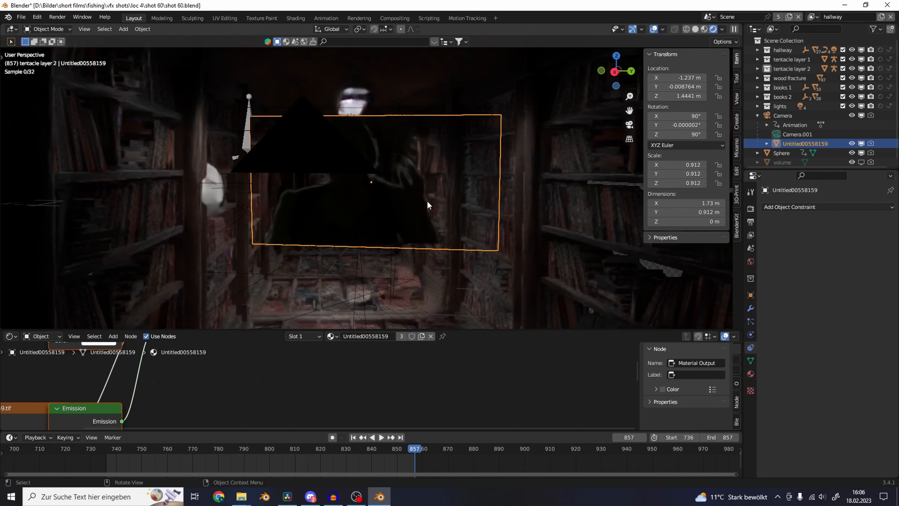
key(KP_0)
scroll(427, 200, up, 2)
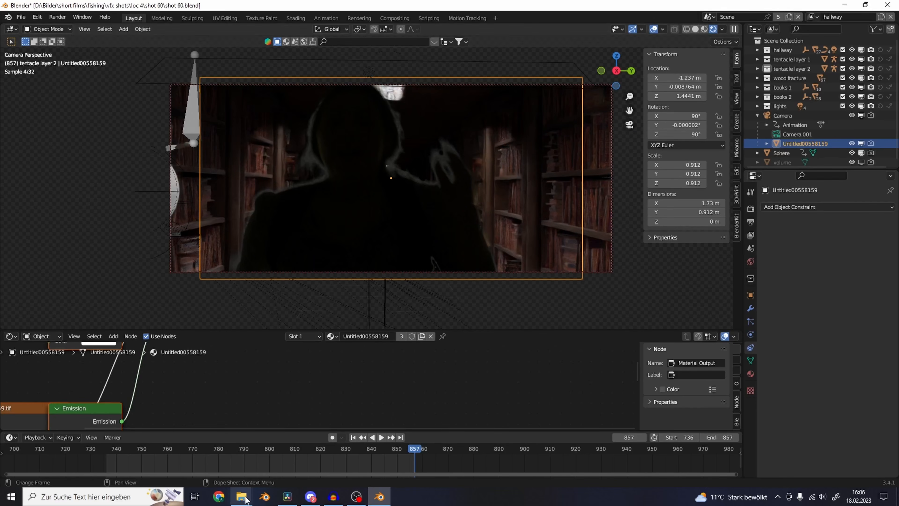
Switch to File Explorer and open fishing > blend scenes and assets > forest scene > dense forest scene > progress > 2.
mouse_move(241, 496)
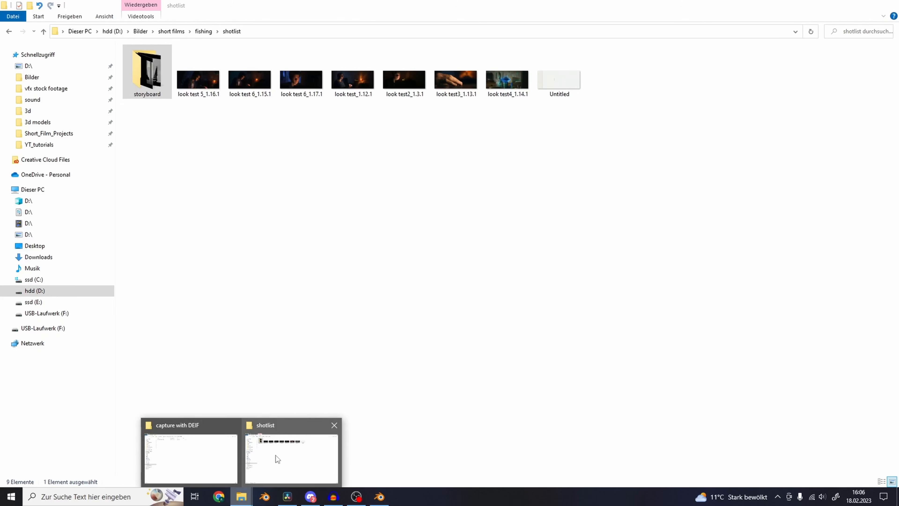
click(275, 456)
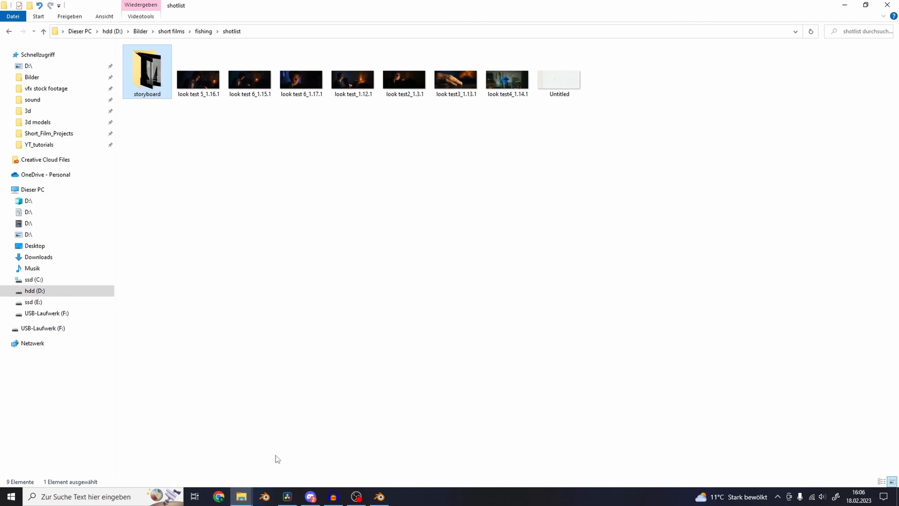
click(205, 32)
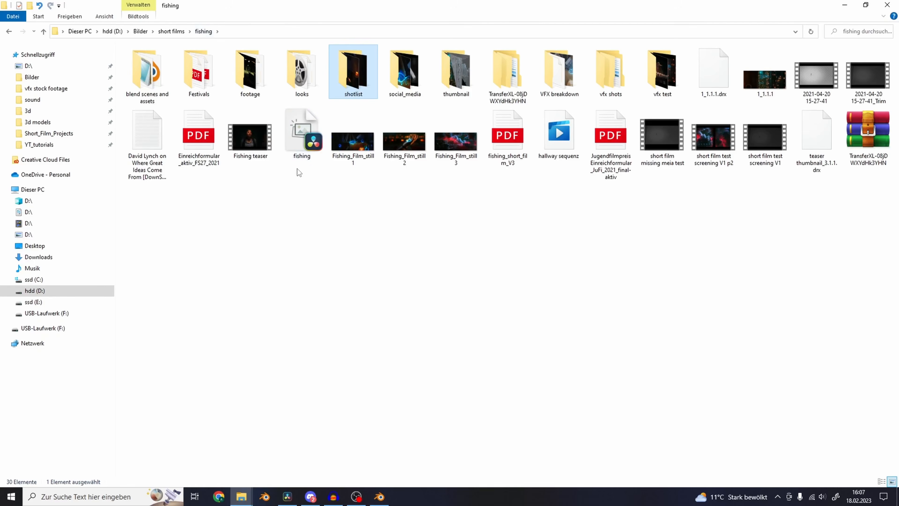
double_click(151, 79)
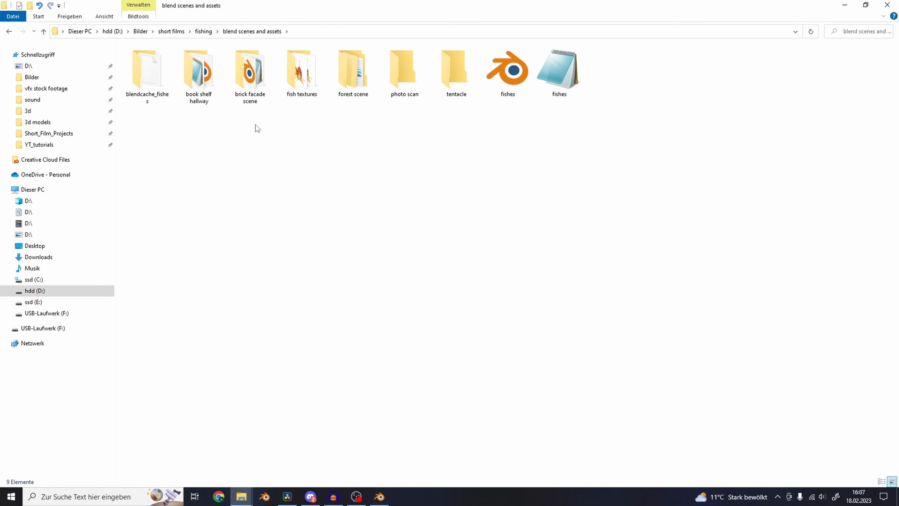
double_click(357, 78)
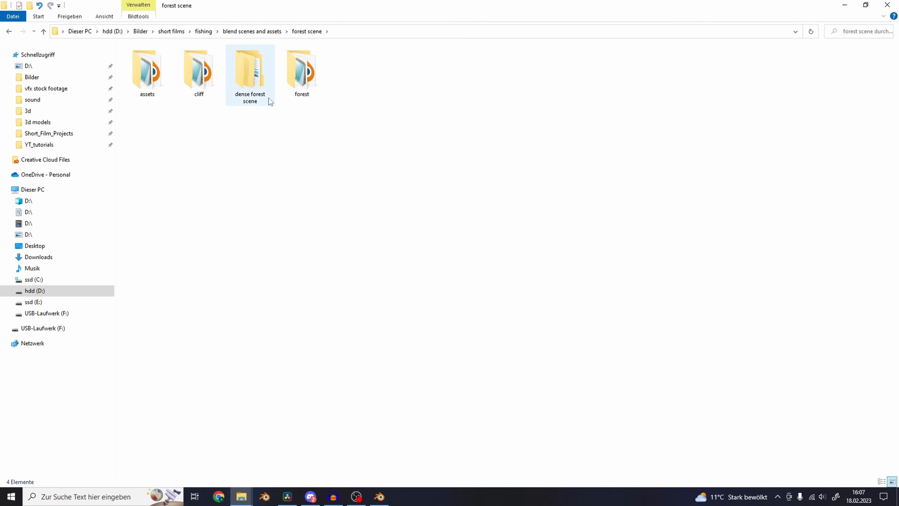
double_click(261, 80)
double_click(244, 83)
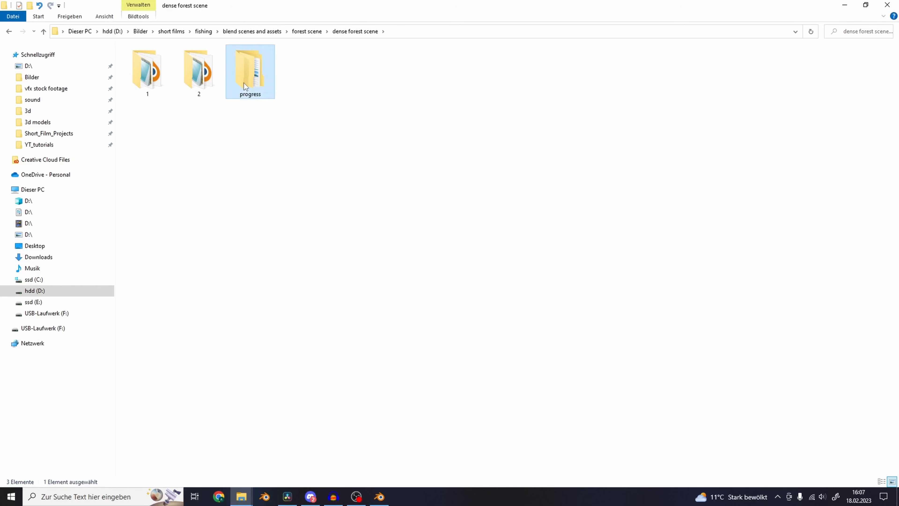
double_click(206, 80)
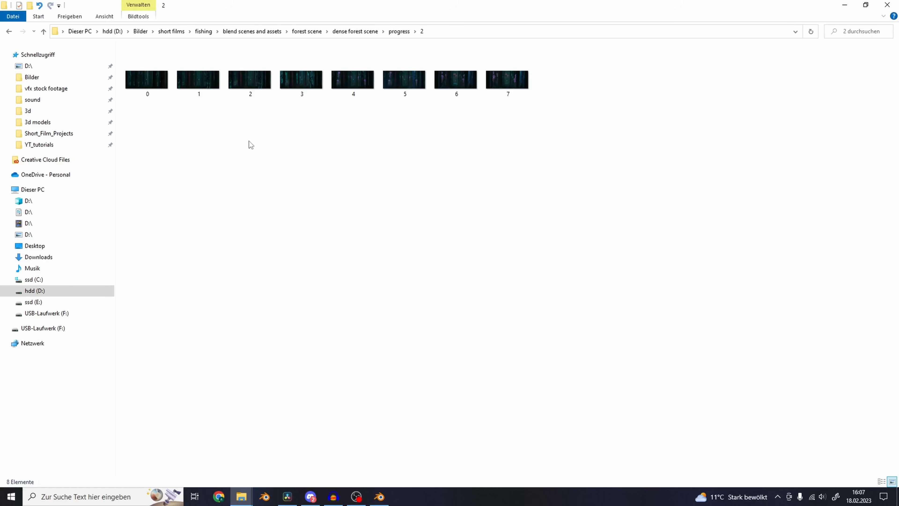
Open the forest progress image 0.png and step through the series to 7.png.
double_click(152, 81)
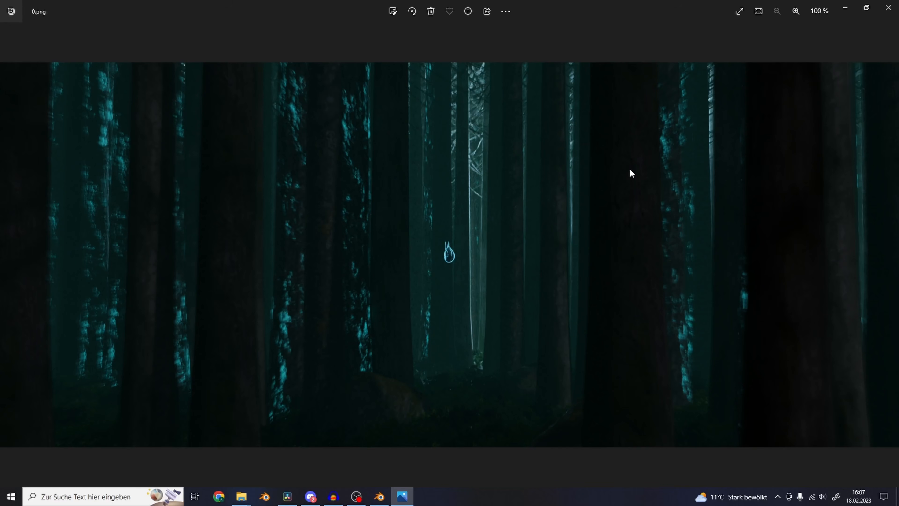
key(Right)
key(Right)
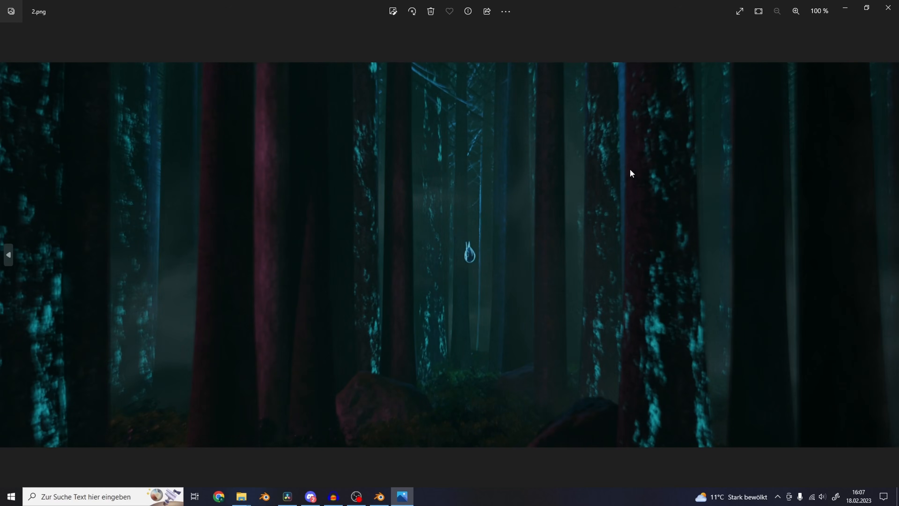
key(Right)
key(Right)
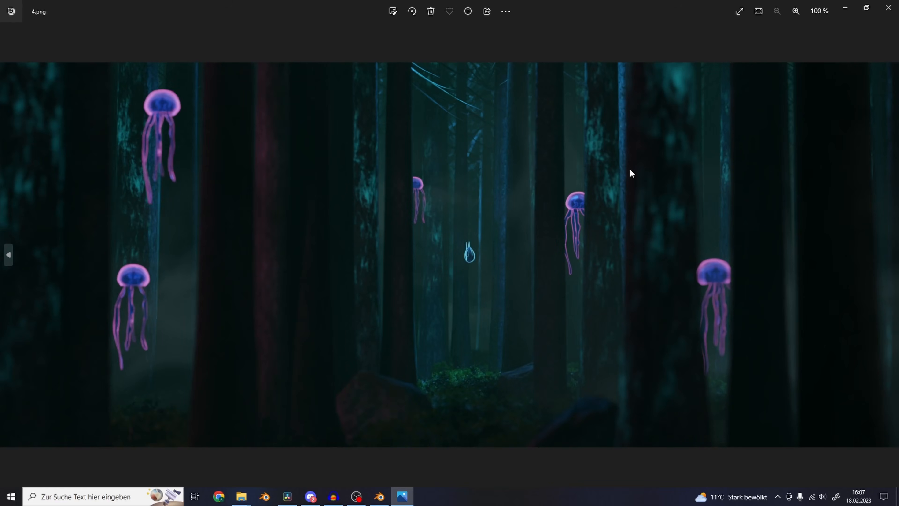
key(Right)
key(Right)
key(Right)
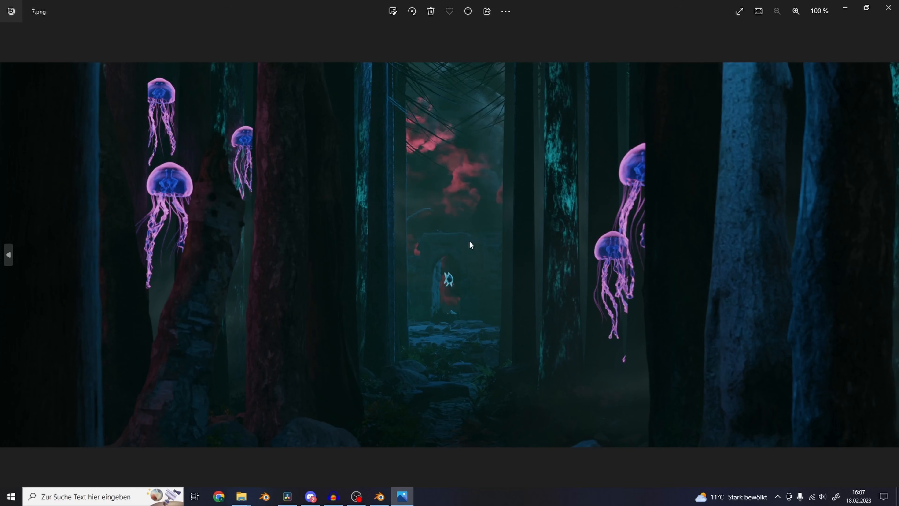
Compare the forest progress images by stepping back four from 7.png and returning to it.
key(Left)
key(Left)
key(Left)
key(Left)
key(Right)
key(Right)
key(Right)
key(Right)
Close the image viewer, return to the fishing folder, and switch to Blender's hallway scene.
click(888, 7)
click(361, 33)
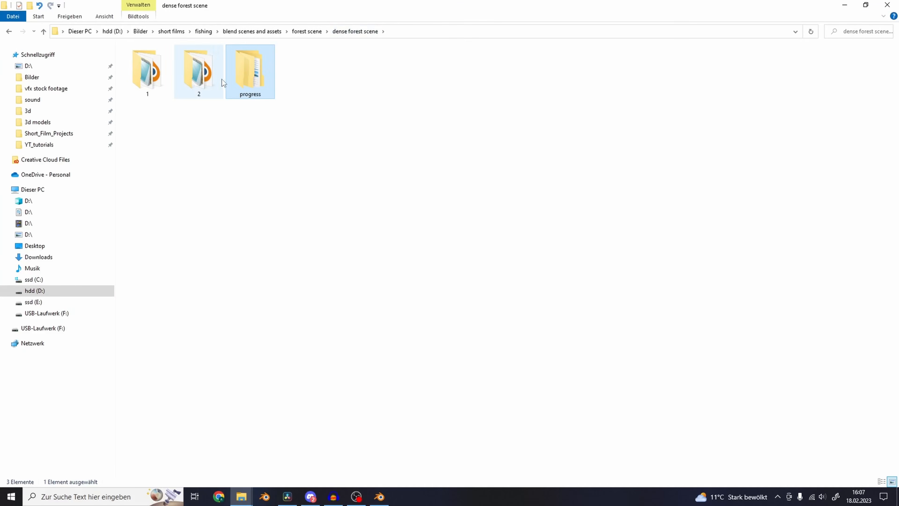
click(203, 31)
click(380, 497)
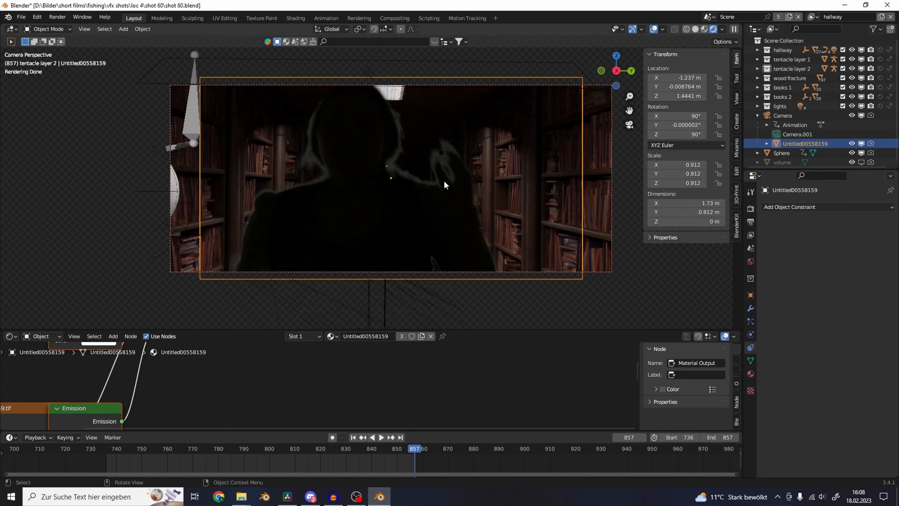
Scrub the timeline to frame 766, check the keying nodes in DaVinci Resolve, and return to Blender.
drag(378, 454, 182, 445)
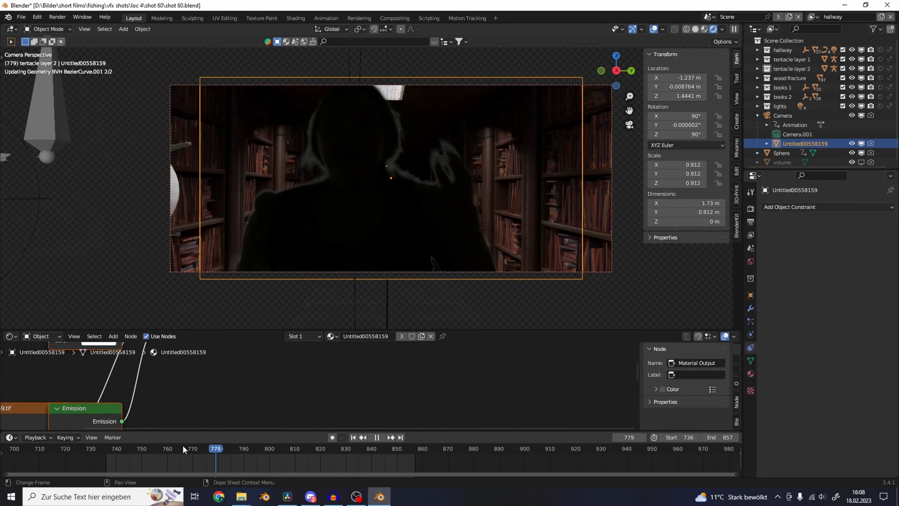
key(alt+Tab)
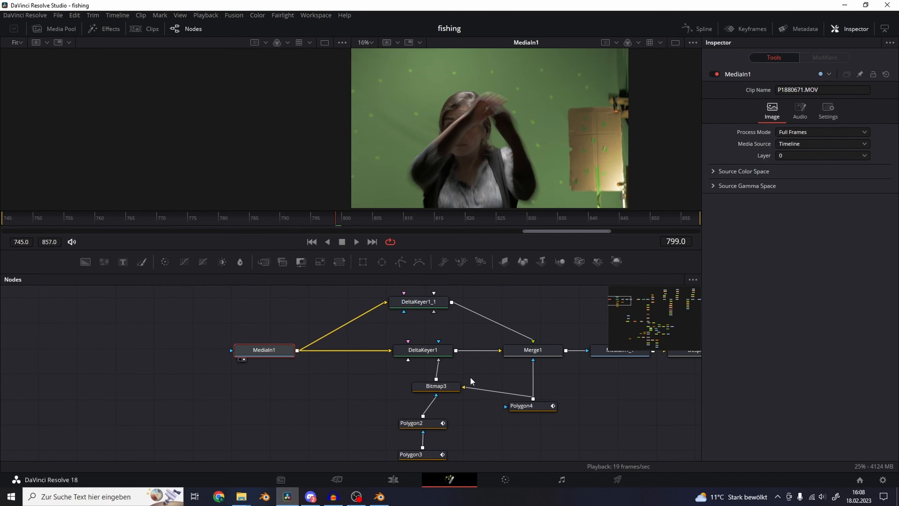
middle_drag(470, 379, 393, 383)
click(382, 497)
Inspect the footage plane inside the hallway from outside the camera and compare it with the camera view.
middle_drag(450, 180, 468, 192)
scroll(469, 192, down, 3)
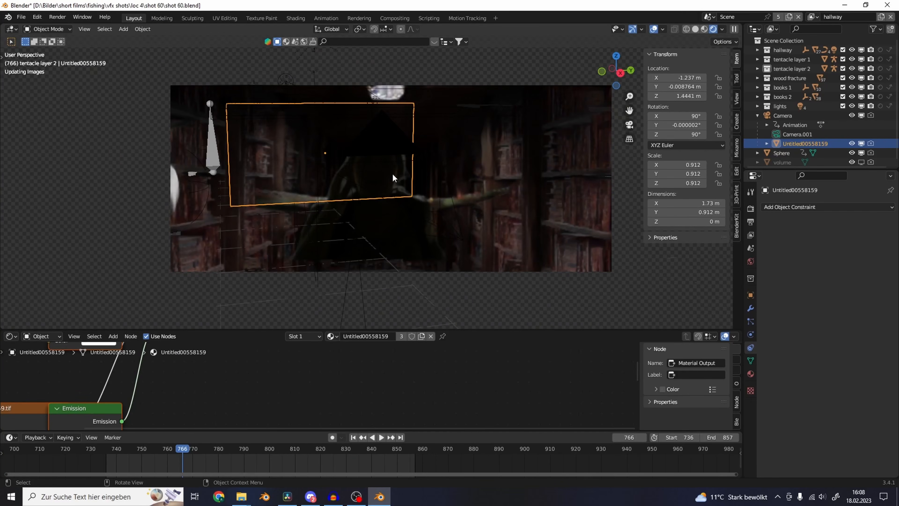
scroll(399, 188, up, 5)
middle_drag(393, 175, 342, 199)
scroll(399, 188, down, 4)
key(KP_0)
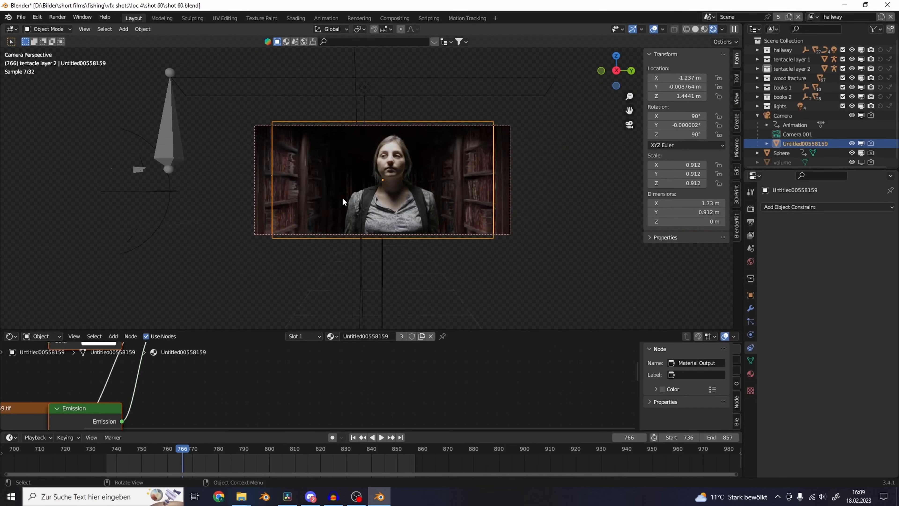
scroll(376, 173, up, 3)
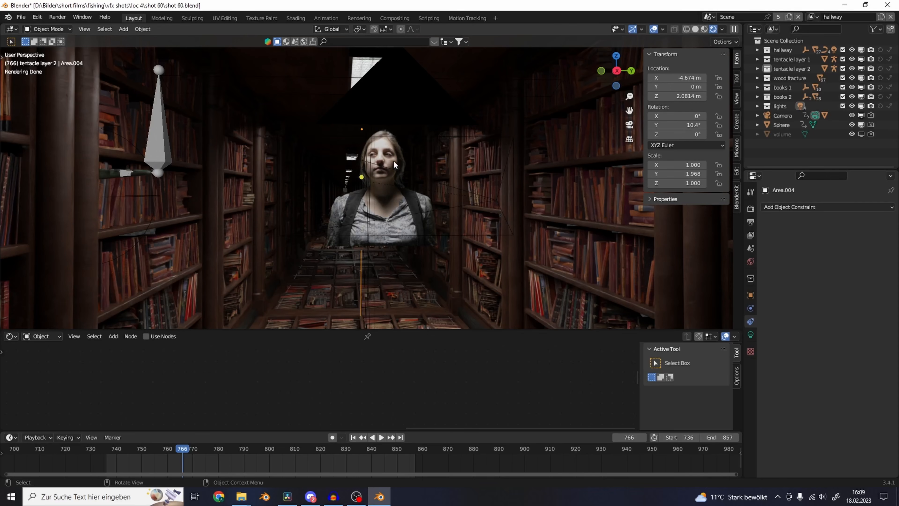
Disable the lights collection in viewports and examine the ceiling lamp and footage plane in camera view and from around the hallway.
click(862, 106)
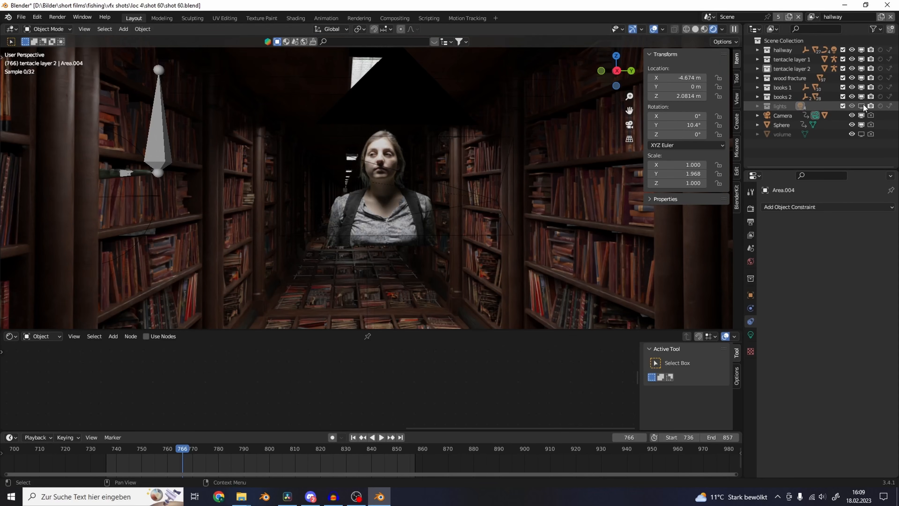
middle_drag(369, 137, 373, 132)
key(KP_0)
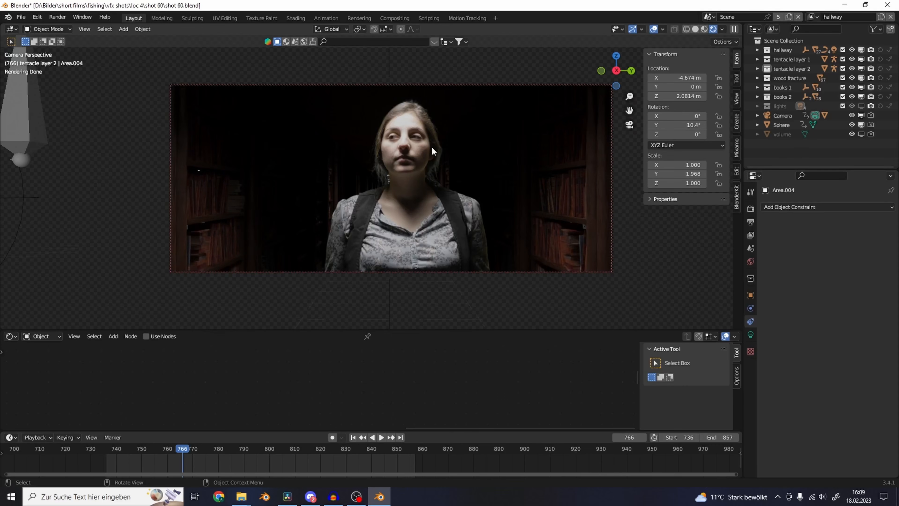
mouse_move(432, 147)
middle_down()
mouse_move(434, 155)
mouse_move(434, 142)
middle_up()
scroll(434, 155, down, 4)
scroll(428, 148, up, 5)
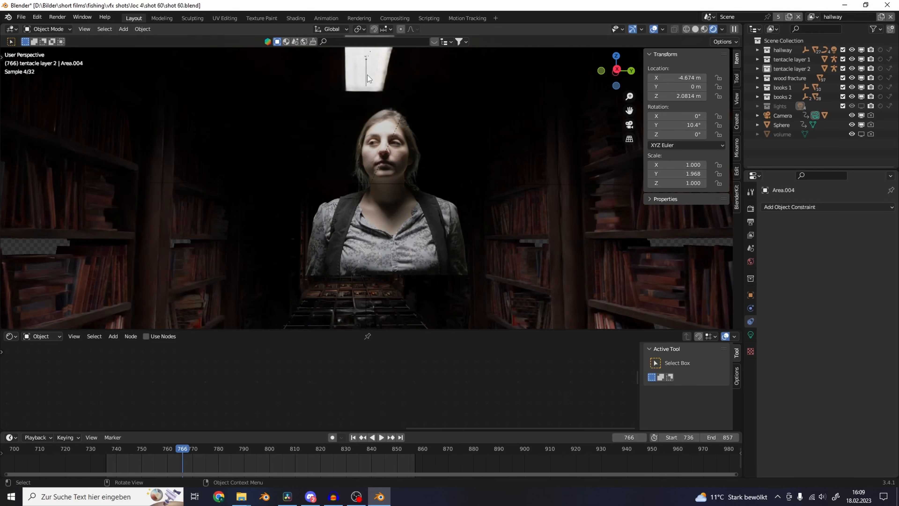
middle_drag(421, 222, 416, 205)
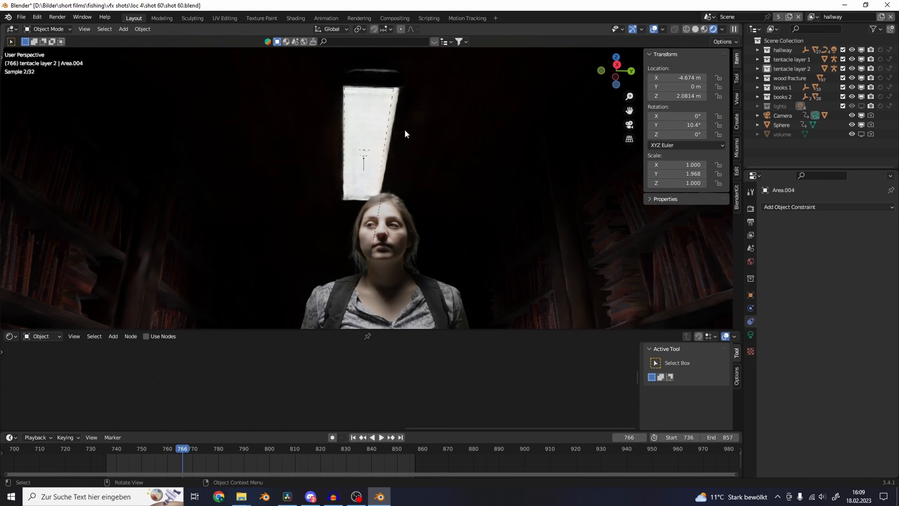
middle_drag(406, 134, 438, 174)
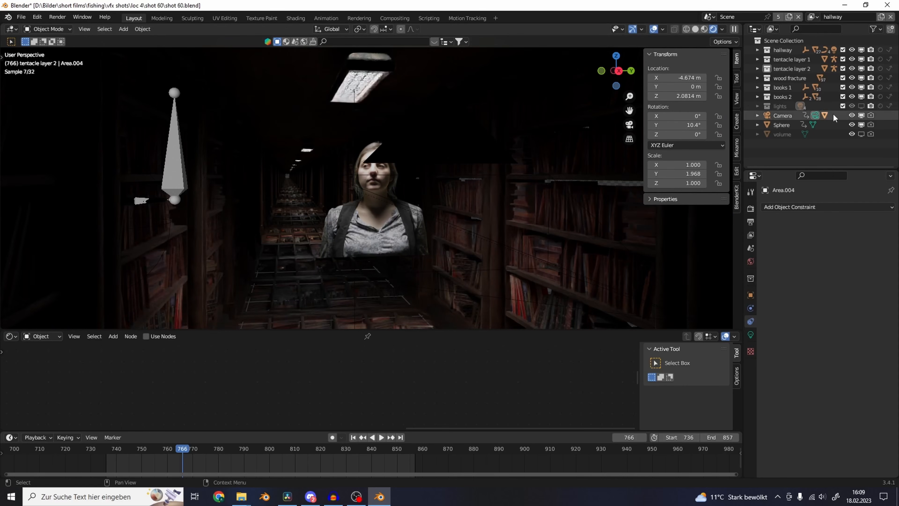
Re-enable the lights collection in viewports and check the lit hallway through the camera.
click(862, 105)
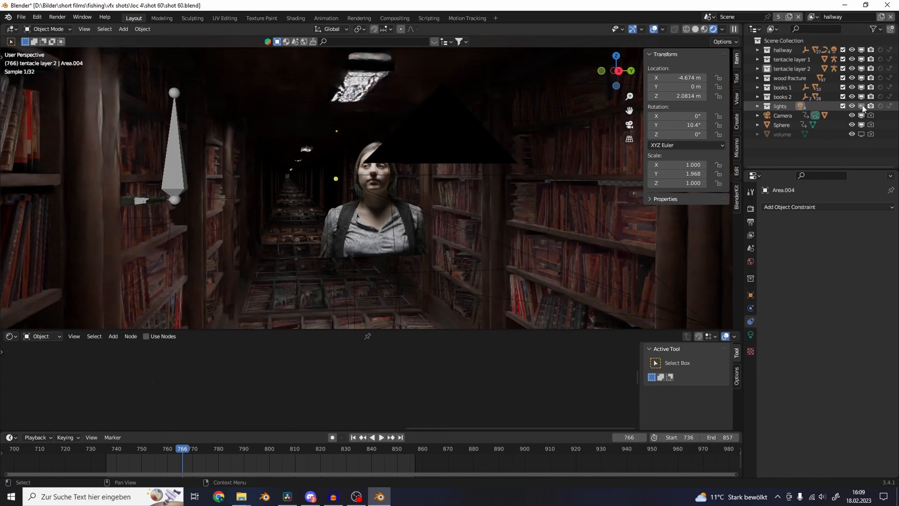
middle_drag(372, 127, 369, 202)
key(KP_0)
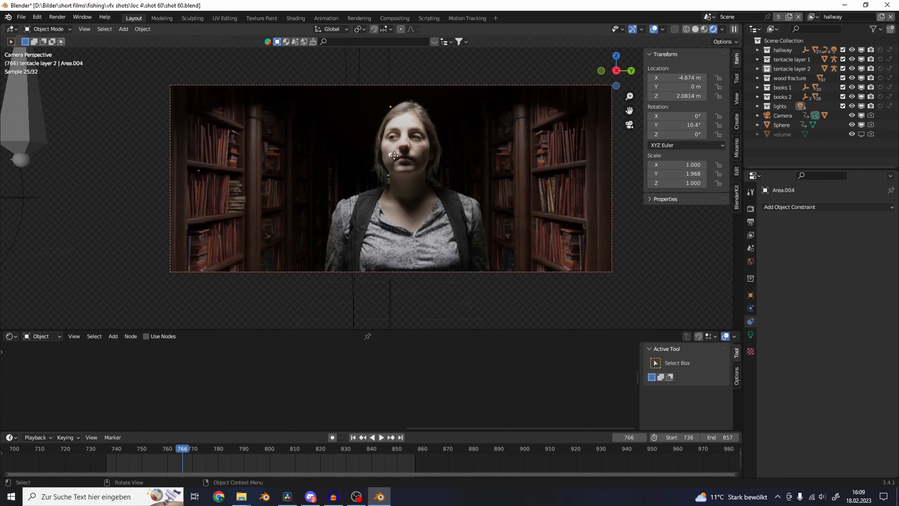
Switch the viewport to solid shading and select the wide area light above the footage plane to examine its placement.
mouse_move(432, 165)
middle_down()
mouse_move(439, 170)
mouse_move(399, 163)
mouse_move(425, 169)
middle_up()
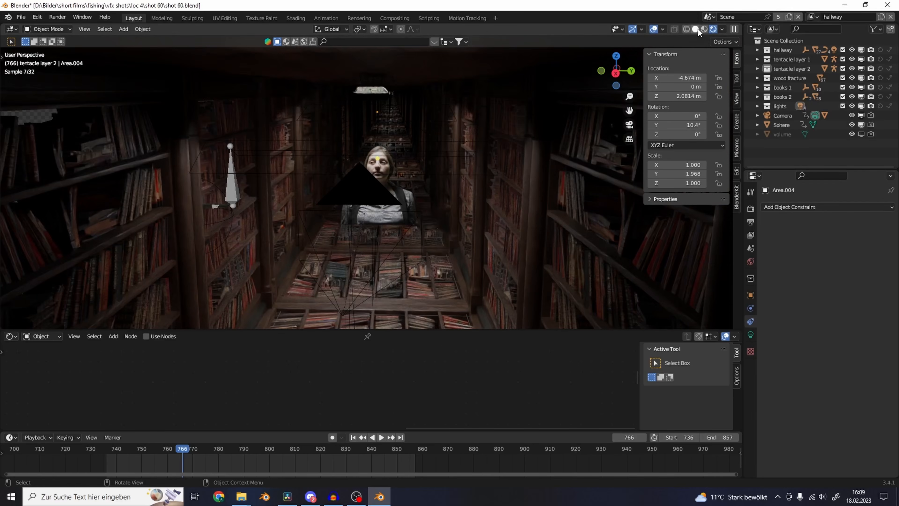
scroll(340, 192, down, 3)
mouse_move(340, 192)
middle_down()
mouse_move(318, 193)
mouse_move(397, 186)
mouse_move(393, 208)
mouse_move(400, 187)
mouse_move(472, 131)
middle_up()
click(328, 173)
scroll(318, 194, down, 4)
scroll(393, 209, up, 5)
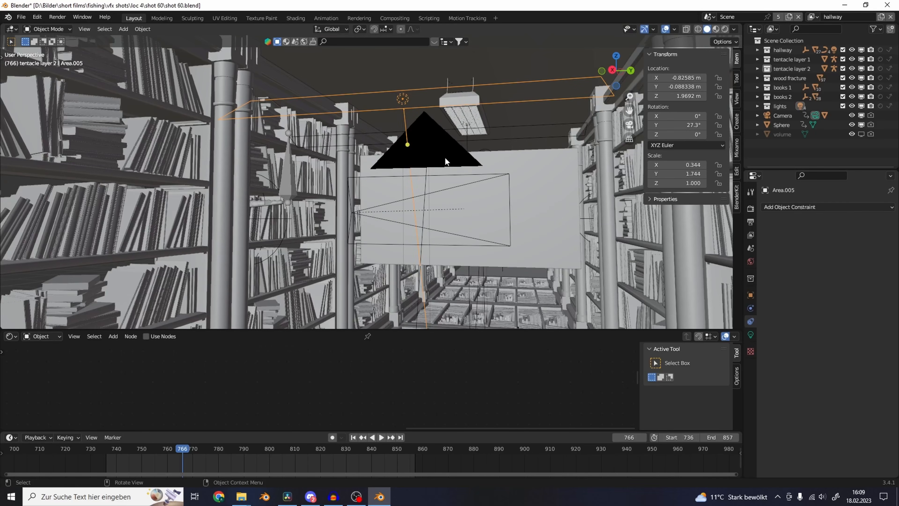
middle_drag(445, 157, 375, 178)
Scrub to frame 798, select the spot light between the shelves to examine its placement, and return to the camera view.
drag(202, 449, 265, 453)
mouse_move(432, 163)
middle_down()
mouse_move(438, 135)
mouse_move(438, 167)
middle_up()
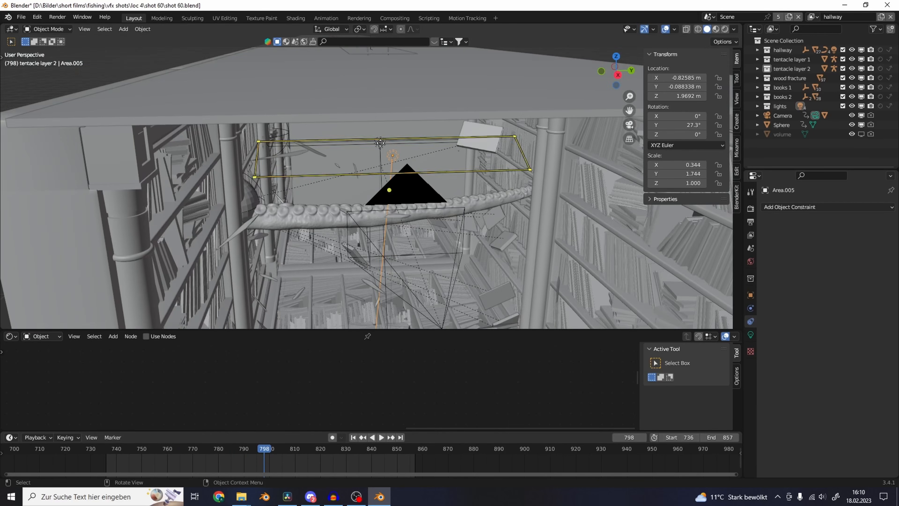
scroll(430, 154, up, 4)
click(399, 67)
middle_drag(427, 113, 456, 150)
scroll(456, 150, down, 5)
click(379, 155)
middle_drag(380, 155, 382, 209)
click(327, 202)
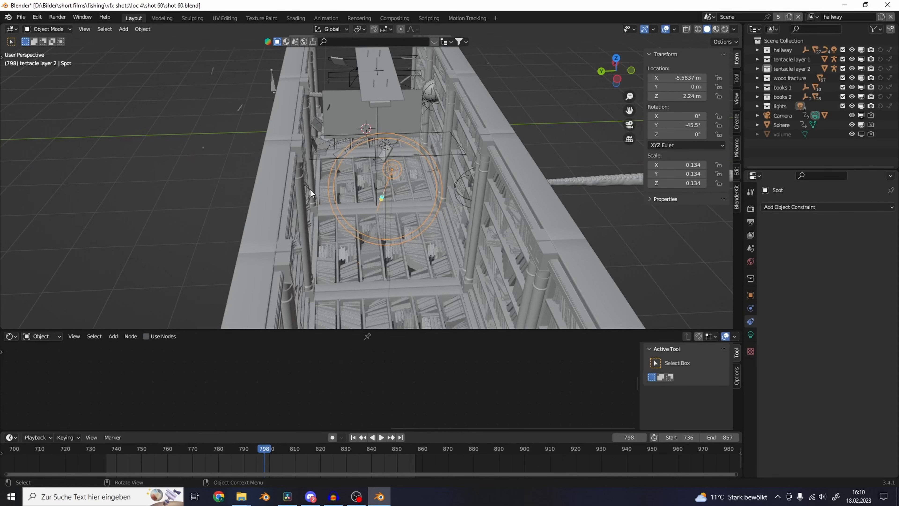
middle_drag(311, 190, 360, 158)
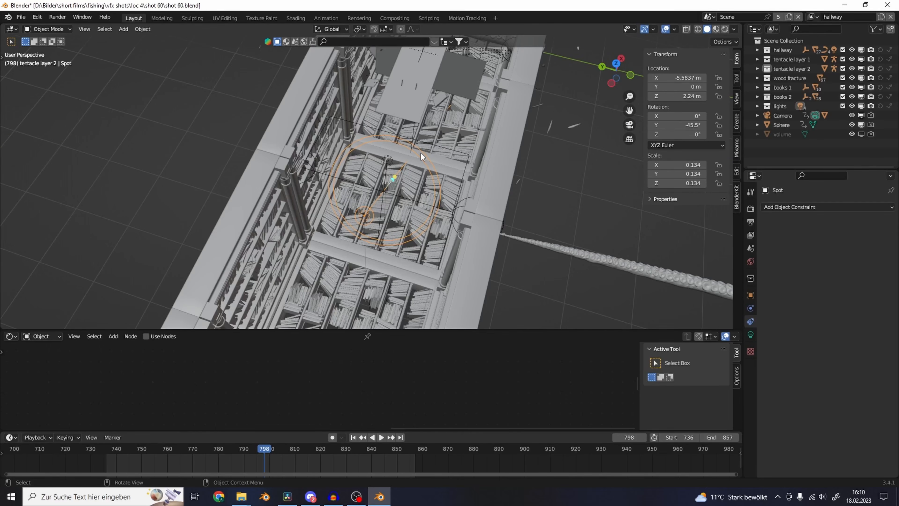
key(KP_0)
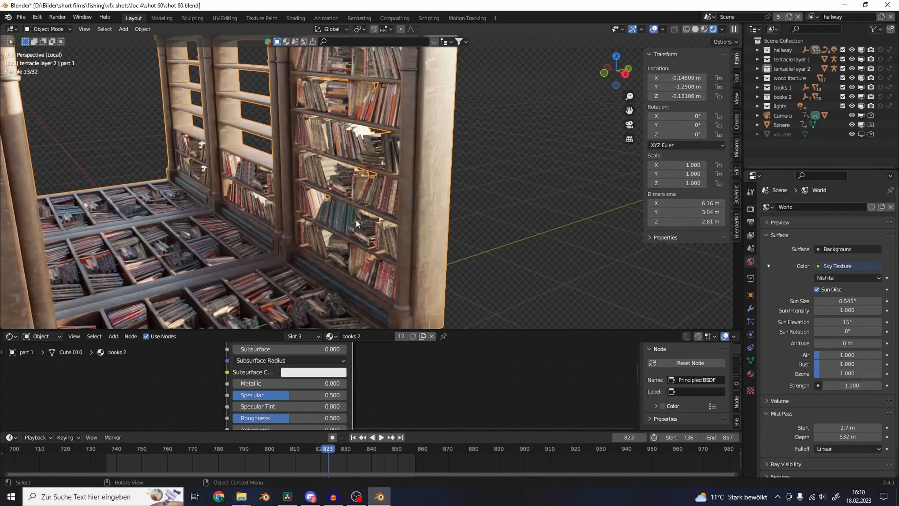
Inspect the textured shelves and books of the isolated hallway section part 1 from different sides.
middle_drag(356, 219, 454, 215)
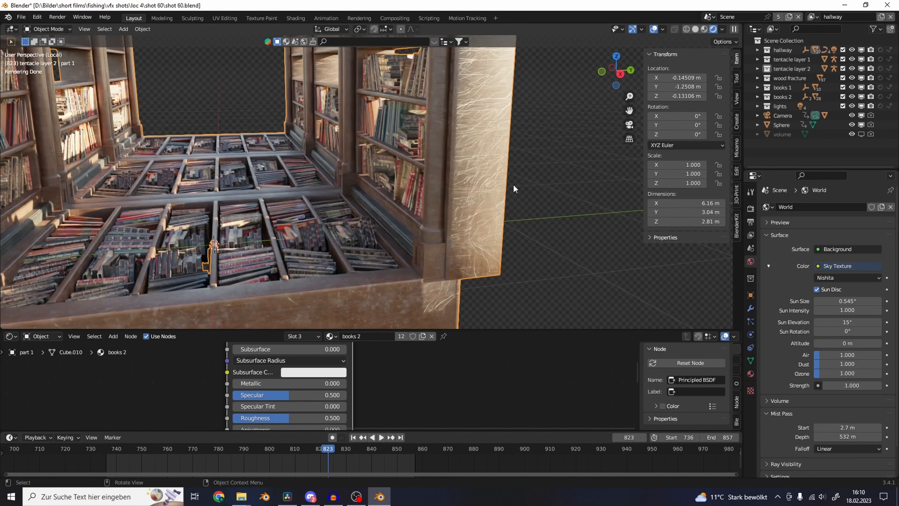
middle_drag(514, 184, 487, 208)
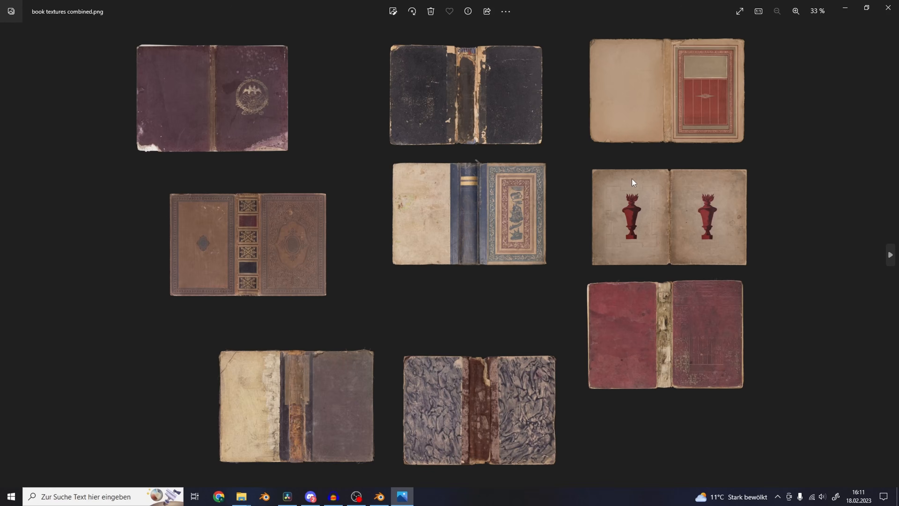
Browse the book images from book textures combined.png to TexturesCom_BookCovers0170_6_masked_S.png, close the viewer, and return to Blender.
key(Right)
key(Right)
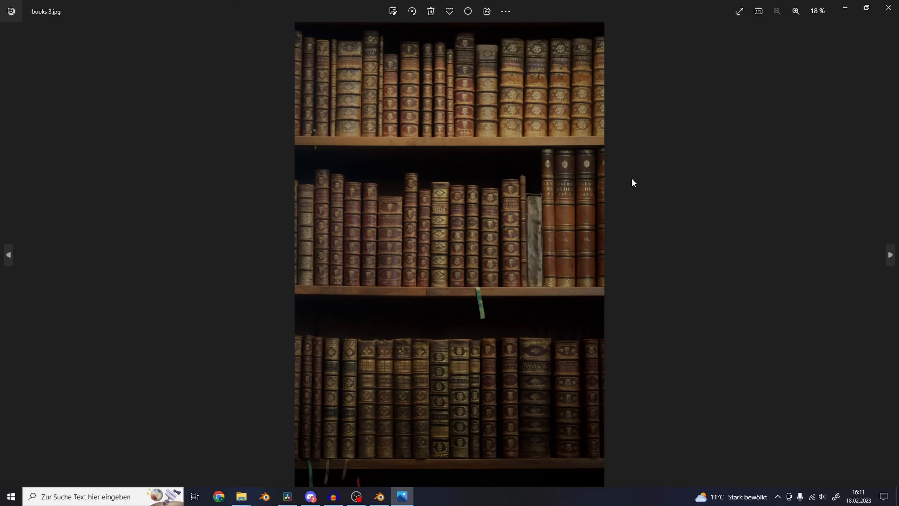
key(Right)
key(Right)
key(Right)
key(Right)
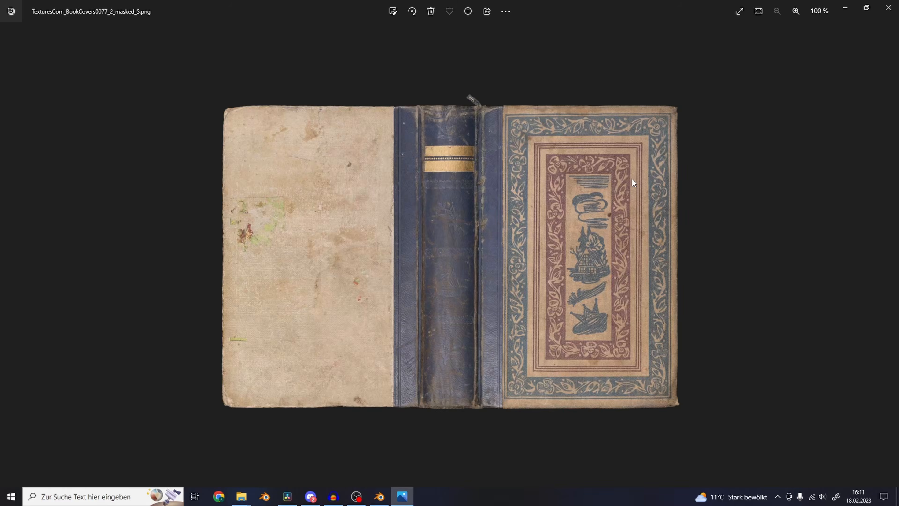
key(Right)
key(Right)
key(Right)
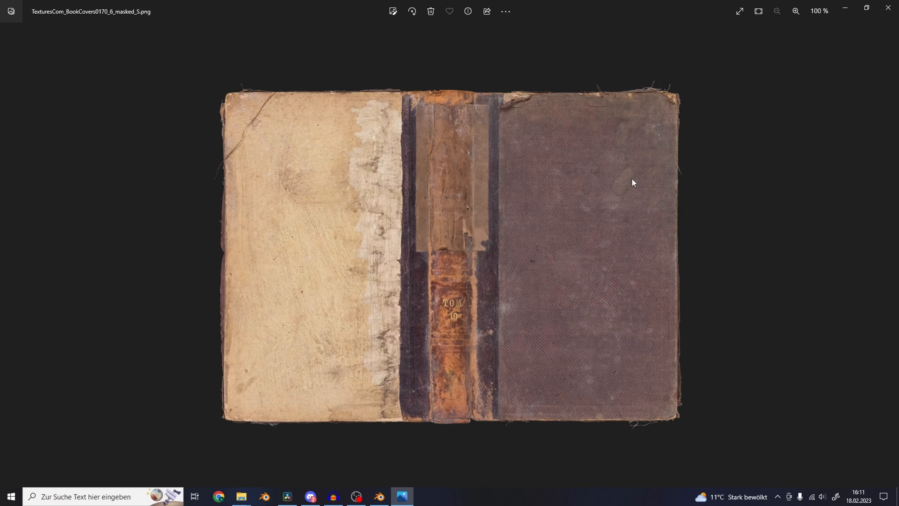
click(888, 7)
click(379, 496)
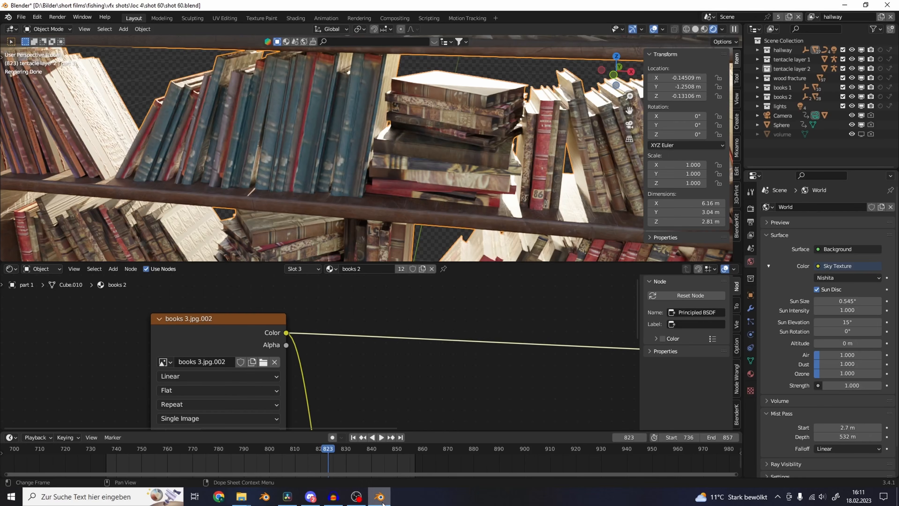
Select the isolated hallway section part 1 and exit local view to show the whole scene.
scroll(427, 196, down, 8)
middle_drag(438, 179, 479, 161)
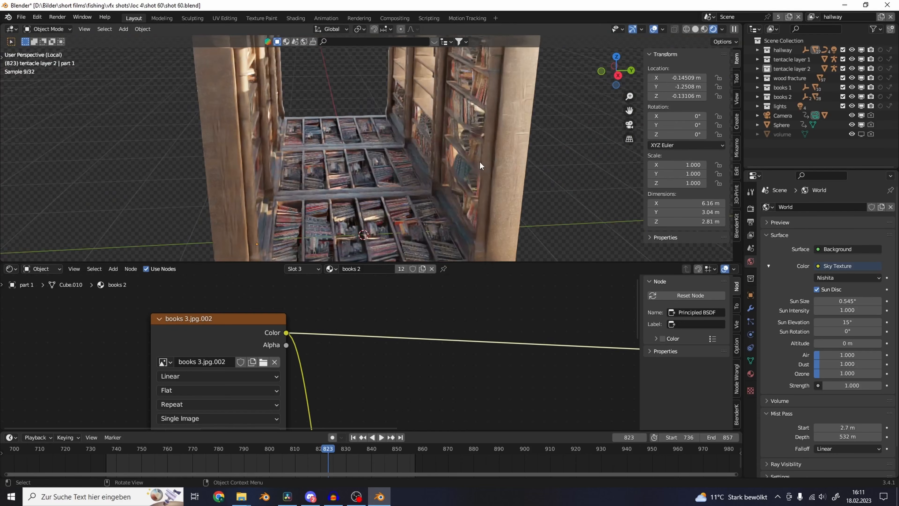
scroll(481, 162, down, 5)
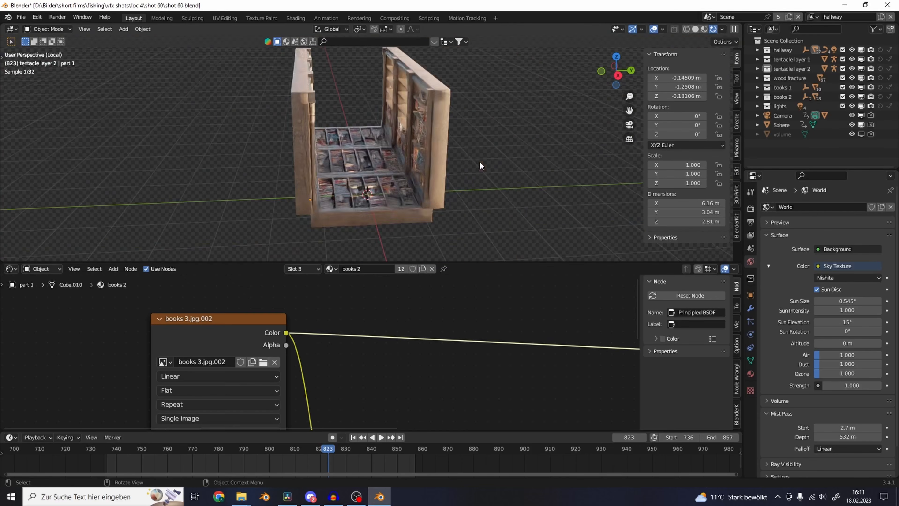
scroll(480, 162, up, 5)
click(475, 161)
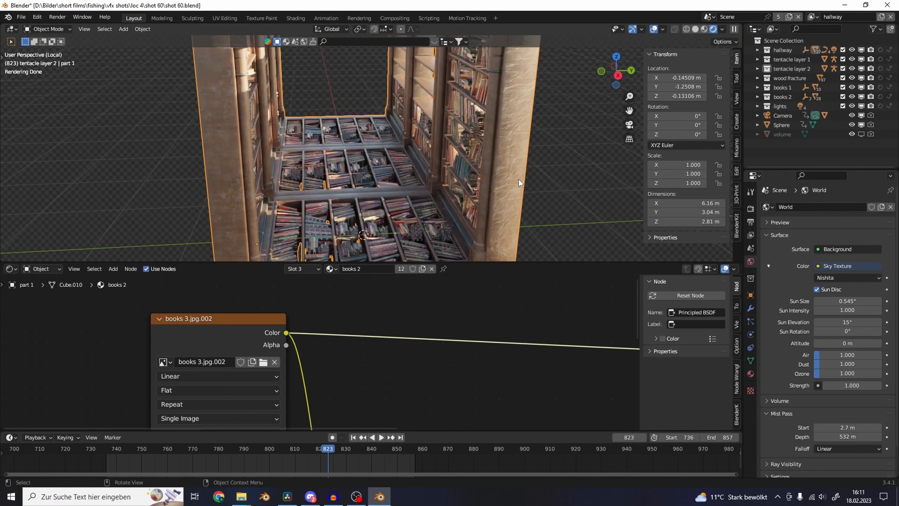
key(KP_Divide)
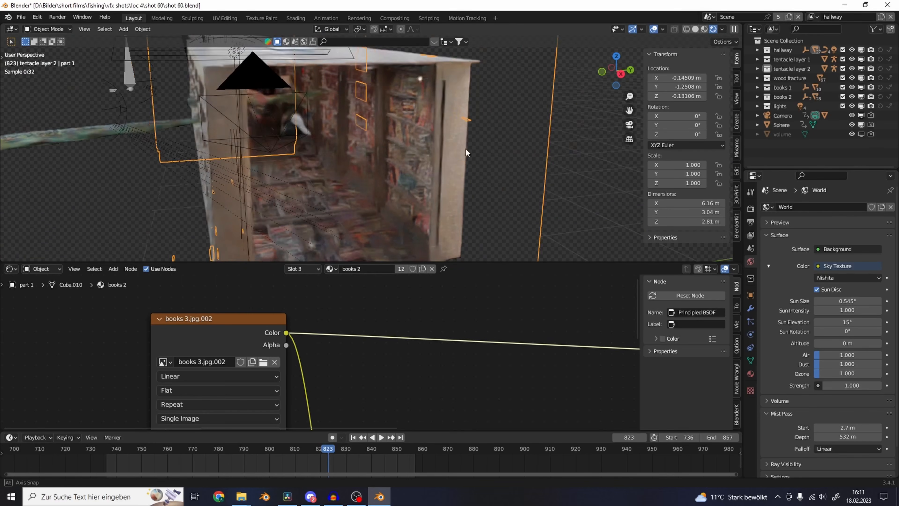
Deselect everything and examine the full book hallway from its open end and through the camera.
shift+middle_drag(427, 126, 596, 126)
key(alt+a)
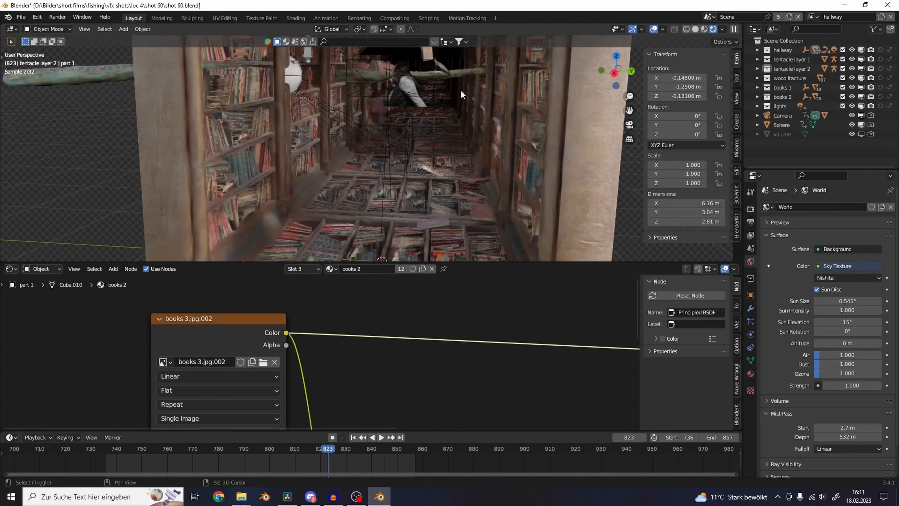
shift+middle_drag(461, 89, 457, 114)
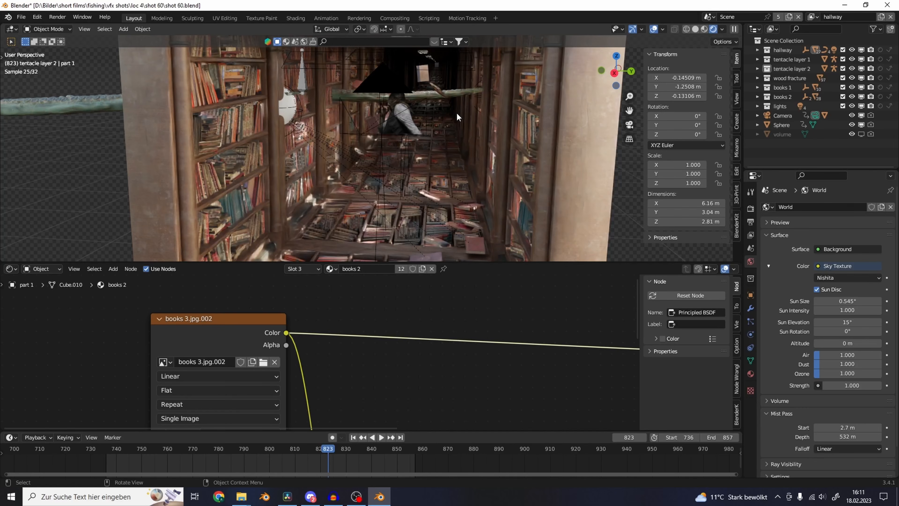
key(KP_0)
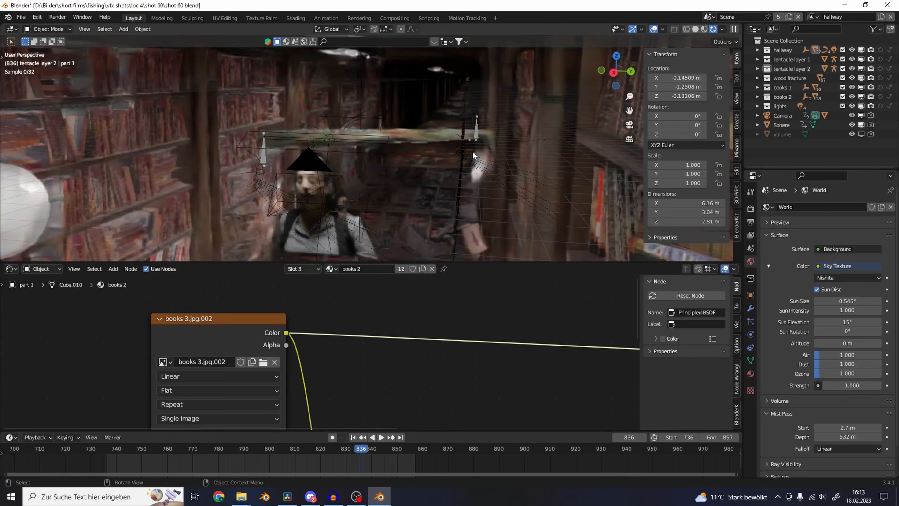
Select the long box Cube.005 at the hallway's far end and view it through the camera.
scroll(444, 161, down, 8)
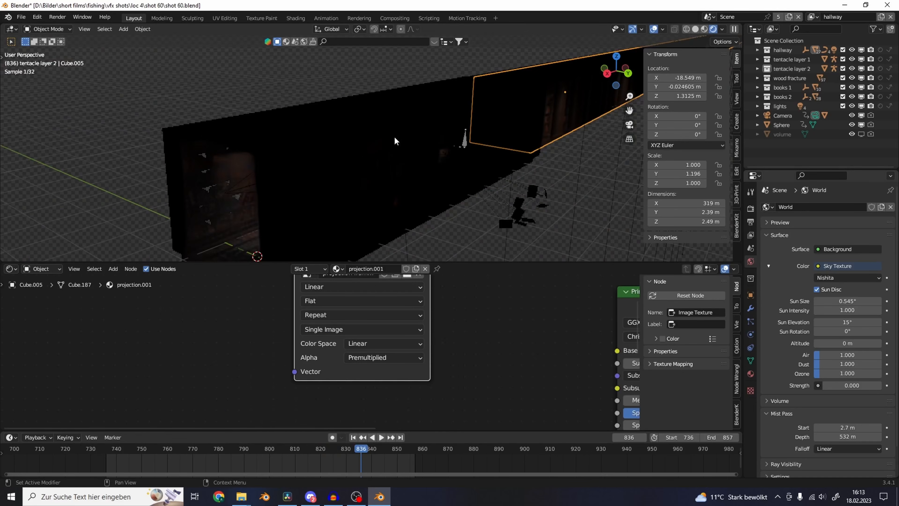
key(KP_0)
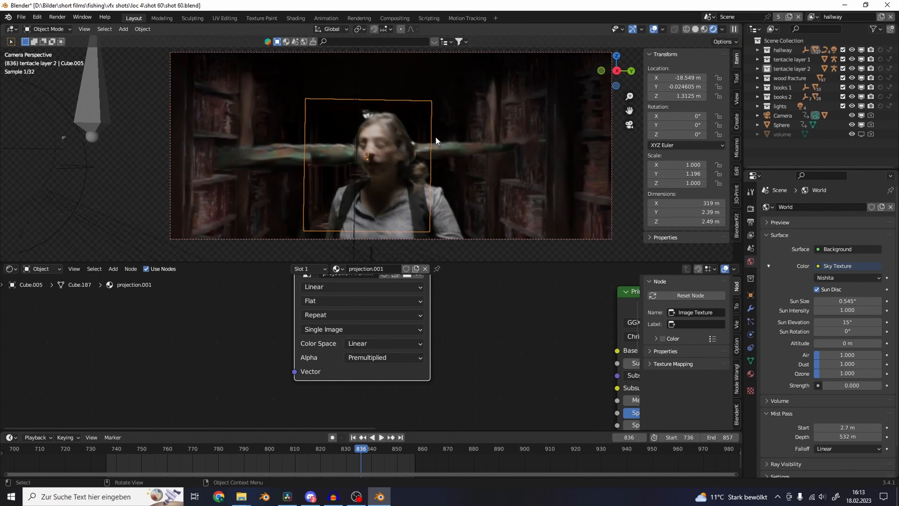
Examine the long box extending beyond the modelled shelves in solid shading and restore rendered shading.
click(695, 29)
mouse_move(455, 100)
middle_down()
mouse_move(425, 116)
mouse_move(500, 115)
mouse_move(454, 139)
middle_up()
scroll(499, 134, down, 3)
shift+middle_drag(455, 139, 75, 188)
scroll(360, 158, down, 3)
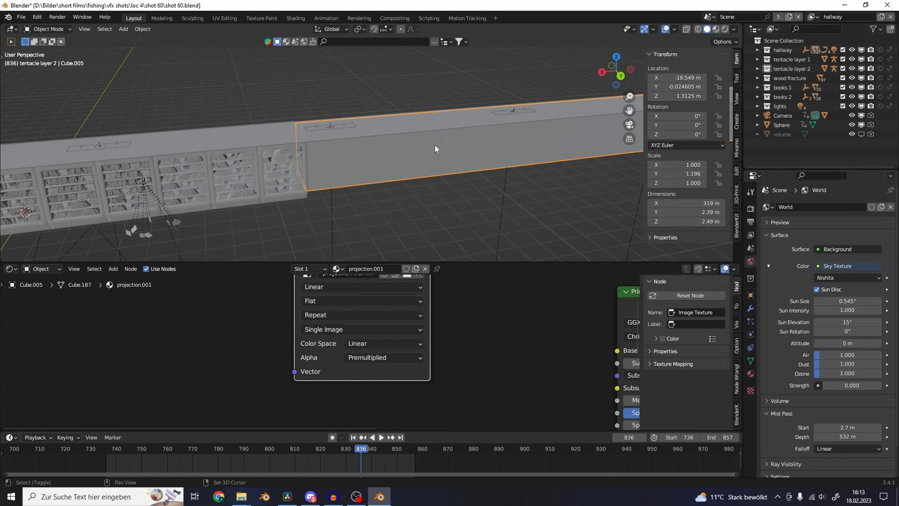
shift+middle_drag(435, 145, 299, 165)
click(725, 29)
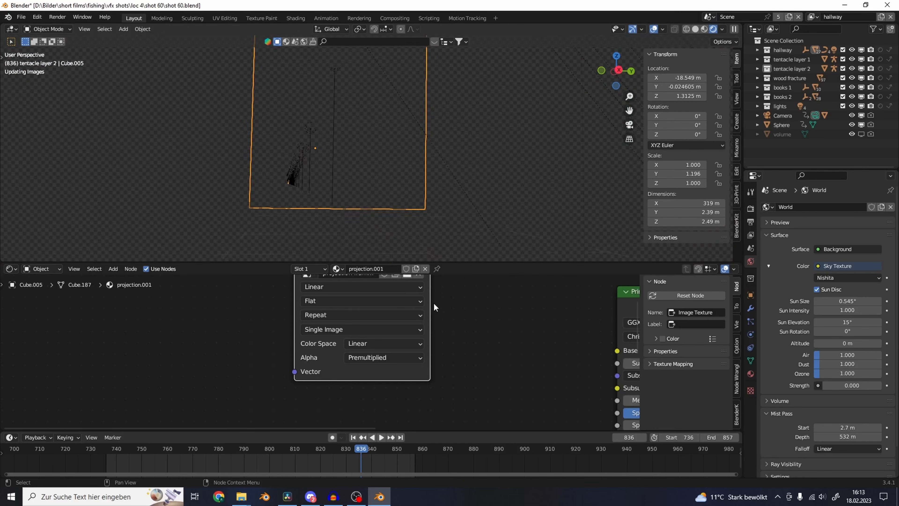
Isolate the long box Cube.005 in local view and examine the hallway image projected onto its inner faces.
scroll(433, 302, down, 4)
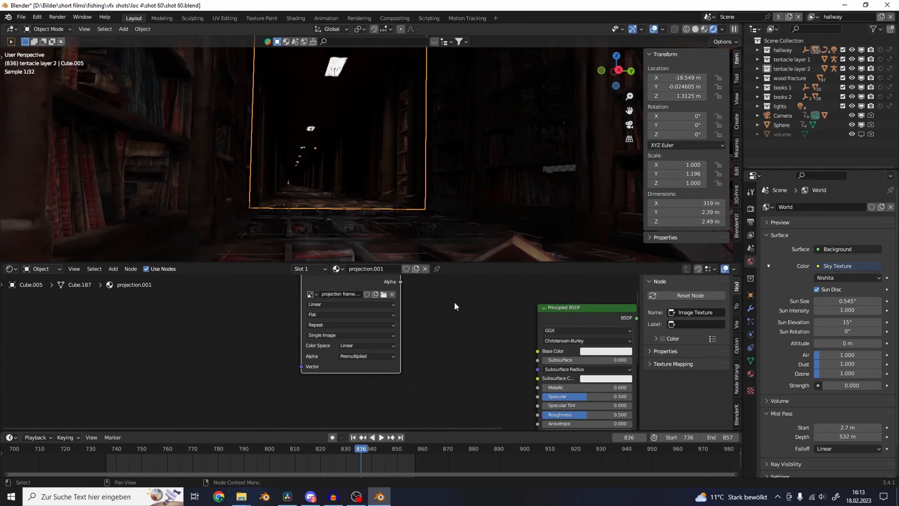
middle_drag(428, 157, 422, 164)
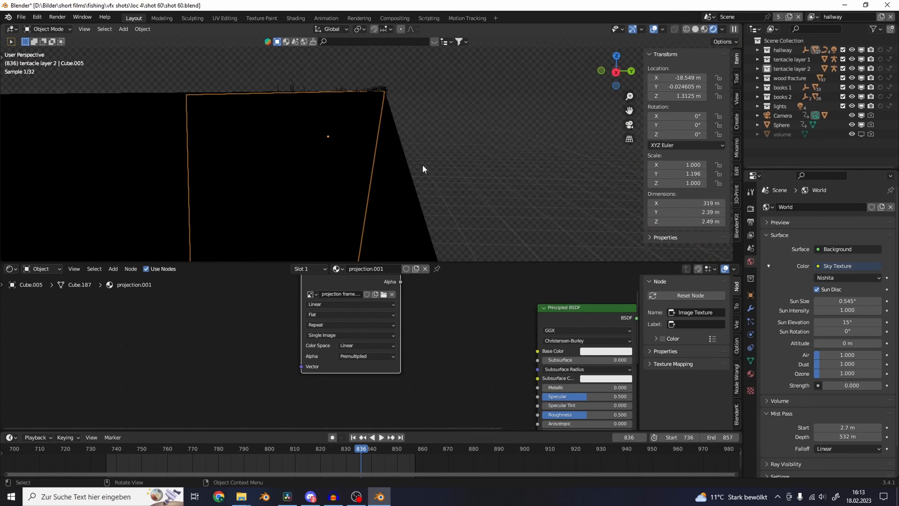
key(KP_Divide)
scroll(426, 158, up, 6)
shift+middle_drag(426, 157, 450, 127)
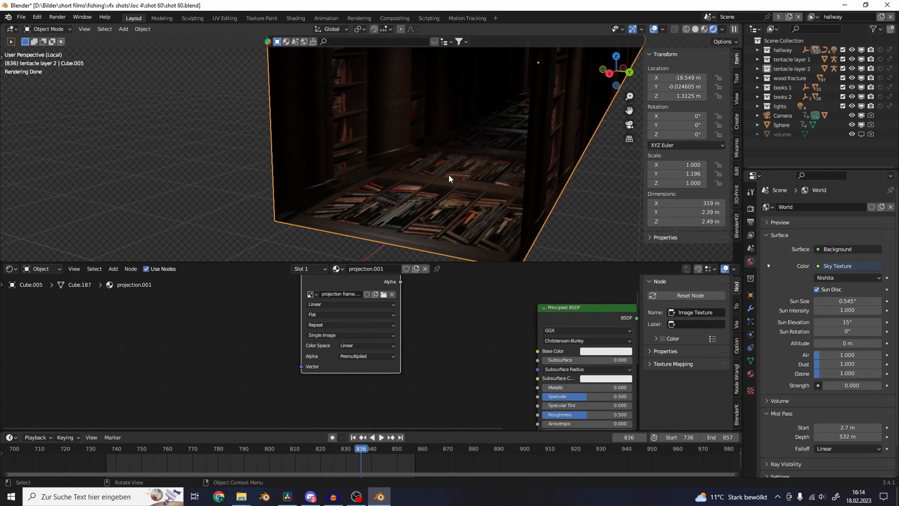
Preview the alpha output of the projection frame image texture and restore the colour output.
middle_drag(408, 312, 412, 362)
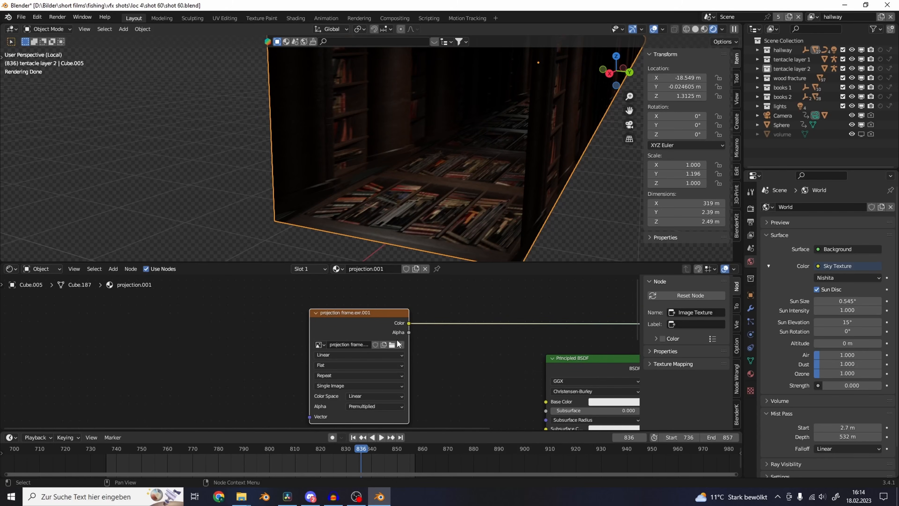
ctrl+shift+click(386, 323)
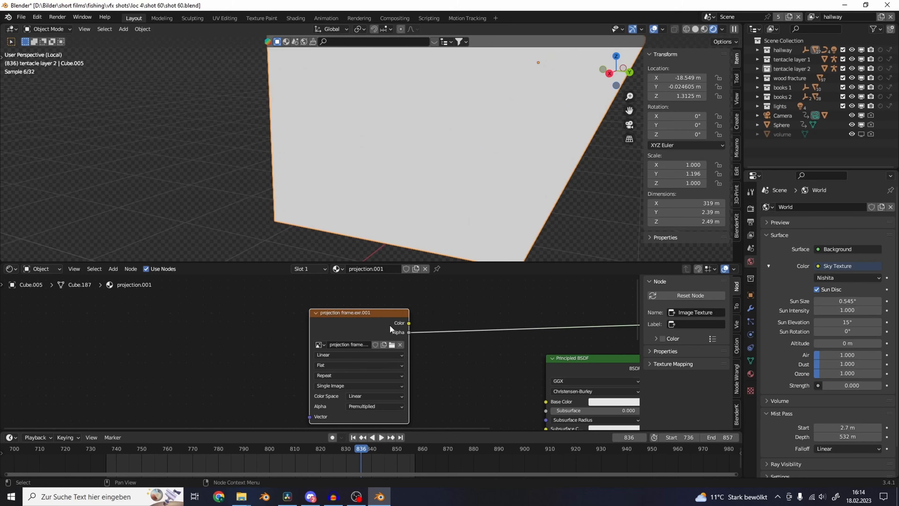
ctrl+shift+click(389, 326)
click(392, 345)
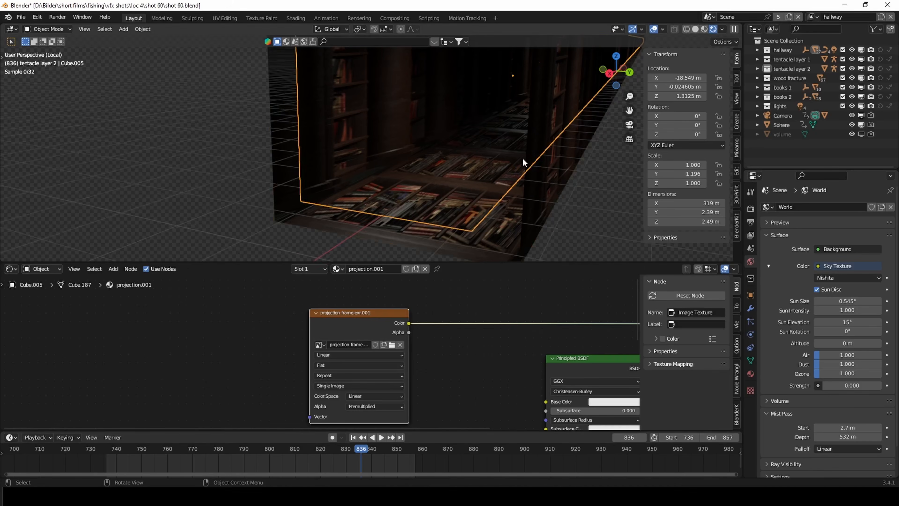
View the isolated box Cube.005 through the camera and switch it to solid shading.
key(KP_0)
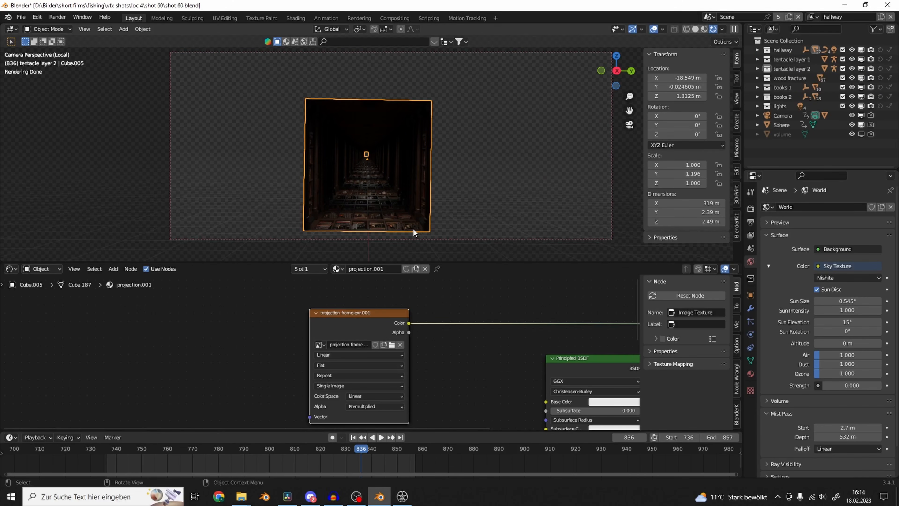
click(694, 30)
scroll(455, 135, down, 2)
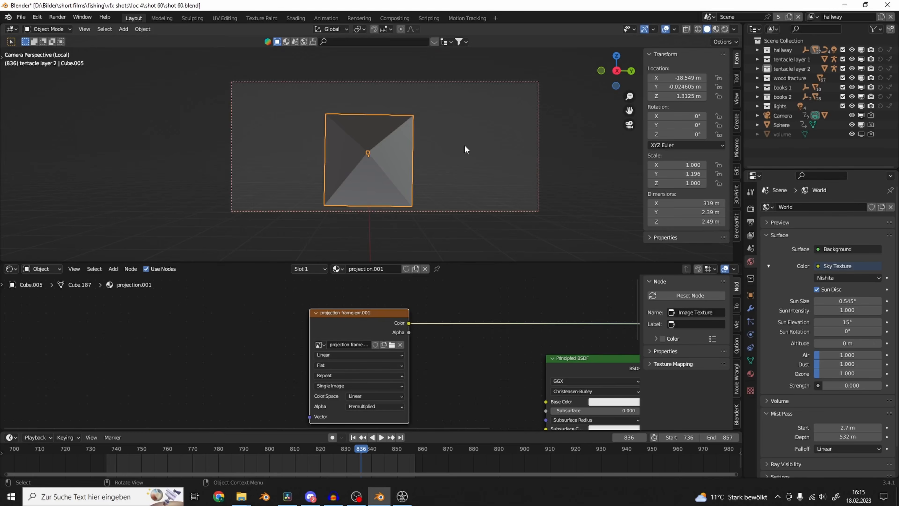
Bring back the whole scene, select the hallway section part 1 and look through the camera.
key(KP_0)
scroll(464, 145, down, 4)
shift+middle_drag(423, 163, 410, 120)
click(515, 130)
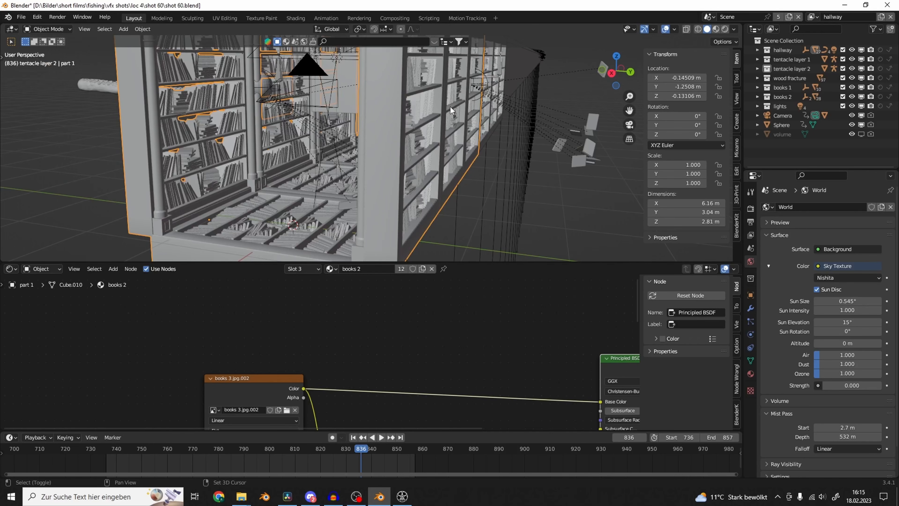
key(KP_0)
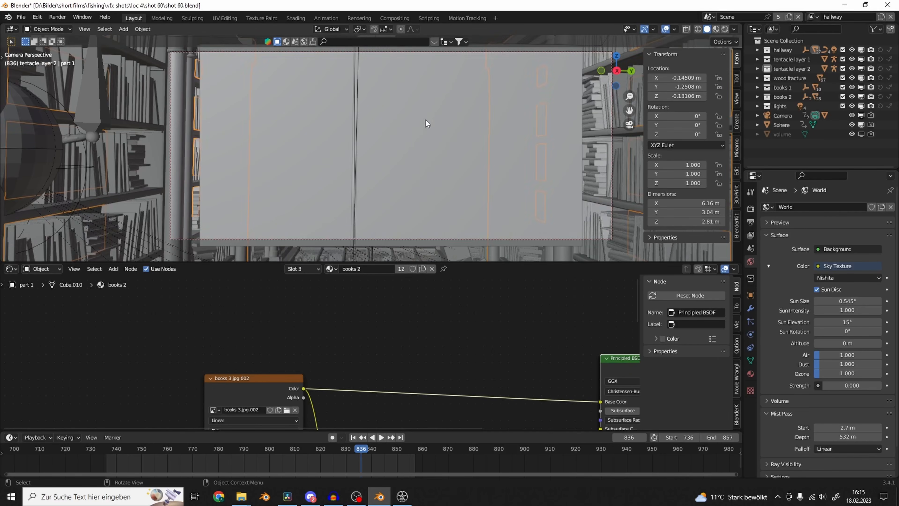
Play the animation around the sphere and tentacle, and select a wood fragment of the fractured shelf column.
key(space)
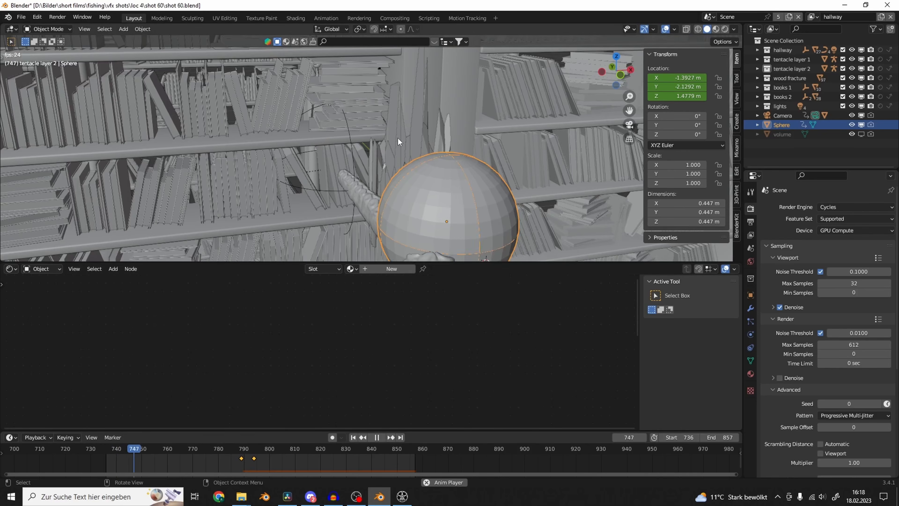
key(space)
scroll(397, 138, down, 3)
middle_drag(457, 138, 273, 192)
scroll(352, 173, up, 4)
click(316, 169)
scroll(334, 188, down, 3)
key(space)
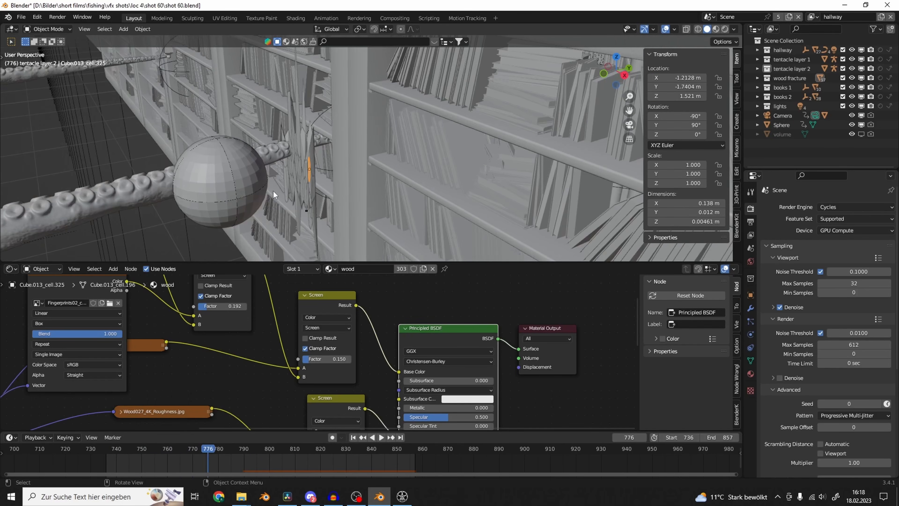
Inspect the rigid body settings of the sphere and of a wood fragment beside it.
click(201, 190)
click(751, 334)
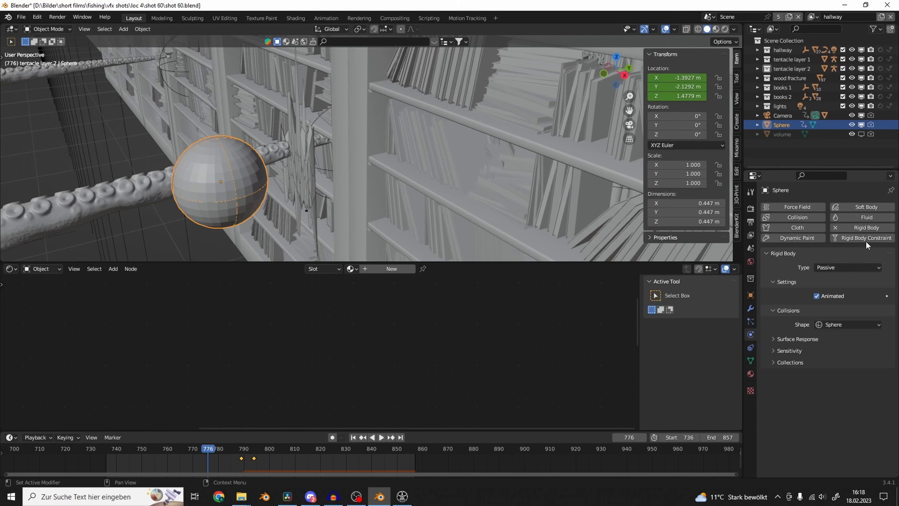
click(306, 165)
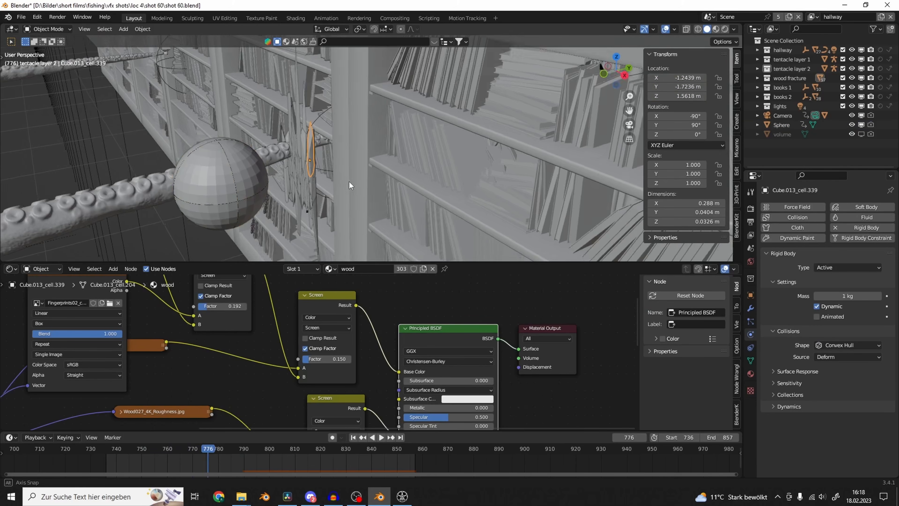
Play the wood fracture simulation from the side and through the camera, stopping at frame 799.
mouse_move(350, 181)
middle_down()
mouse_move(289, 166)
mouse_move(358, 171)
middle_up()
key(space)
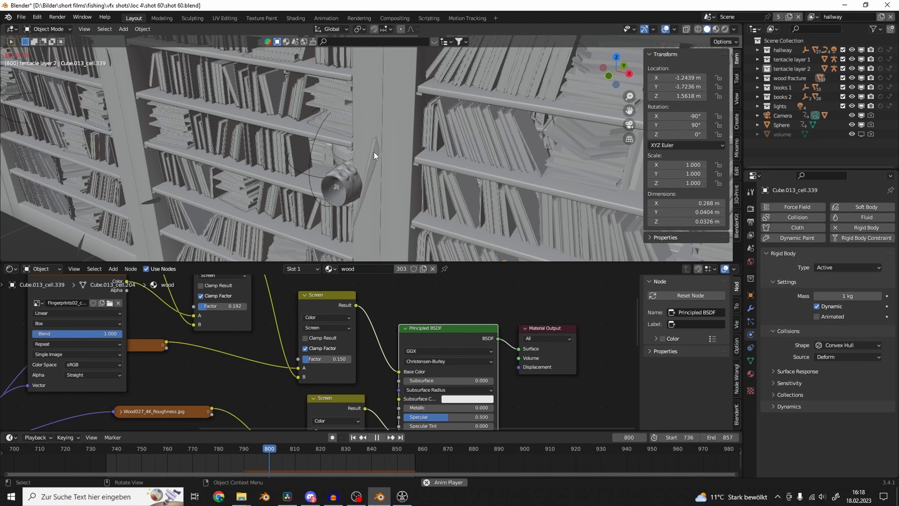
key(KP_0)
key(space)
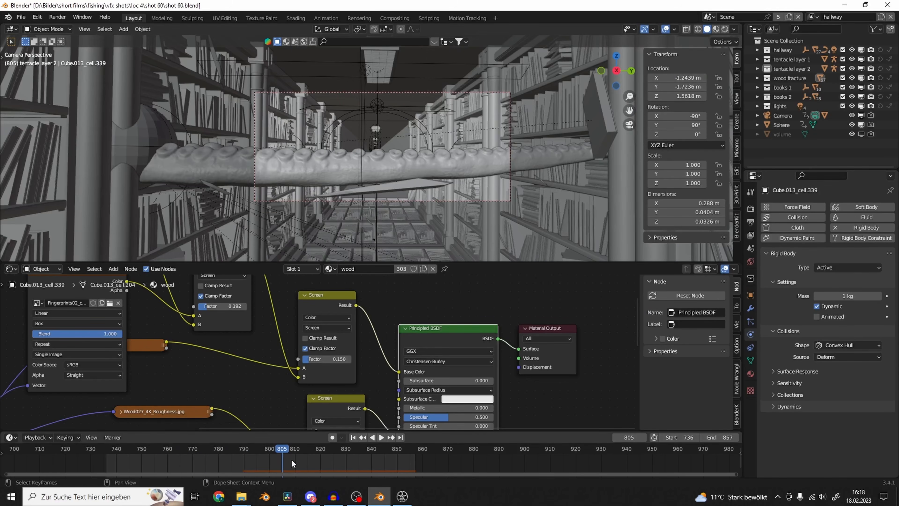
drag(291, 459, 234, 452)
key(space)
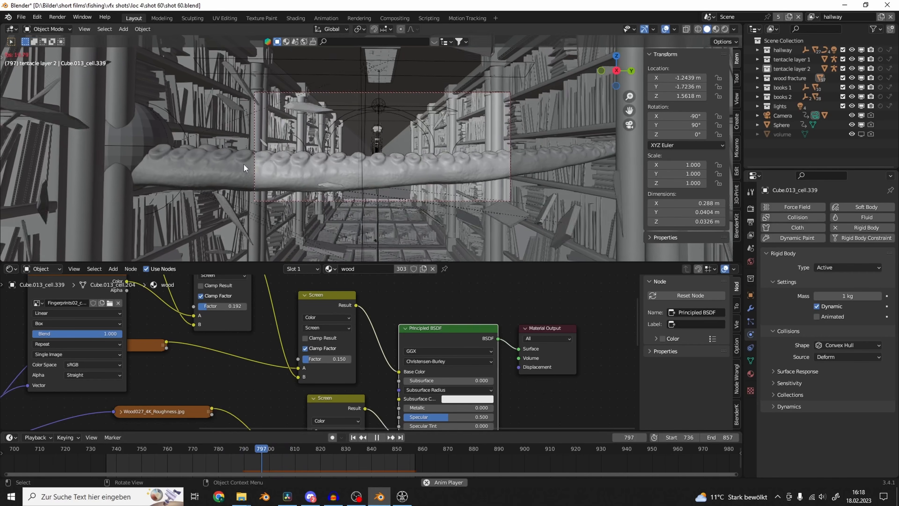
key(space)
Select the flying wood shard Cube.013_cell.104, examine it up close and return to the camera view.
click(284, 89)
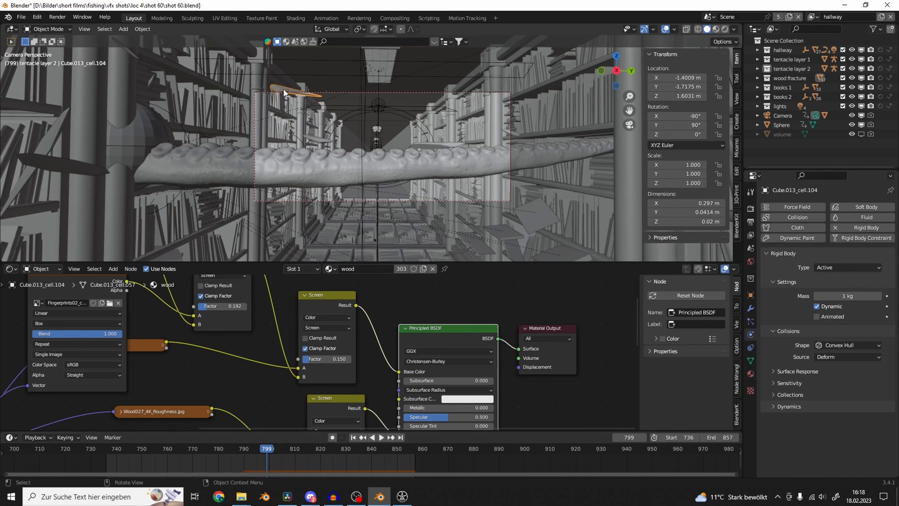
key(KP_Decimal)
middle_drag(426, 162, 448, 149)
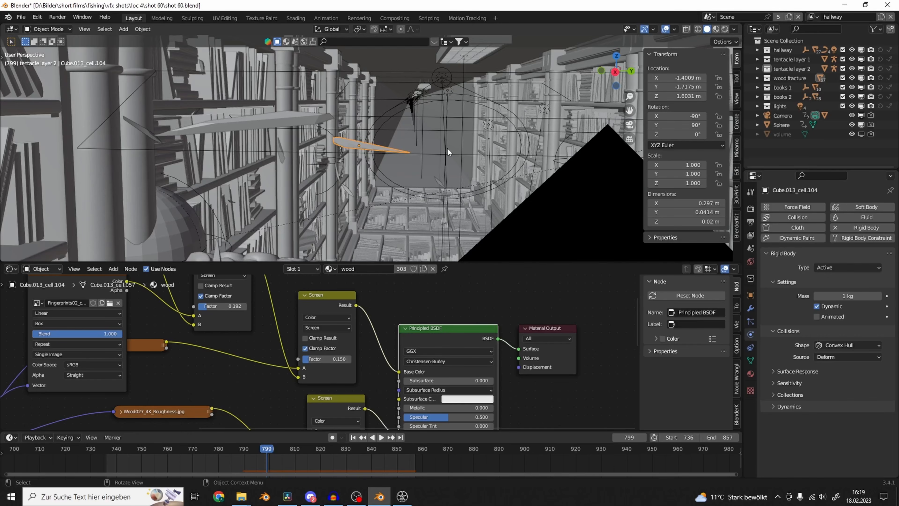
key(KP_0)
Play the shot through the camera and scrub back to frame 823 to examine the flying books.
key(space)
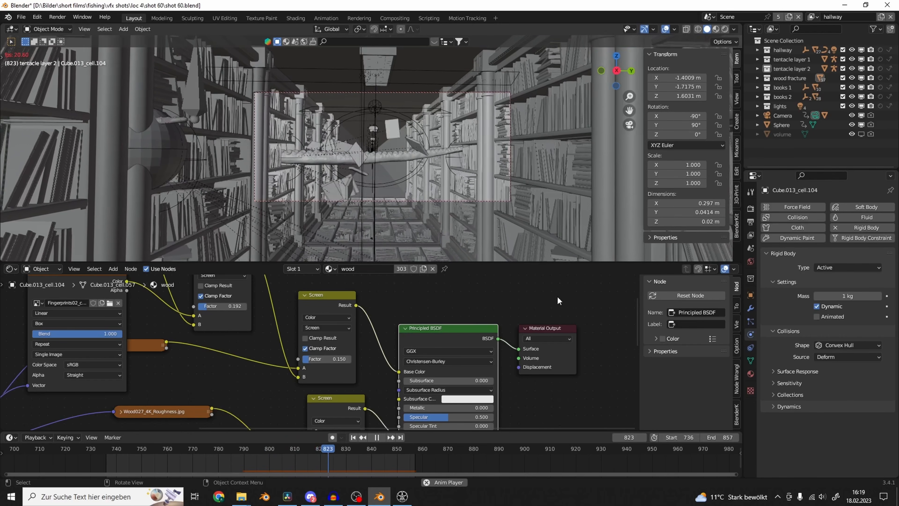
key(space)
drag(355, 447, 328, 449)
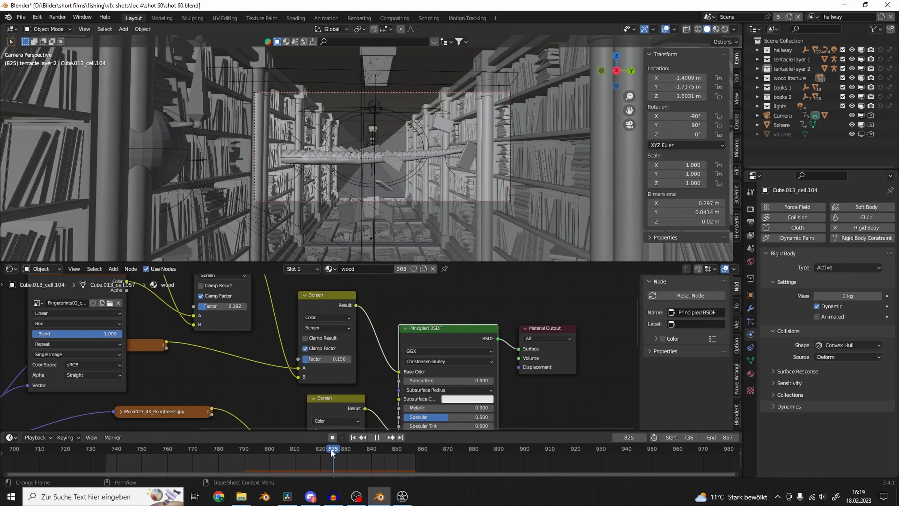
scroll(207, 163, up, 2)
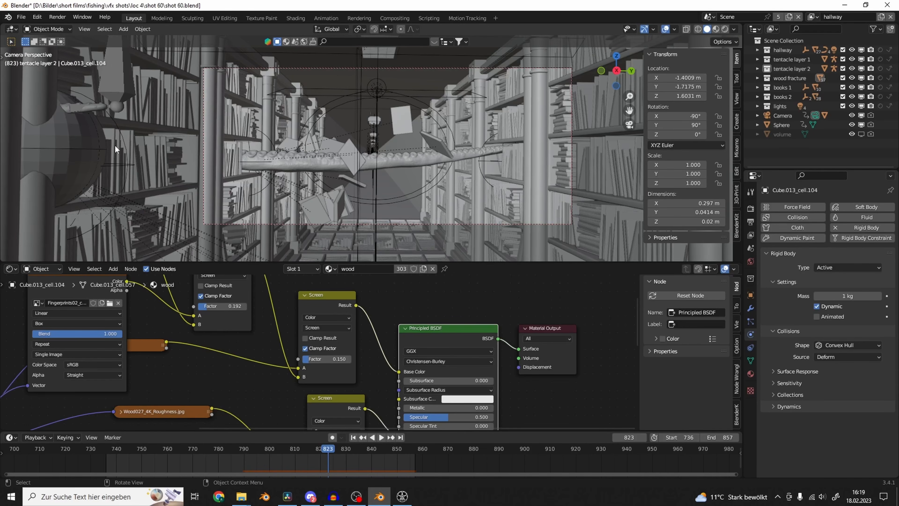
key(space)
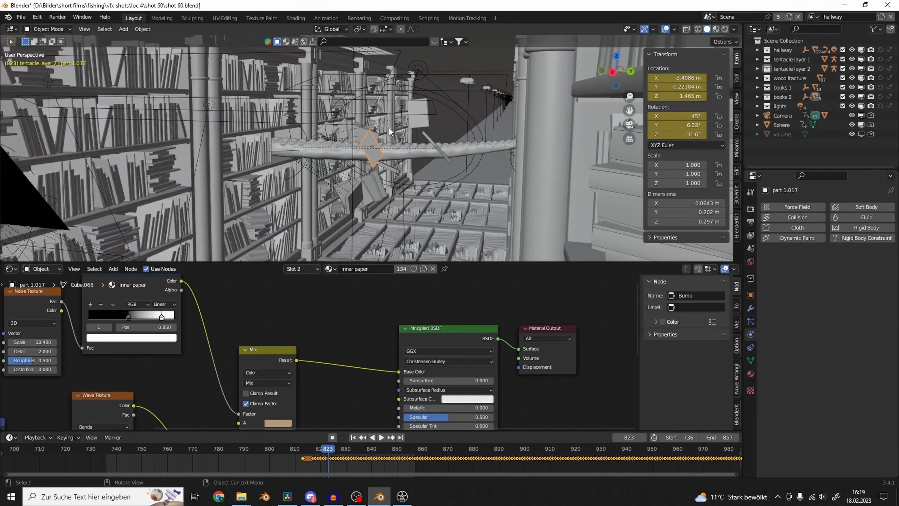
Examine the flying book part 1.017, check the shot 12 file and its shot 110 folder, and return to shot 60.
middle_drag(389, 128, 395, 127)
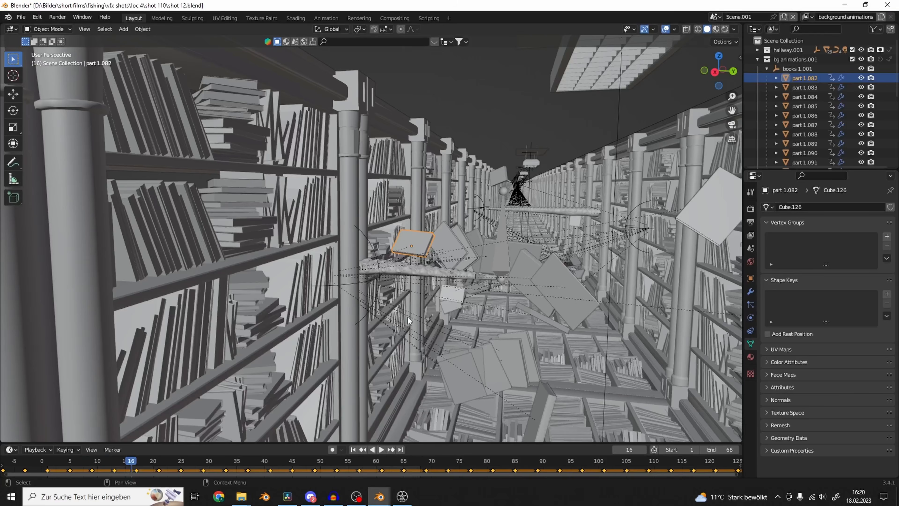
key(alt+Tab)
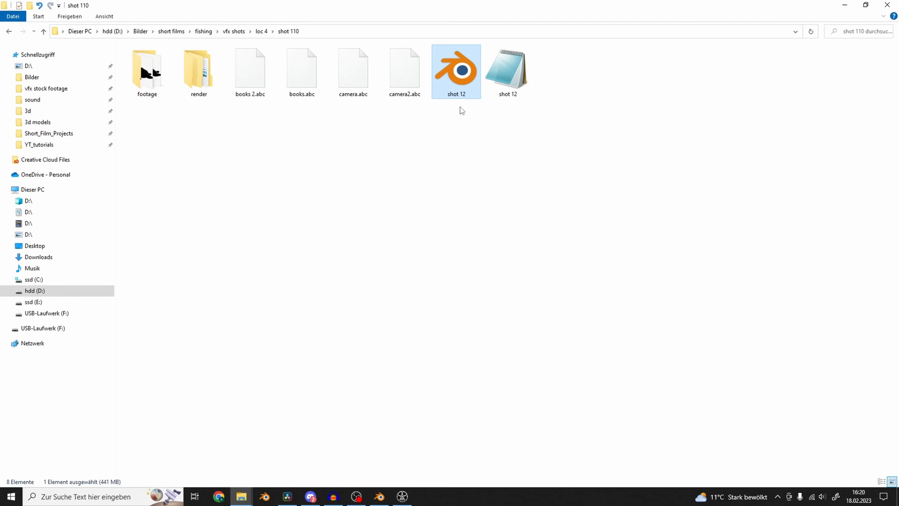
click(380, 496)
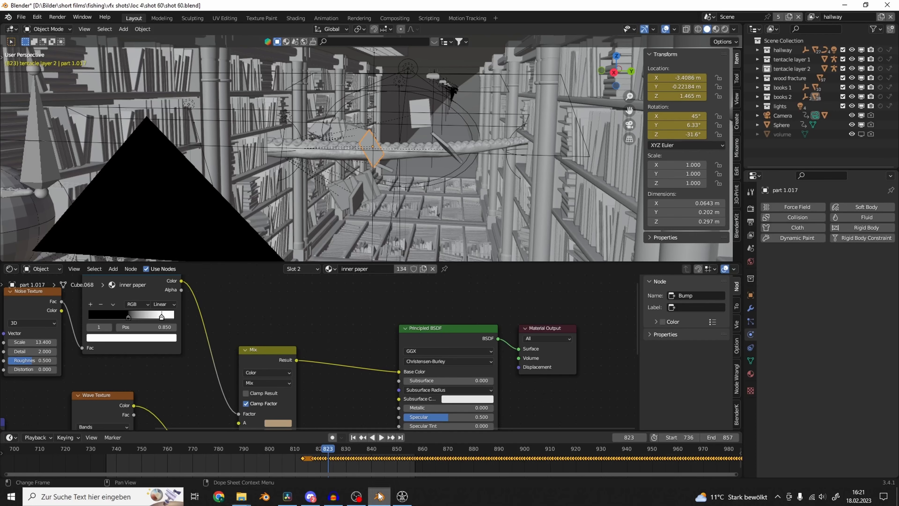
Play the book part 1.017 falling to the floor and scrub back to frame 814.
scroll(341, 145, up, 2)
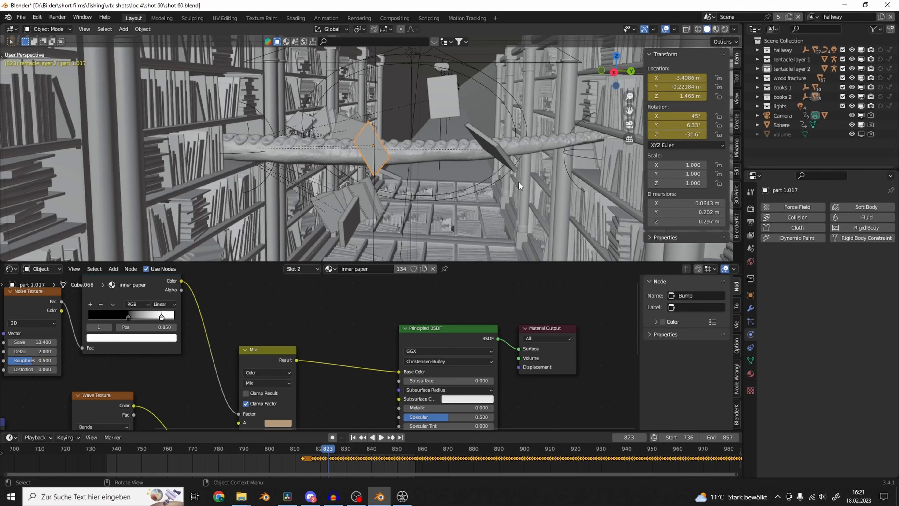
key(space)
key(space)
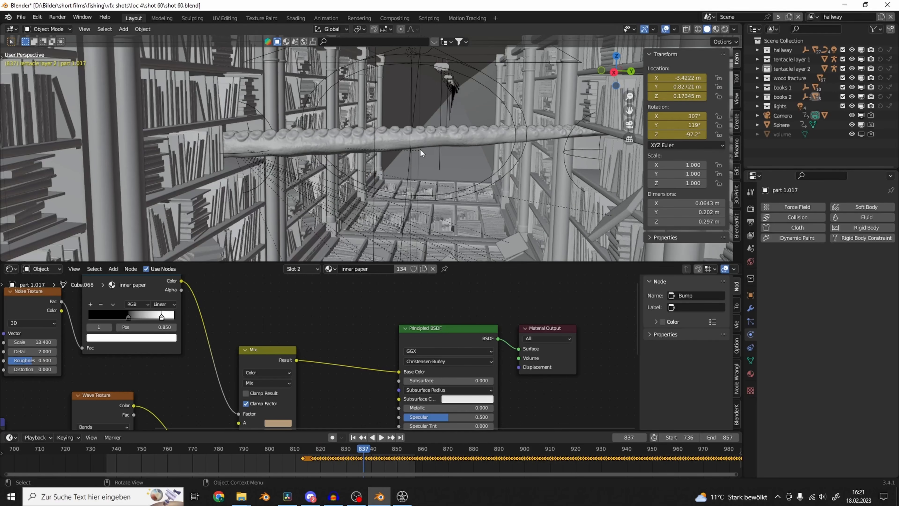
middle_drag(420, 149, 435, 152)
scroll(479, 194, down, 2)
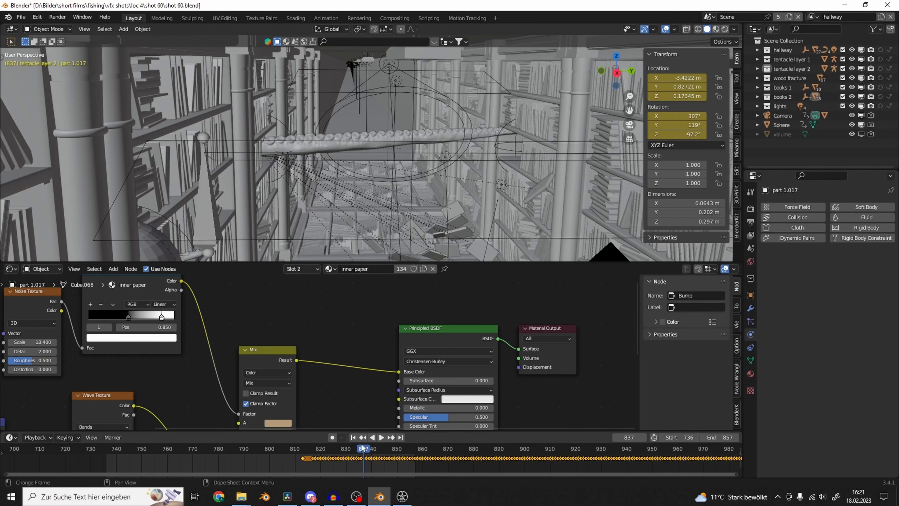
drag(362, 447, 305, 447)
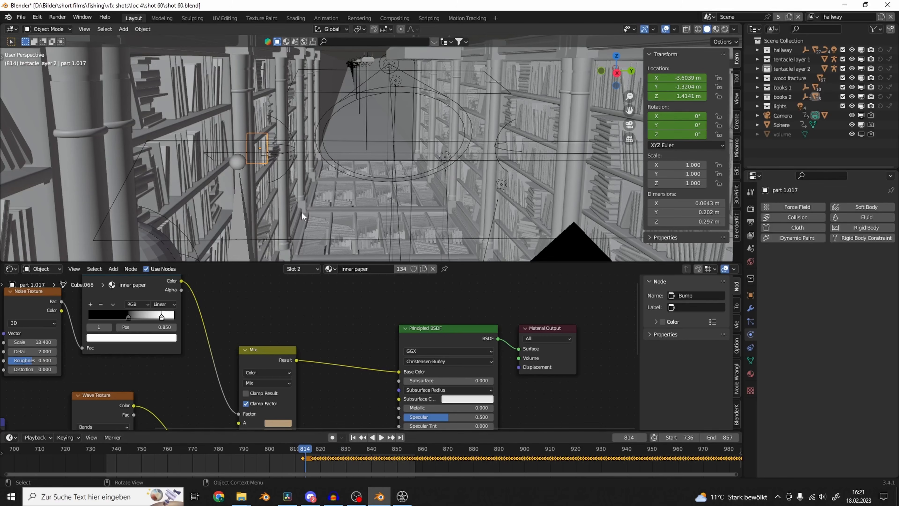
Launch a second Blender instance, switch to it and dismiss the splash screen to get an empty scene.
click(265, 495)
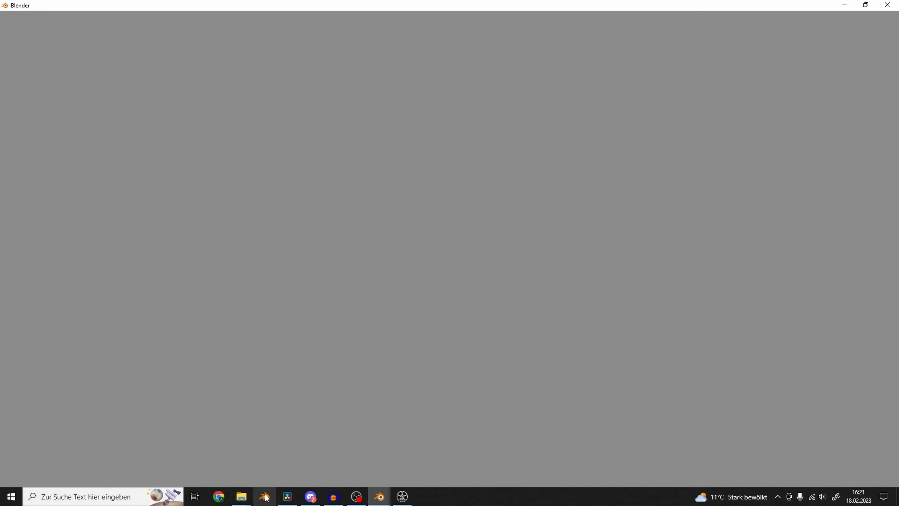
mouse_move(379, 496)
click(335, 446)
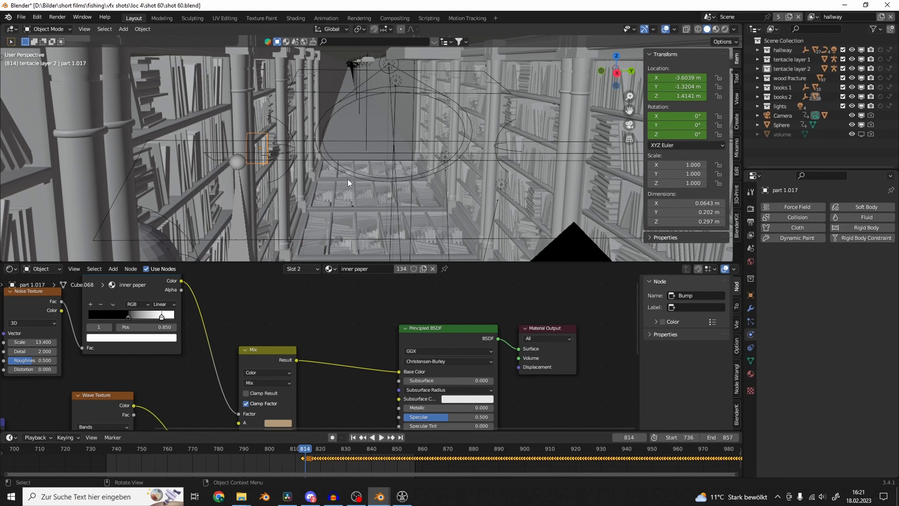
mouse_move(380, 496)
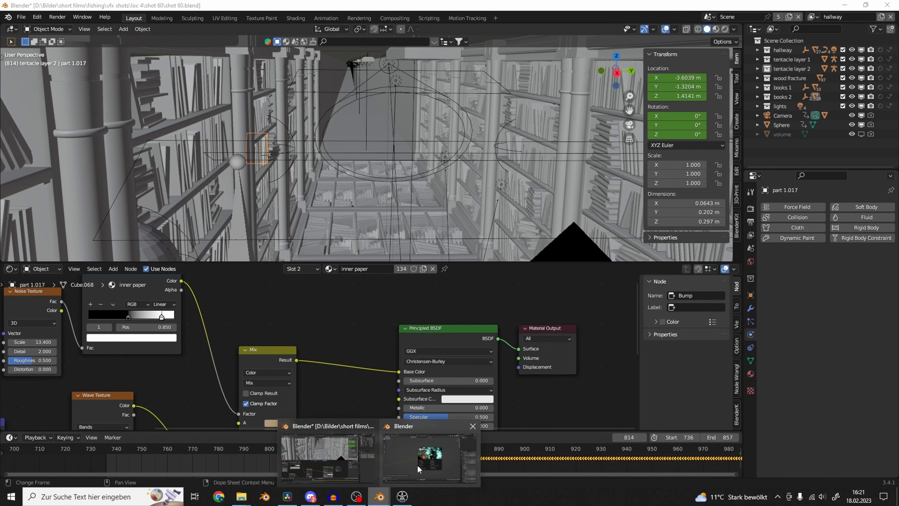
click(419, 469)
click(623, 202)
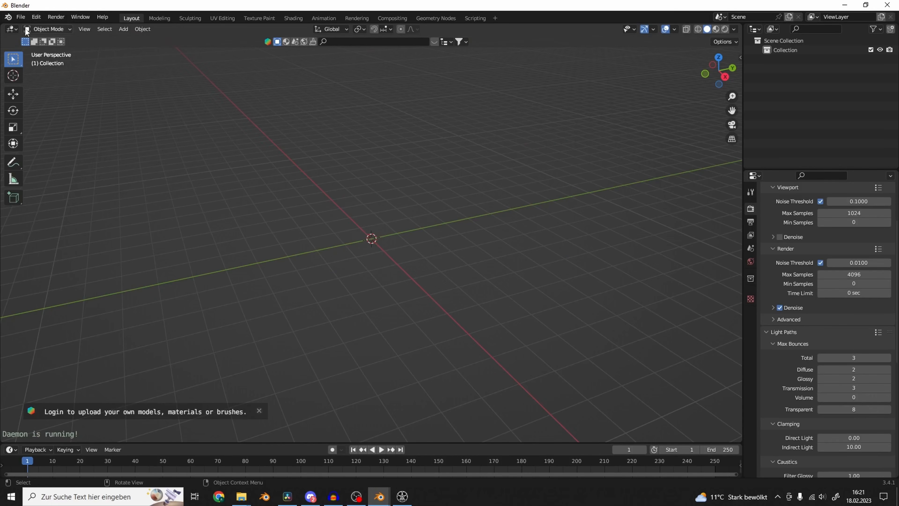
middle_drag(387, 245, 311, 244)
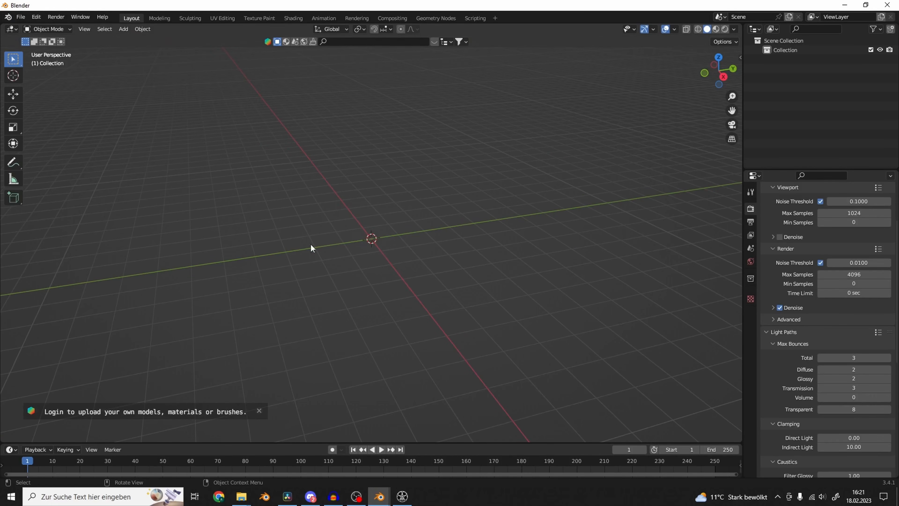
Import the Alembic file books.abc from the shot 110 folder into the empty scene.
click(21, 16)
mouse_move(49, 142)
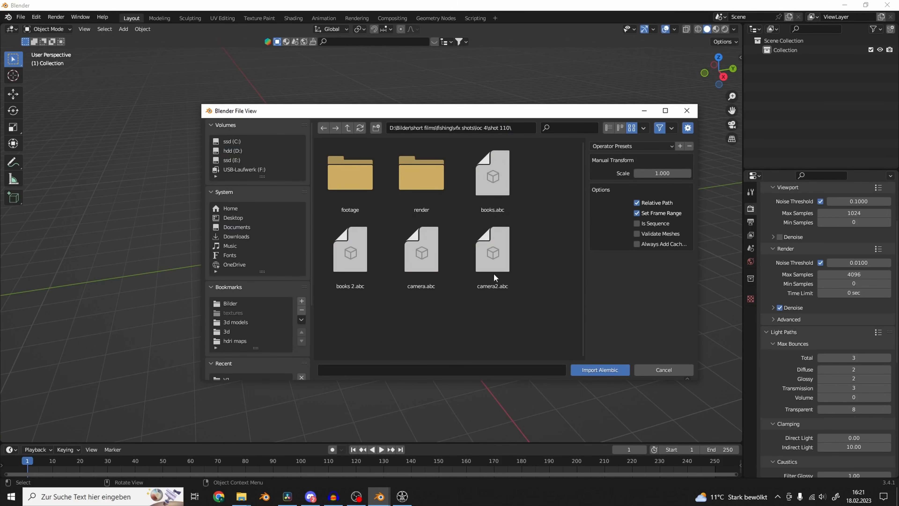
click(492, 177)
click(604, 371)
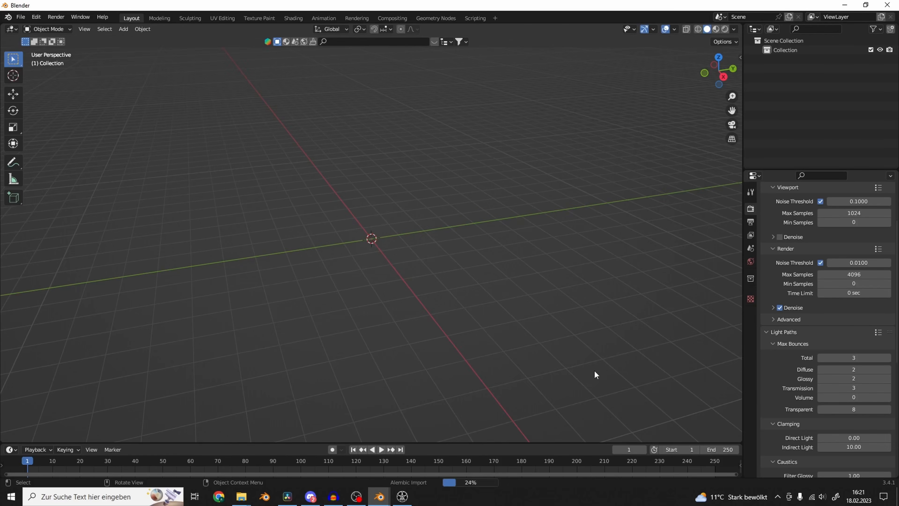
Play the imported book animation, select its parent empty animation_6_line_2 and stop at frame 67 to examine the linked books.
key(space)
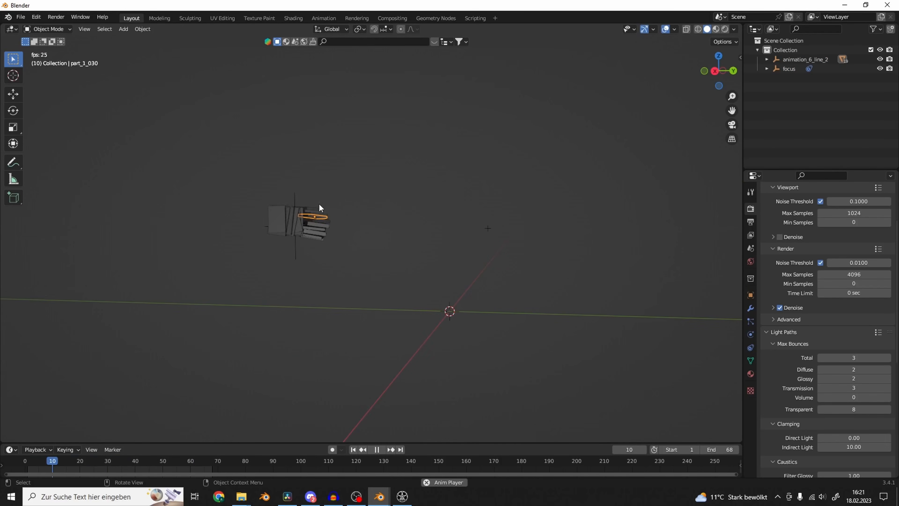
click(294, 199)
middle_drag(294, 199, 391, 250)
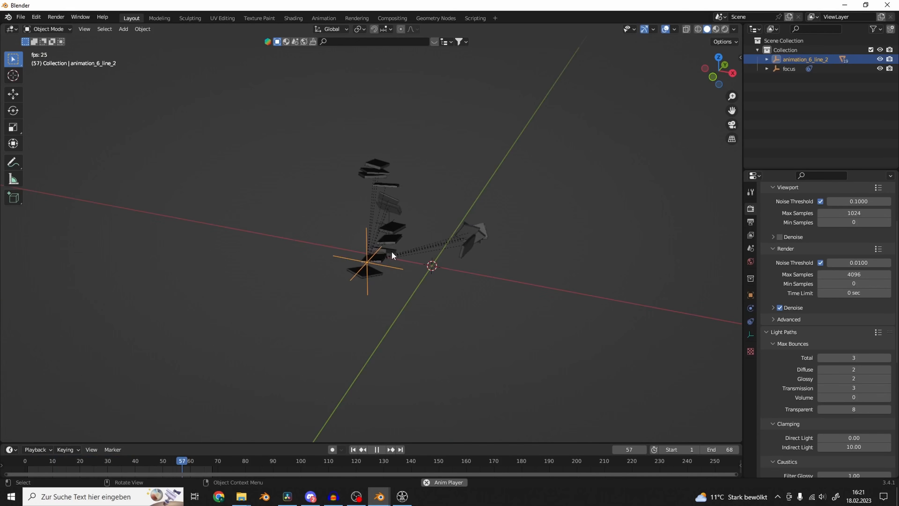
key(space)
middle_drag(461, 265, 388, 260)
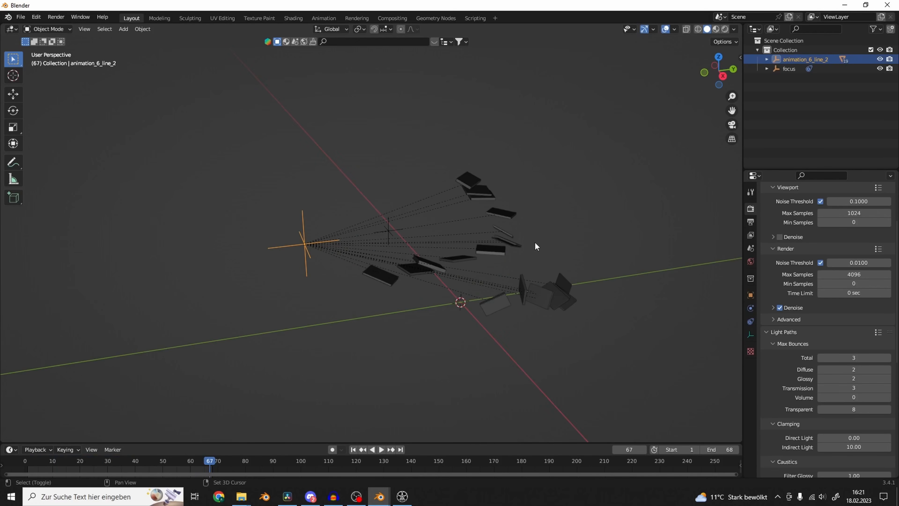
shift+middle_drag(536, 247, 485, 236)
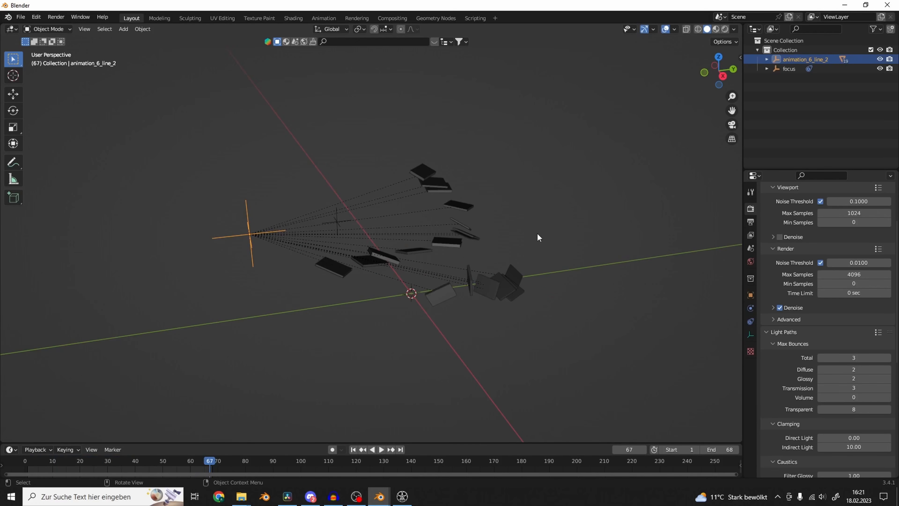
Try to rotate the animation_6_line_2 empty freely and move it with its books along the X axis.
key(r)
key(r)
right_click(239, 306)
middle_drag(239, 306, 265, 307)
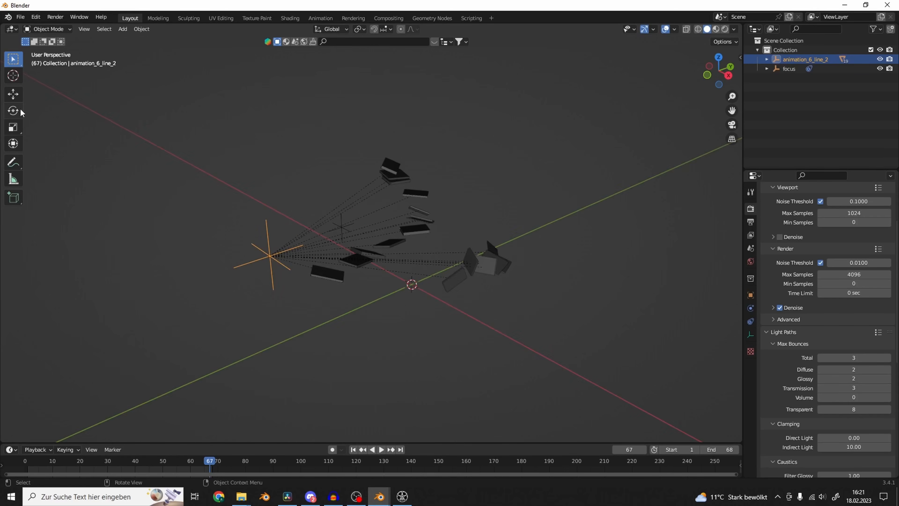
click(18, 94)
middle_drag(217, 227, 241, 239)
drag(323, 281, 122, 208)
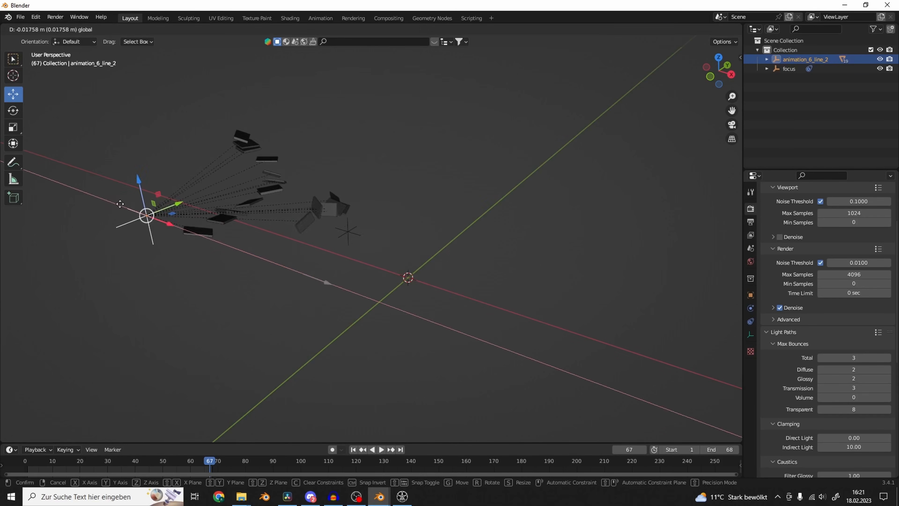
right_click(122, 209)
Replay the flying books animation from frame 5 and return to frame 13.
middle_drag(428, 265, 371, 252)
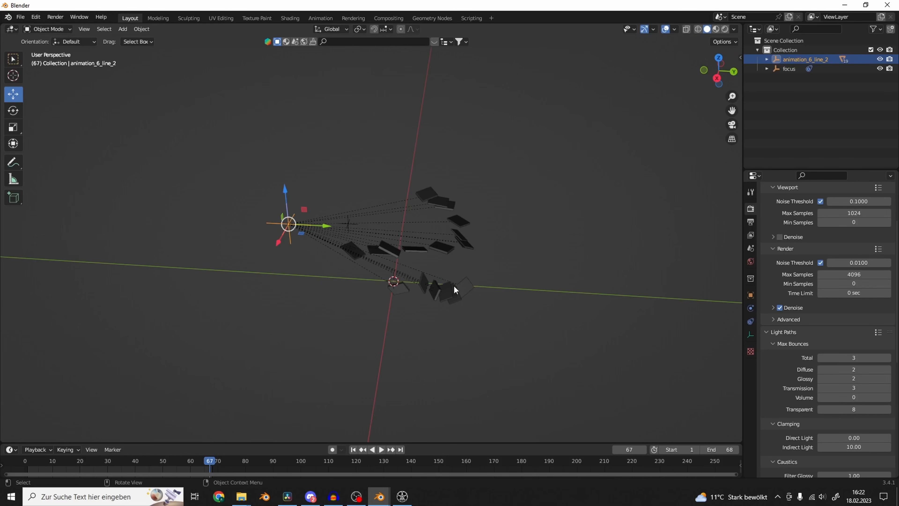
key(space)
drag(59, 459, 42, 467)
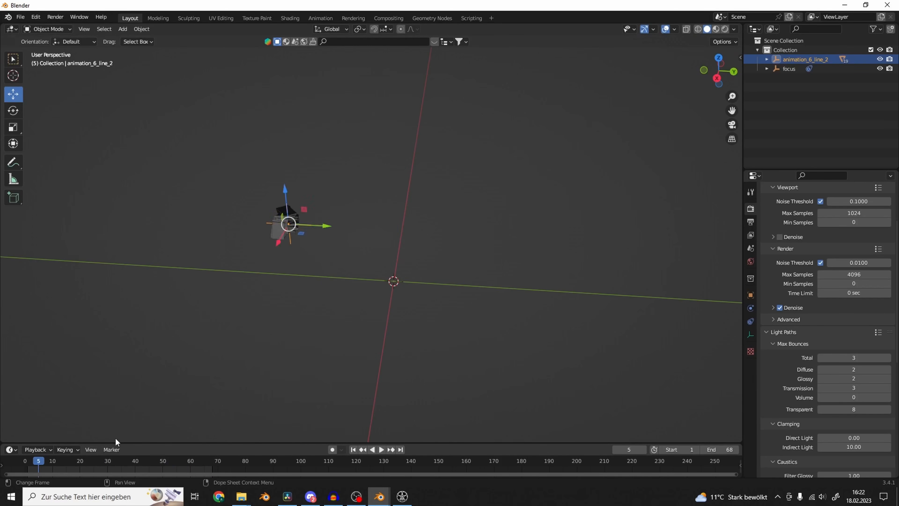
key(space)
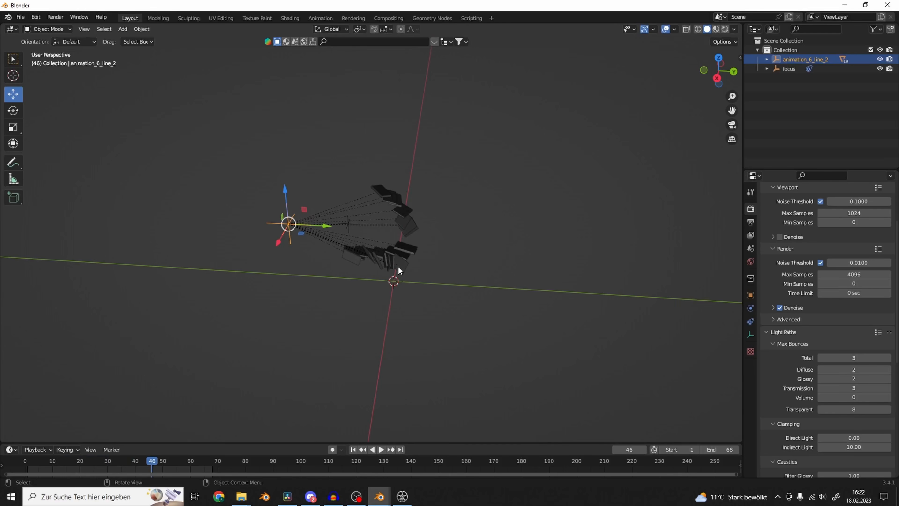
click(93, 473)
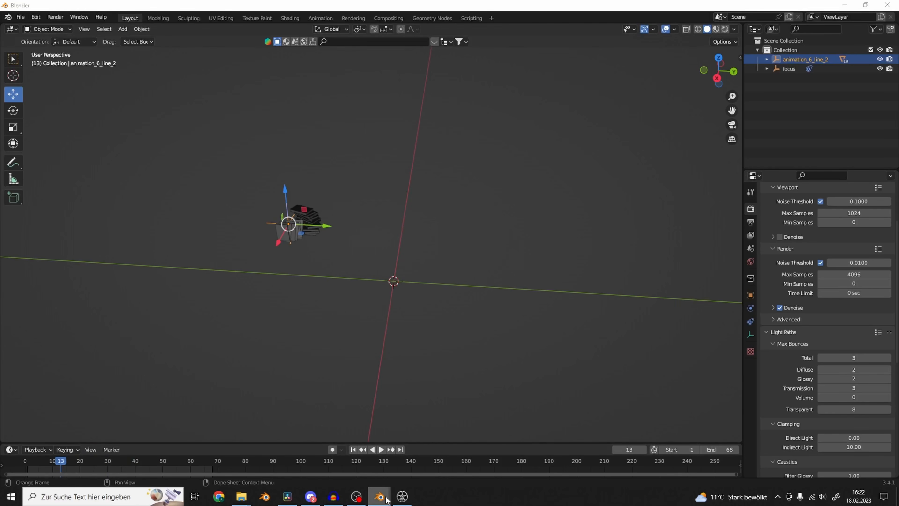
Switch back to the shot 60 Blender file and play the shot from frame 814 through the camera.
mouse_move(379, 496)
click(326, 450)
key(KP_0)
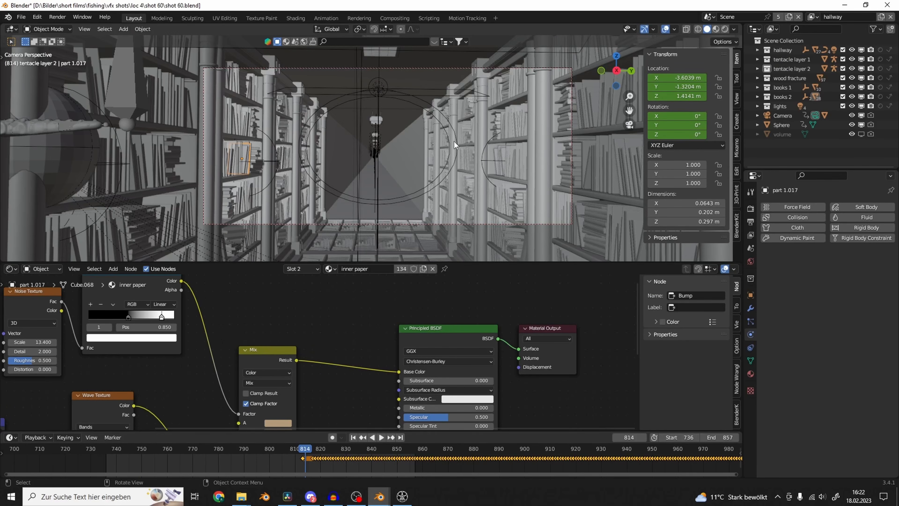
key(space)
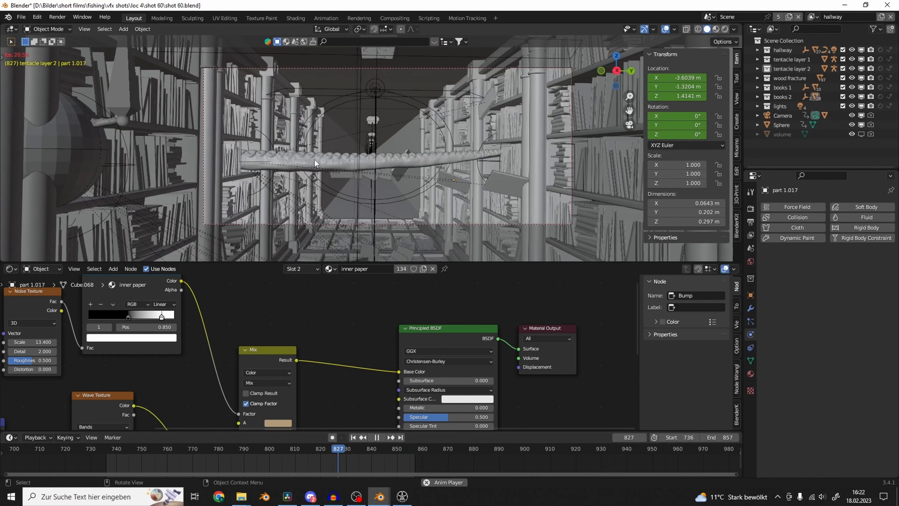
key(space)
click(493, 197)
scroll(377, 457, up, 3)
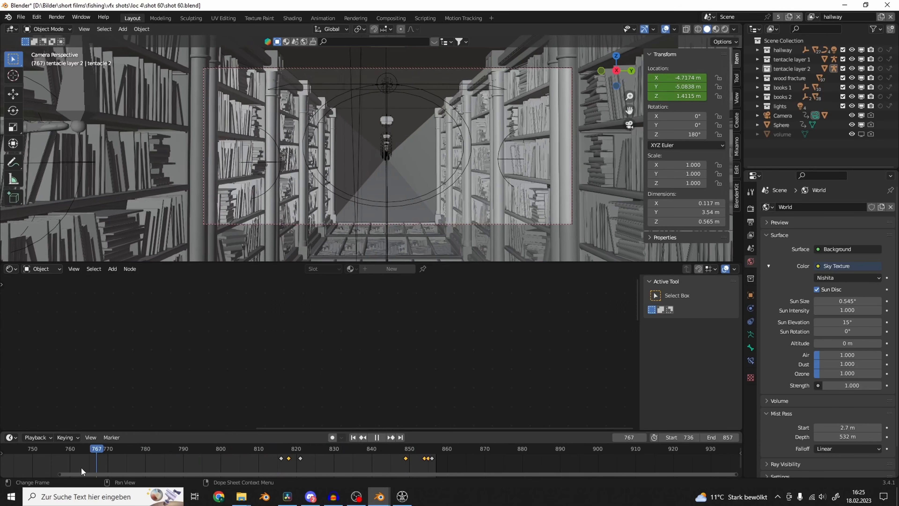
Scrub to frame 830, stop playback and examine the tentacle and flying books from outside and through the camera.
drag(207, 470, 336, 470)
key(space)
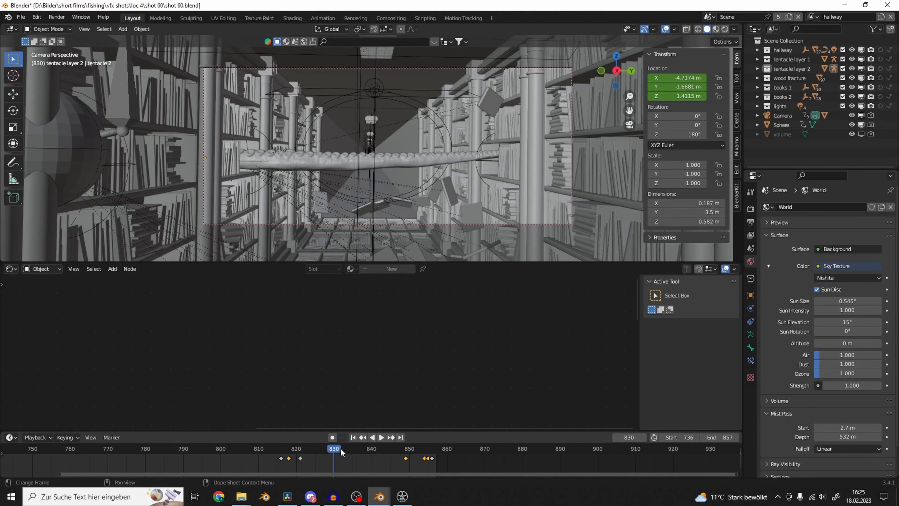
middle_drag(398, 169, 409, 132)
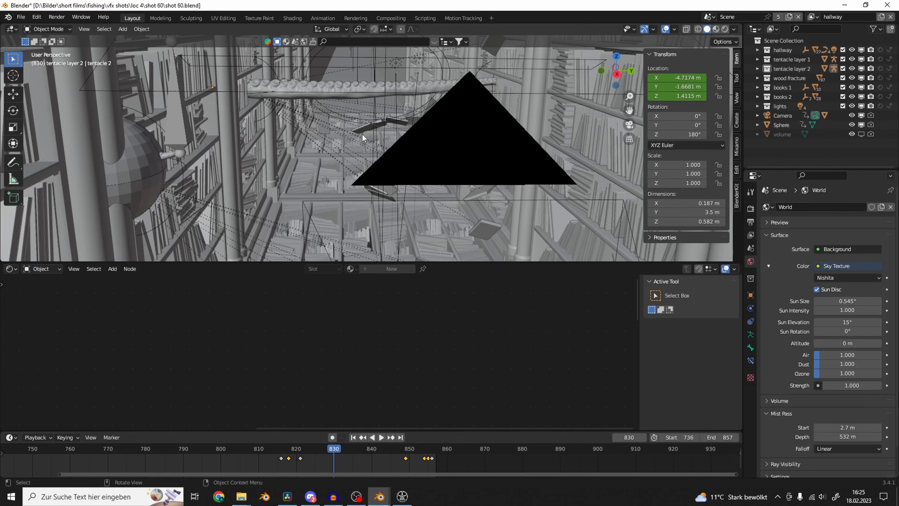
scroll(362, 134, down, 3)
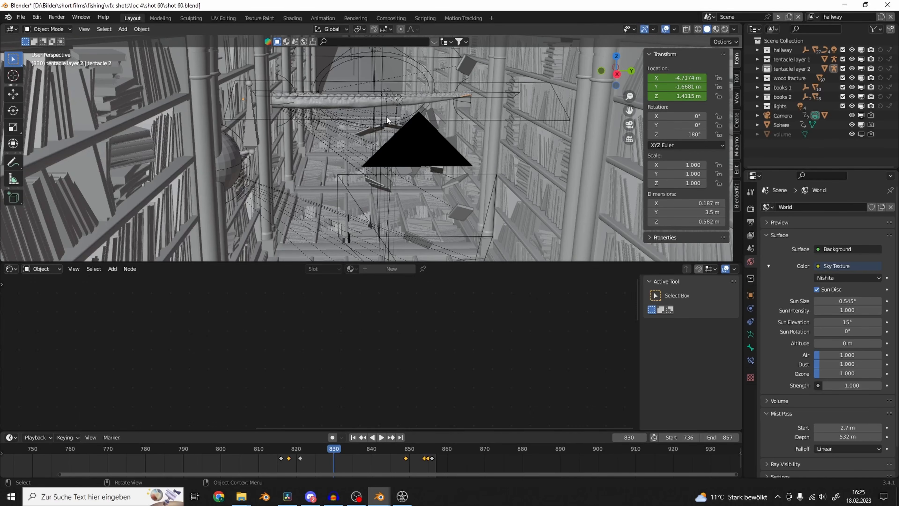
key(KP_0)
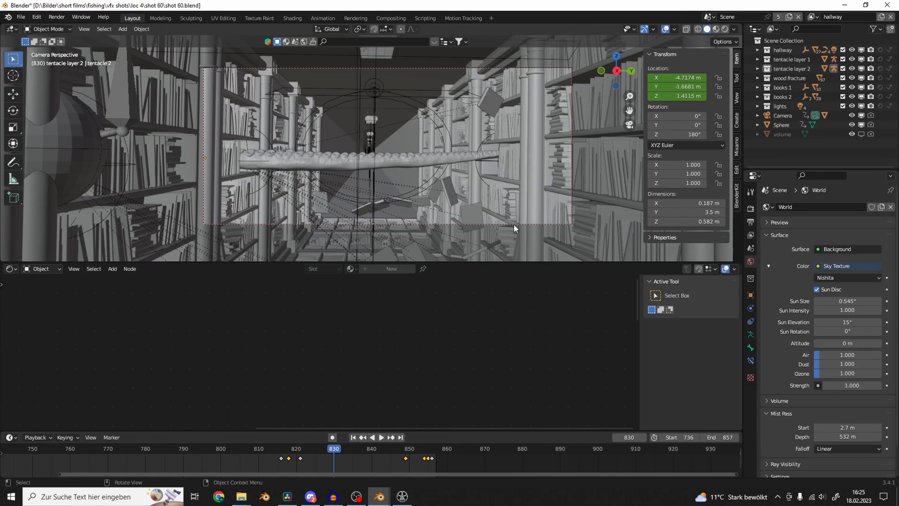
Scrub forward to frame 848 and advance to frame 850 to examine the tentacle across the hallway.
drag(337, 456, 405, 453)
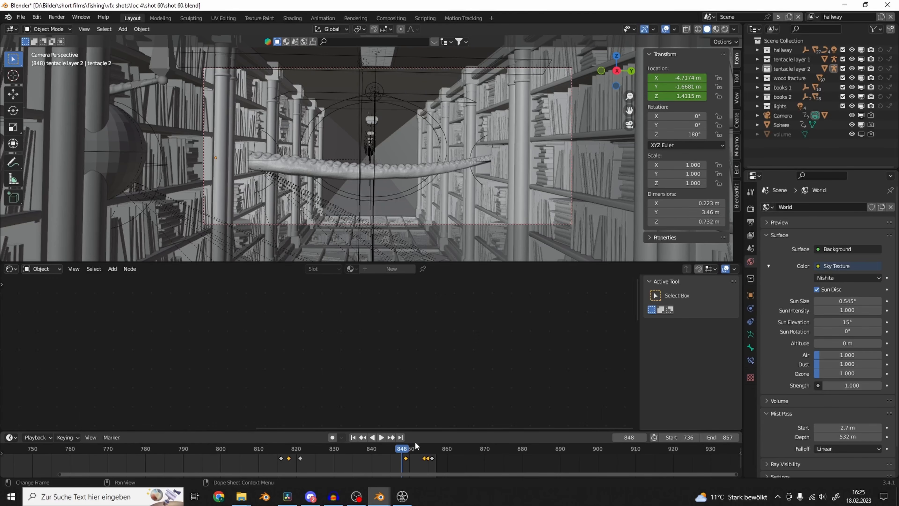
key(Right)
key(Right)
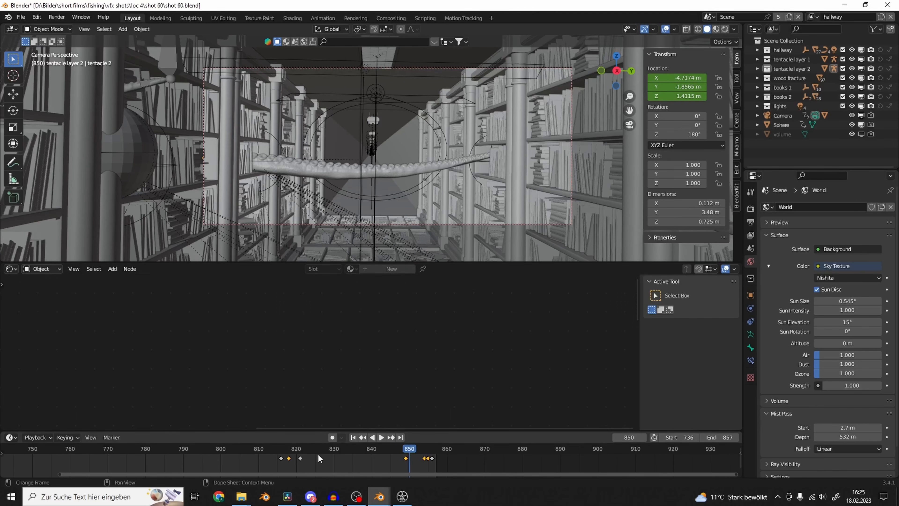
Check the scene's render output folder for tentacle layer 2 and close the file browser without changing the path.
click(749, 221)
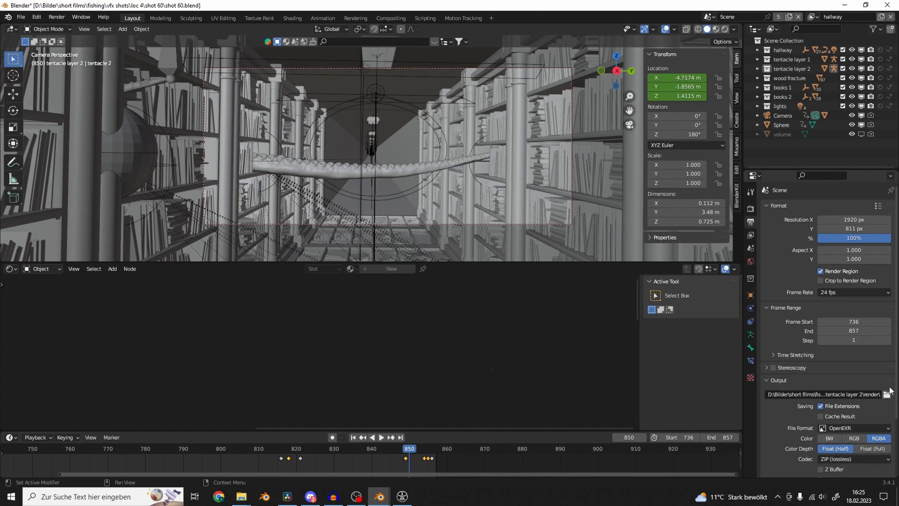
click(887, 394)
click(492, 128)
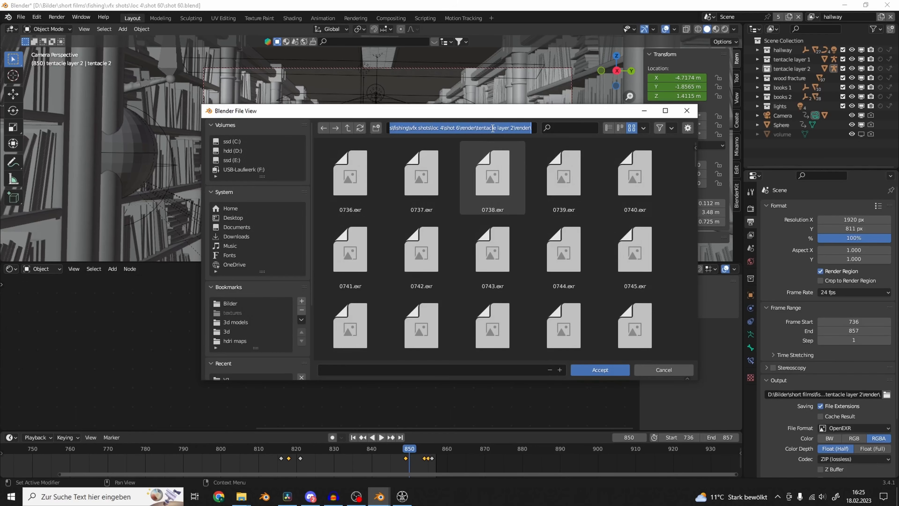
click(677, 370)
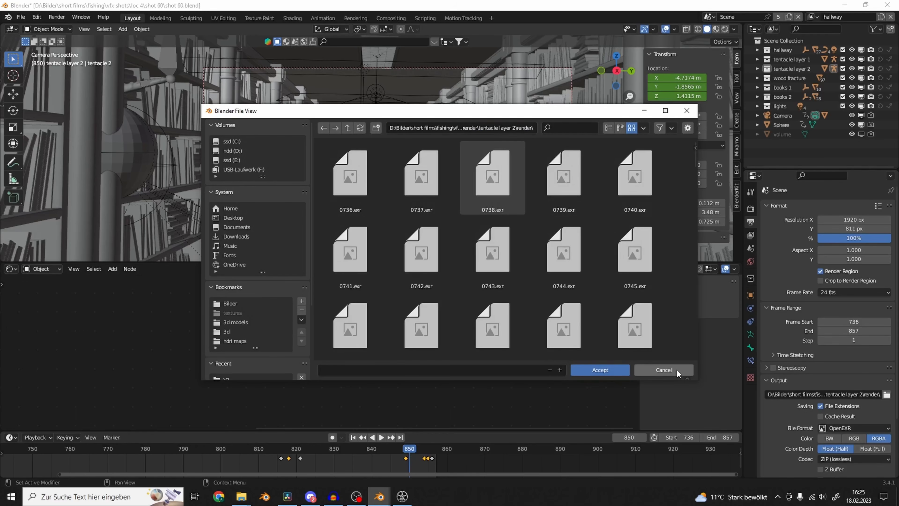
click(678, 371)
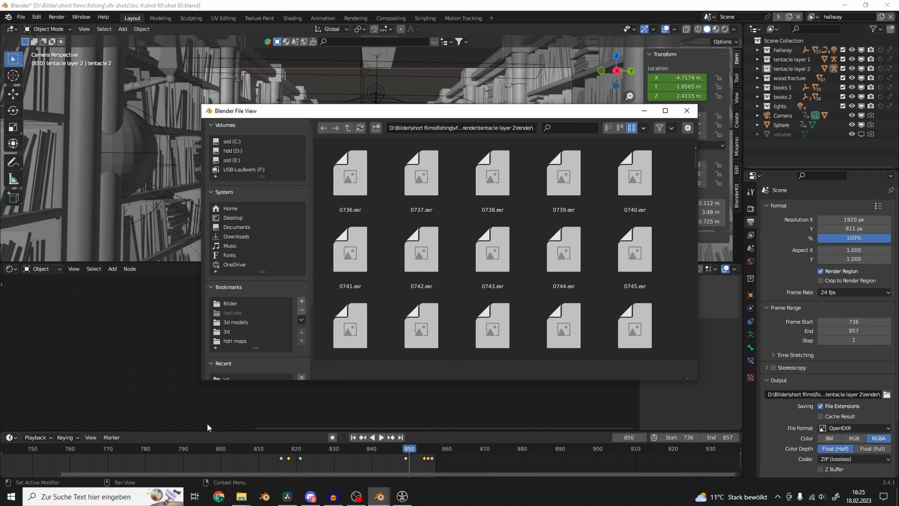
Switch to File Explorer and open the render V3 folder of shot 60.
click(242, 497)
click(284, 460)
double_click(142, 85)
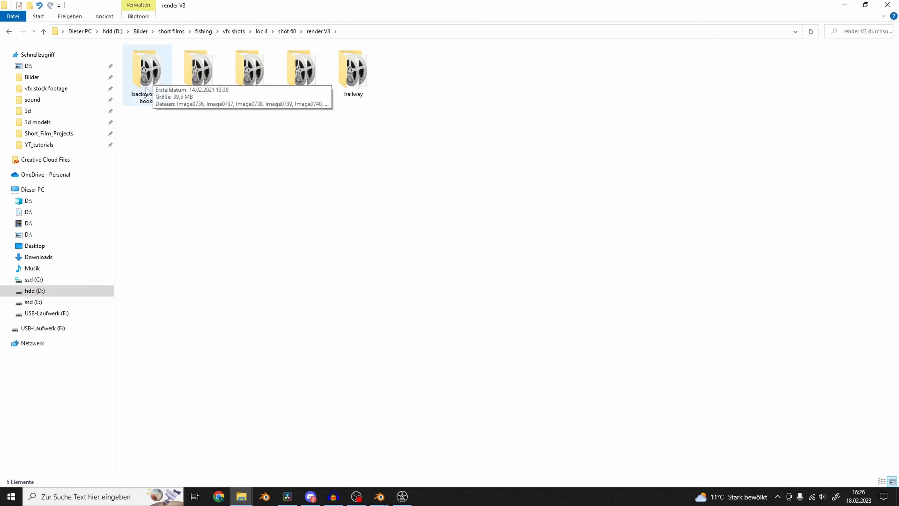
Play the EXR image sequence from the background books folder in djv and return to the render V3 folder.
double_click(152, 80)
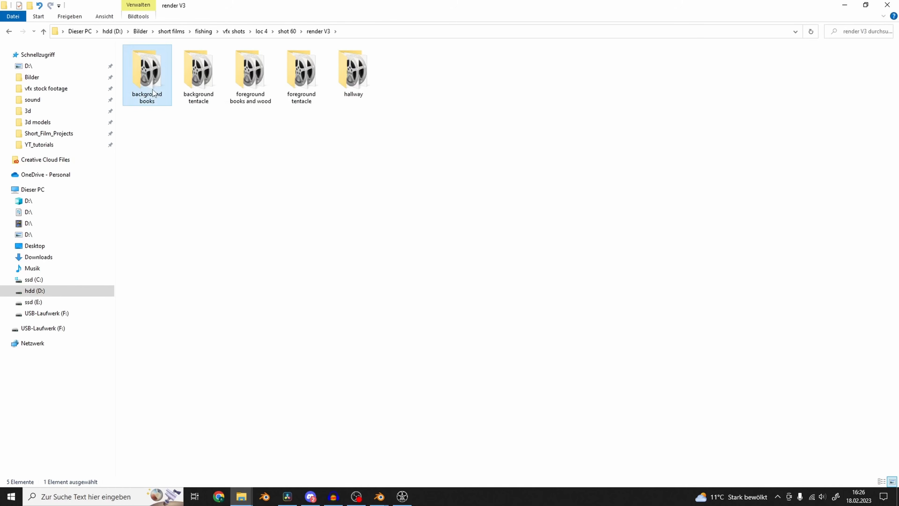
double_click(152, 79)
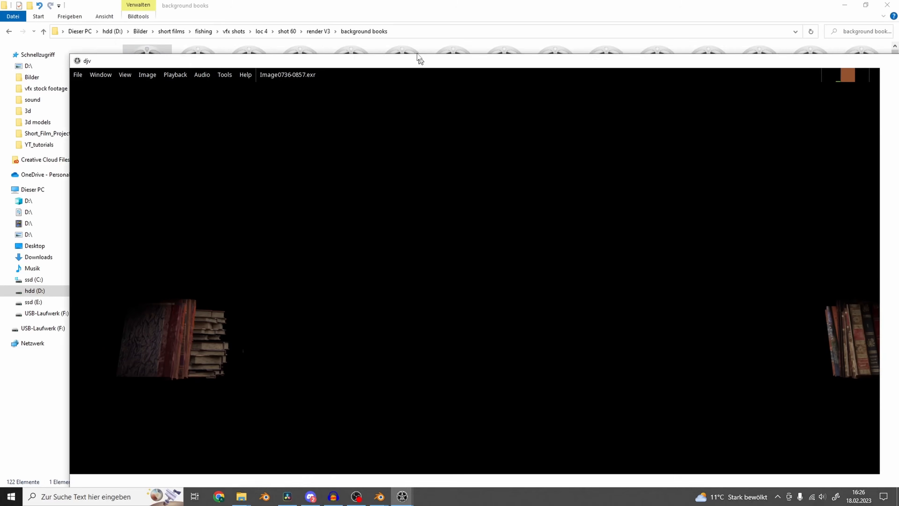
drag(420, 59, 407, 34)
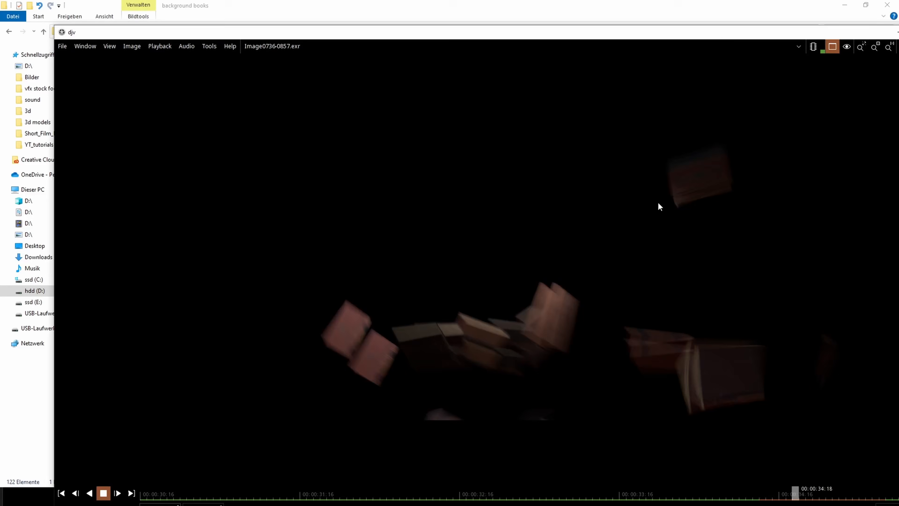
key(space)
drag(775, 35, 715, 41)
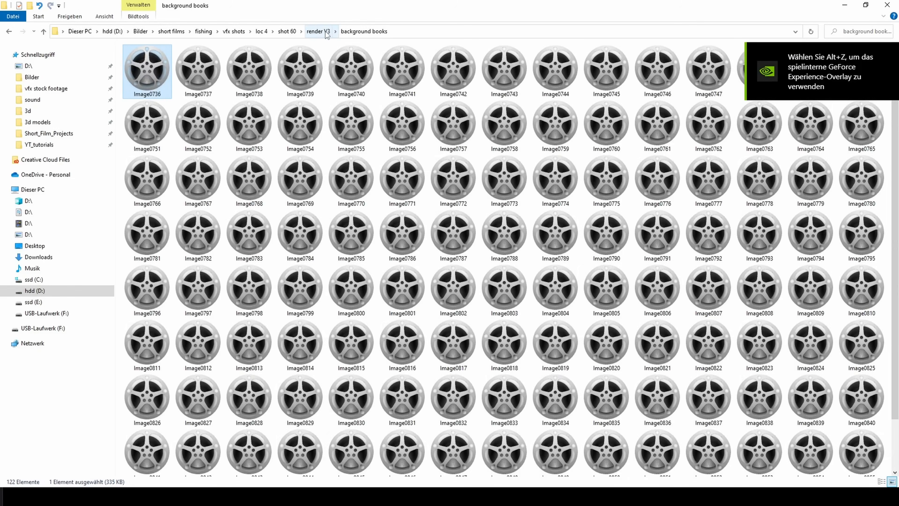
click(327, 31)
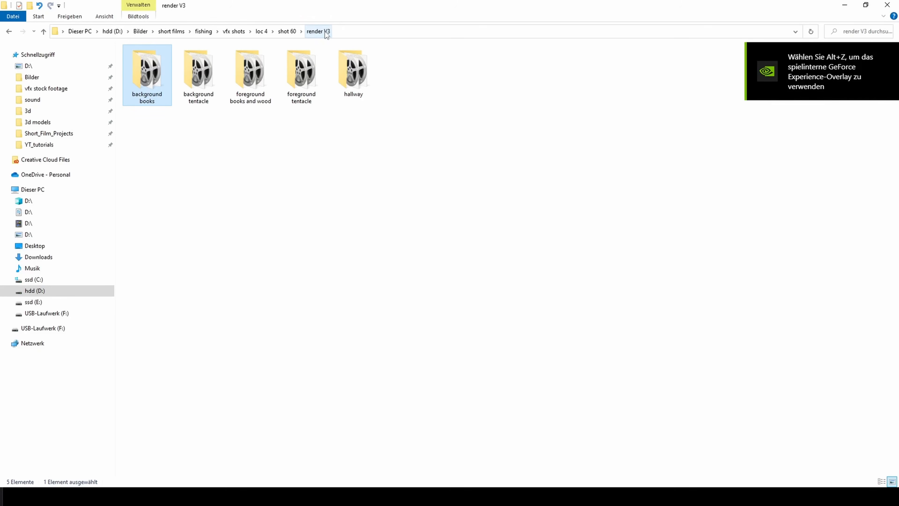
Preview the background tentacle folder's EXR sequence in djv, close the player and open the foreground books and wood folder.
click(201, 87)
double_click(209, 79)
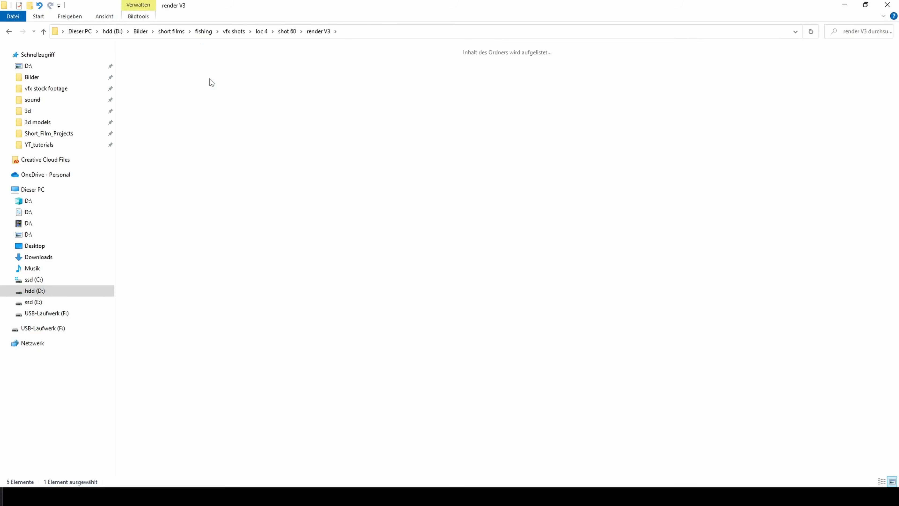
click(162, 73)
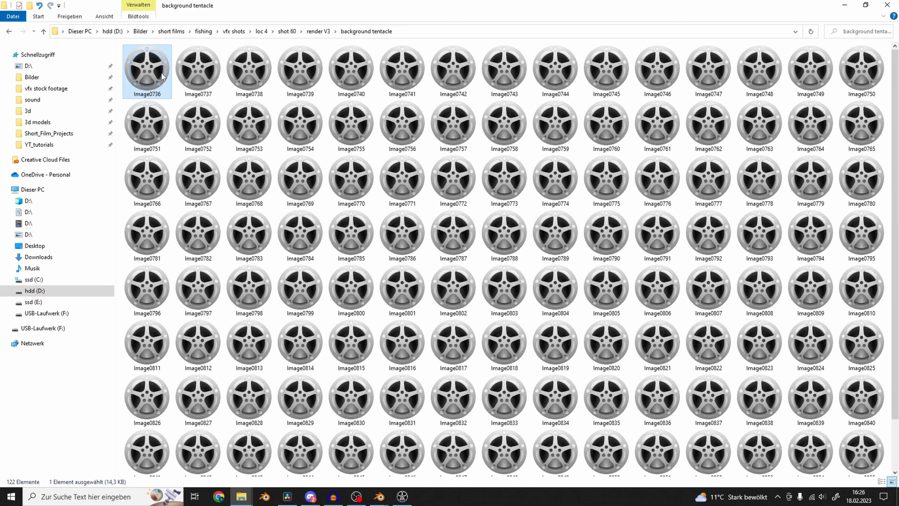
double_click(162, 73)
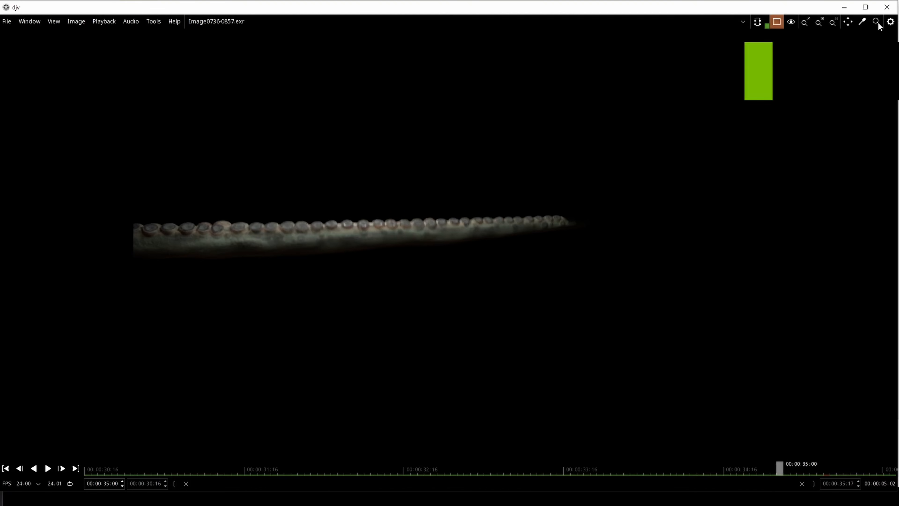
click(886, 7)
click(318, 31)
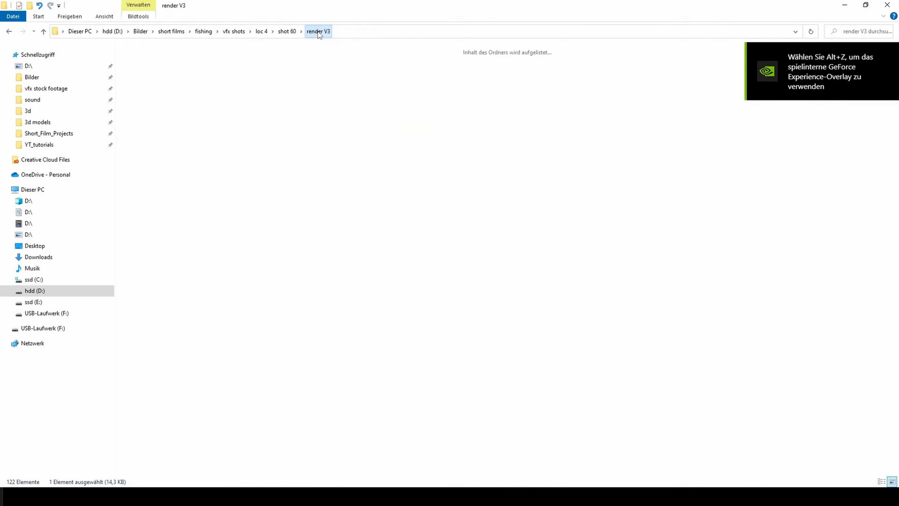
double_click(259, 83)
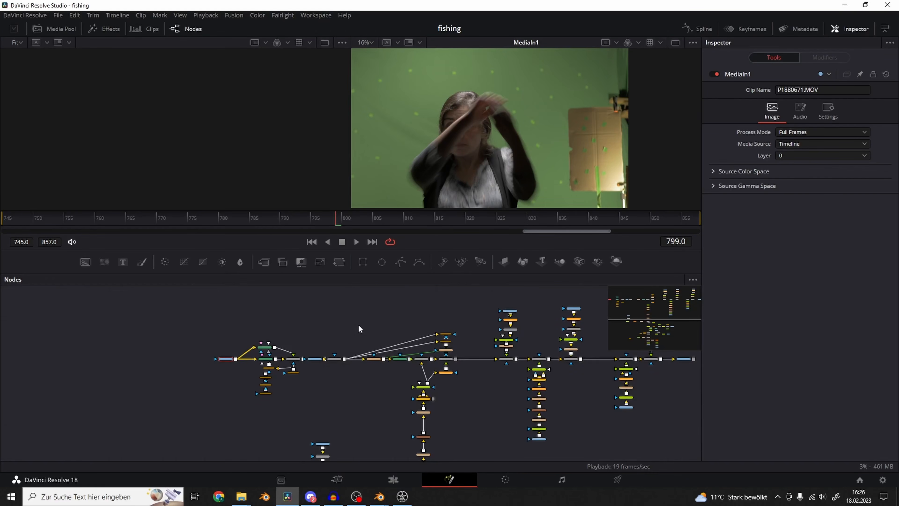
In DaVinci Resolve, examine the lower part of the Fusion node tree down to the MediaIn6 and Gamut2 nodes.
scroll(359, 324, down, 3)
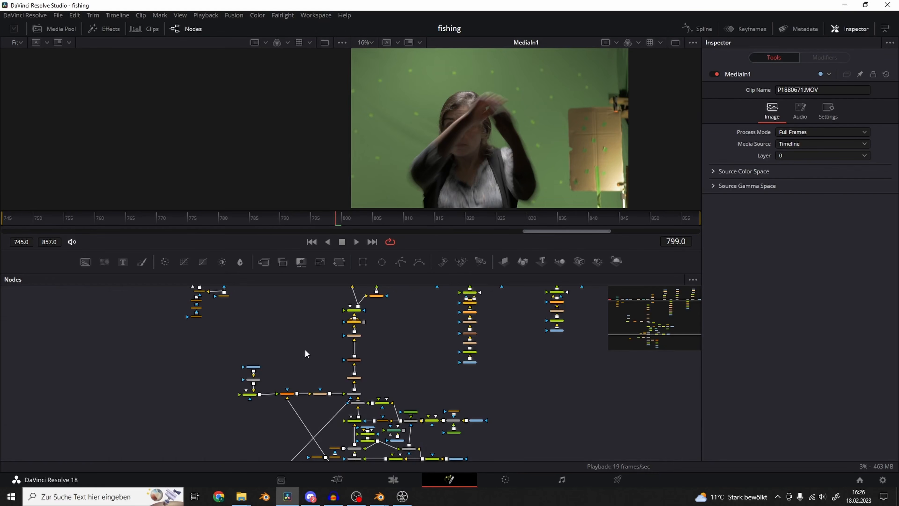
drag(228, 326, 506, 435)
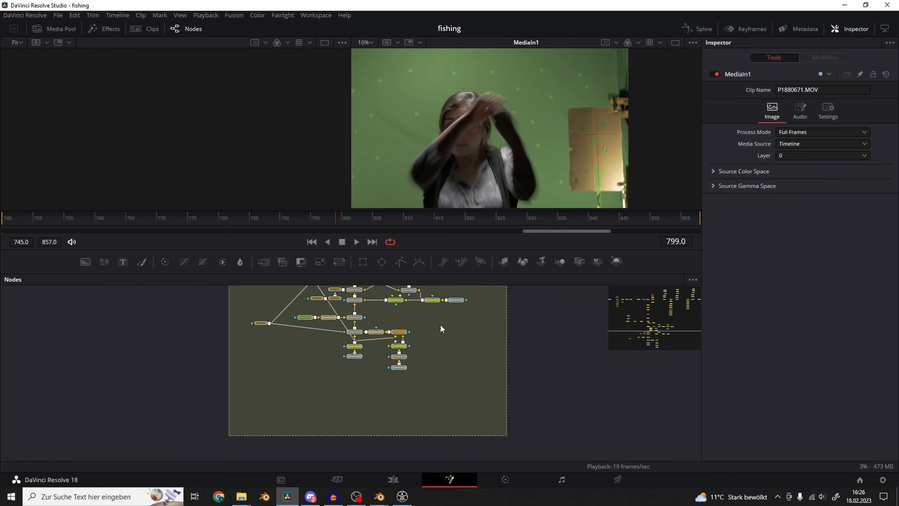
middle_drag(453, 335, 454, 360)
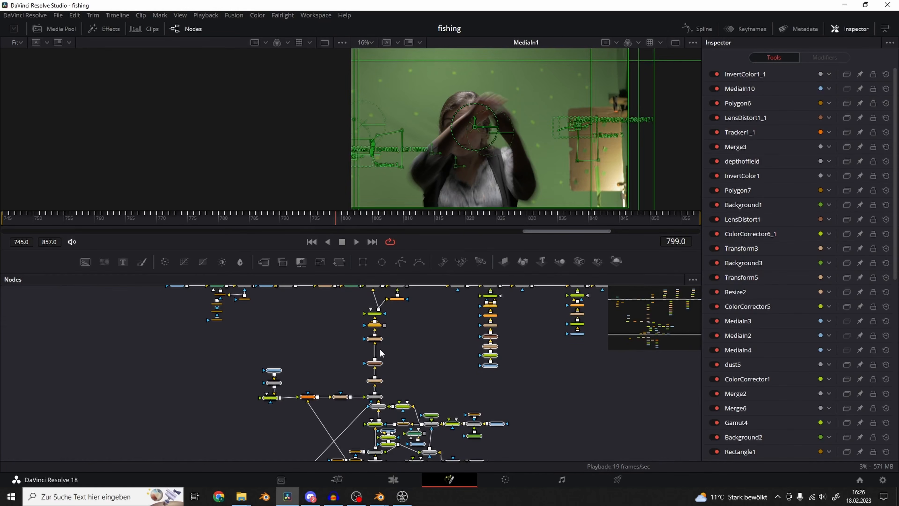
middle_drag(404, 400, 402, 312)
middle_drag(438, 406, 433, 383)
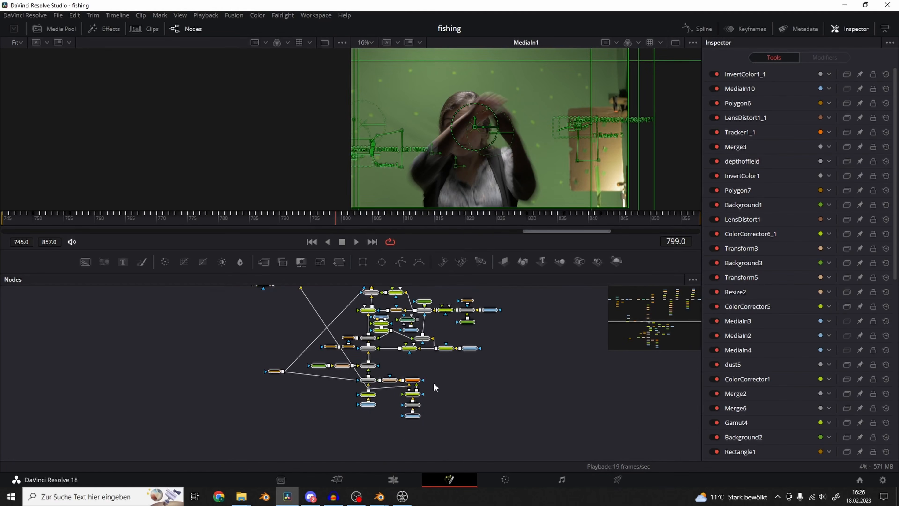
ctrl+scroll(433, 383, up, 2)
ctrl+scroll(434, 385, up, 3)
middle_drag(472, 352, 436, 291)
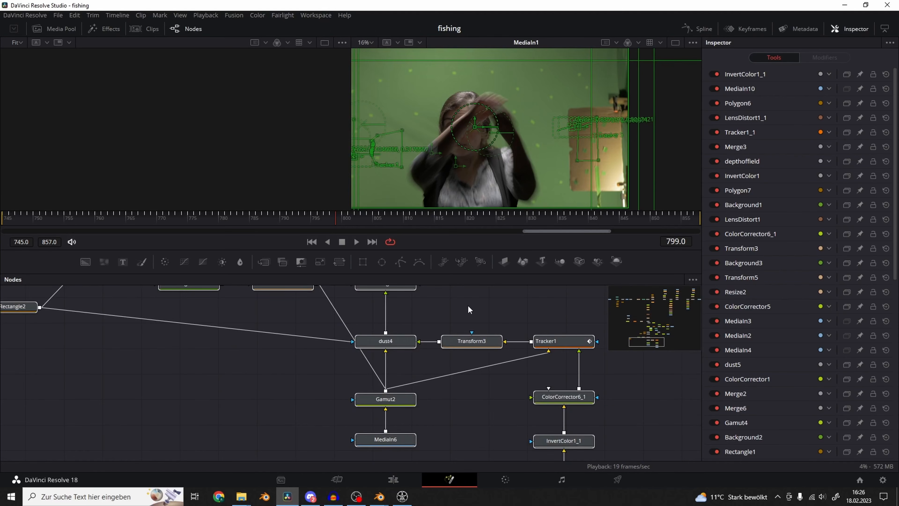
click(421, 374)
middle_drag(428, 427, 454, 384)
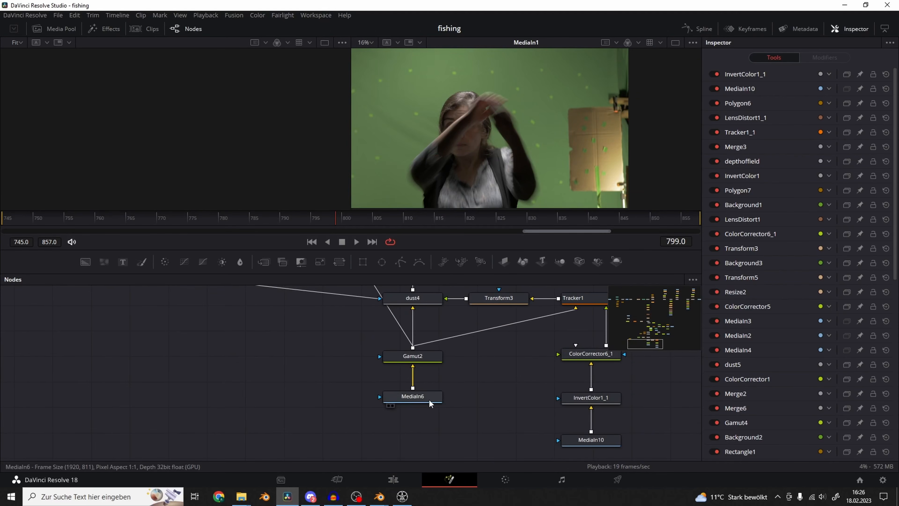
Show the MediaIn6 node's raw EXR hallway render in the second viewer and inspect the image.
click(430, 400)
key(2)
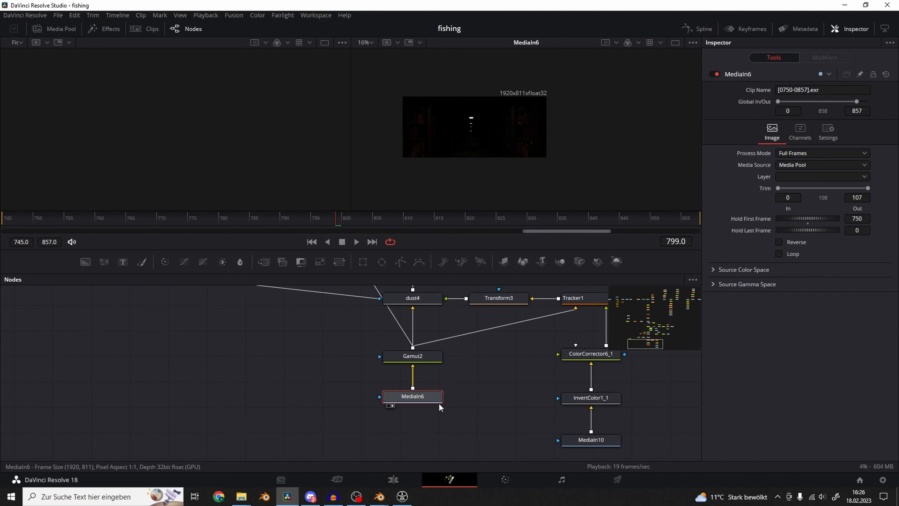
ctrl+scroll(565, 150, up, 2)
middle_drag(568, 143, 618, 163)
middle_drag(482, 124, 499, 122)
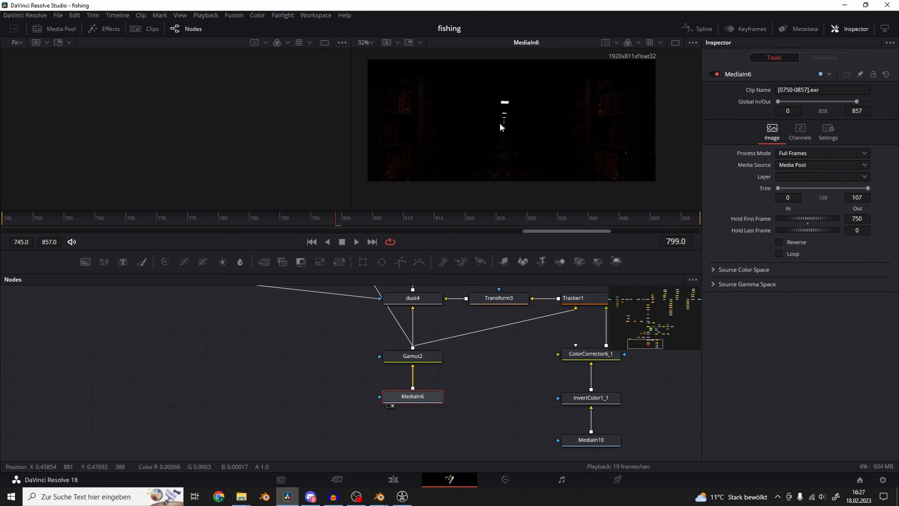
ctrl+scroll(499, 122, down, 1)
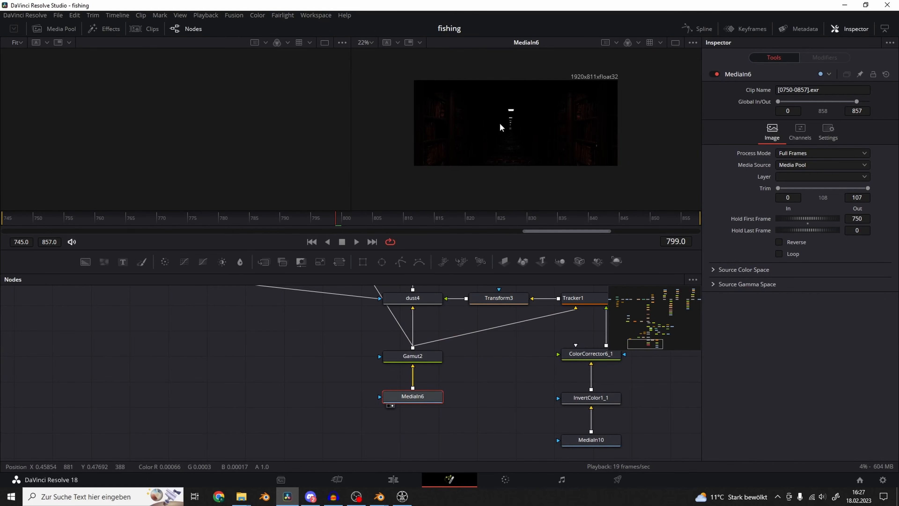
Show the Gamut2 node's output in the second viewer to inspect the hallway image after gamut conversion.
click(433, 362)
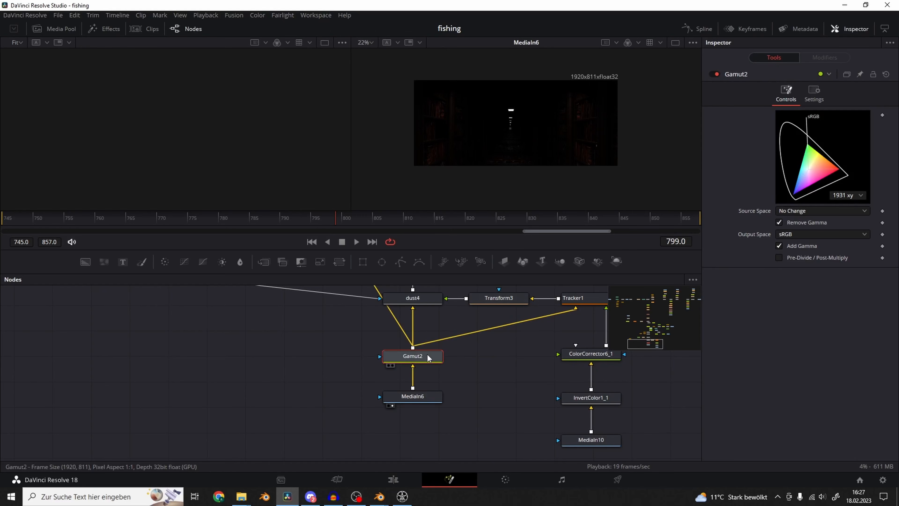
key(2)
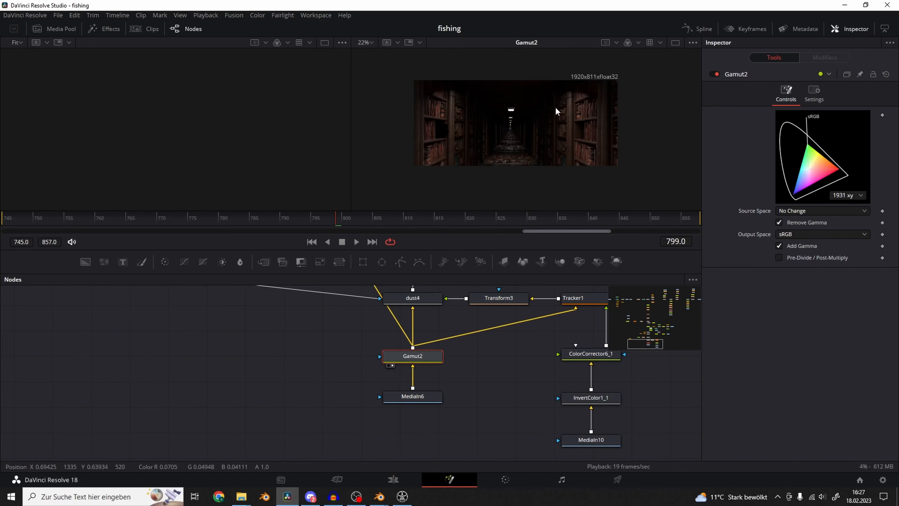
scroll(569, 115, up, 3)
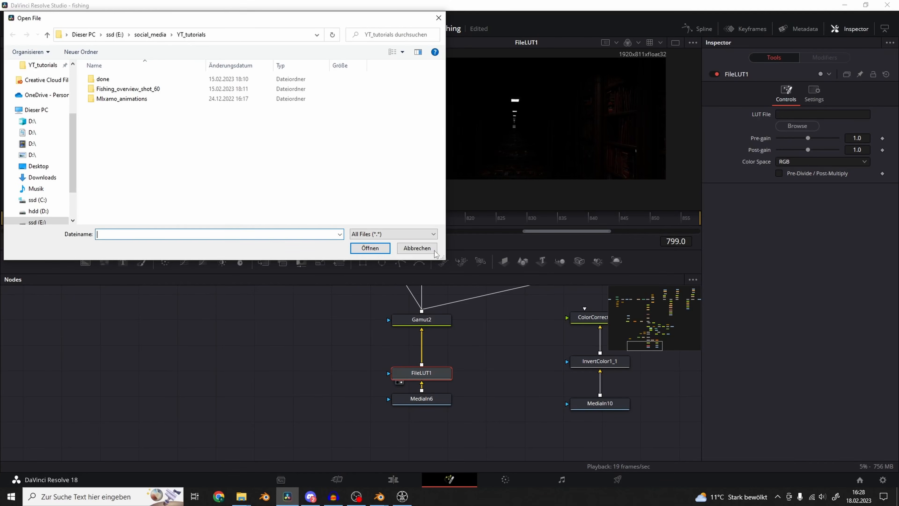
click(418, 248)
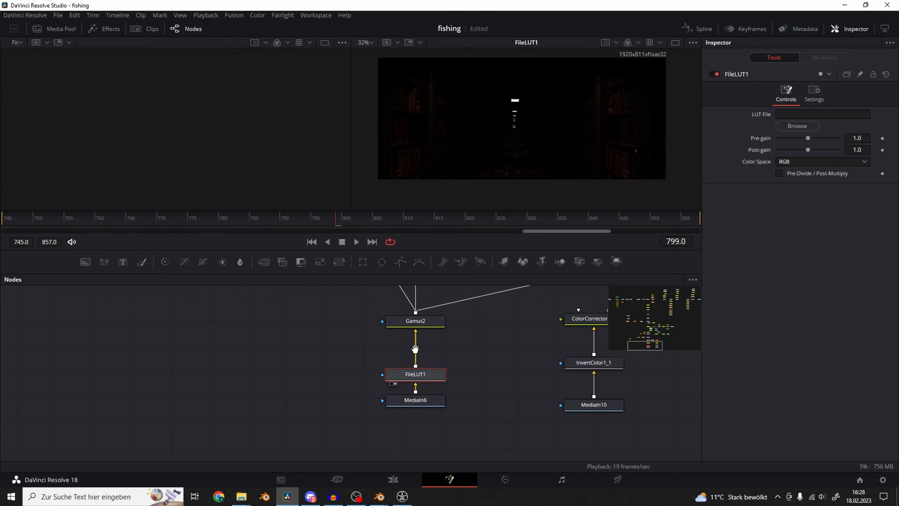
click(792, 126)
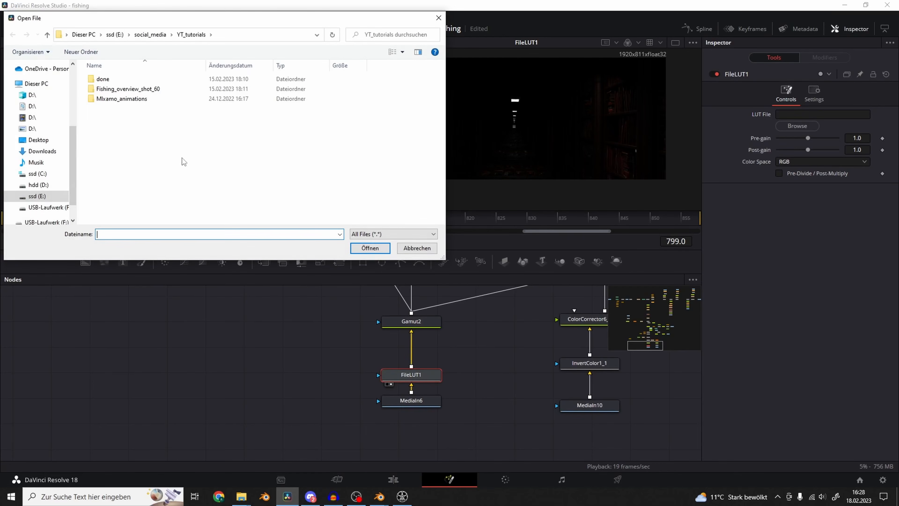
click(423, 249)
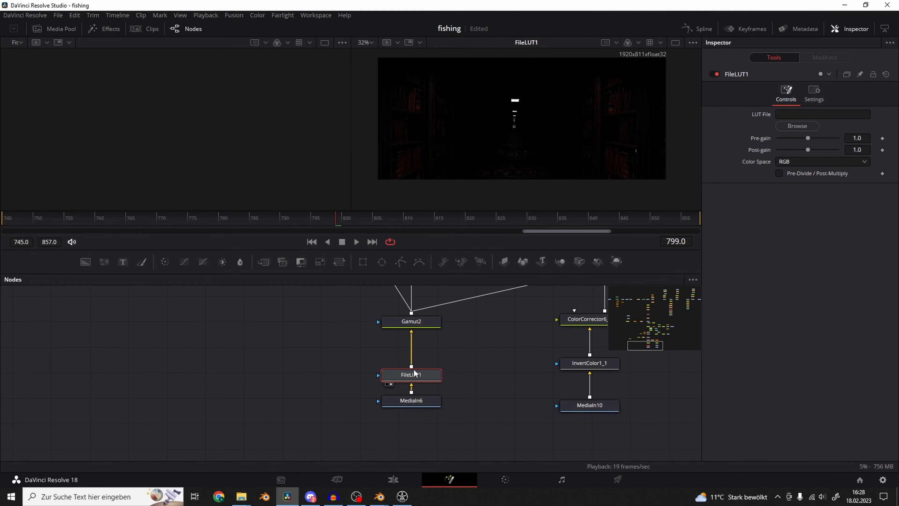
Open the LUT folder from the project's Color Management settings, copy its path and return to the composition without changing the project settings.
key(shift+9)
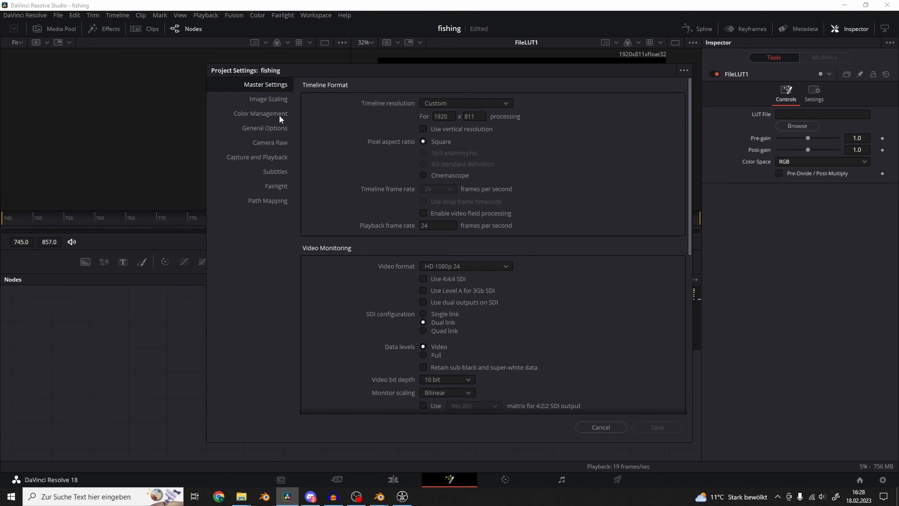
click(270, 113)
scroll(537, 292, down, 8)
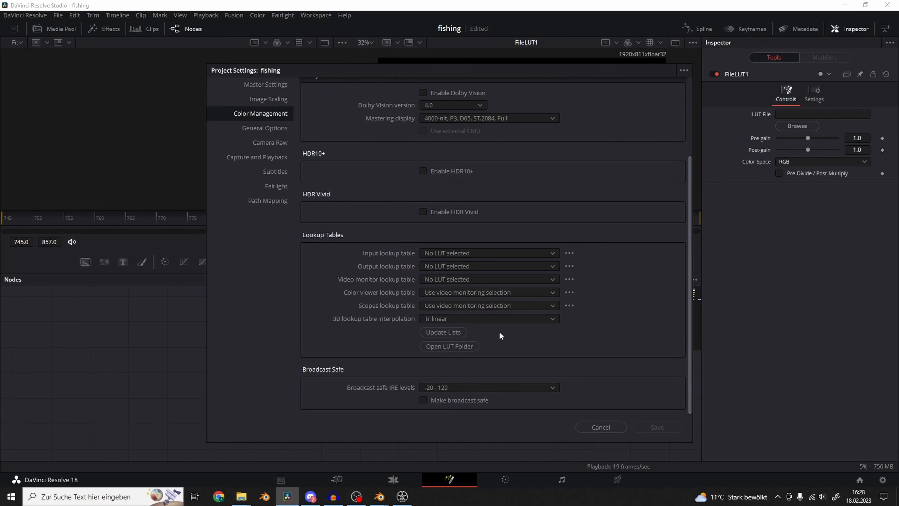
click(445, 347)
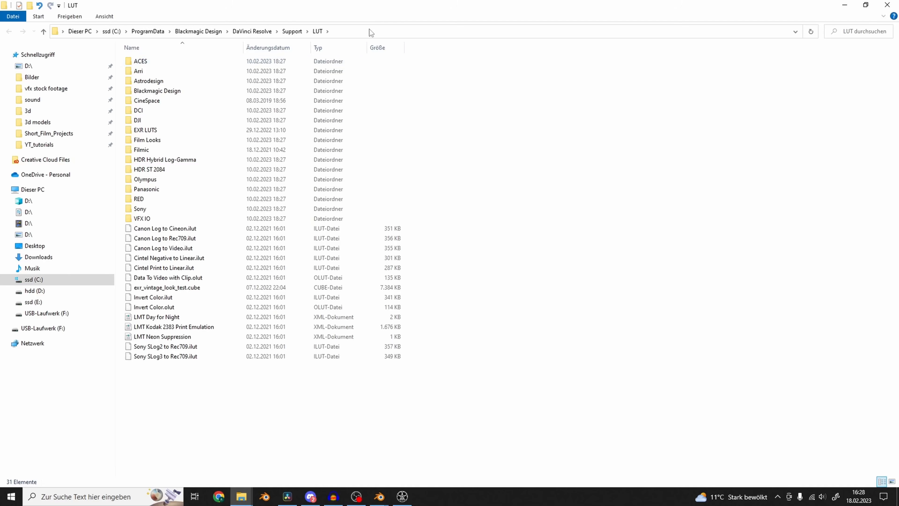
click(365, 29)
key(ctrl+c)
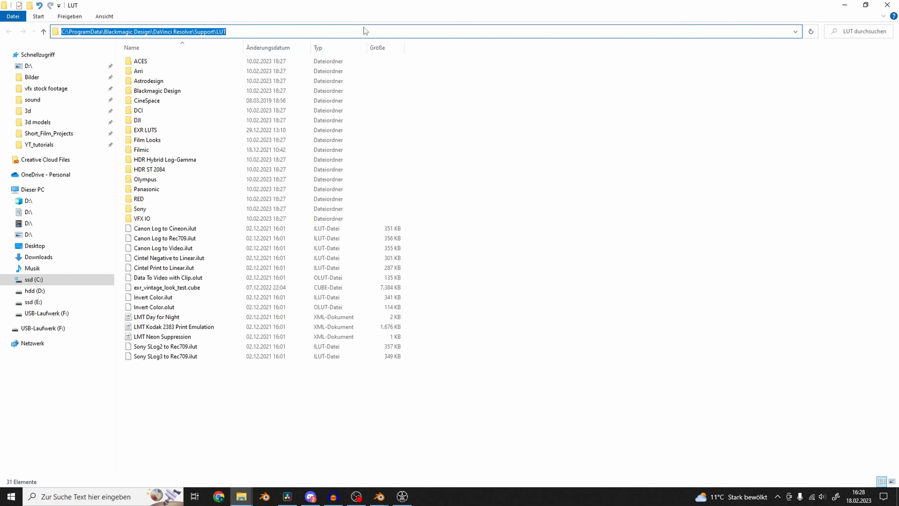
click(287, 496)
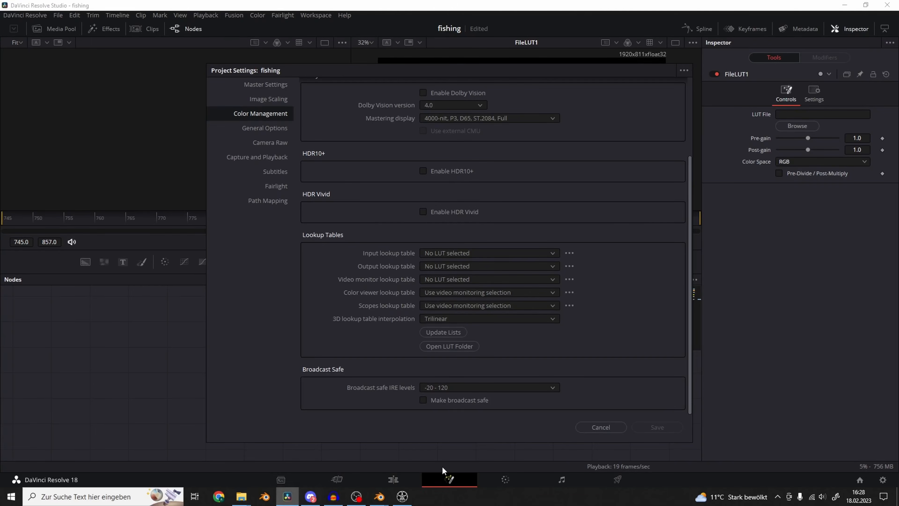
click(618, 428)
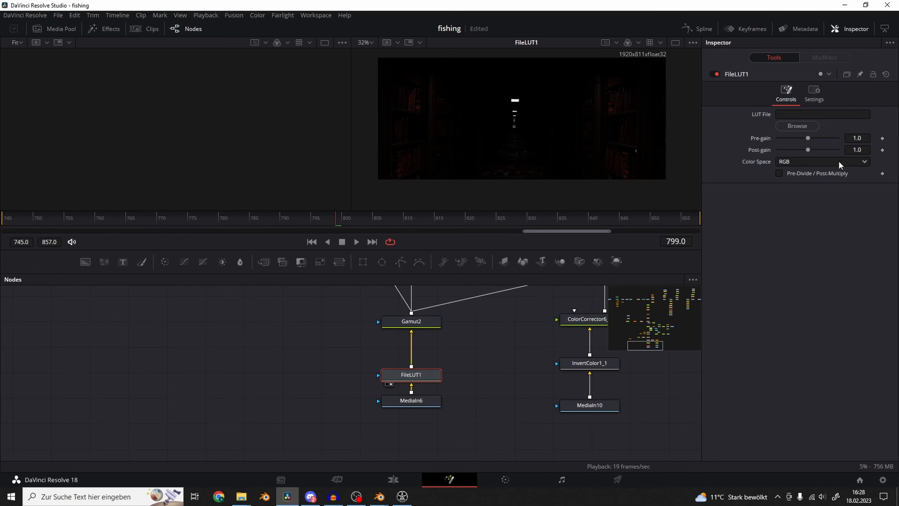
Load linear_EXR_to_rec709.cube from the EXR LUTS subfolder of the copied path as the FileLUT1 node's LUT file.
click(813, 130)
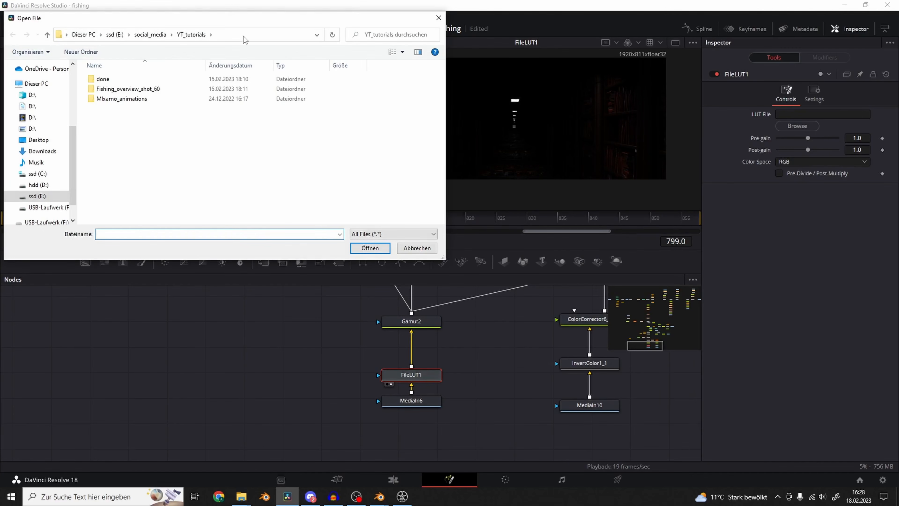
click(246, 35)
key(ctrl+v)
key(Return)
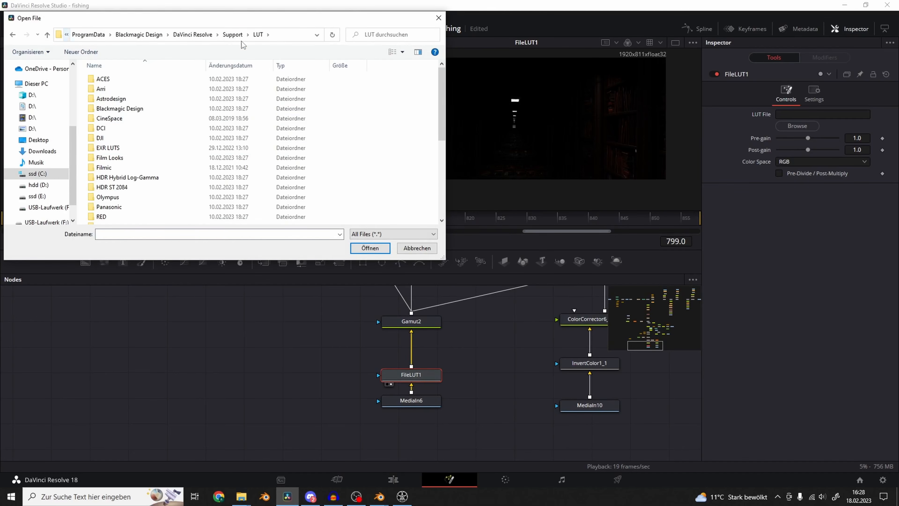
double_click(129, 149)
click(142, 109)
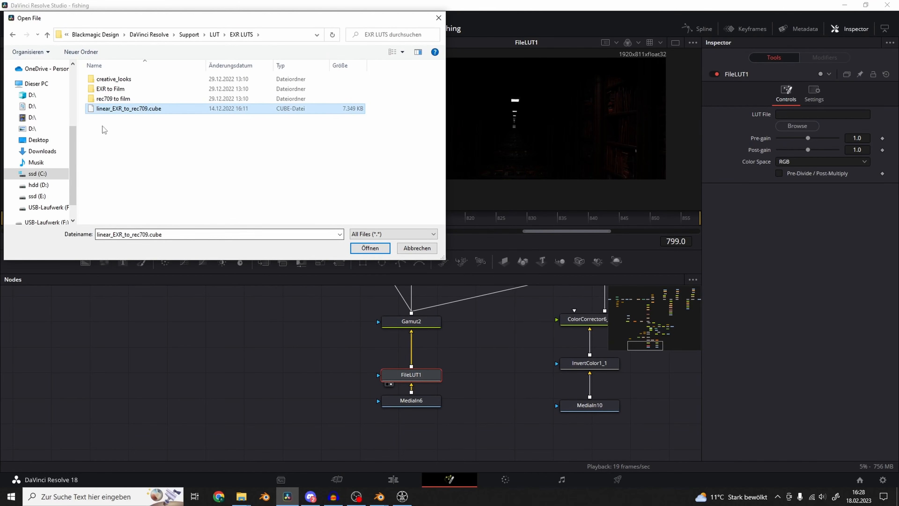
click(370, 248)
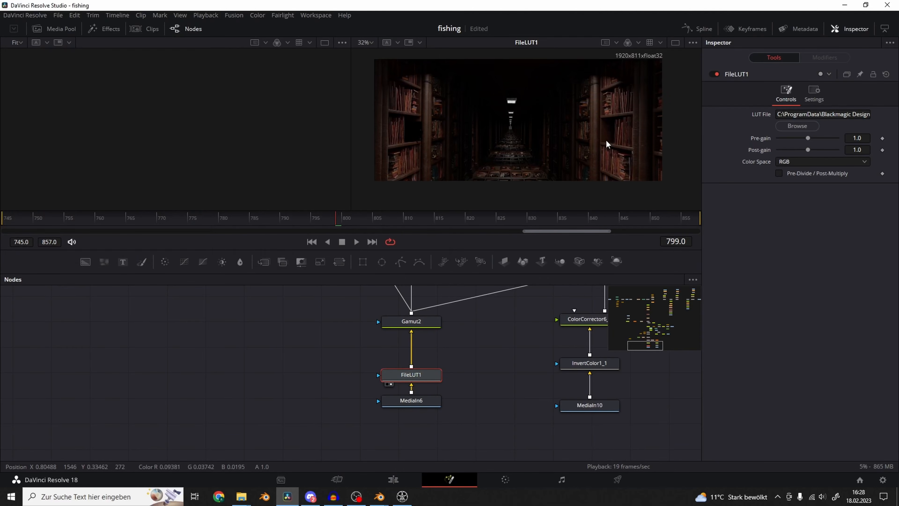
Pull FileLUT1 out of the chain so MediaIn6 feeds Gamut2 directly, and connect MediaIn6 to FileLUT1 as a parallel branch.
ctrl+scroll(606, 139, up, 2)
ctrl+scroll(606, 139, down, 2)
click(431, 328)
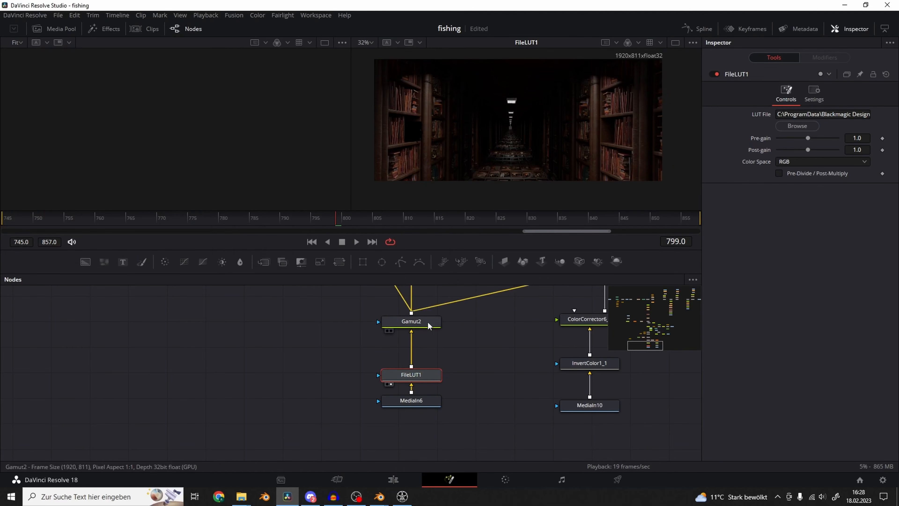
shift+drag(423, 375, 498, 363)
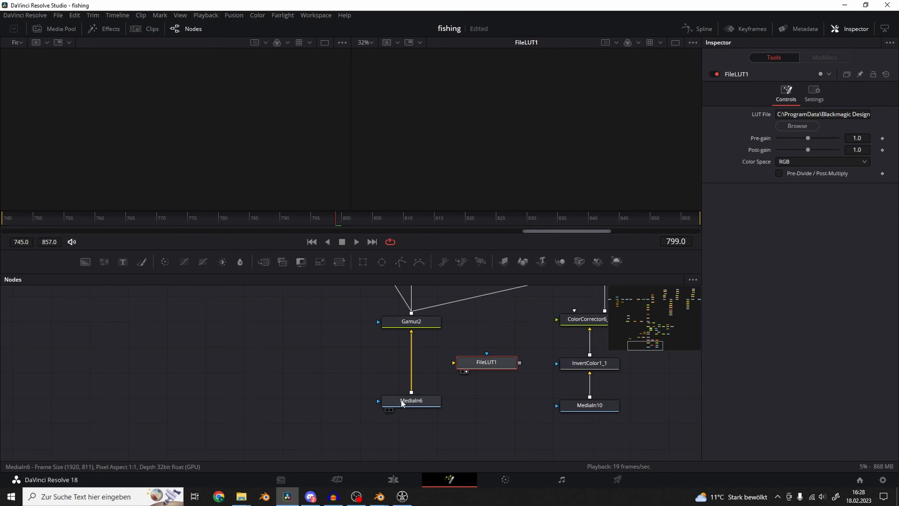
drag(411, 392, 454, 363)
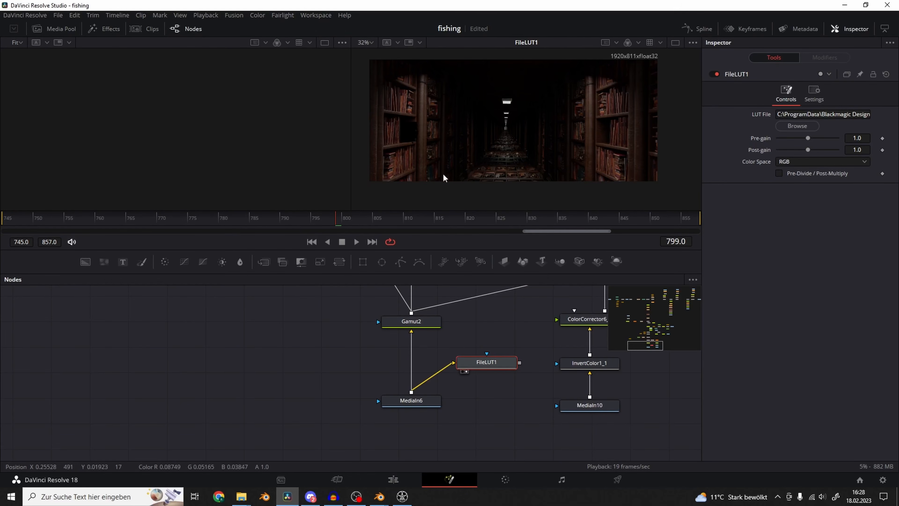
Inspect Gamut2's output on the bookshelves in the second viewer, and delete the FileLUT1 node.
click(433, 324)
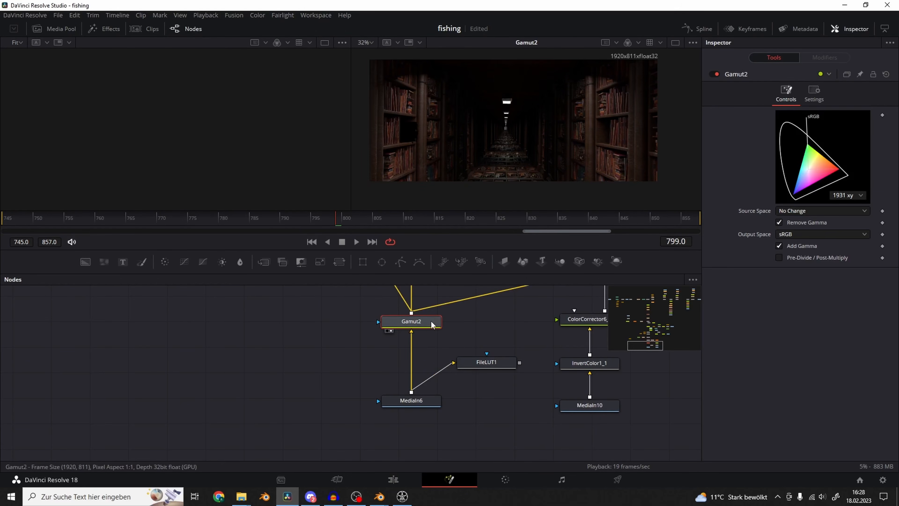
scroll(559, 156, up, 5)
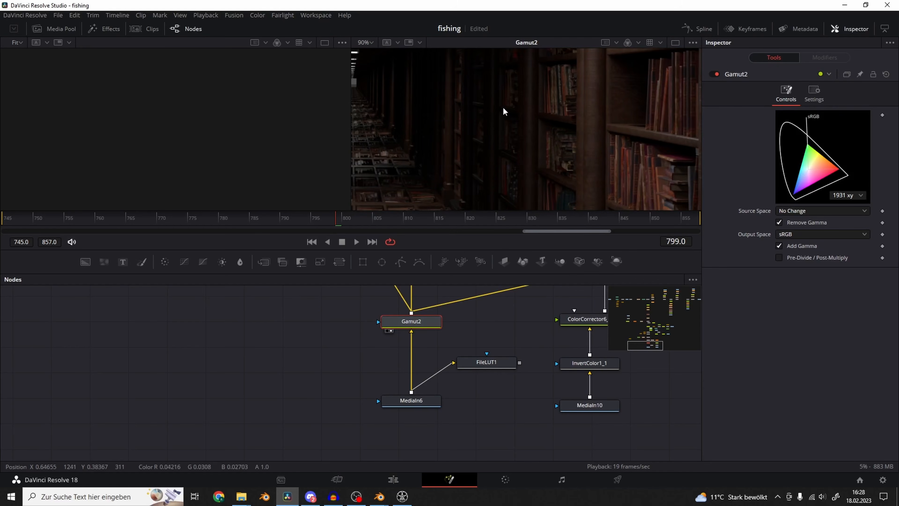
middle_drag(601, 128, 544, 132)
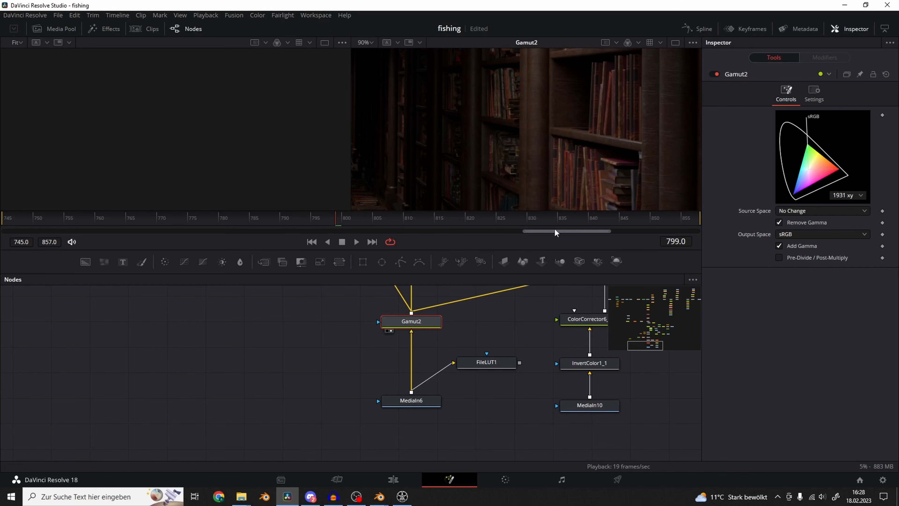
click(493, 366)
click(428, 325)
key(2)
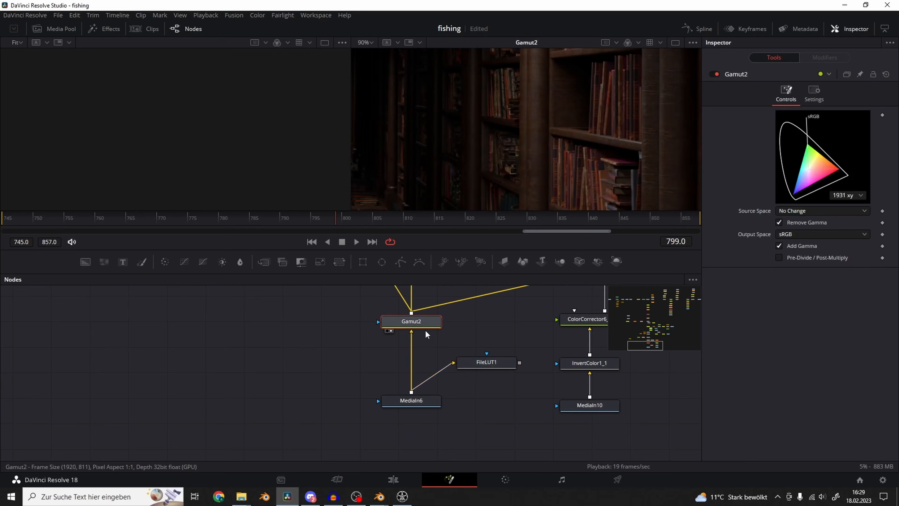
click(492, 360)
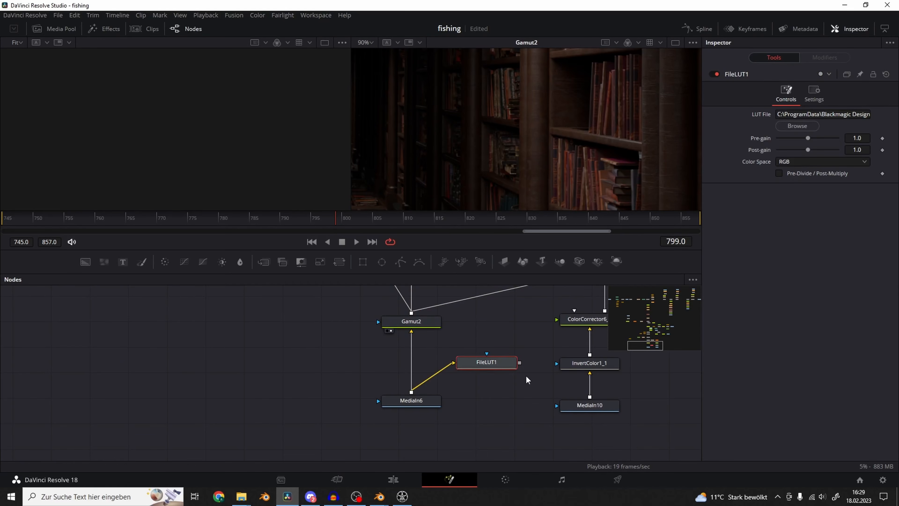
key(Delete)
Show the dust4 merge in the second viewer with the whole hallway in frame and go to frame 821.
middle_drag(448, 326, 470, 388)
click(447, 328)
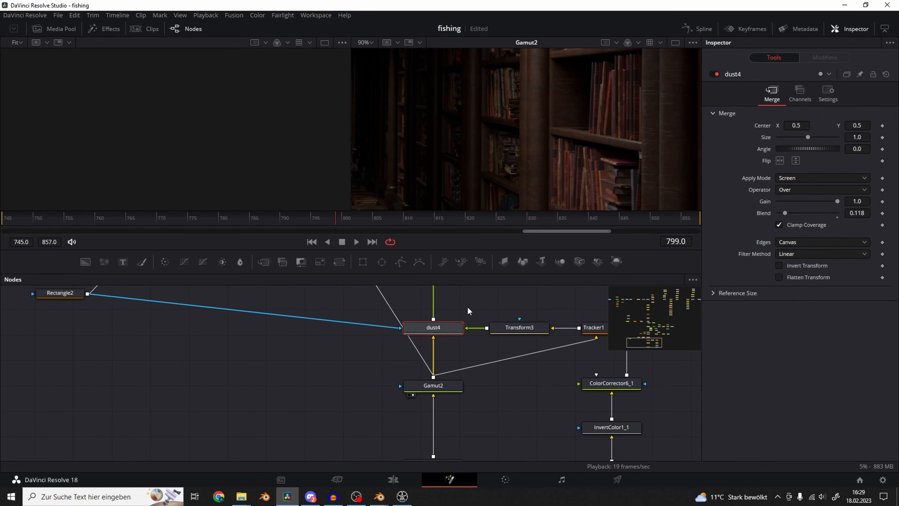
scroll(620, 153, down, 5)
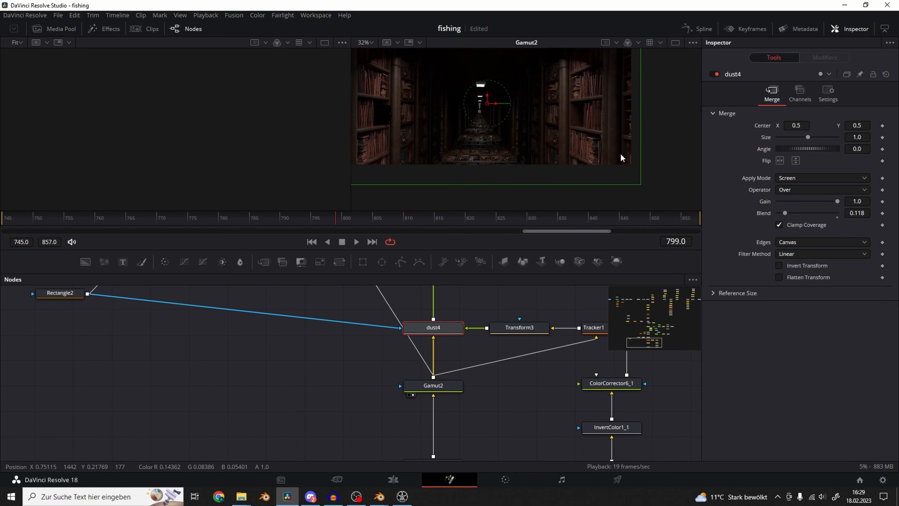
middle_drag(530, 140, 570, 161)
middle_drag(454, 349, 454, 371)
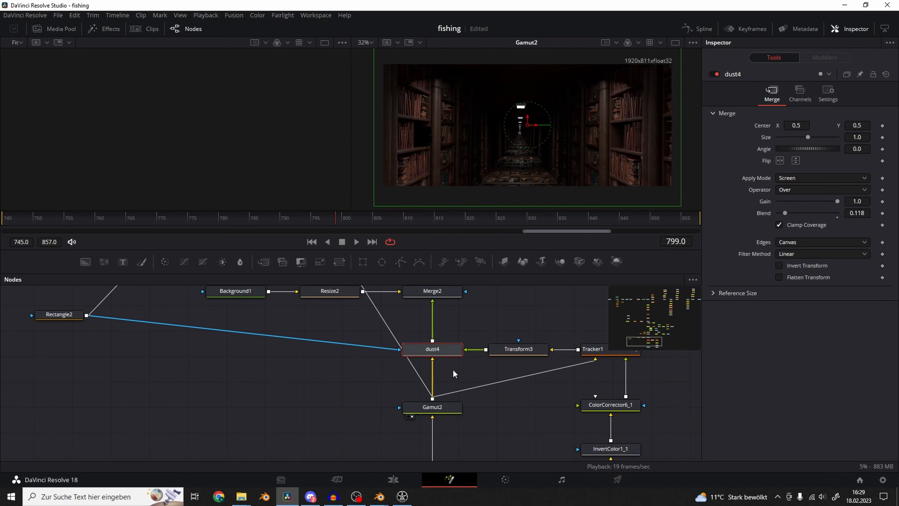
key(2)
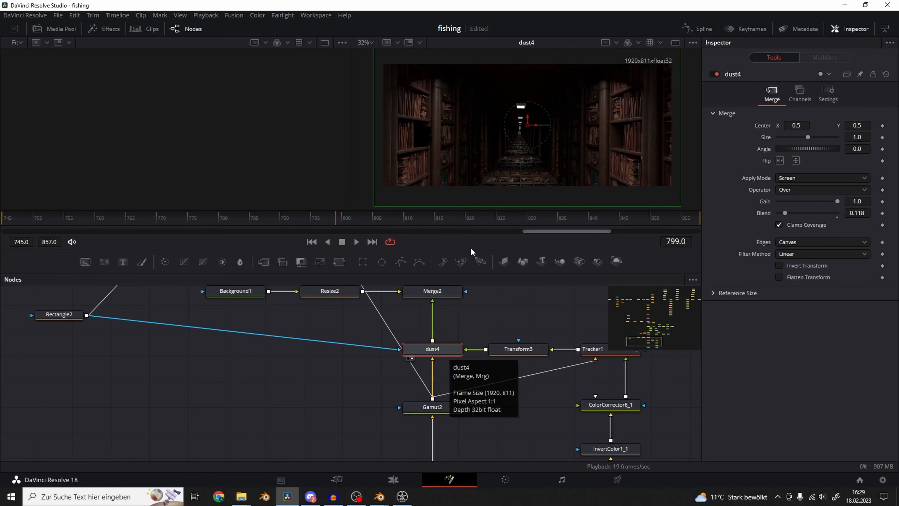
drag(145, 215, 475, 239)
click(448, 407)
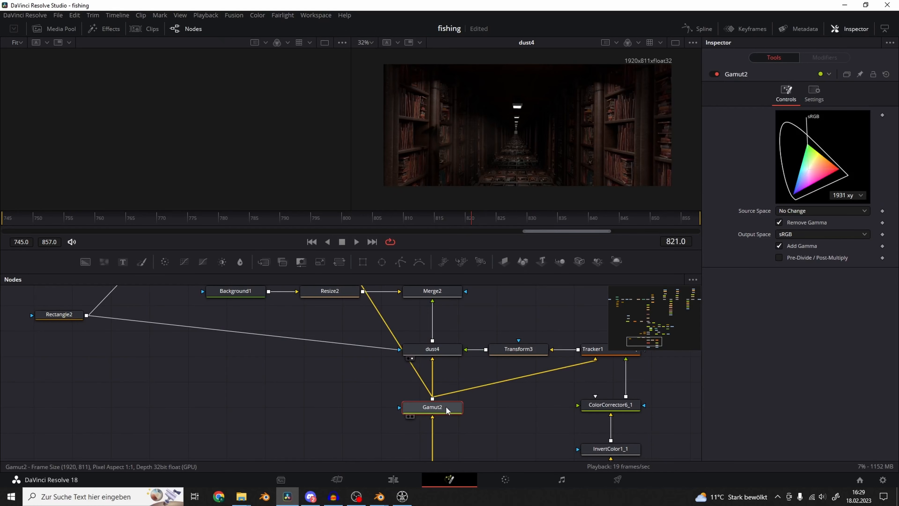
click(447, 349)
Show MediaIn10's Blood_Mist_5_0704.mov clip in the second viewer and play a few frames of it.
middle_drag(607, 453, 424, 358)
click(447, 400)
key(2)
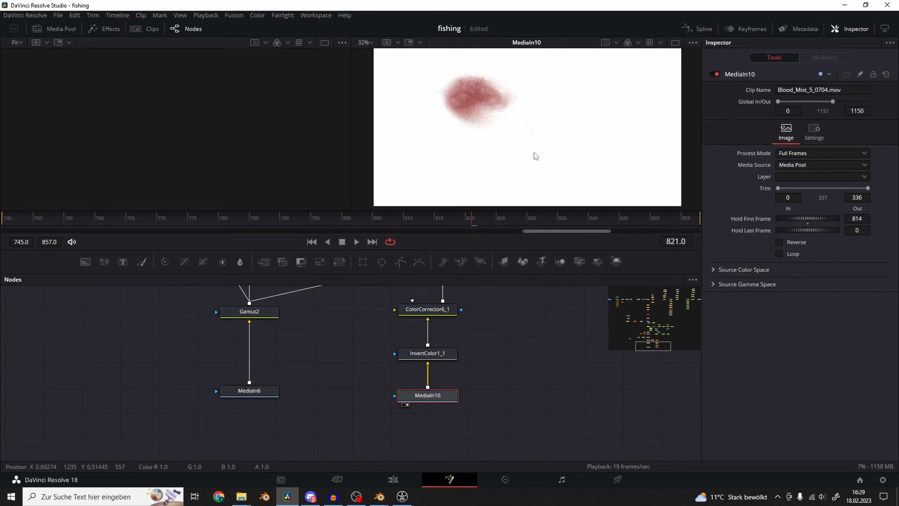
key(space)
key(space)
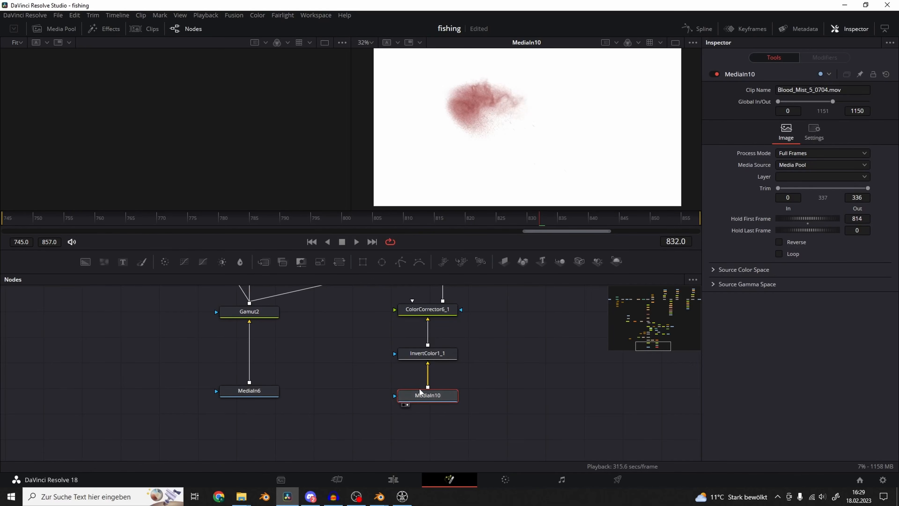
Step through the dust branch by viewing InvertColor1_1, ColorCorrector6_1 and Tracker1 in the second viewer.
click(450, 358)
key(2)
middle_drag(440, 311, 448, 354)
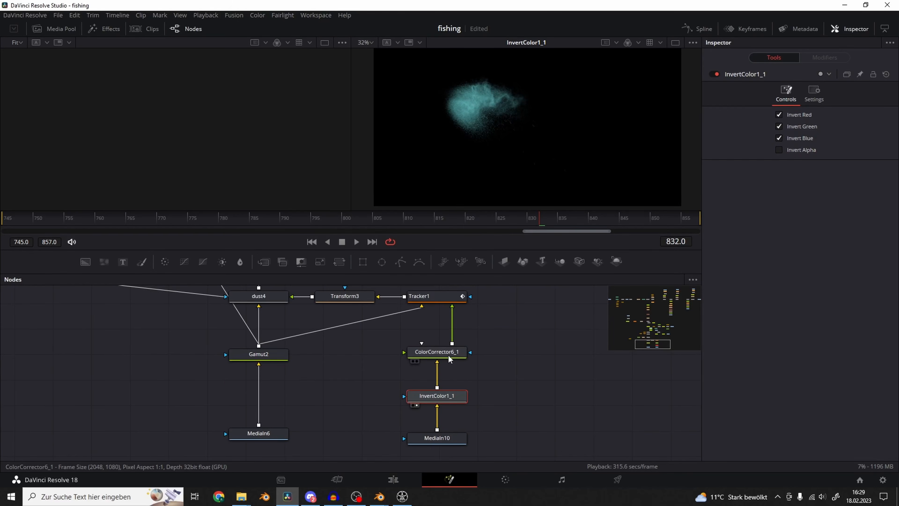
click(448, 354)
key(2)
middle_drag(428, 300, 448, 320)
click(448, 319)
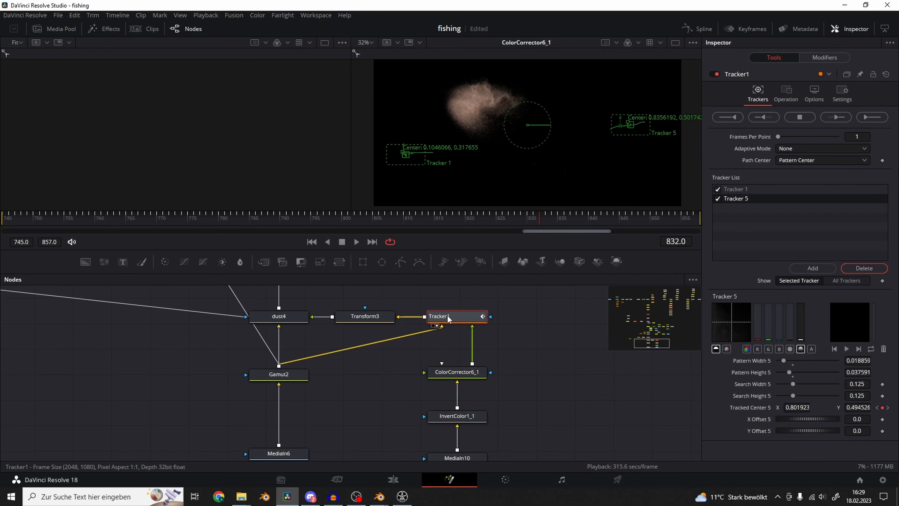
key(2)
Show the dust4 merge again in the second viewer and examine the dust over the hallway around frames 817 and 821.
click(302, 321)
key(2)
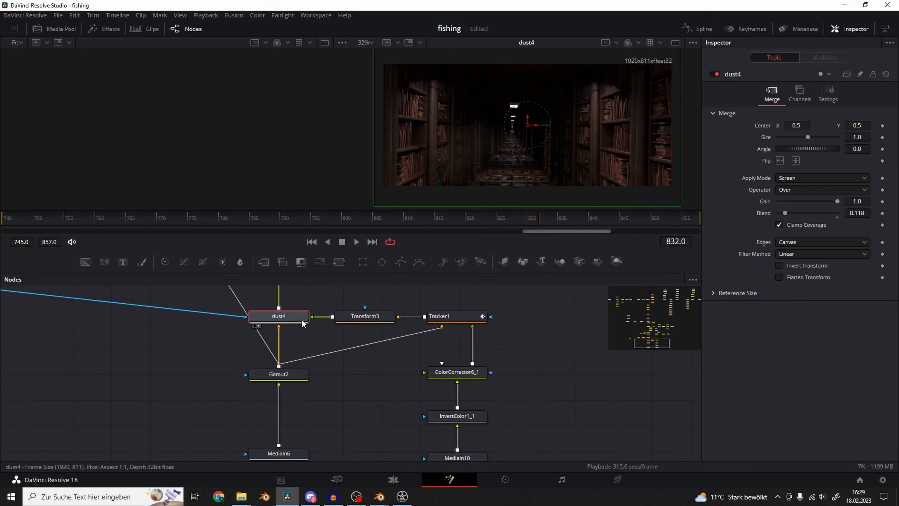
key(space)
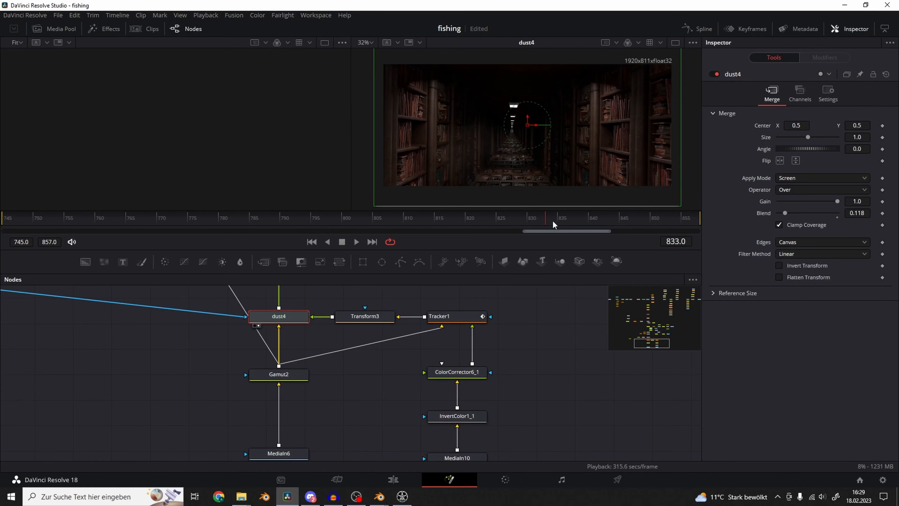
click(442, 221)
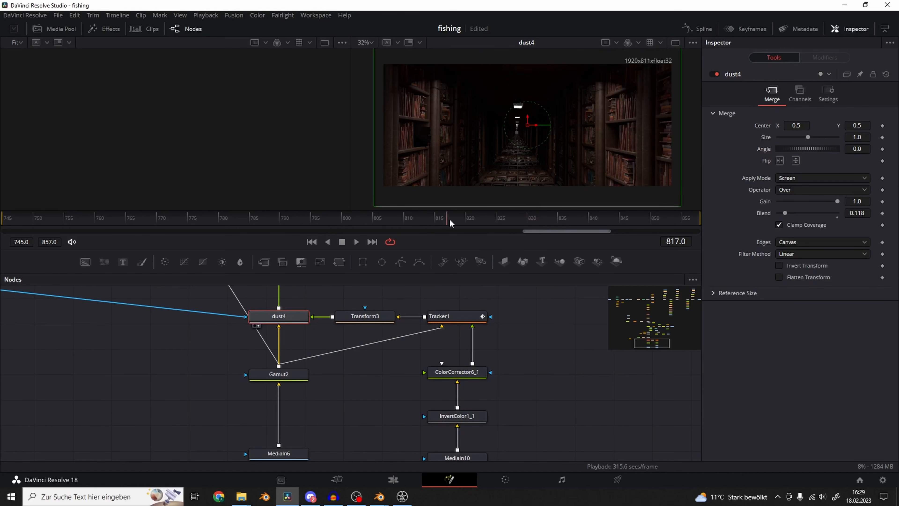
click(474, 221)
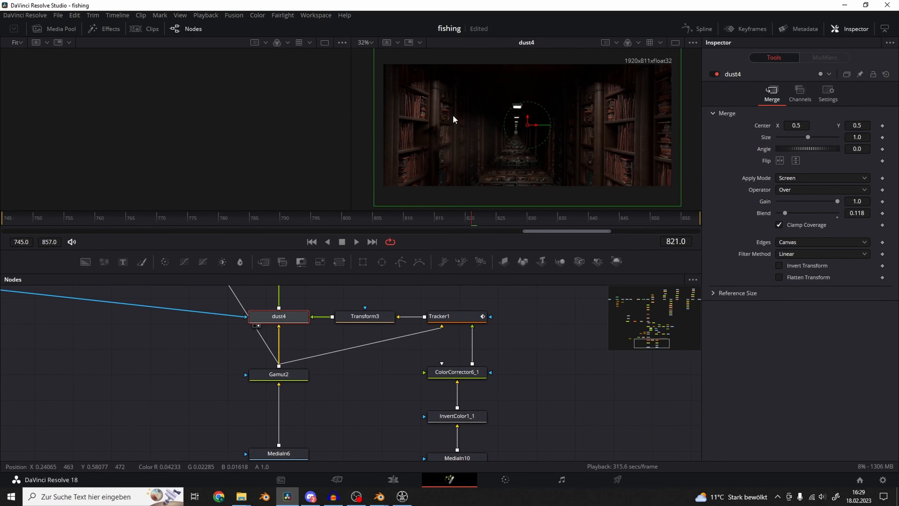
Follow the chain past Merge2 to tentacle2 and view its source, MediaIn15's background tentacle, before and after Gamut1.
middle_drag(334, 311, 400, 381)
click(385, 350)
middle_drag(383, 314, 397, 391)
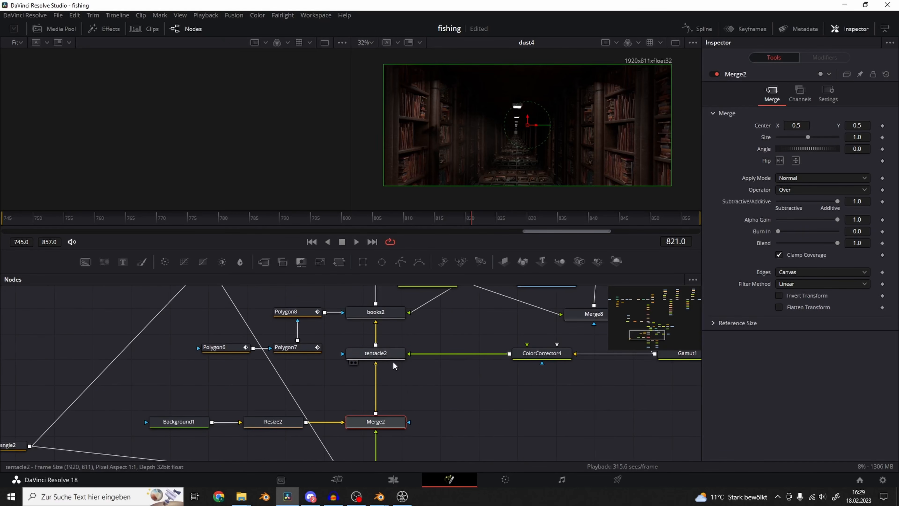
click(394, 360)
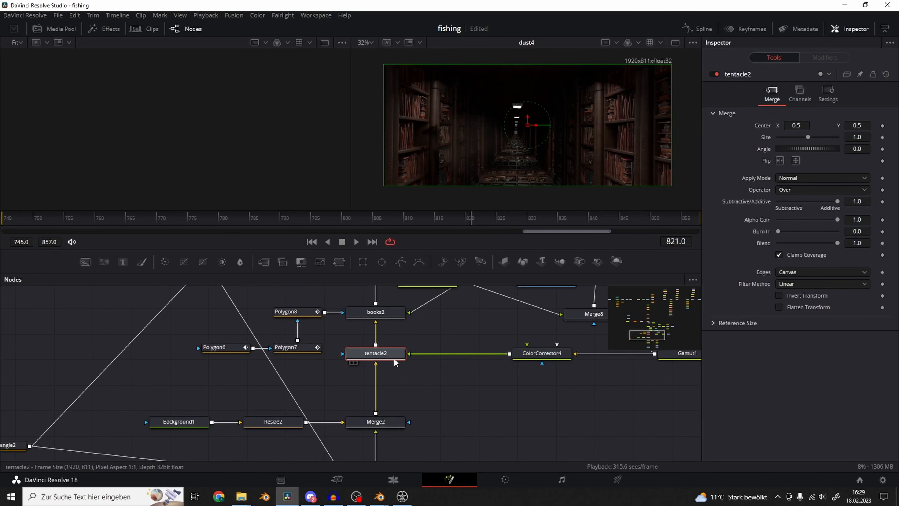
middle_drag(655, 378, 488, 377)
click(595, 359)
key(2)
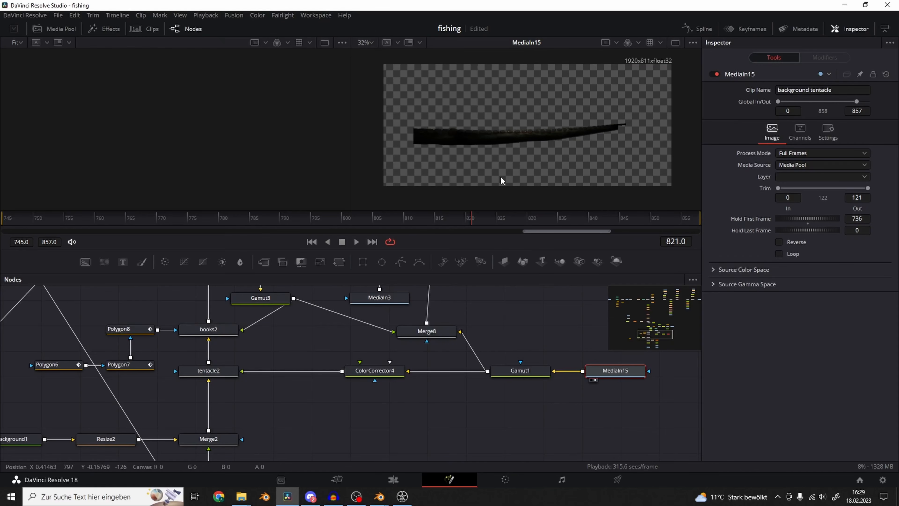
click(525, 370)
key(2)
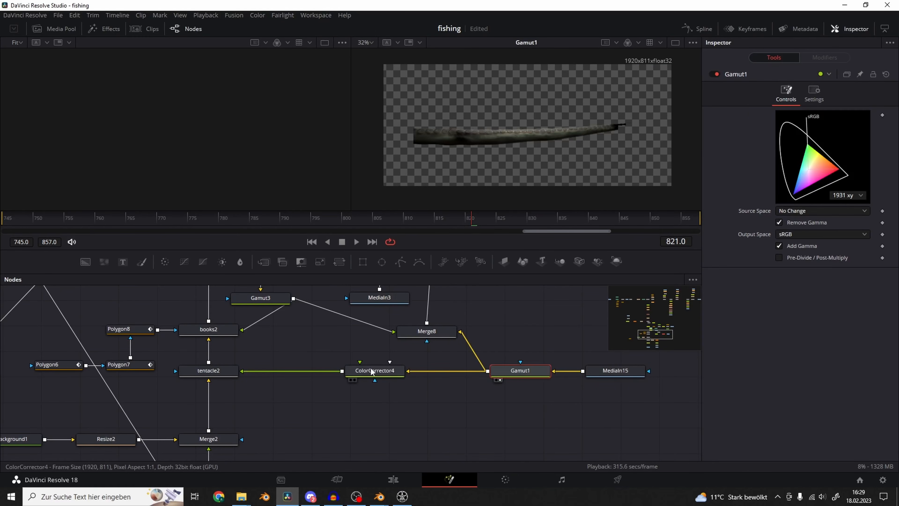
Compare the tentacle with ColorCorrector4 switched off and on, and view the tentacle2 merge over the hallway.
click(371, 370)
key(2)
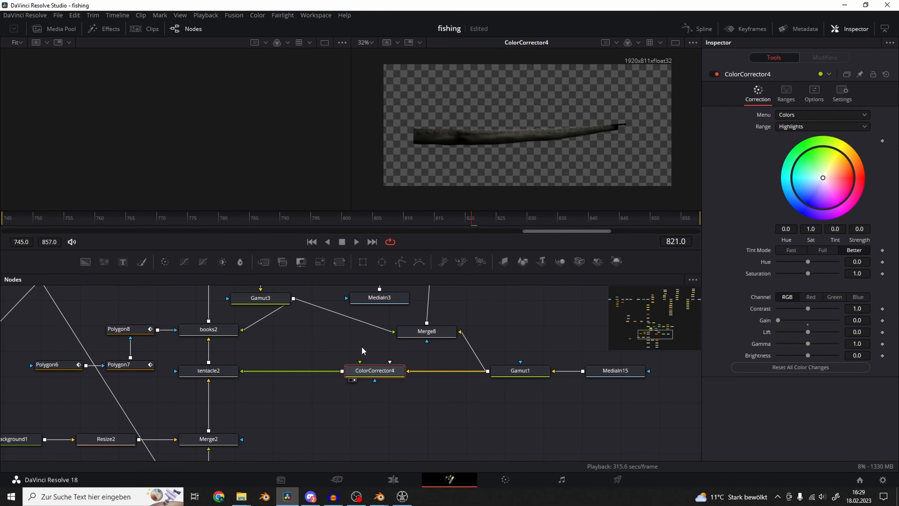
click(717, 74)
click(716, 74)
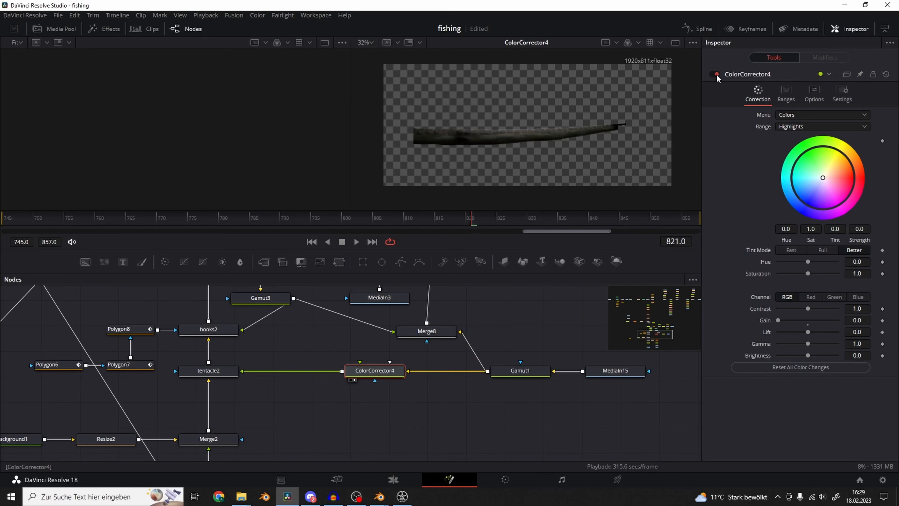
click(221, 371)
key(2)
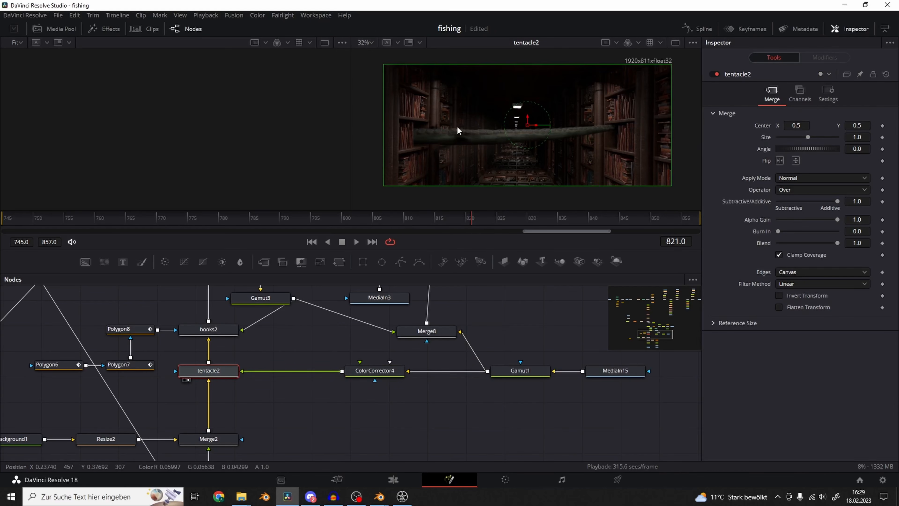
Show the books2 merge in the second viewer to inspect the books over the tentacle and hallway.
middle_drag(198, 338, 326, 380)
click(372, 334)
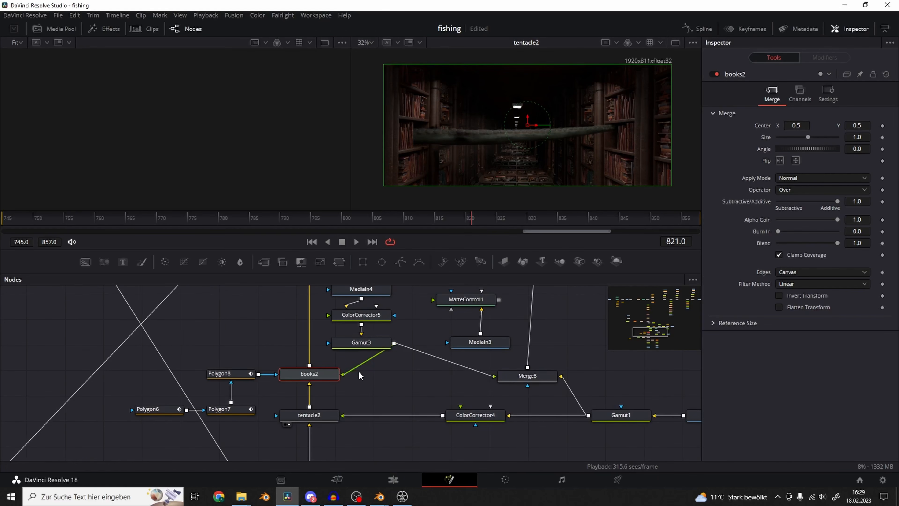
key(2)
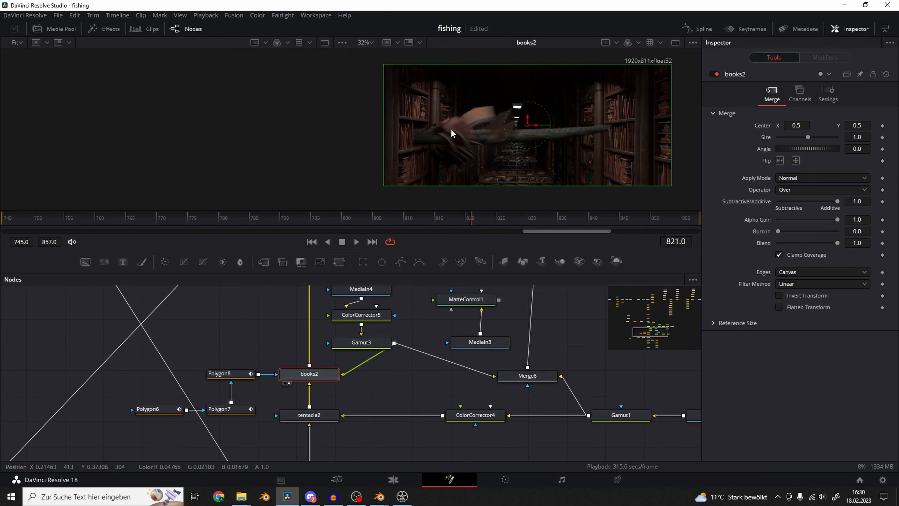
Find the mist branch's source node MediaIn2 and show its hallway mist pass in the second viewer.
mouse_move(466, 354)
middle_down()
mouse_move(403, 342)
mouse_move(348, 402)
middle_up()
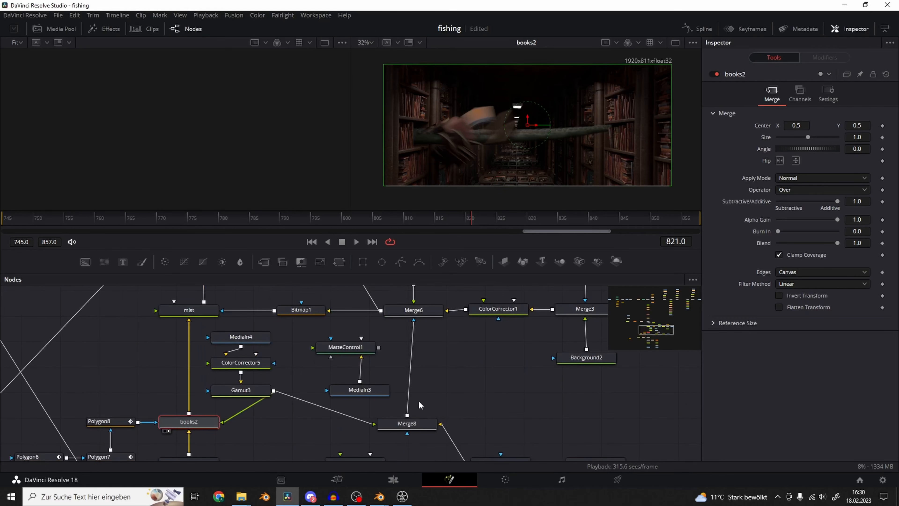
middle_drag(446, 401, 307, 408)
middle_drag(442, 337, 412, 360)
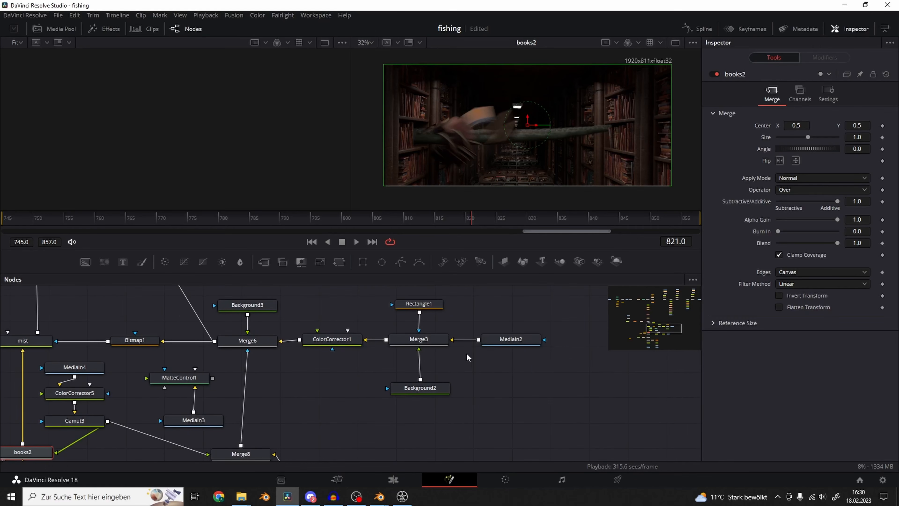
click(510, 340)
key(2)
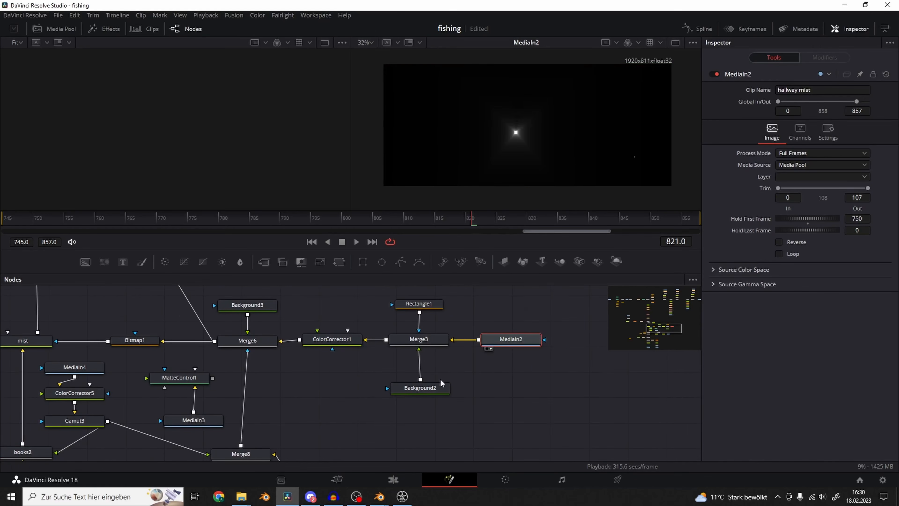
Show the Merge6 node in the second viewer to inspect the mist combined with the tentacle and books matte.
middle_drag(440, 378, 529, 306)
middle_drag(361, 321, 439, 317)
click(387, 335)
click(384, 374)
key(2)
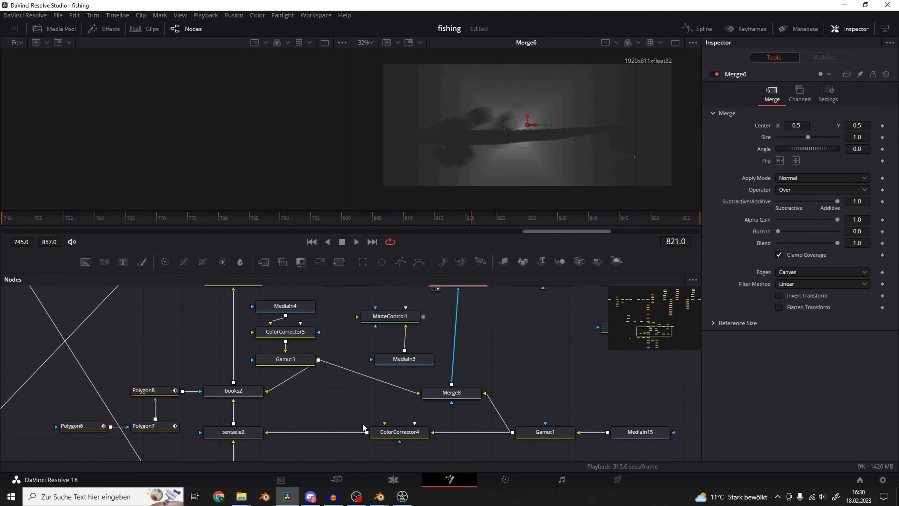
Trace the matte inputs around ColorCorrector4 and switch the second viewer back to MediaIn2's hallway mist.
click(392, 436)
middle_drag(460, 380, 320, 391)
click(555, 395)
key(2)
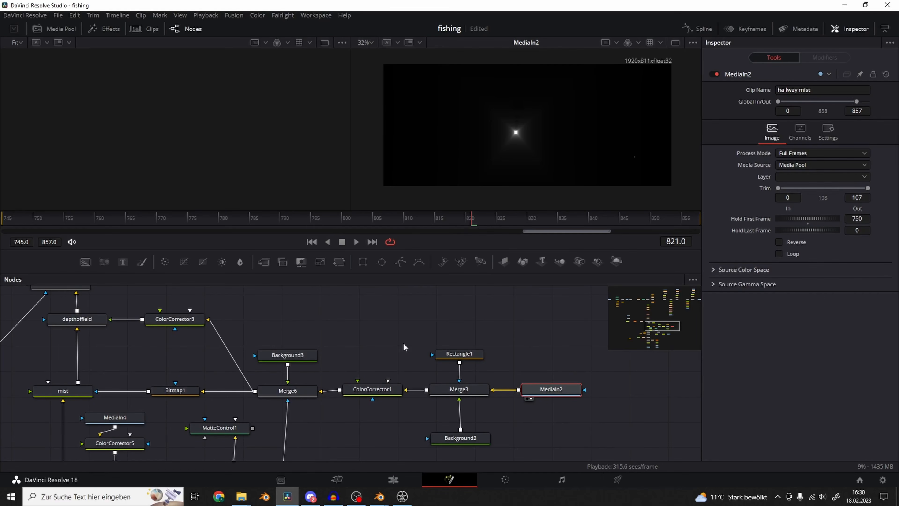
Show ColorCorrector1 and Merge6 in the second viewer to inspect the brightened mist and its combination with the tentacle and books matte.
middle_drag(309, 359, 371, 316)
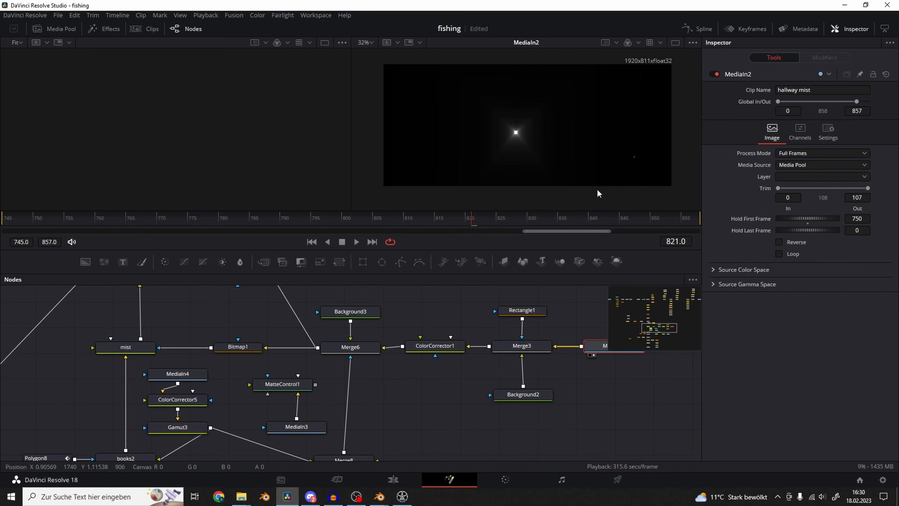
click(432, 348)
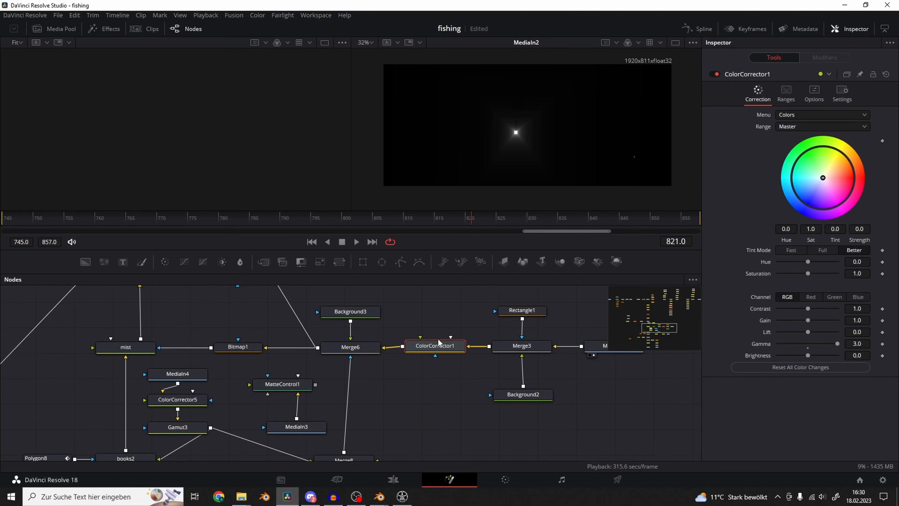
key(2)
middle_drag(401, 364, 461, 349)
click(411, 331)
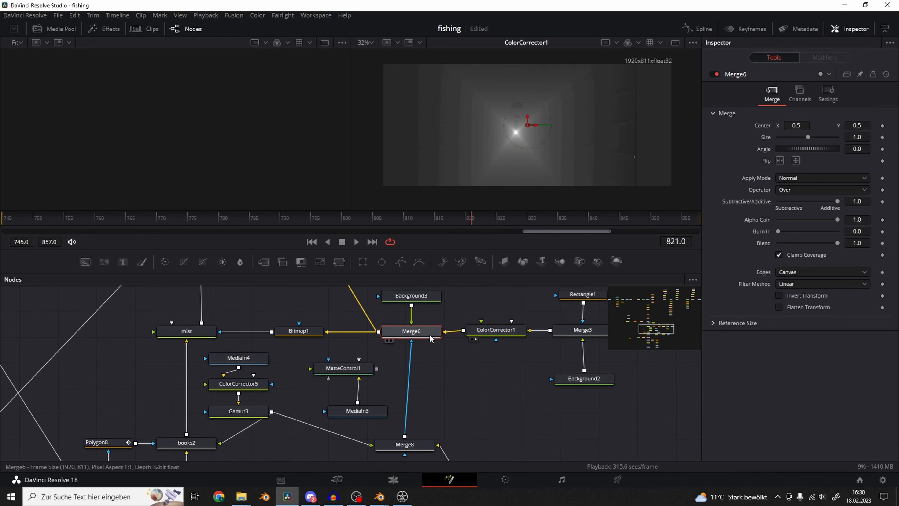
key(2)
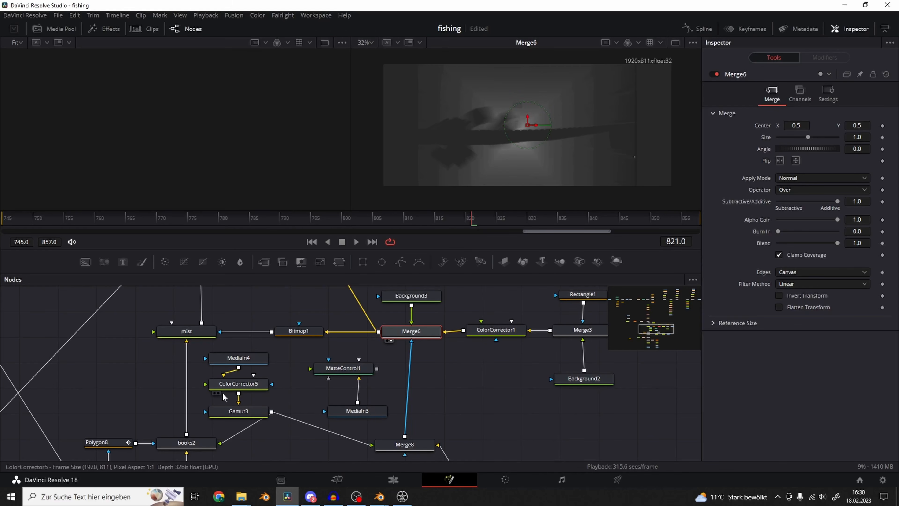
Step through MediaIn4, ColorCorrector5 and Gamut3 in the second viewer to inspect how the books 2 layer is processed.
middle_drag(224, 393, 350, 362)
click(371, 326)
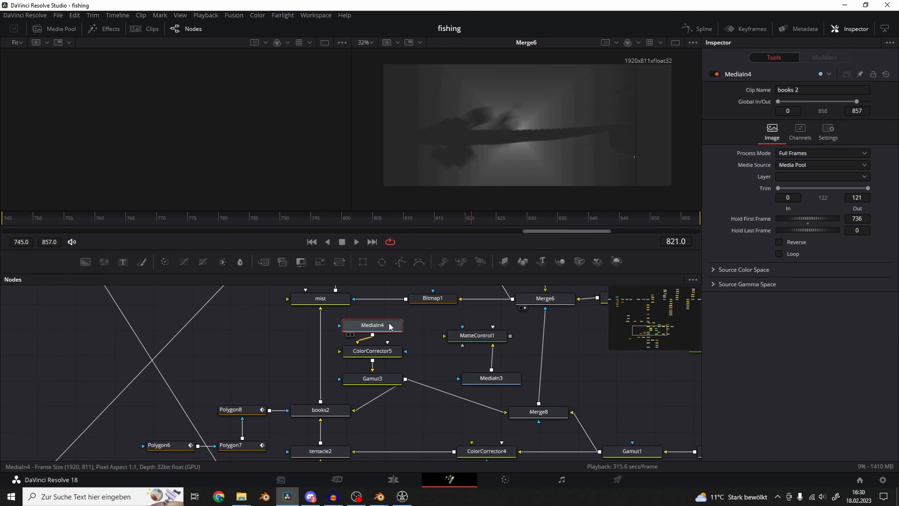
key(2)
click(389, 353)
key(2)
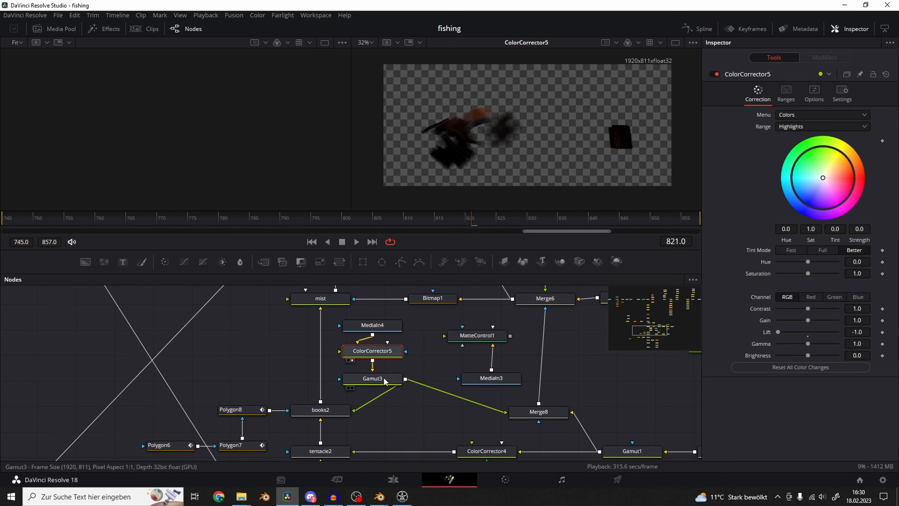
click(385, 379)
key(2)
Show the books2 merge in the second viewer to inspect the combined image before the mist.
middle_drag(538, 425, 544, 365)
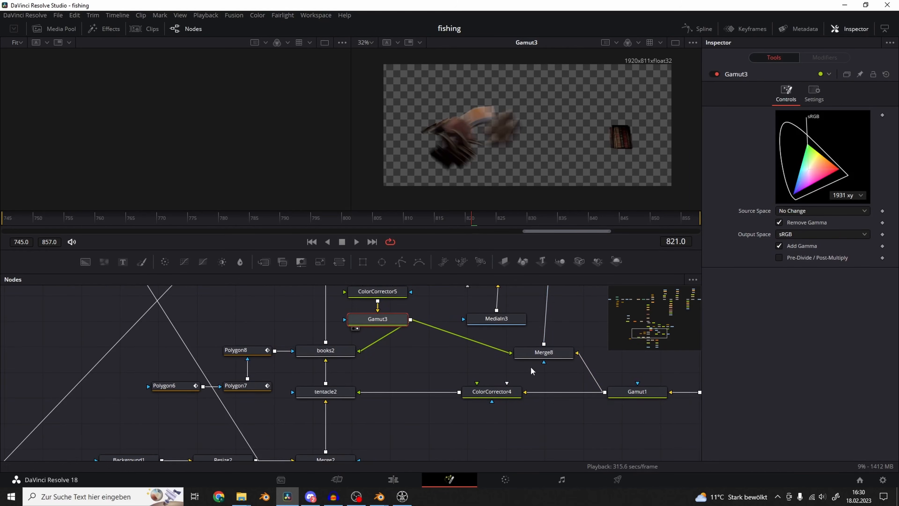
click(327, 350)
key(2)
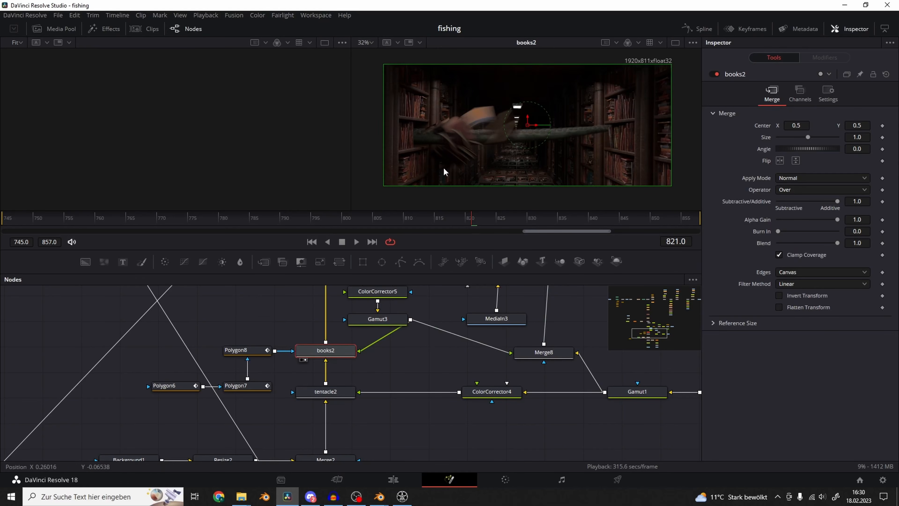
Show Merge6 and Bitmap1 in the second viewer to compare the mist pass with the luminance mask made from it.
middle_drag(329, 294, 376, 414)
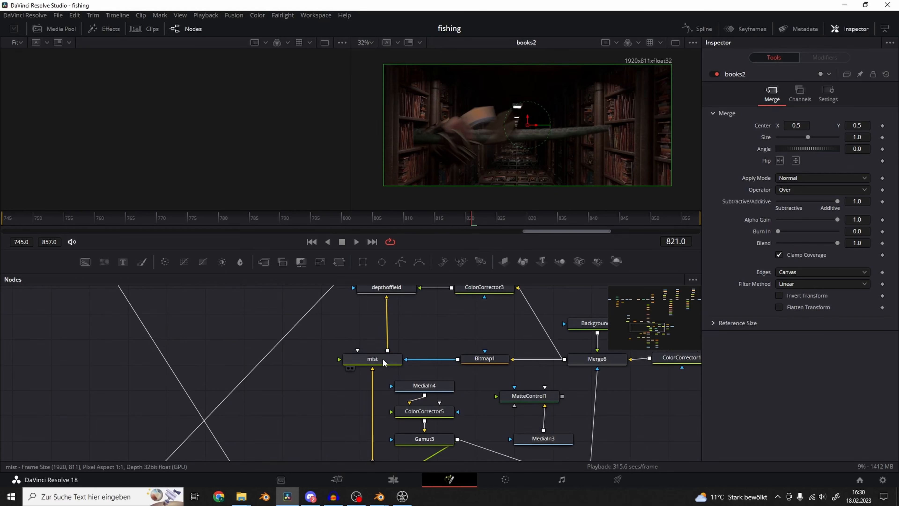
click(383, 361)
middle_drag(420, 364, 372, 366)
key(2)
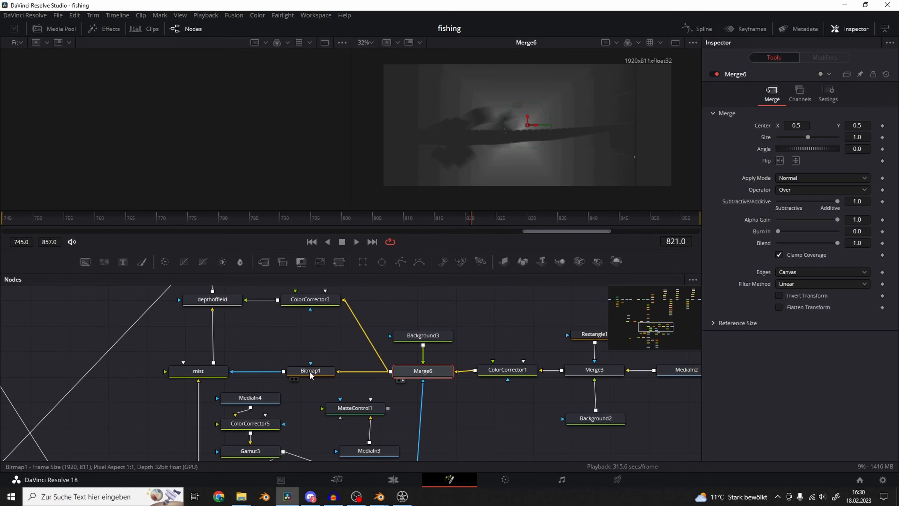
click(311, 375)
key(2)
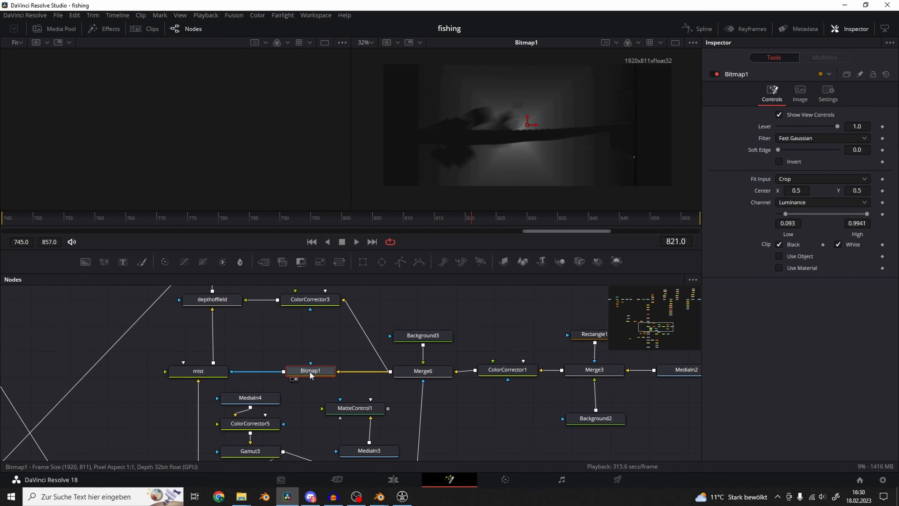
Show the mist node in the second viewer and toggle it off and on to compare the hallway with and without mist.
click(210, 376)
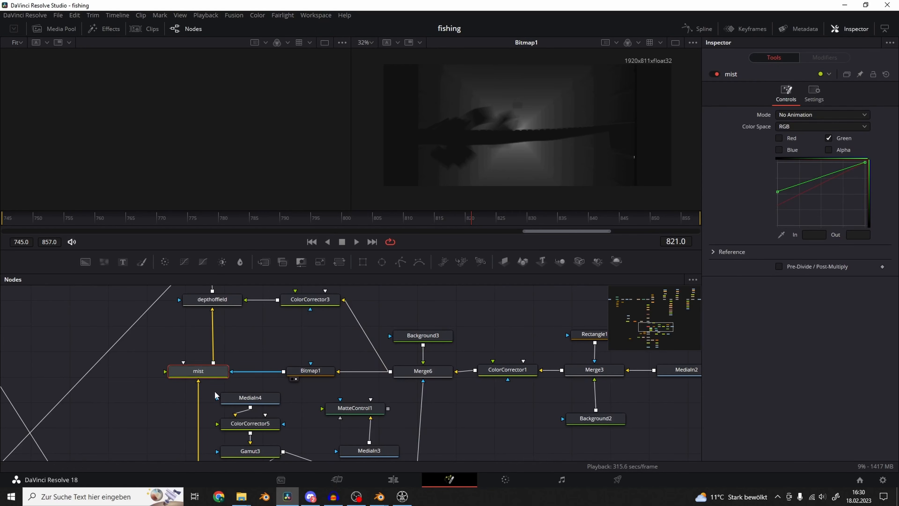
middle_drag(214, 391, 326, 381)
key(2)
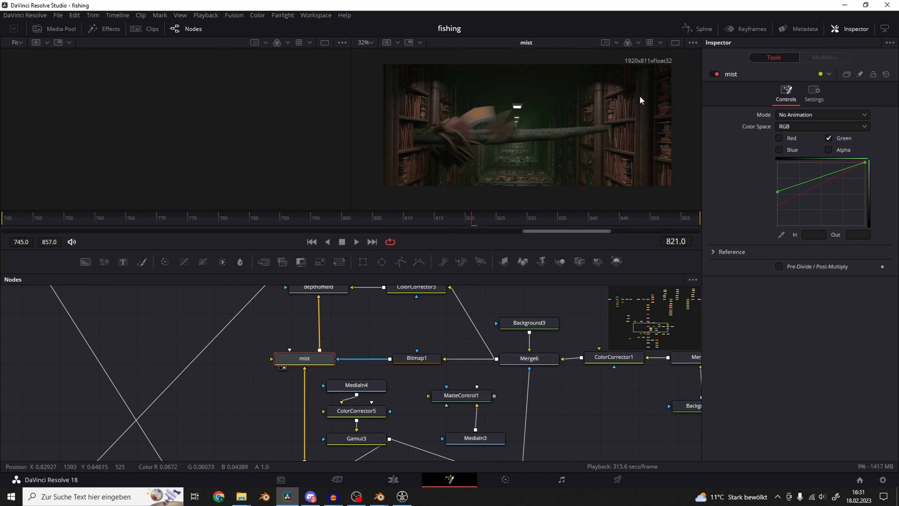
click(716, 74)
click(716, 74)
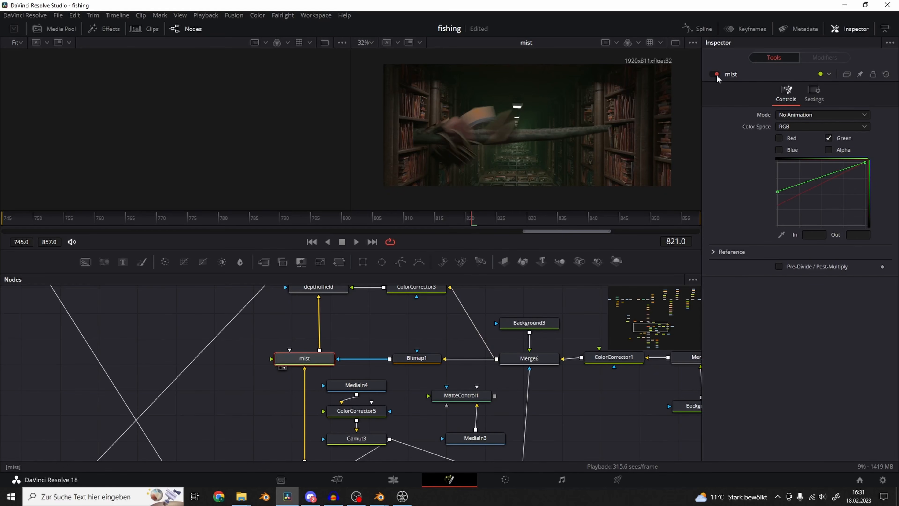
scroll(491, 149, up, 2)
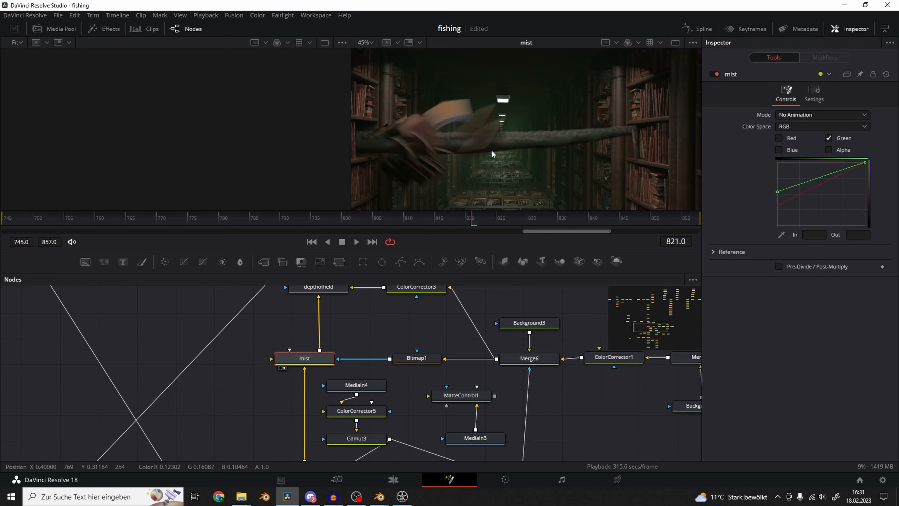
Switch to Blender and set the world background strength to 0 for the hallway scene.
click(379, 497)
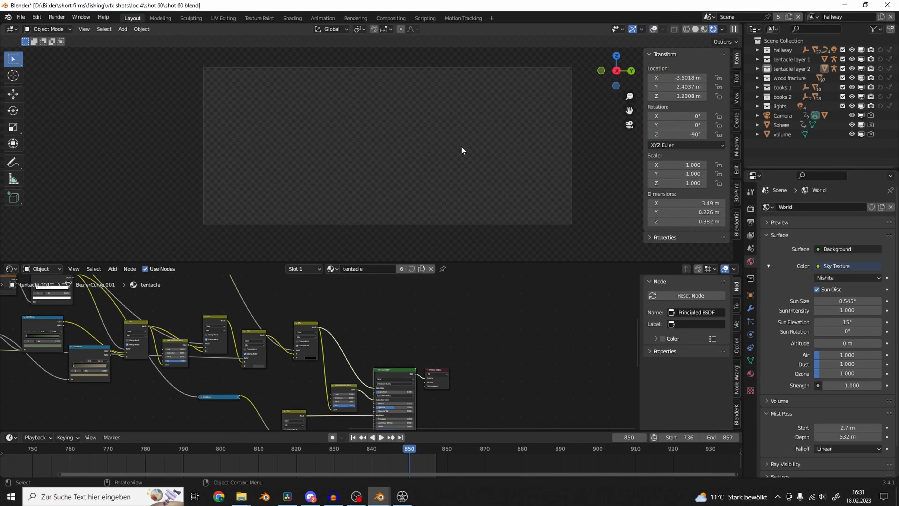
scroll(461, 146, up, 1)
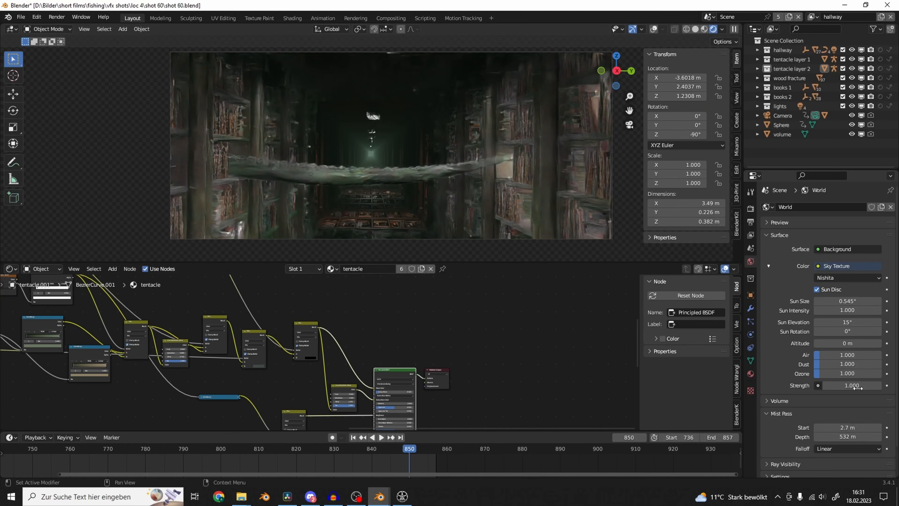
drag(854, 387, 818, 386)
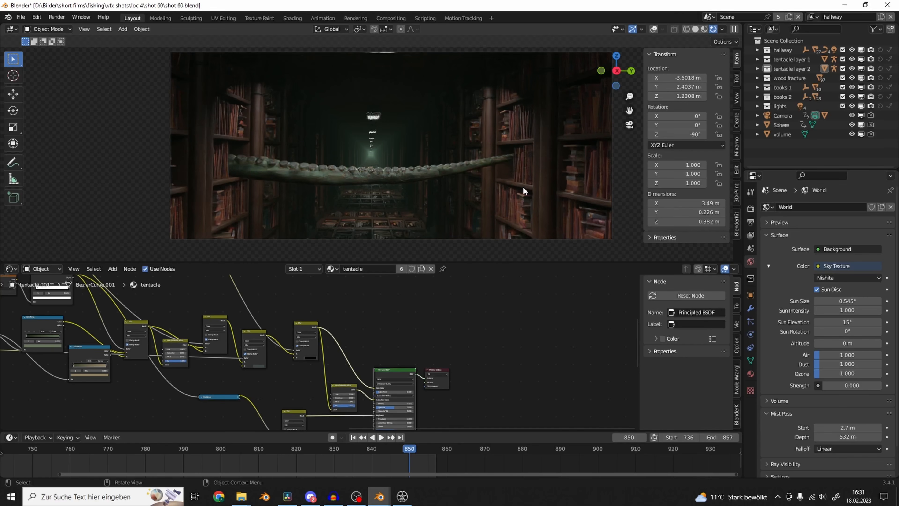
Select the volume object to inspect its Emission volume material and show the viewport overlays.
click(782, 134)
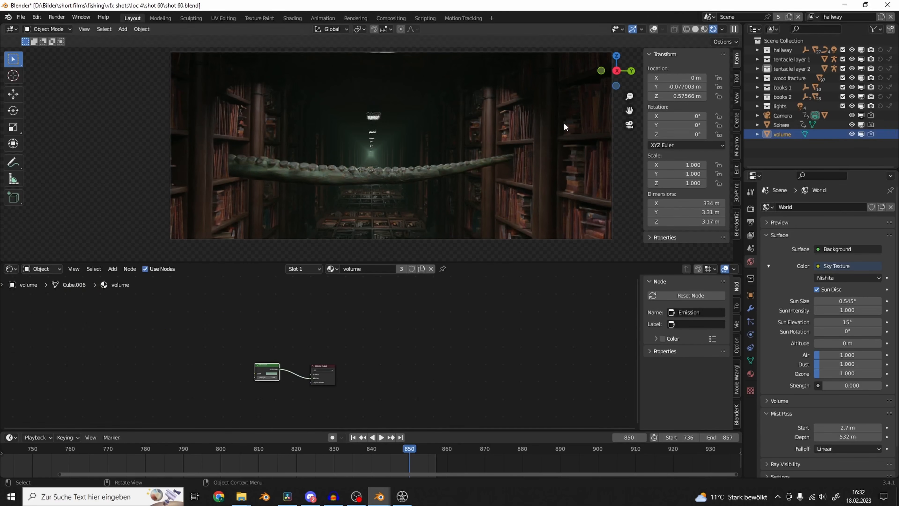
key(Home)
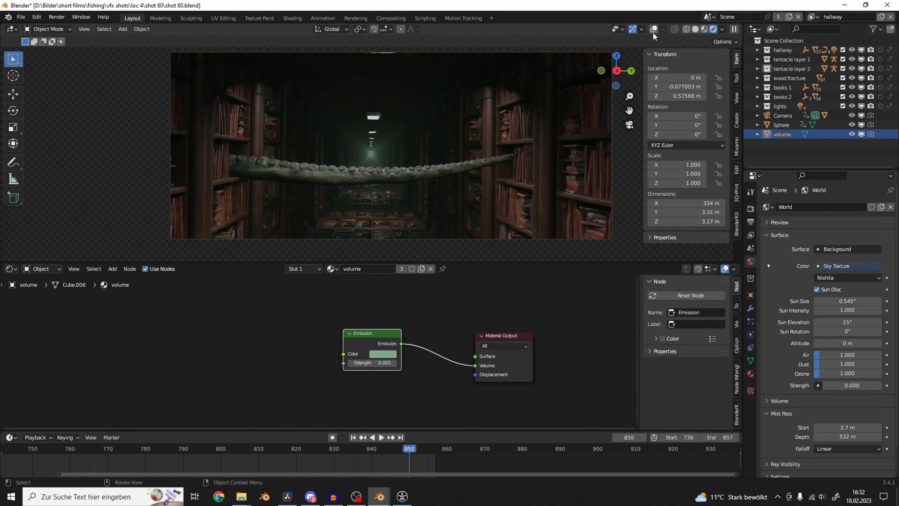
click(654, 30)
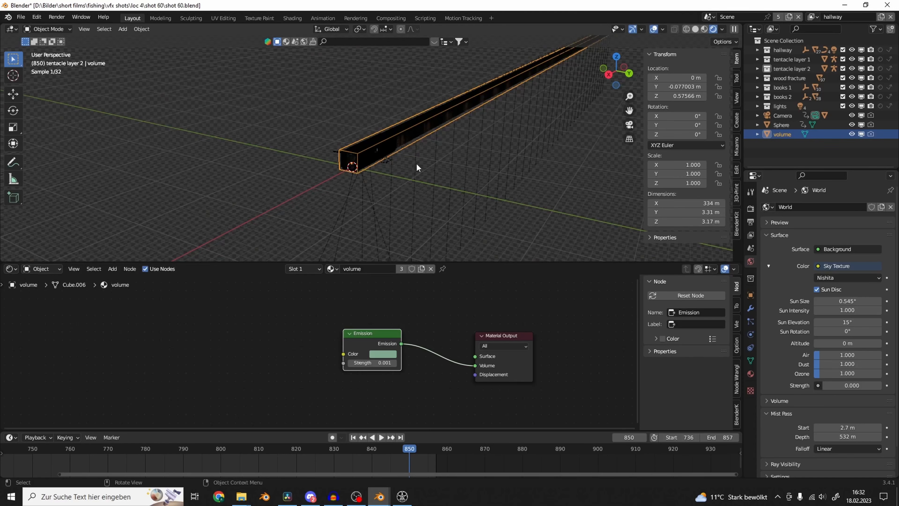
Return to the camera view in solid shading and switch back to DaVinci Resolve.
key(KP_0)
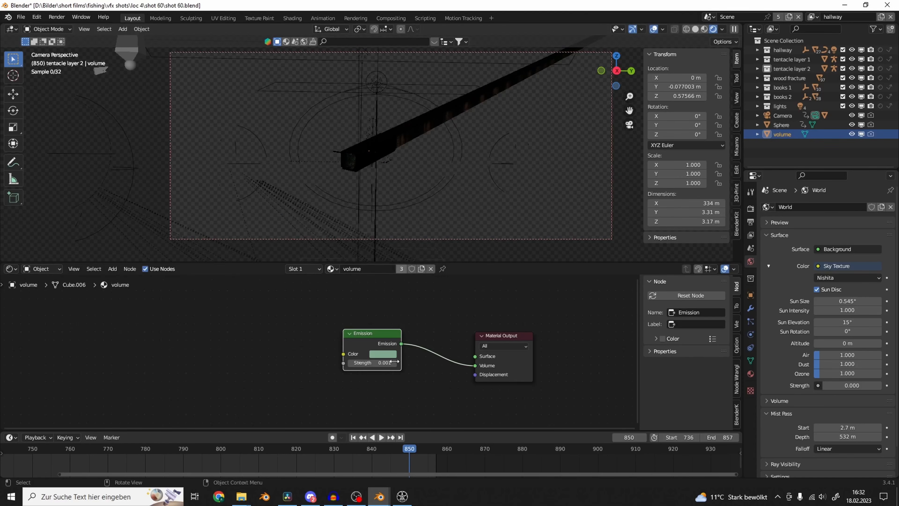
scroll(403, 301, up, 1)
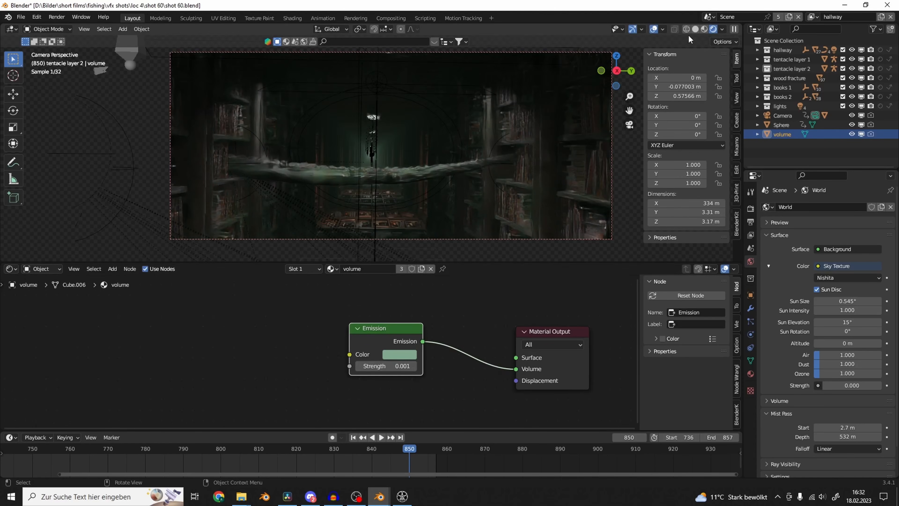
click(695, 30)
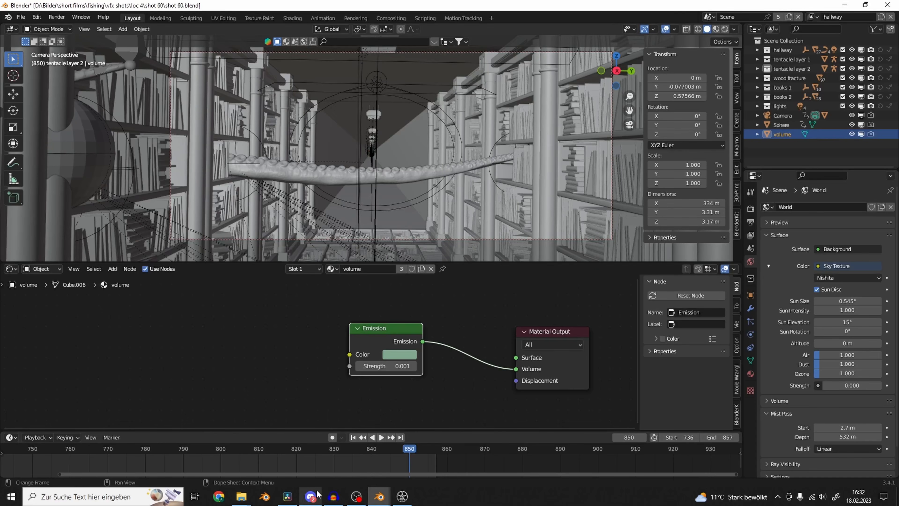
click(287, 496)
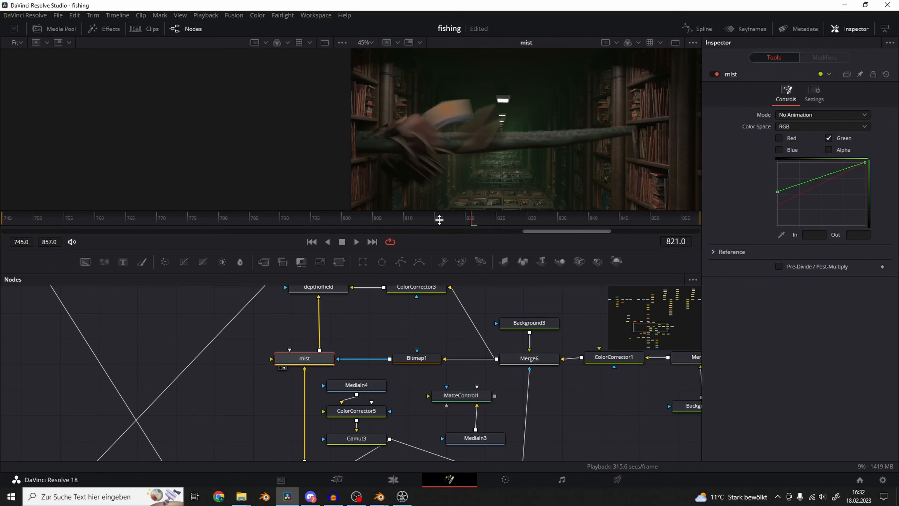
Try a Blend of 0.646 on the mist node and undo the change.
click(815, 96)
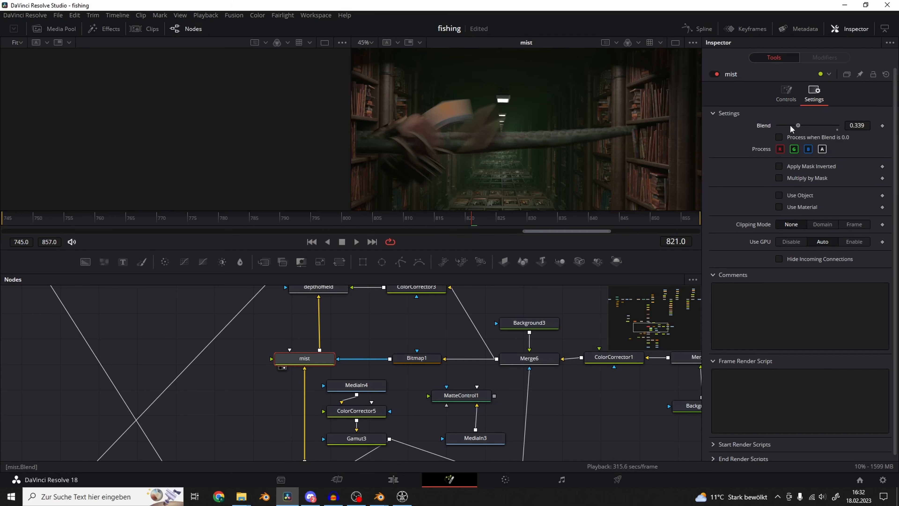
drag(790, 126, 816, 126)
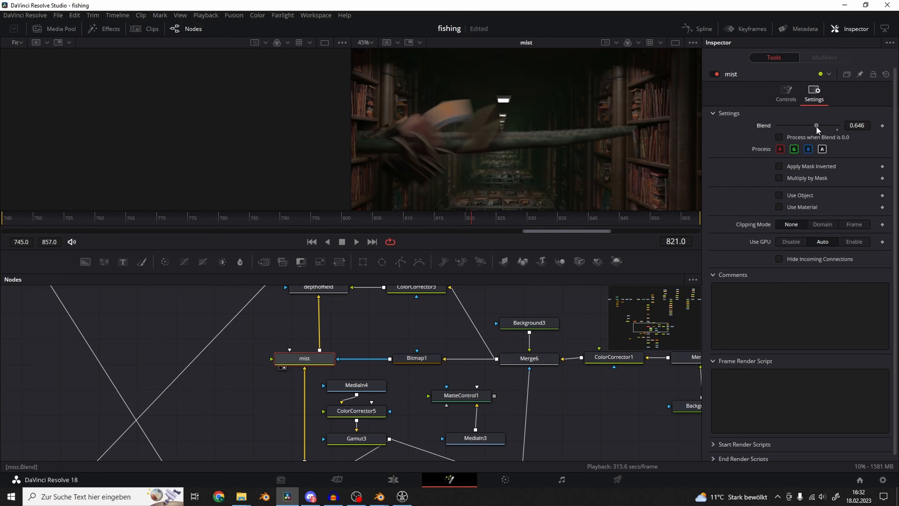
middle_drag(434, 313, 420, 317)
key(ctrl+z)
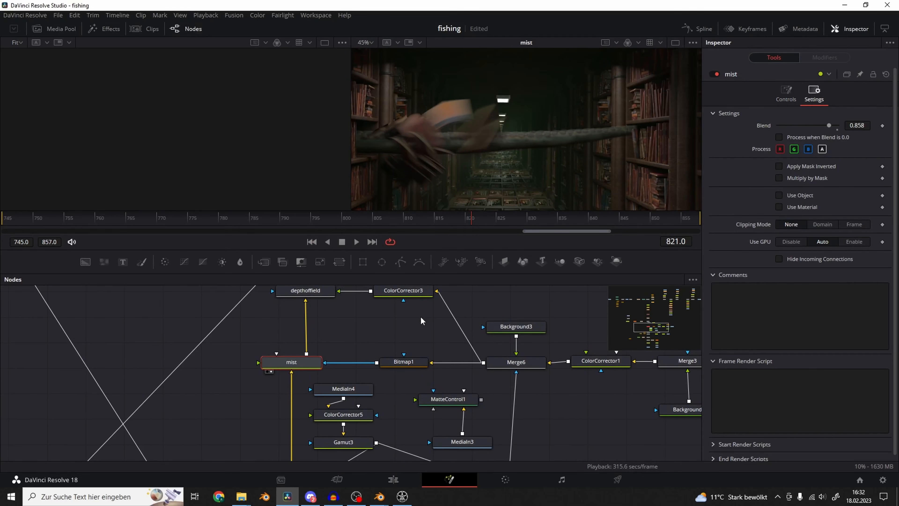
Show the depthoffield node in the second viewer and examine the blur on the tentacle and the distant hallway.
middle_drag(338, 334, 391, 371)
click(360, 339)
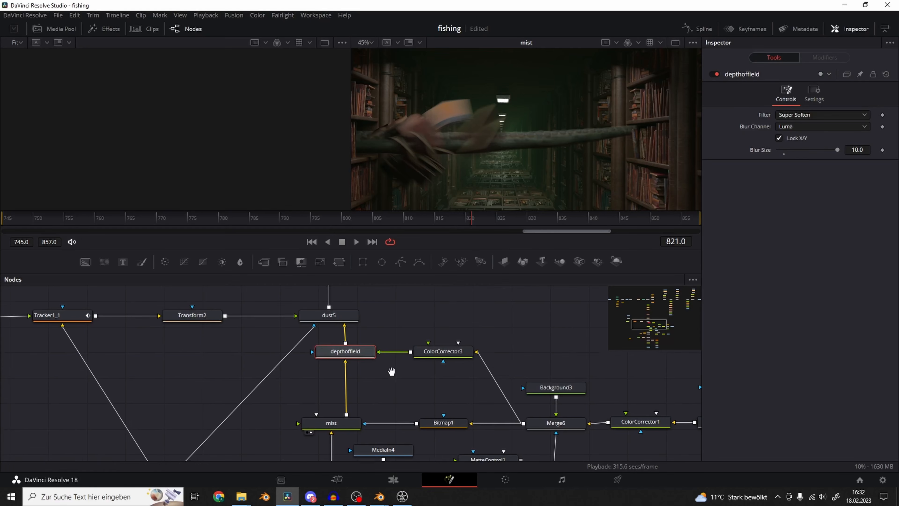
key(2)
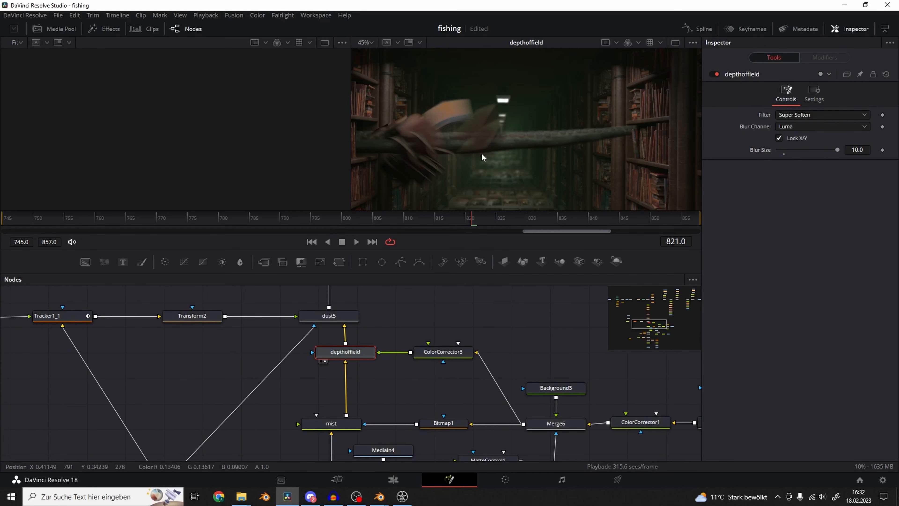
scroll(482, 157, up, 8)
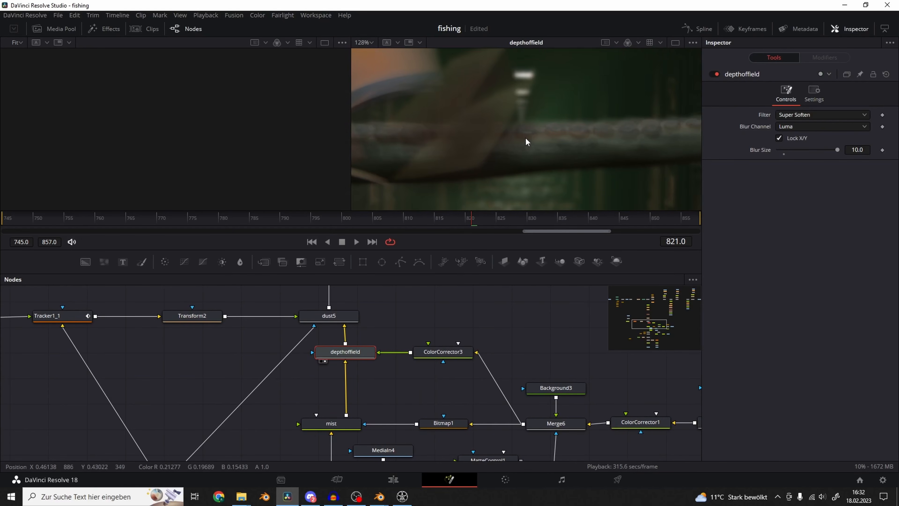
scroll(530, 138, down, 8)
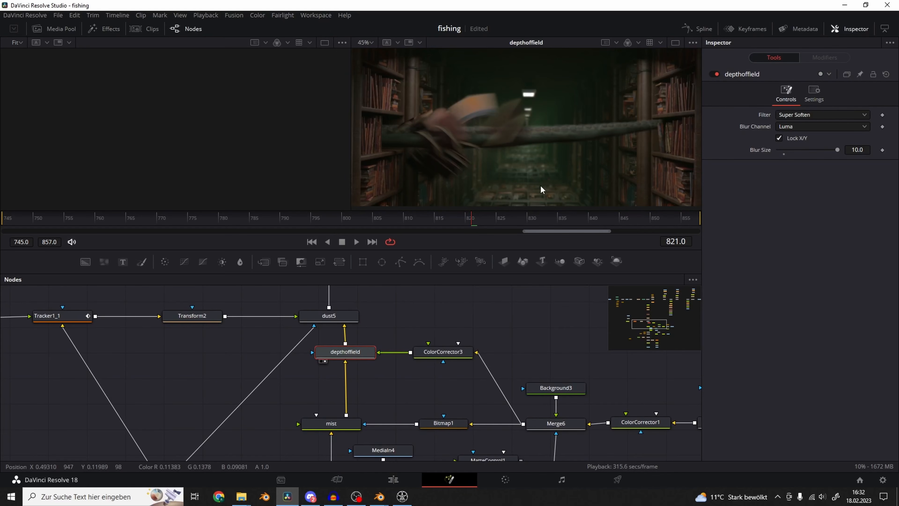
Align the depthoffield node directly above mist with ColorCorrector3 level beside it, and examine the depthoffield blur up close.
drag(362, 353, 347, 370)
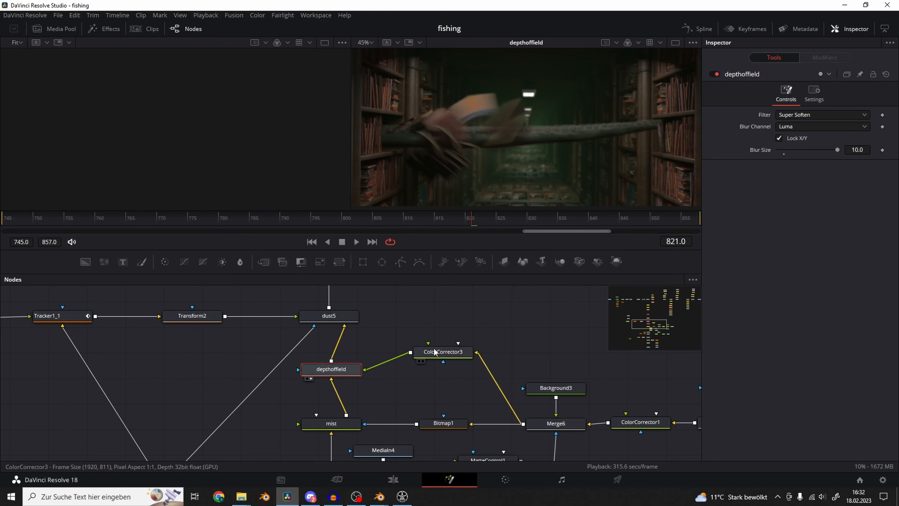
drag(435, 350, 421, 367)
click(350, 368)
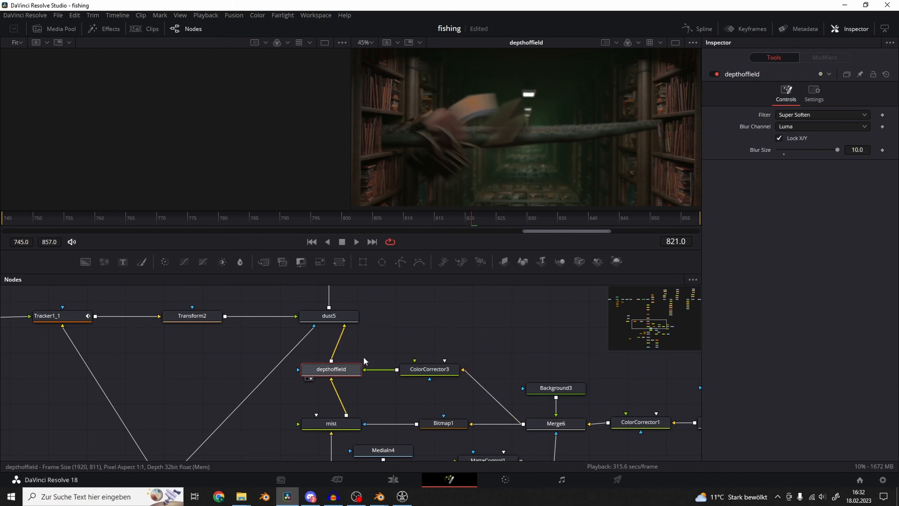
scroll(492, 126, up, 8)
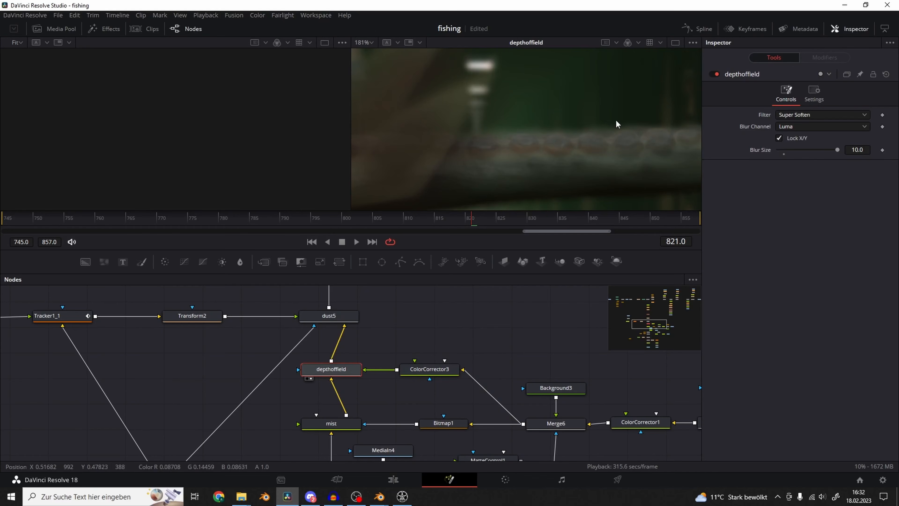
Show the dust5 merge in the second viewer and examine the dust it adds over the depthoffield result.
scroll(617, 124, down, 3)
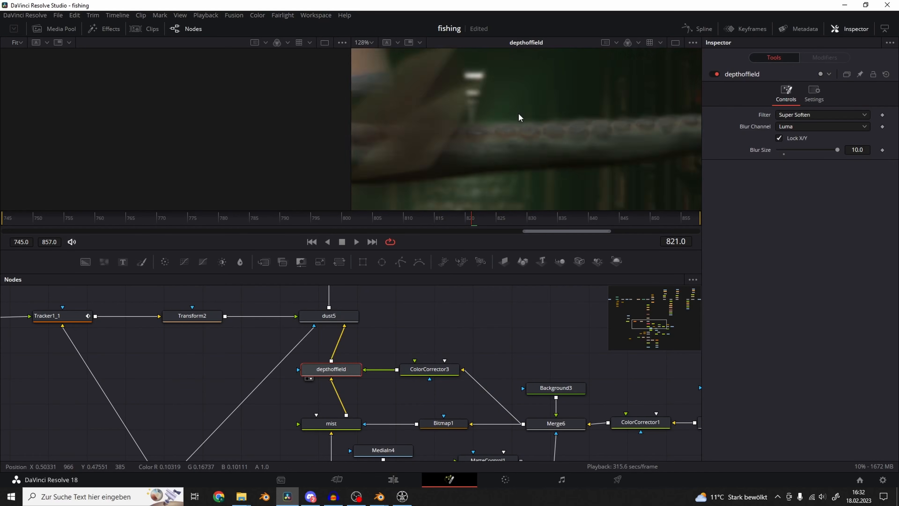
ctrl+scroll(519, 114, down, 4)
middle_drag(403, 331, 439, 365)
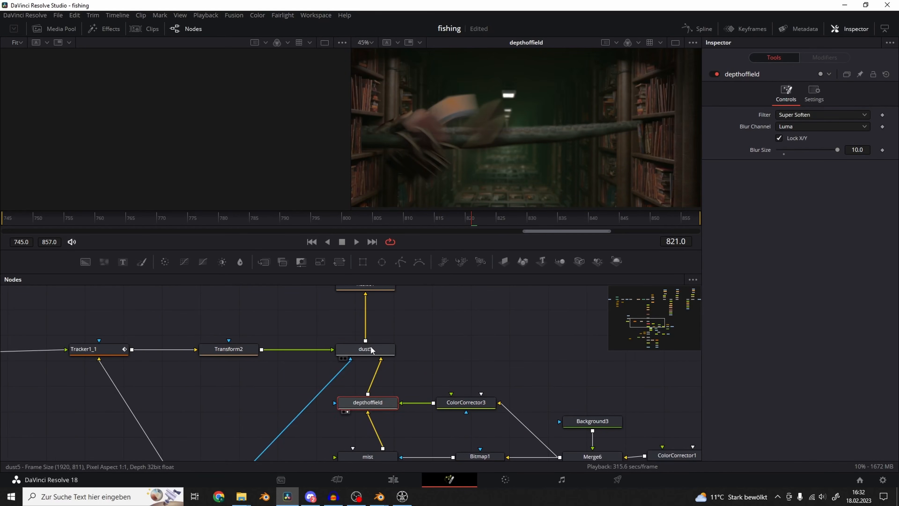
click(371, 349)
key(2)
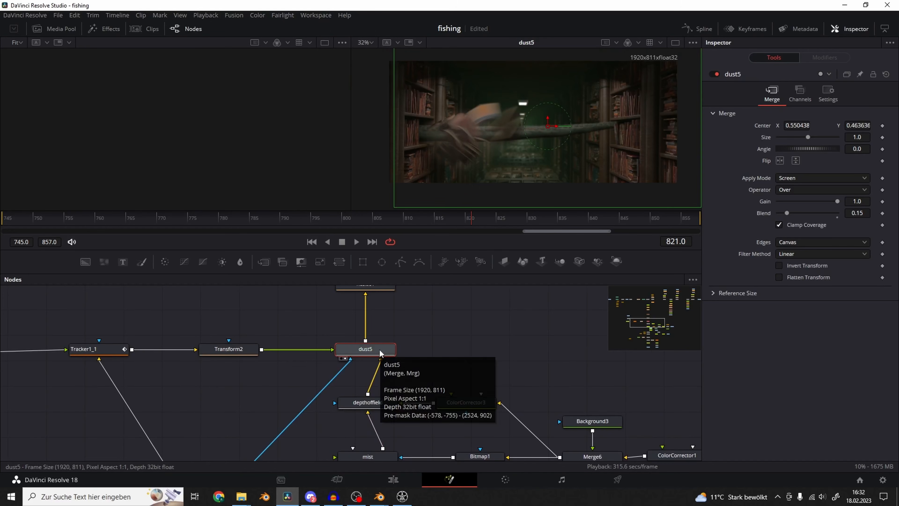
click(373, 410)
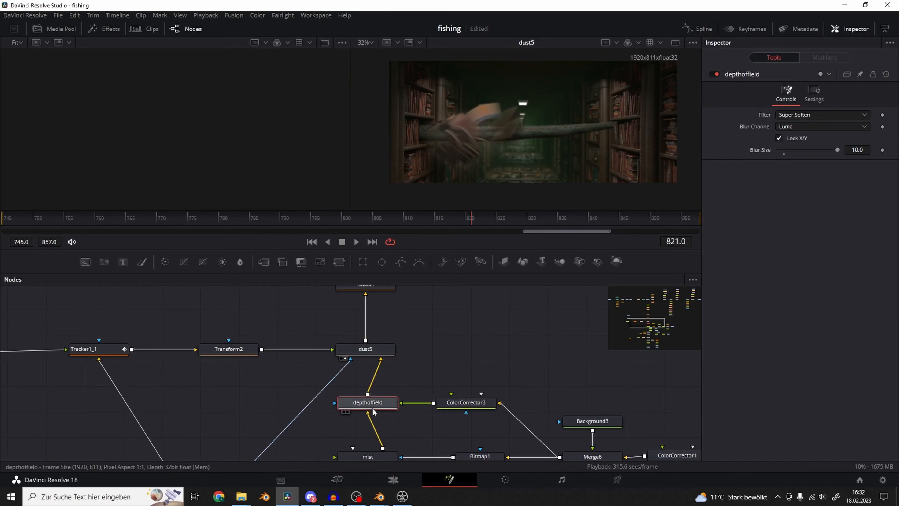
click(365, 349)
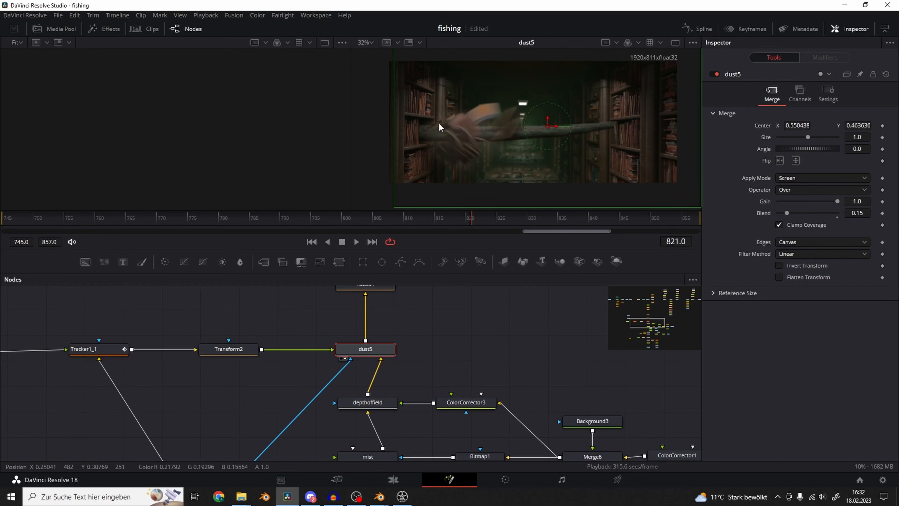
scroll(439, 125, up, 2)
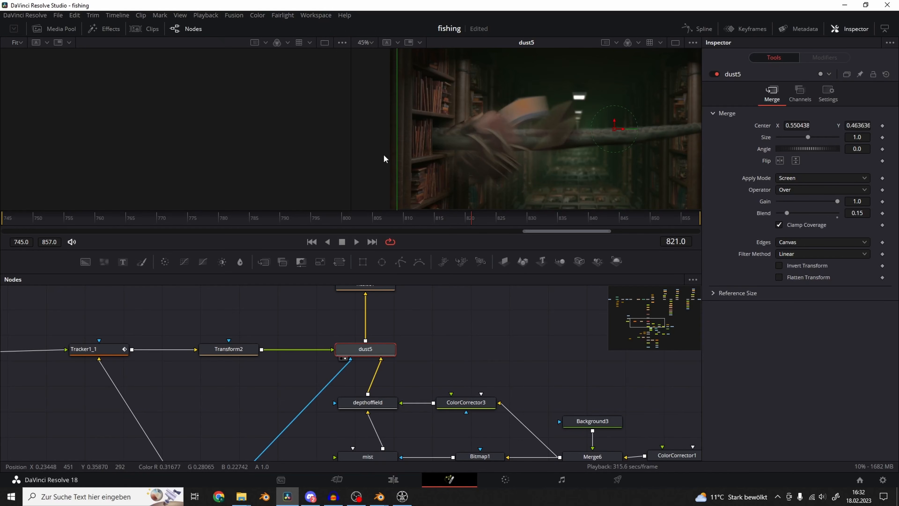
Show the Resize1 node in the second viewer and view the whole resized frame.
middle_drag(368, 316, 373, 388)
click(372, 356)
key(2)
ctrl+scroll(569, 141, down, 1)
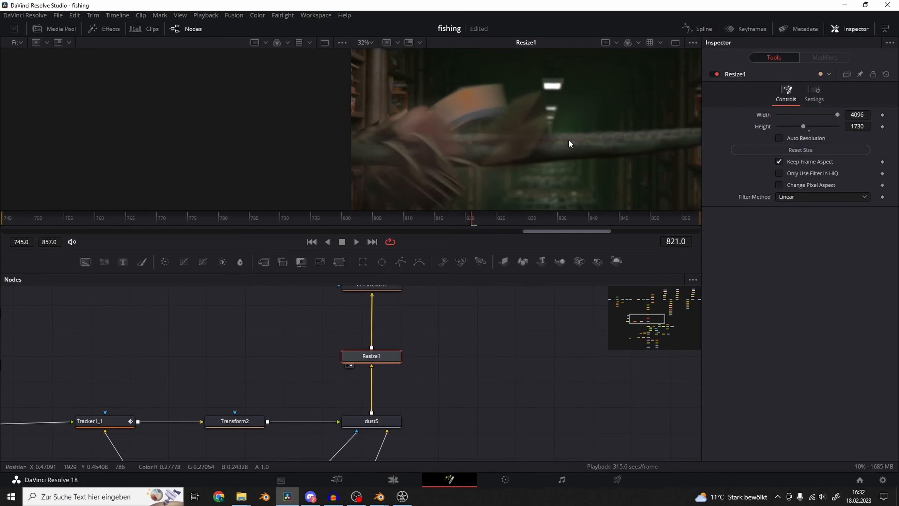
scroll(569, 142, down, 1)
scroll(583, 141, down, 1)
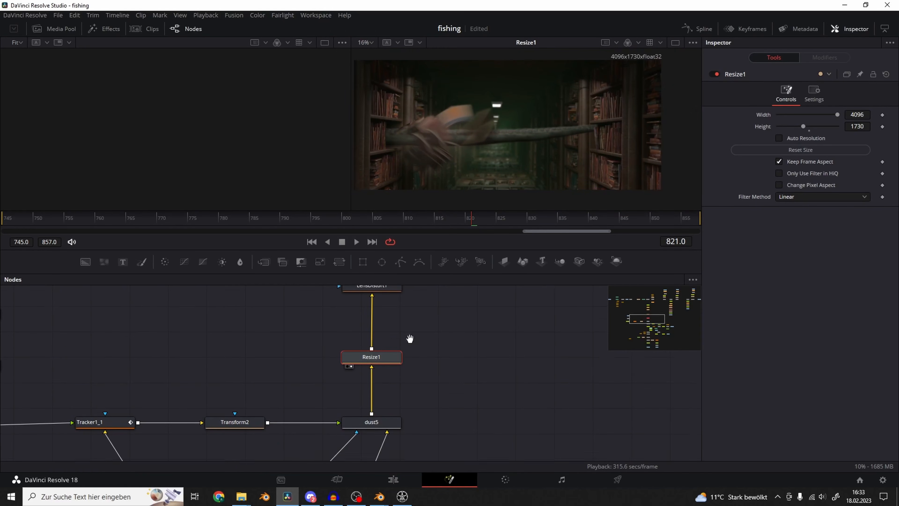
Show LensDistort1 and Transform5 in turn in the second viewer, examining the bookshelf near the frame edge.
middle_drag(410, 338, 408, 399)
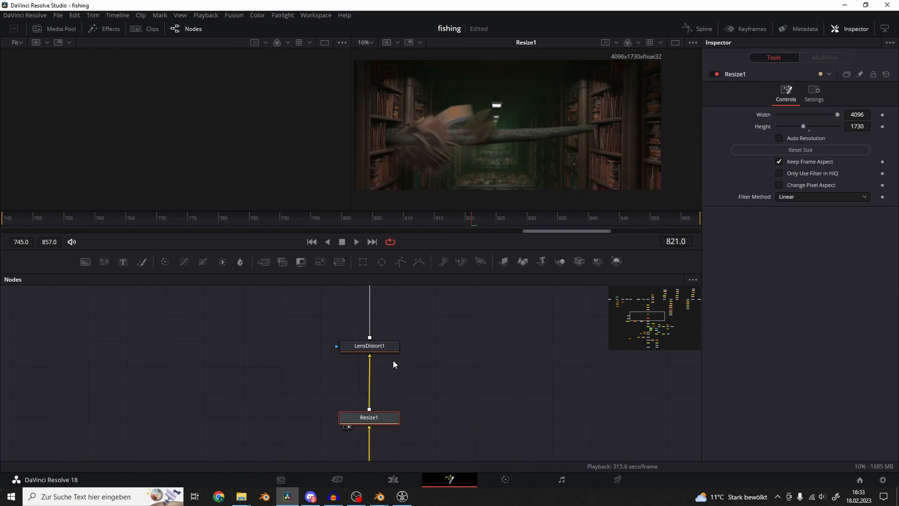
click(390, 346)
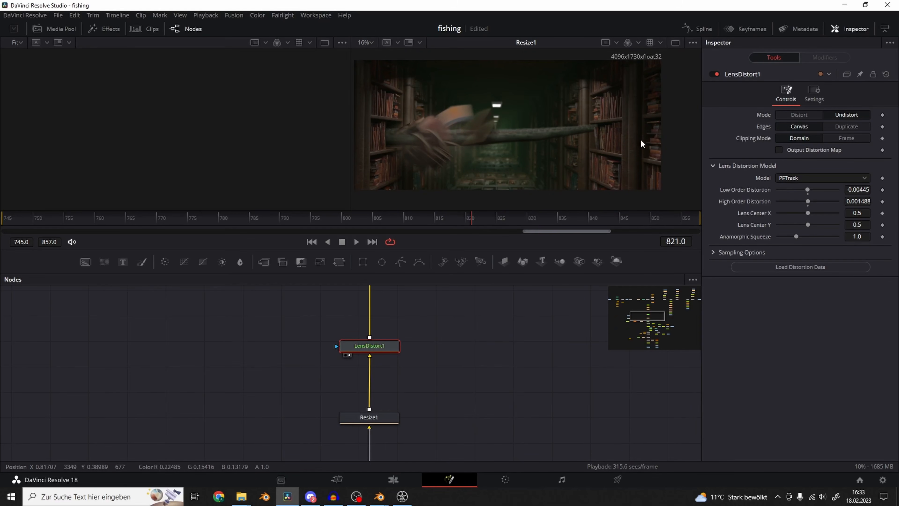
key(2)
scroll(438, 170, up, 2)
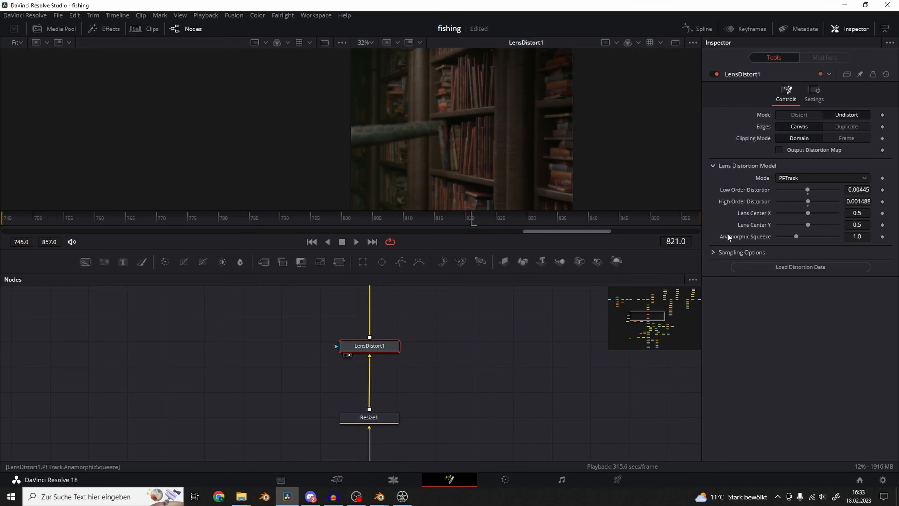
middle_drag(365, 321, 386, 381)
click(404, 312)
key(2)
Show the ChromaticAberration node in the second viewer and examine the colour fringes on the books up close.
middle_drag(405, 311, 434, 411)
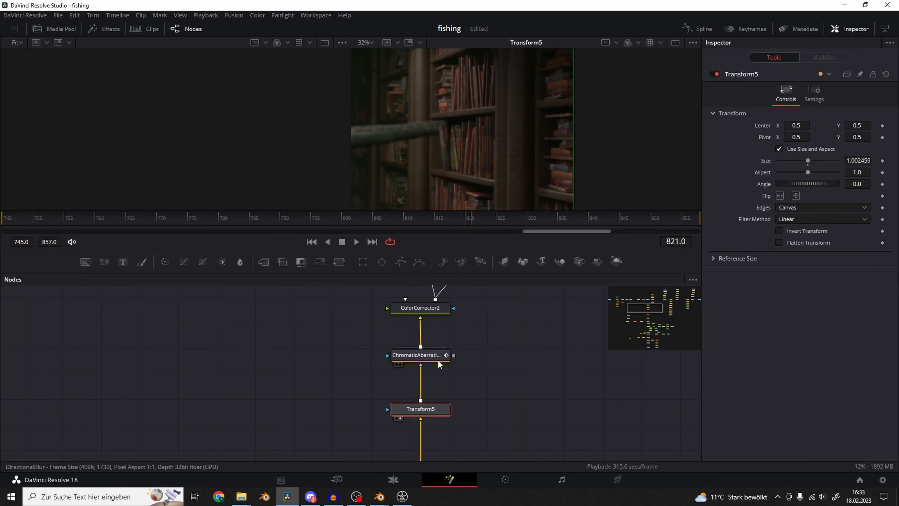
click(438, 360)
scroll(537, 113, up, 5)
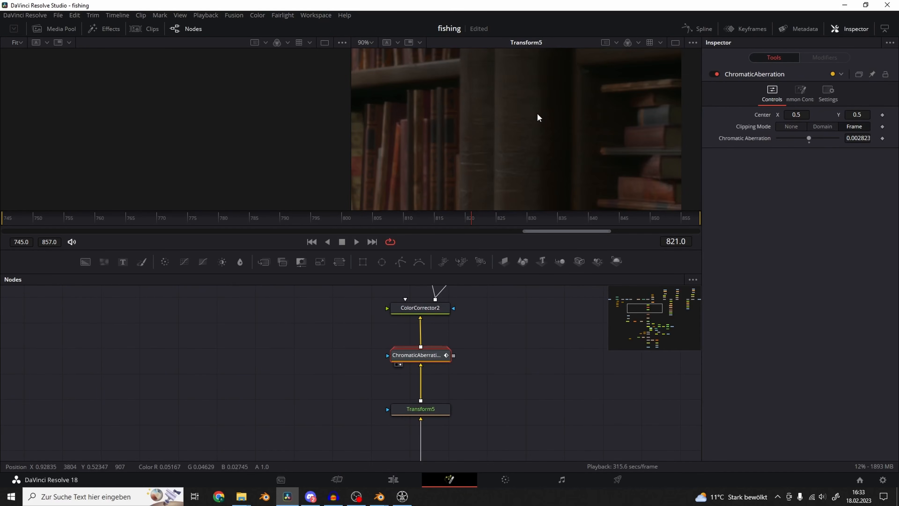
key(2)
scroll(498, 104, up, 2)
middle_drag(504, 116, 414, 94)
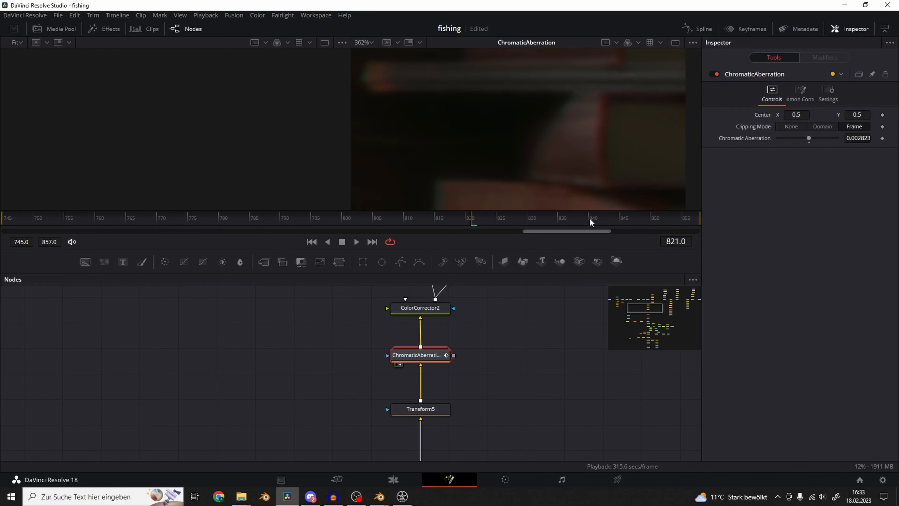
Enlarge the viewer area and switch ChromaticAberration off and back on to compare the fringing.
drag(594, 209, 577, 301)
click(715, 74)
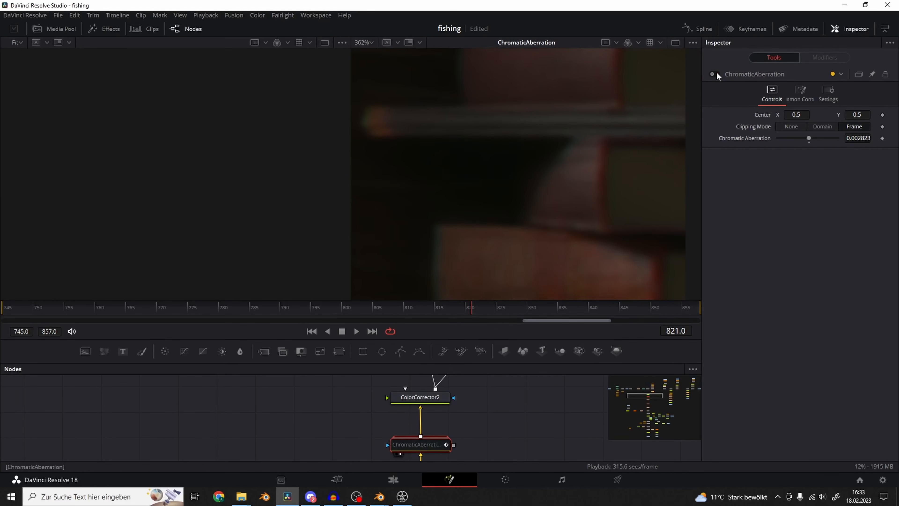
click(716, 74)
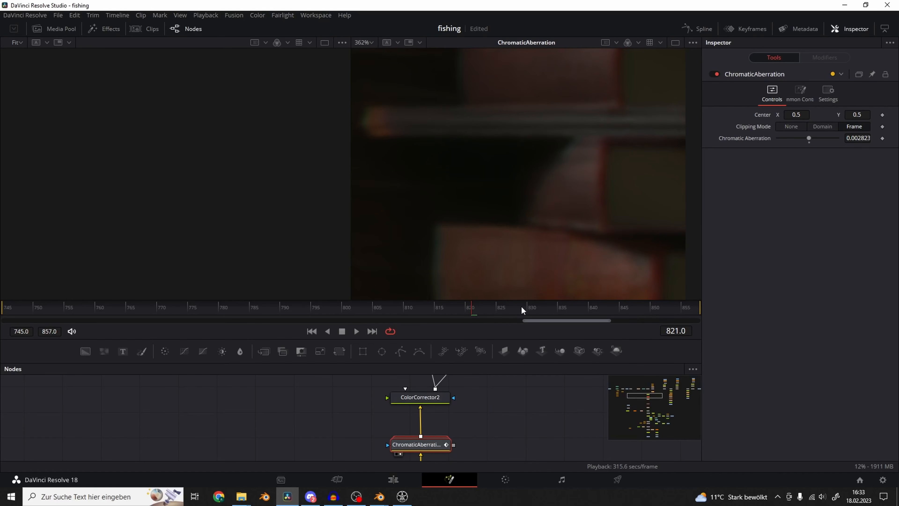
Shrink the viewer area again and show ColorCorrector2 fitted to the second viewer.
drag(522, 299, 520, 225)
scroll(498, 332, up, 3)
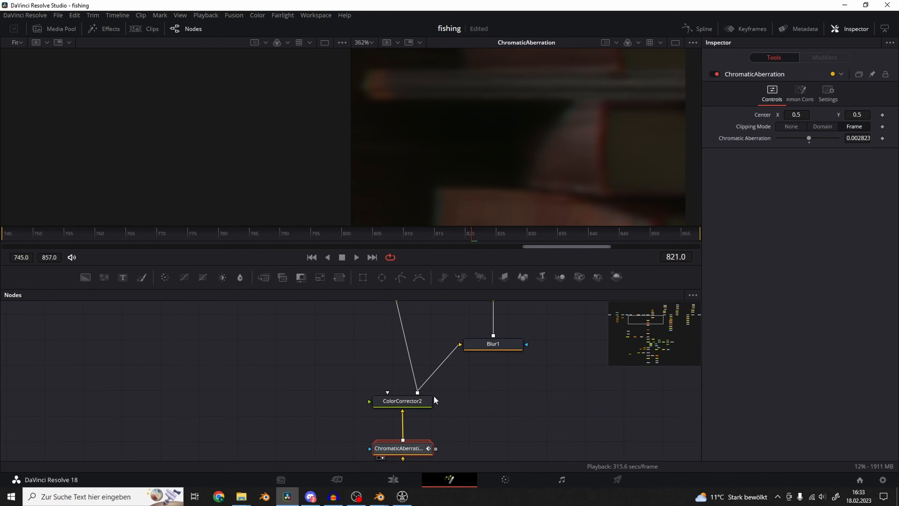
click(421, 400)
key(ctrl+f)
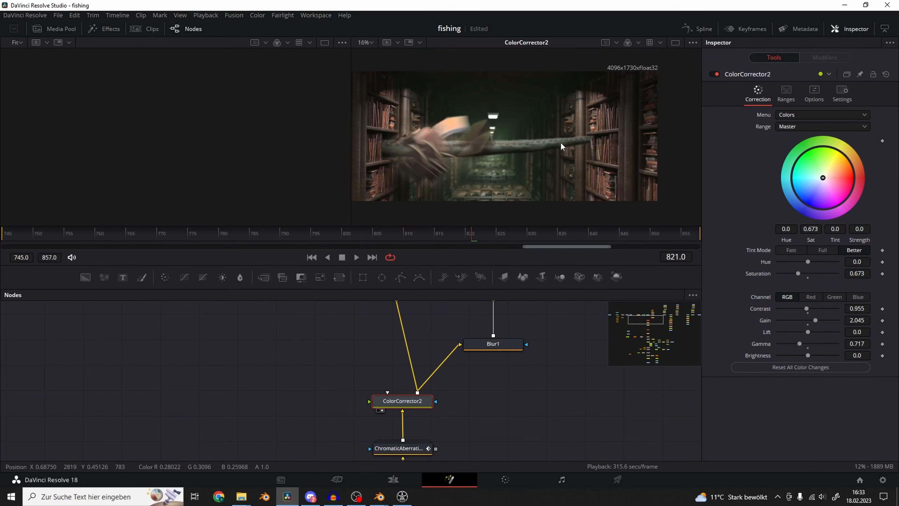
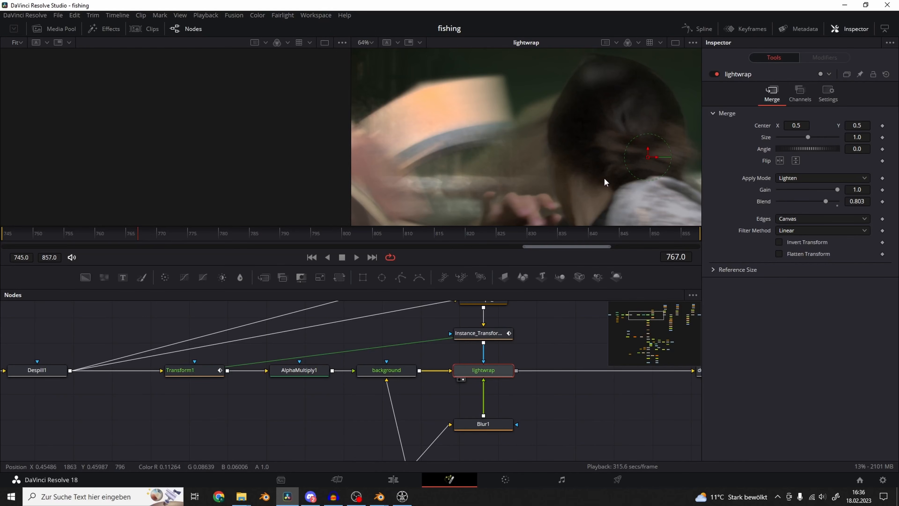
Show the background merge in the second viewer to examine the woman composited over the library without light wrap.
scroll(570, 130, down, 2)
scroll(571, 130, down, 1)
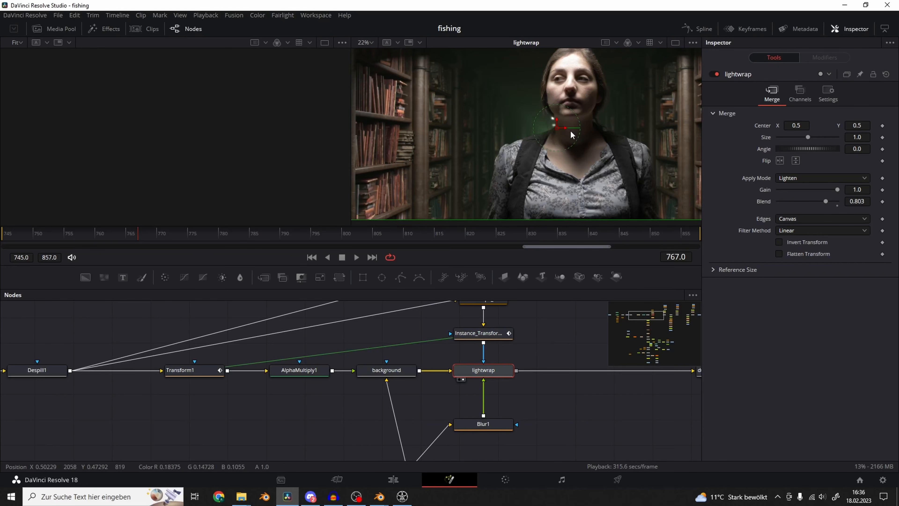
middle_drag(366, 395, 431, 386)
click(424, 352)
key(2)
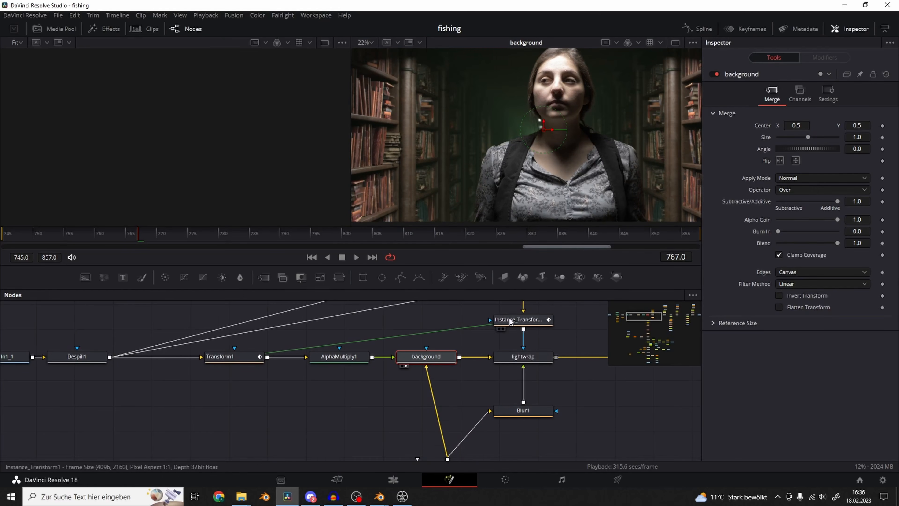
Show the lightwrap merge in the second viewer and compare the woman's edges up close.
middle_drag(534, 358, 515, 366)
click(515, 365)
key(2)
scroll(544, 155, up, 3)
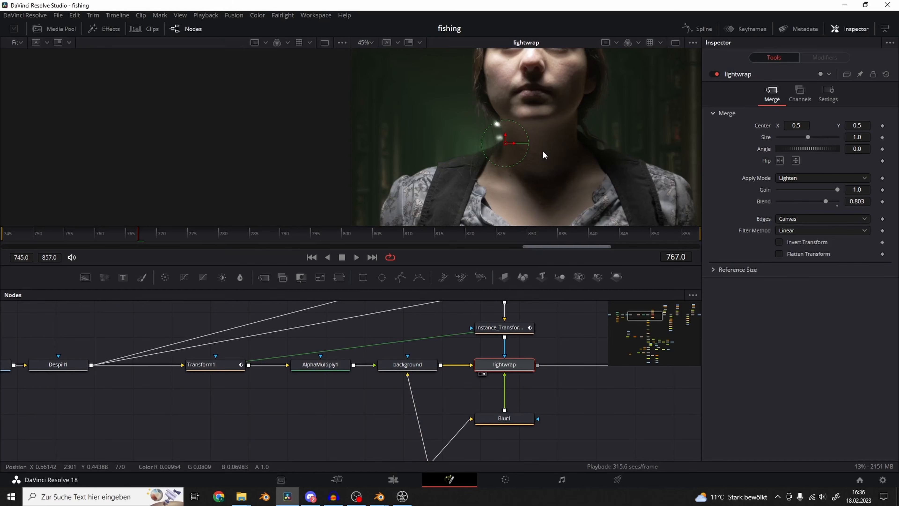
scroll(543, 150, down, 5)
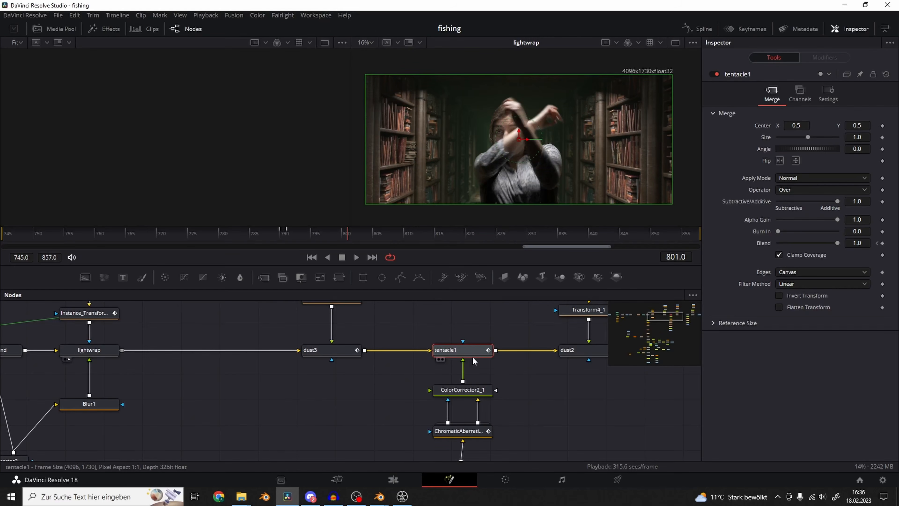
Show the tentacle1 merge and its source MediaIn14, the foreground tentacle render, in the second viewer.
key(2)
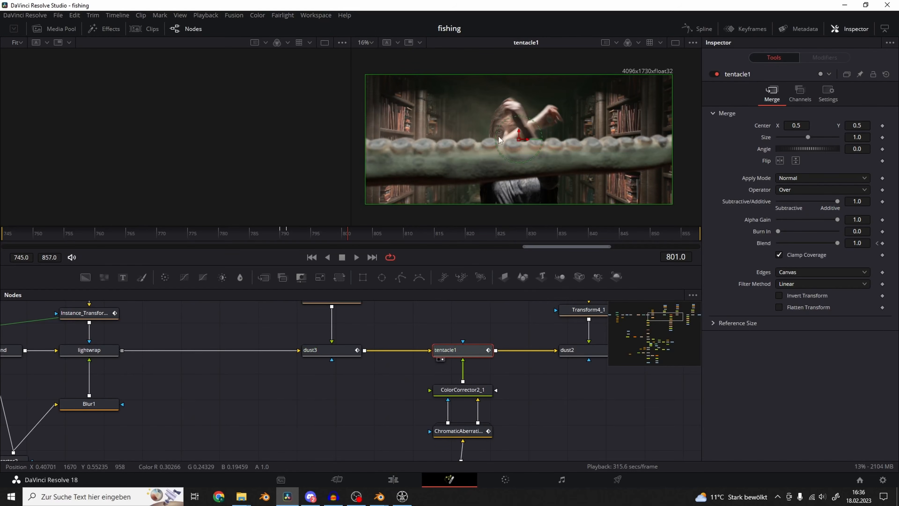
scroll(454, 407, down, 10)
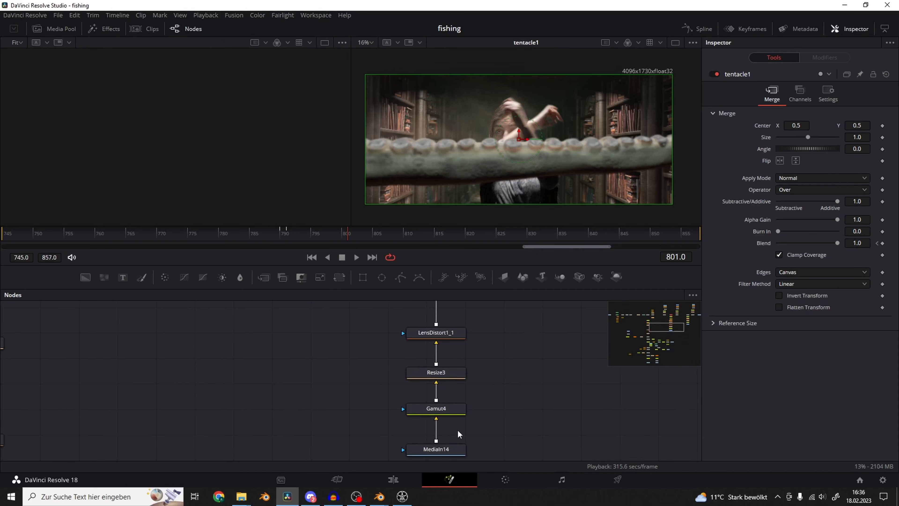
click(450, 401)
key(2)
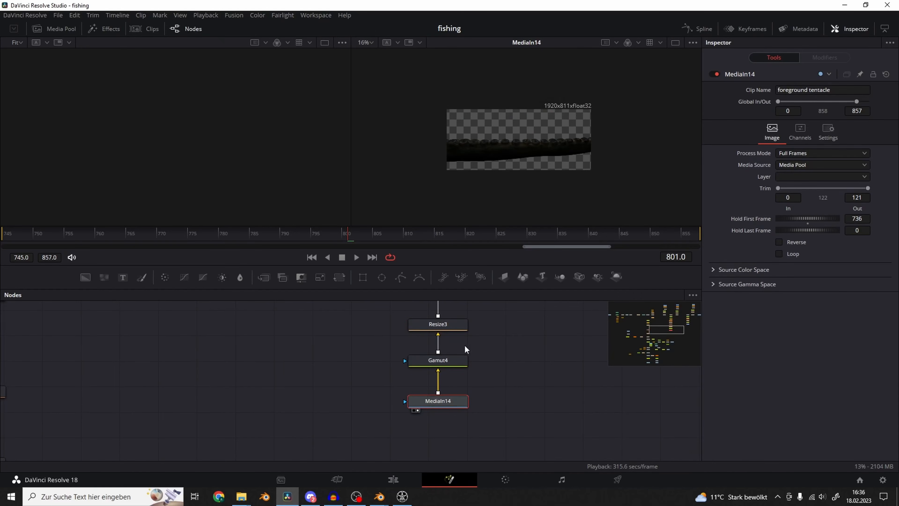
Show Gamut4 and Resize3 of the foreground tentacle branch in turn in the second viewer.
click(455, 362)
key(2)
scroll(449, 368, up, 3)
click(448, 367)
key(2)
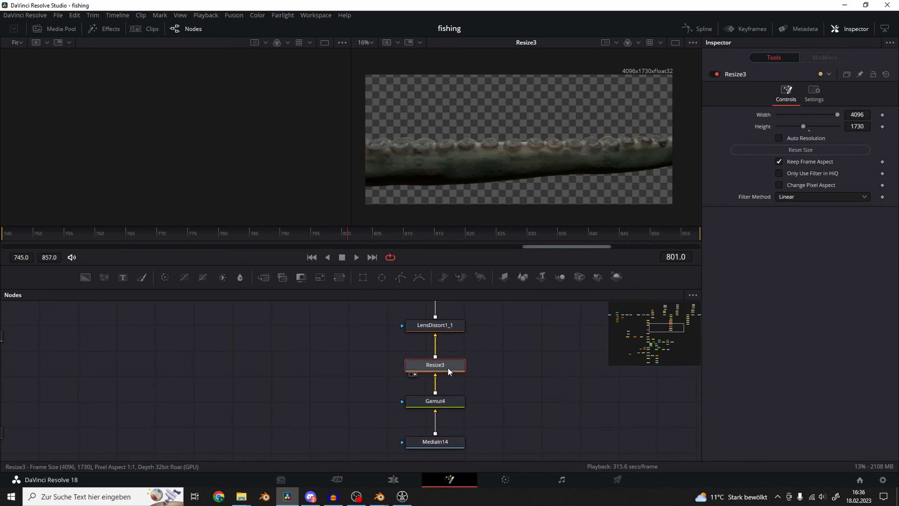
Show LensDistort1_1 and Transform5_2 in turn in the second viewer to check the tentacle's lens matching.
scroll(447, 367, up, 1)
click(451, 356)
key(2)
scroll(456, 354, up, 3)
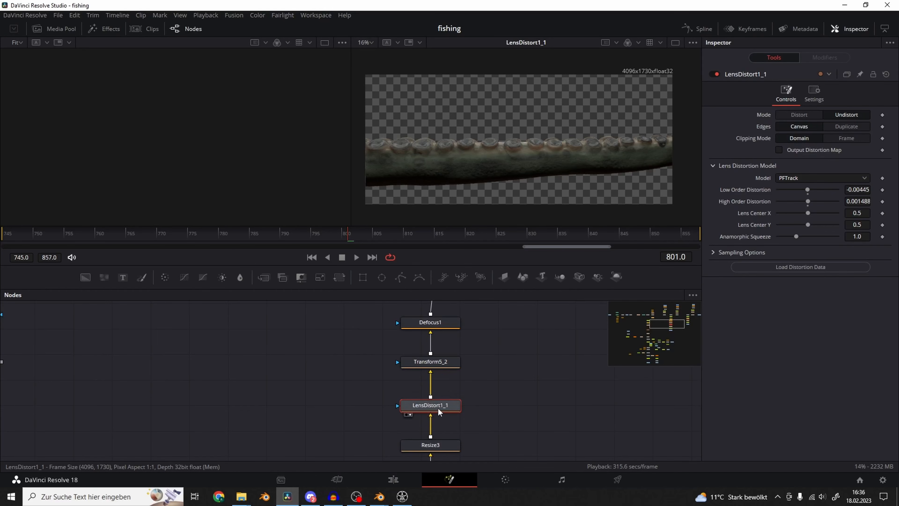
click(448, 362)
key(2)
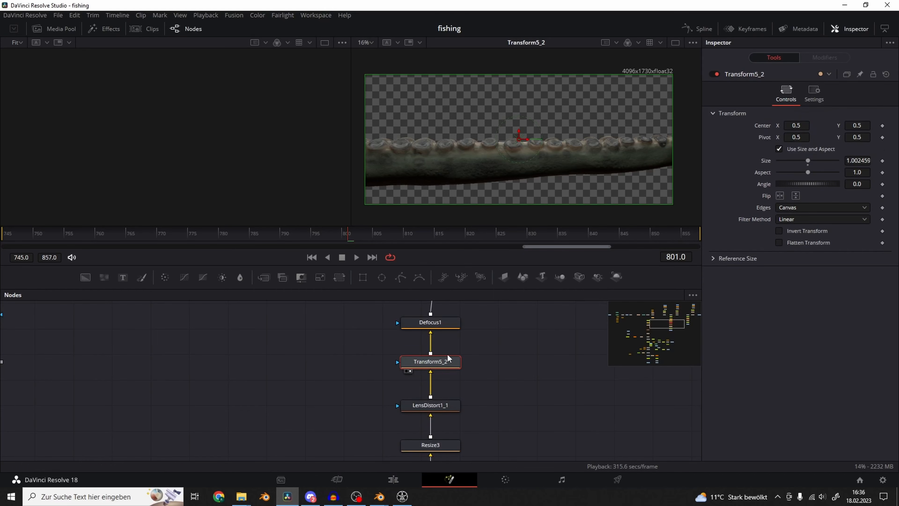
Step the second viewer through Defocus1, ChromaticAberration_1 and ColorCorrector2_1 to examine the tentacle's blur, fringing and grading.
click(440, 328)
middle_drag(458, 315, 443, 390)
click(439, 362)
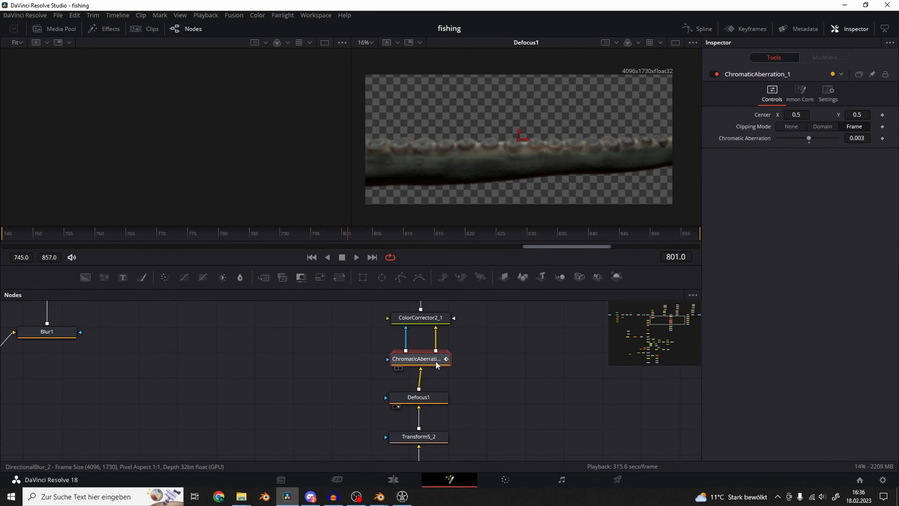
key(2)
click(442, 318)
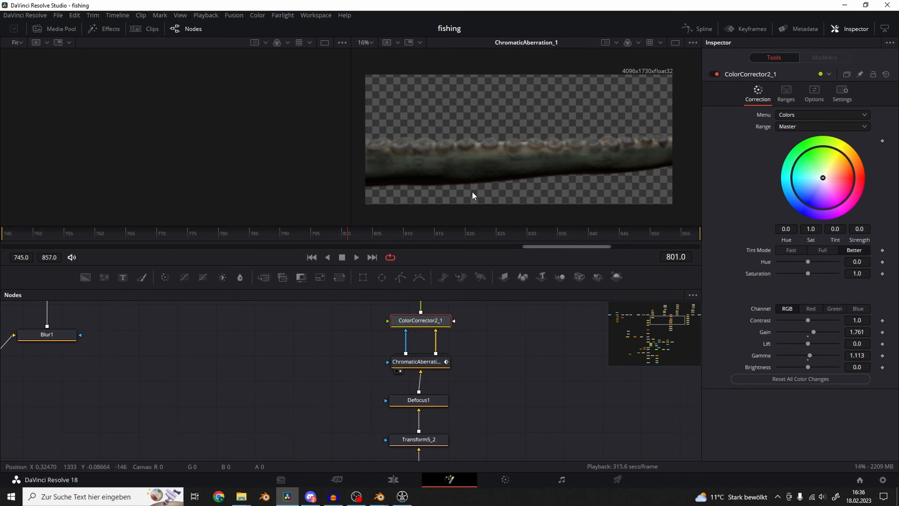
key(2)
Show the tentacle1 merge in the second viewer and switch it off and back on to compare.
middle_drag(440, 301, 446, 363)
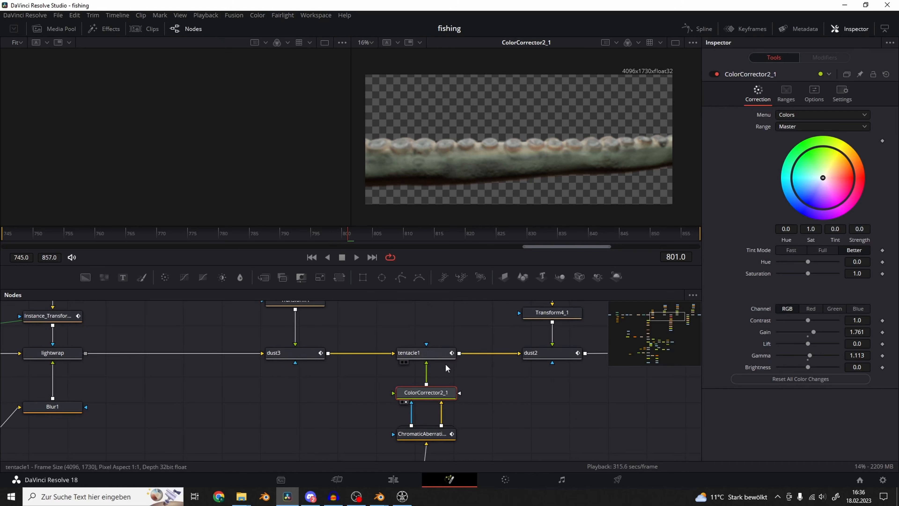
click(443, 358)
key(2)
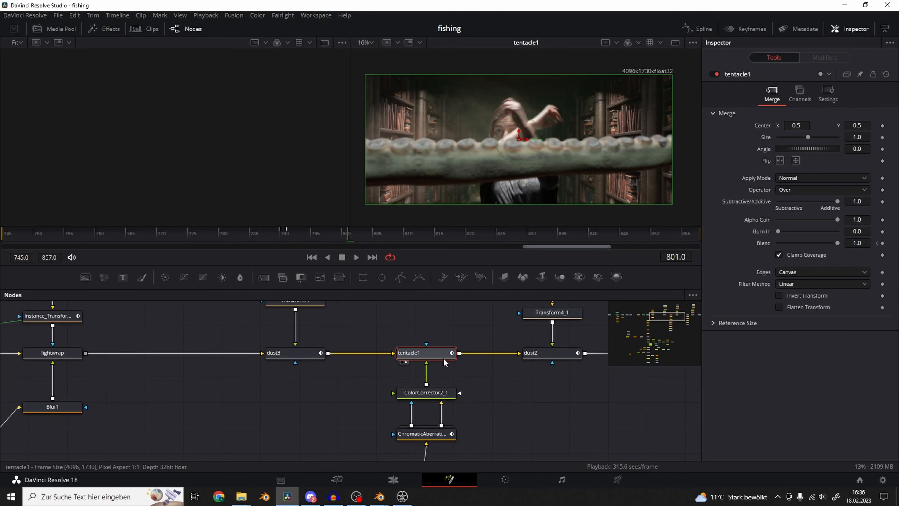
click(714, 75)
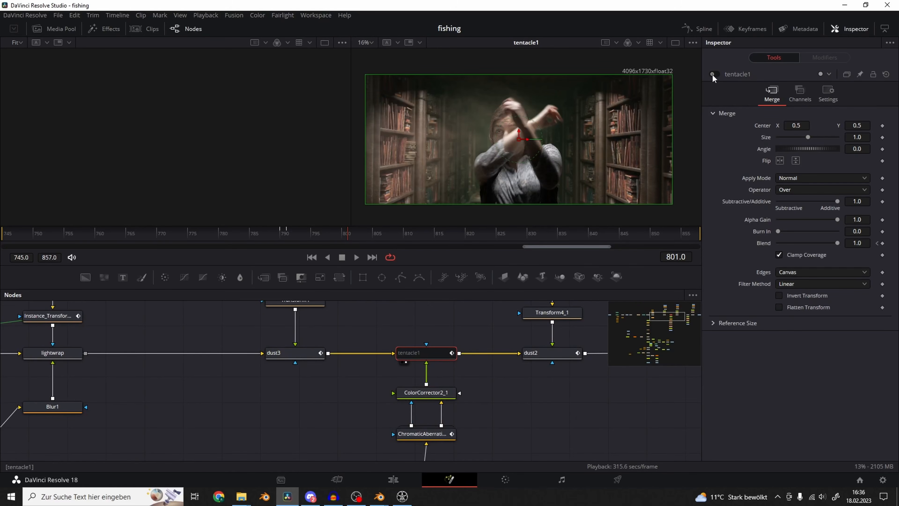
click(714, 74)
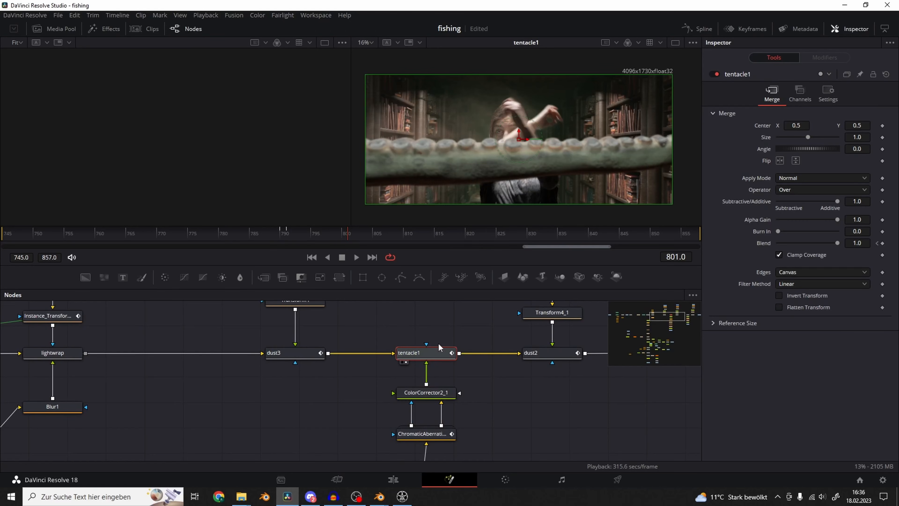
Switch the dust3 merge off and back on to compare its effect on the composite.
middle_drag(316, 358, 367, 360)
click(364, 356)
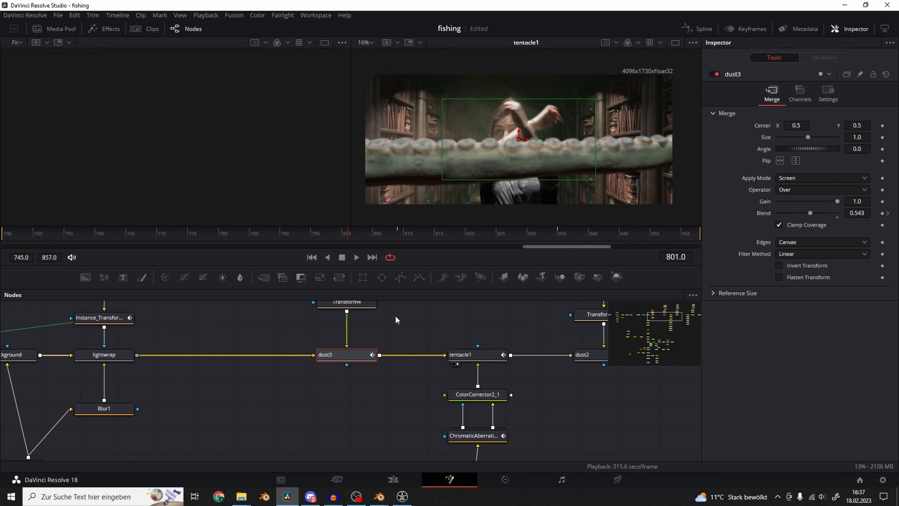
click(714, 74)
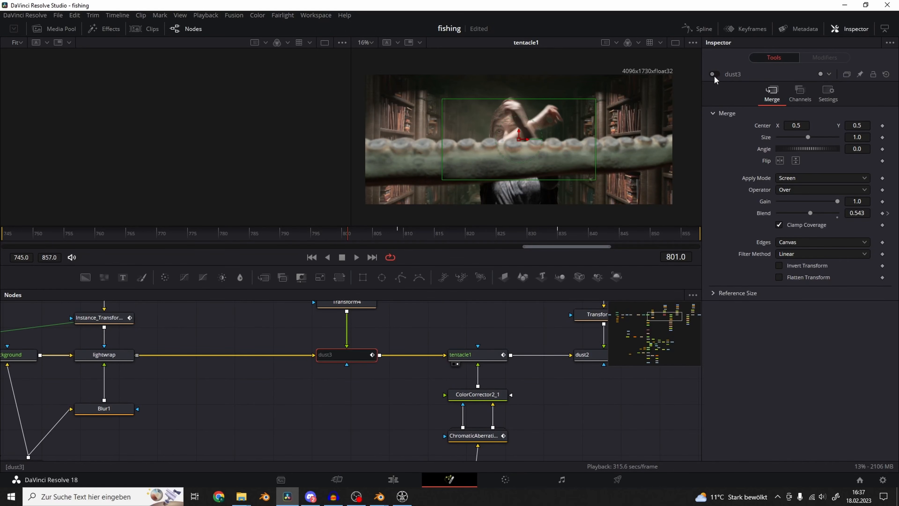
middle_drag(336, 353, 376, 379)
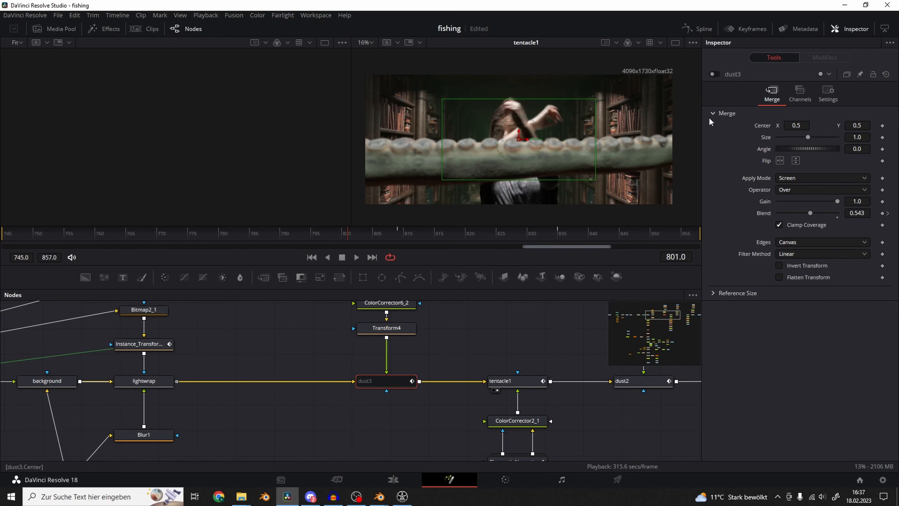
click(714, 74)
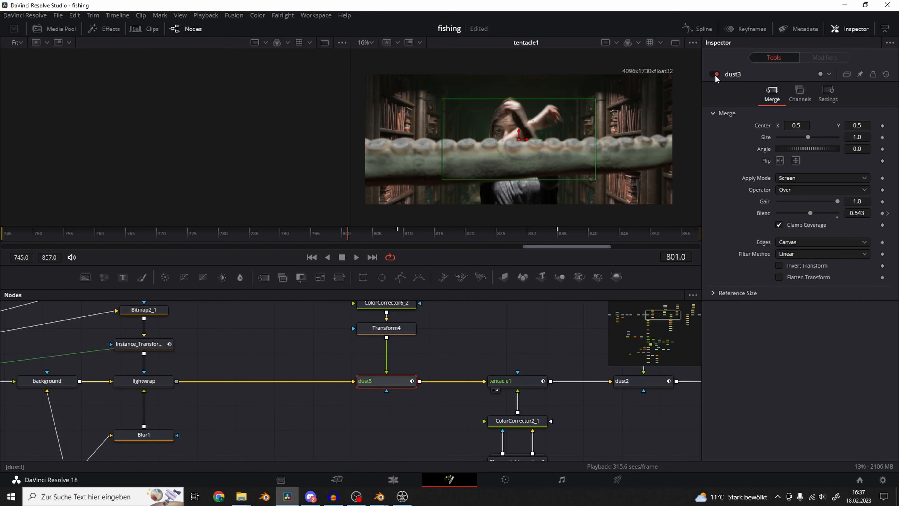
Show the dust2 and books1 merges in turn in the second viewer.
middle_drag(526, 369, 235, 357)
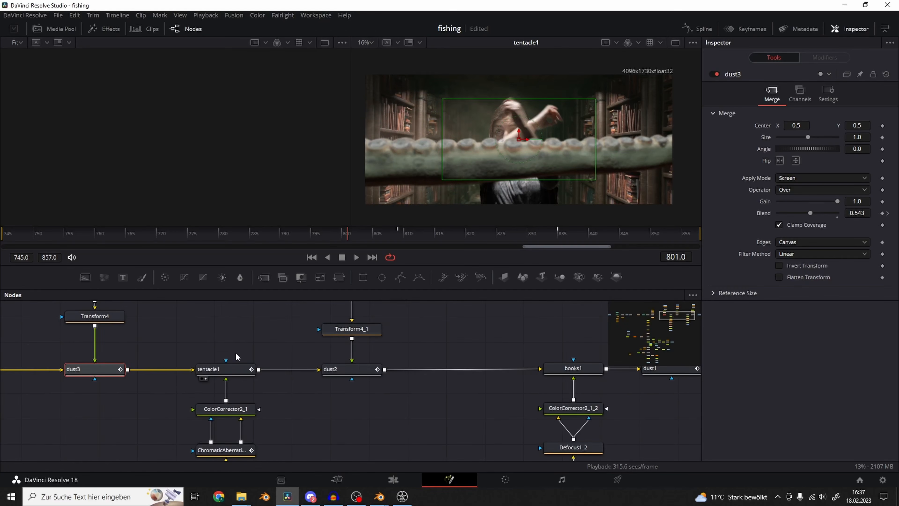
click(355, 369)
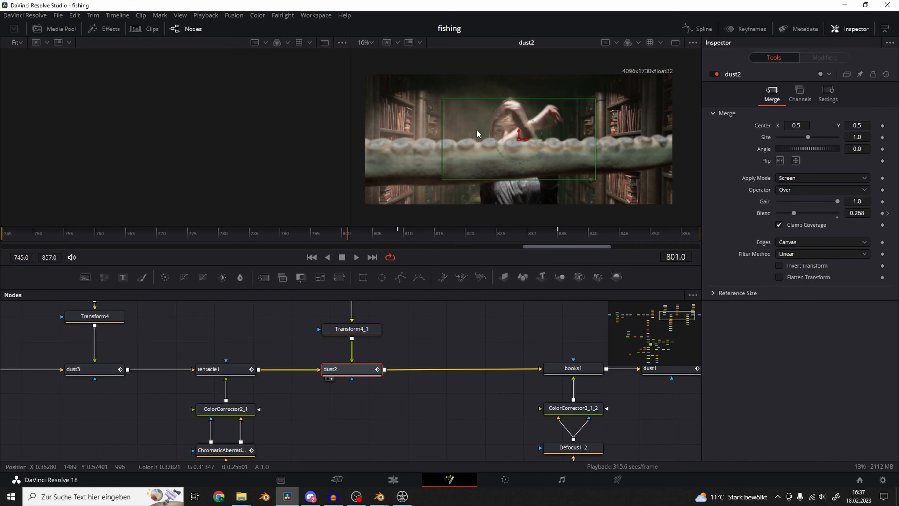
middle_drag(402, 343, 332, 337)
click(445, 365)
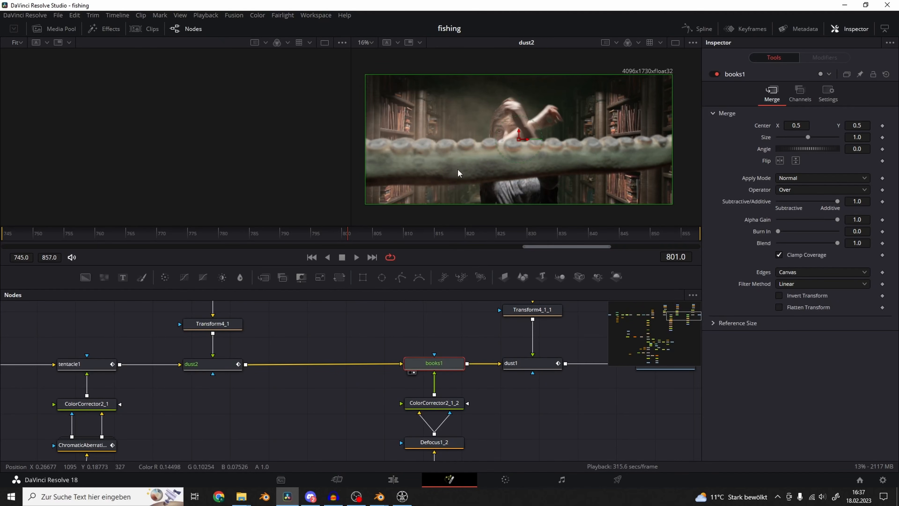
key(2)
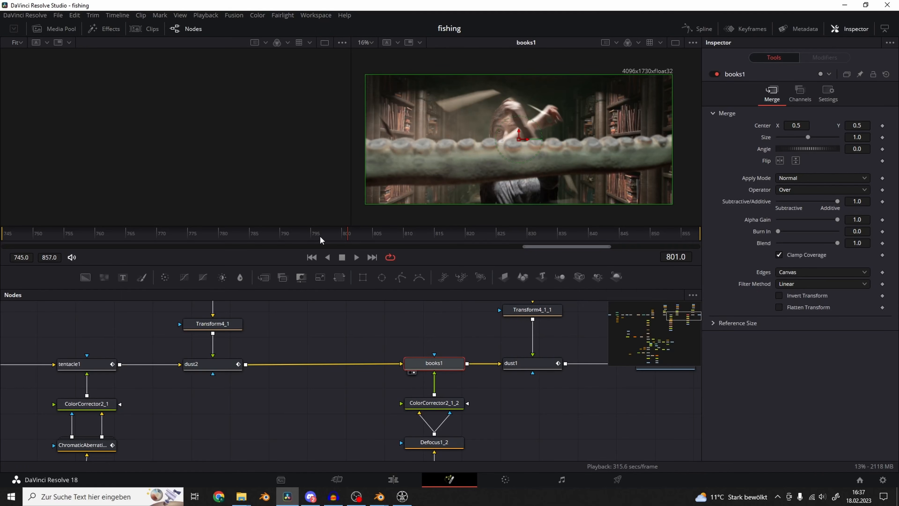
Show the dust1 merge in the second viewer and check it at frame 806.
middle_drag(539, 367, 467, 376)
click(495, 372)
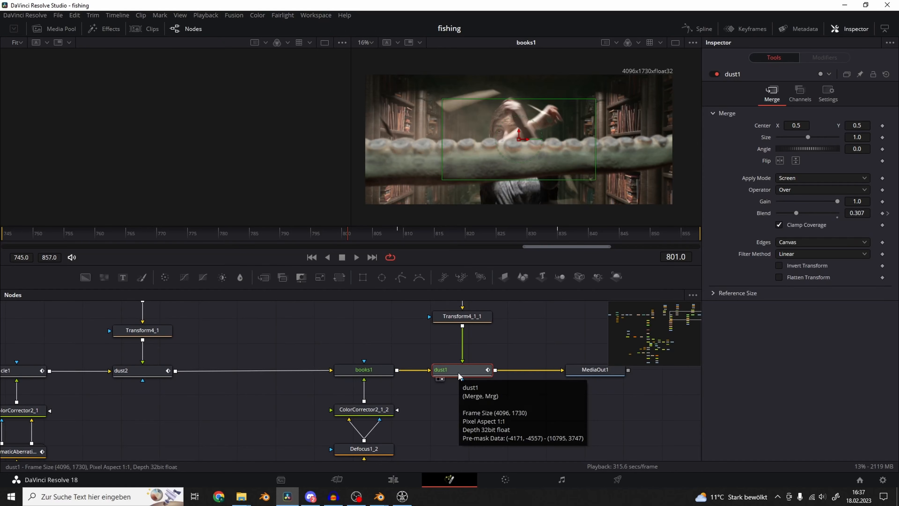
key(2)
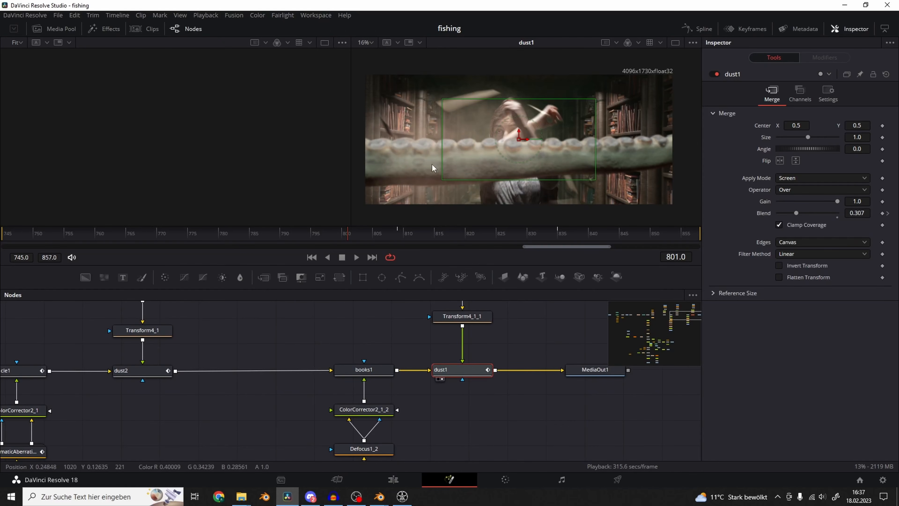
click(381, 234)
Move MediaOut1 slightly away from dust1, look over the whole node tree and save the project.
middle_drag(530, 367, 383, 369)
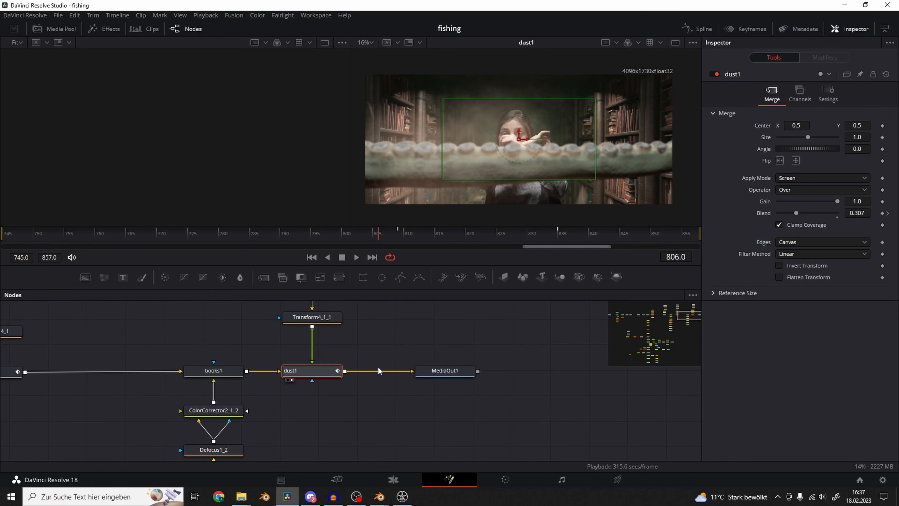
drag(446, 370, 459, 372)
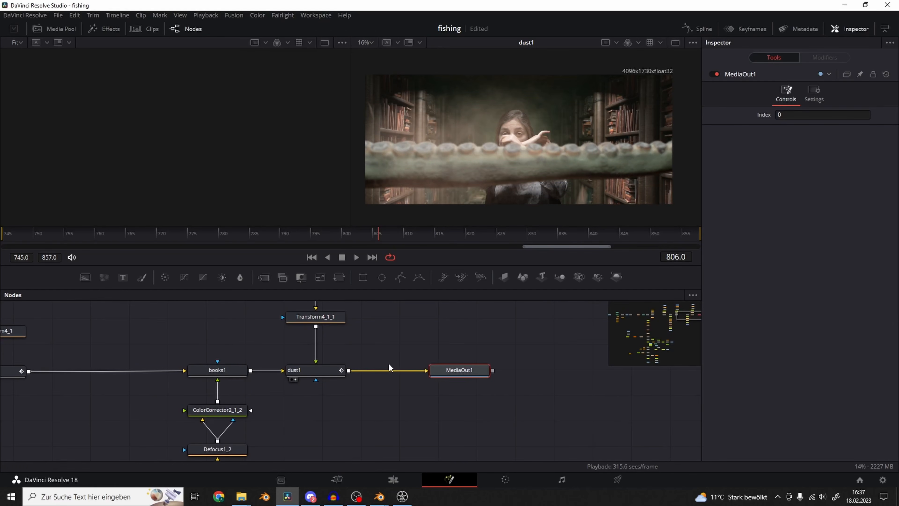
ctrl+scroll(389, 363, down, 6)
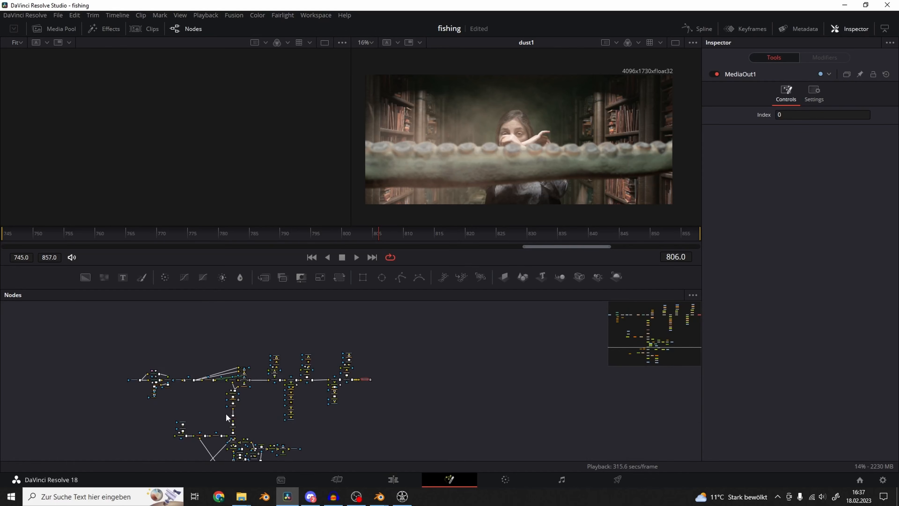
middle_drag(225, 413, 400, 370)
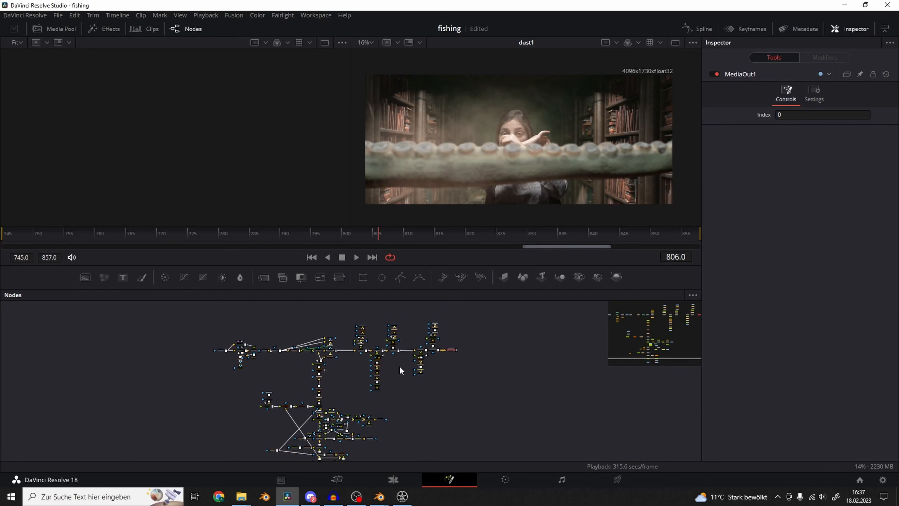
ctrl+scroll(457, 374, up, 6)
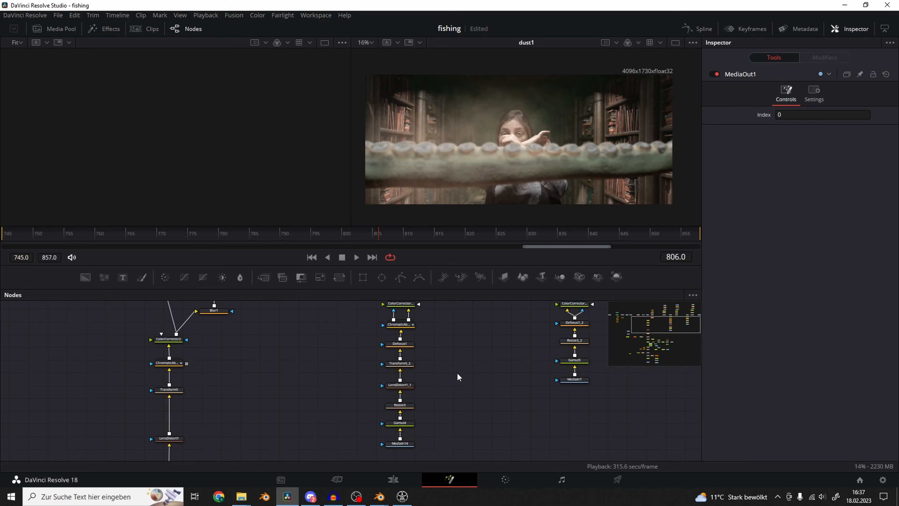
middle_drag(459, 365, 355, 393)
key(ctrl+s)
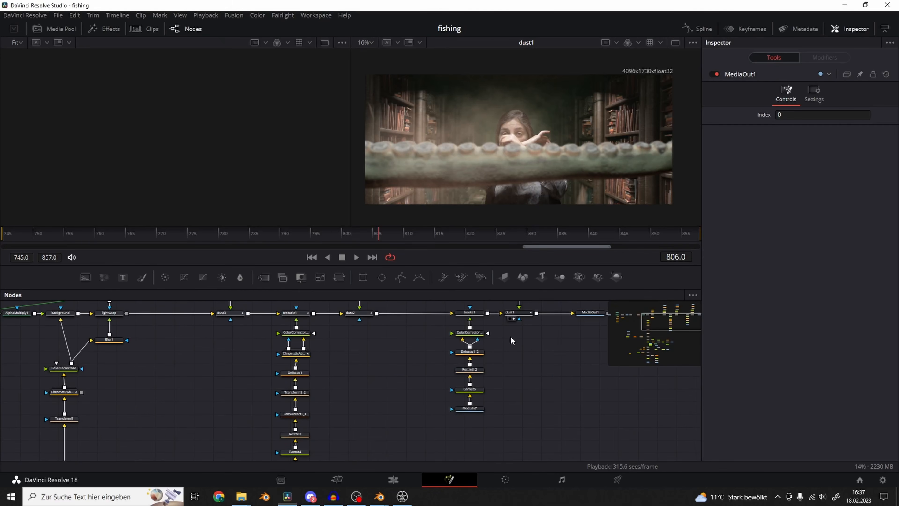
middle_drag(511, 341, 412, 377)
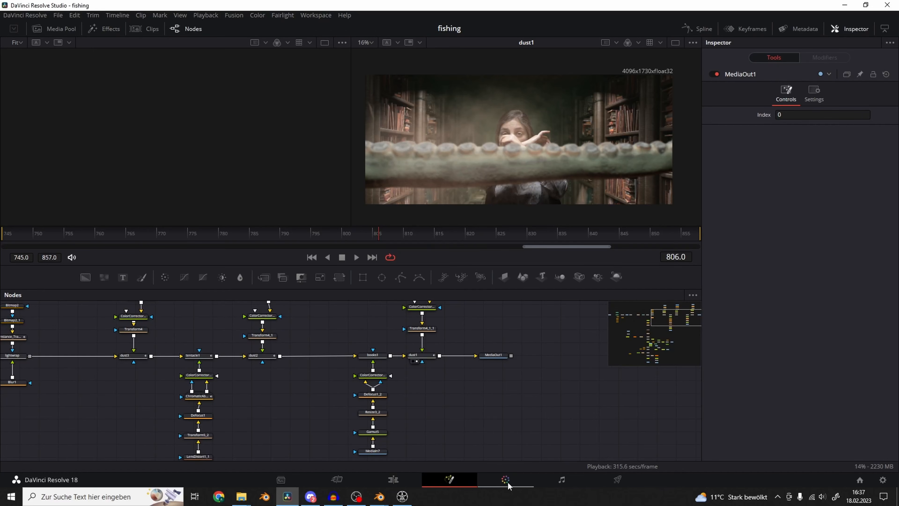
Switch to the Color page, go to the shot at 01:02:06:14 and examine the woman's face up close.
click(508, 484)
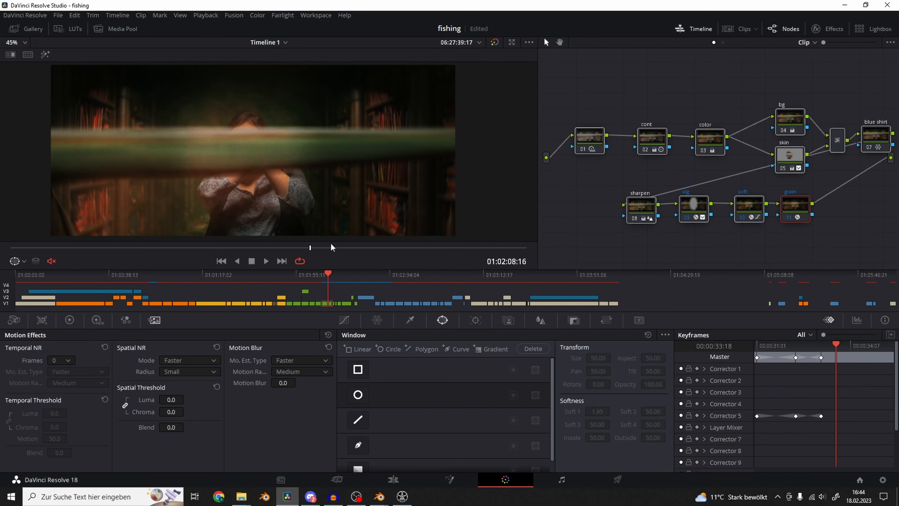
drag(332, 247, 70, 248)
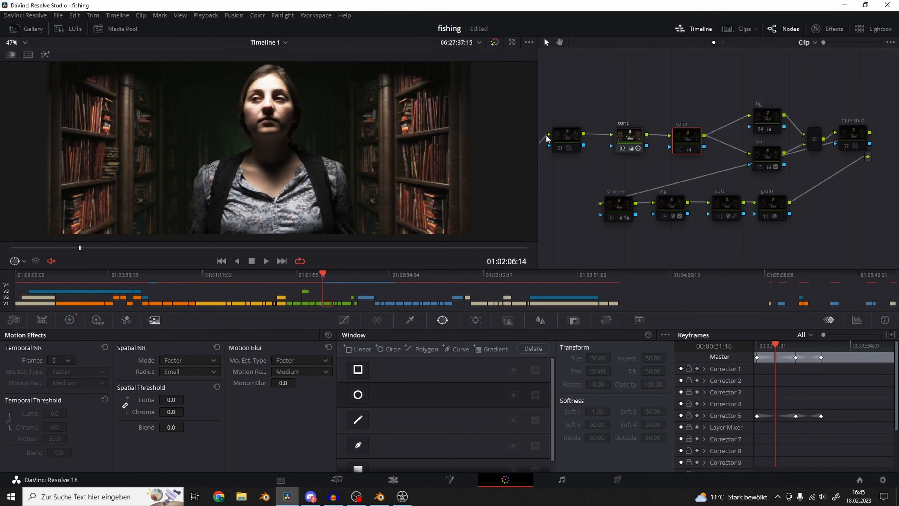
scroll(312, 180, up, 5)
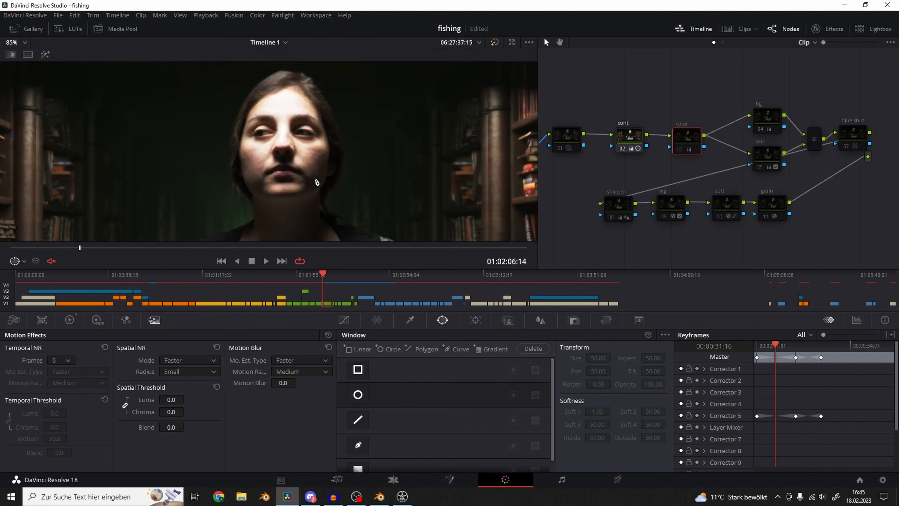
scroll(316, 182, up, 3)
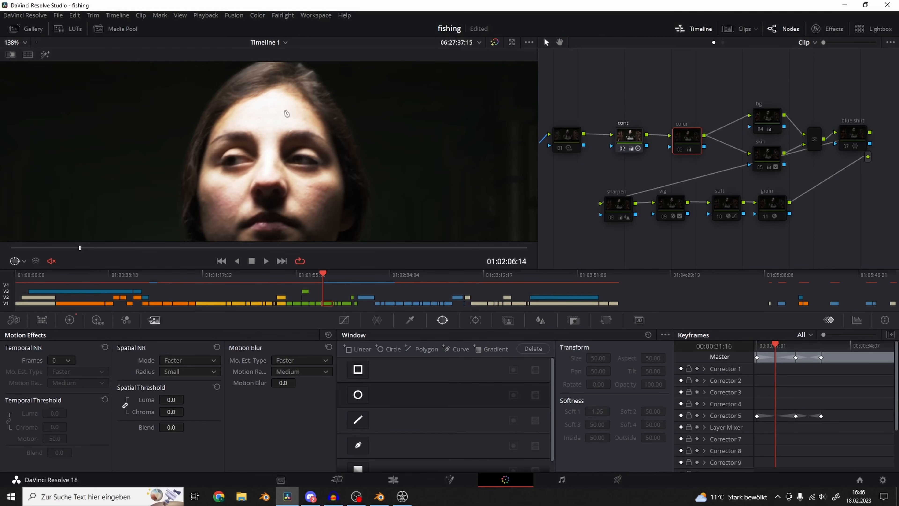
scroll(297, 142, down, 7)
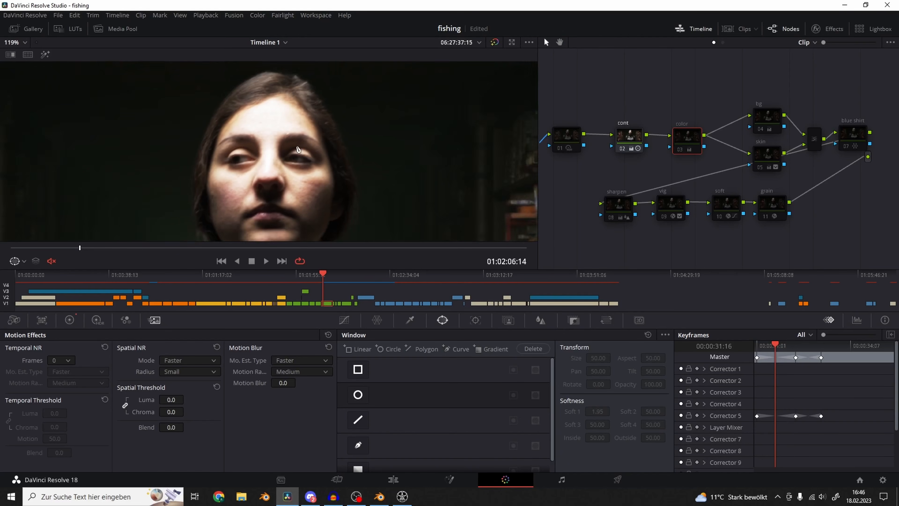
Show the first node's High Dynamic Range color wheels and check which image areas its Light zone covers.
click(568, 139)
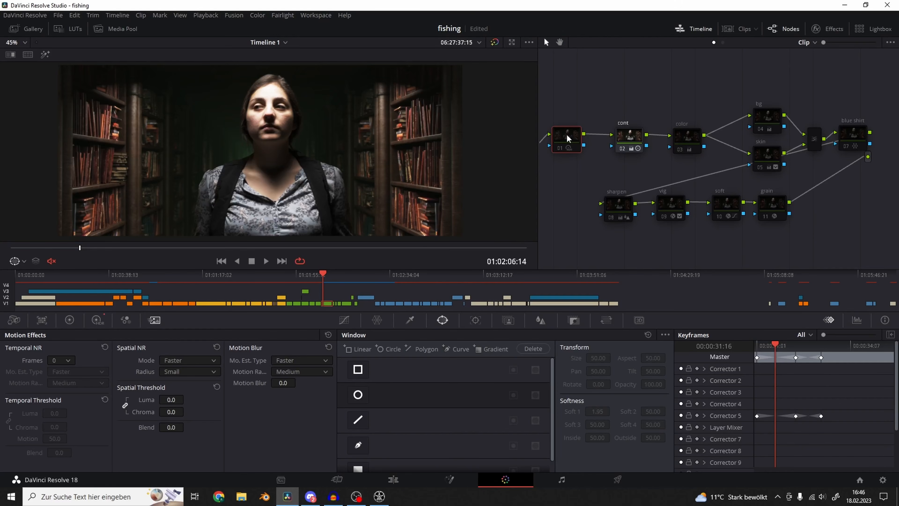
click(96, 322)
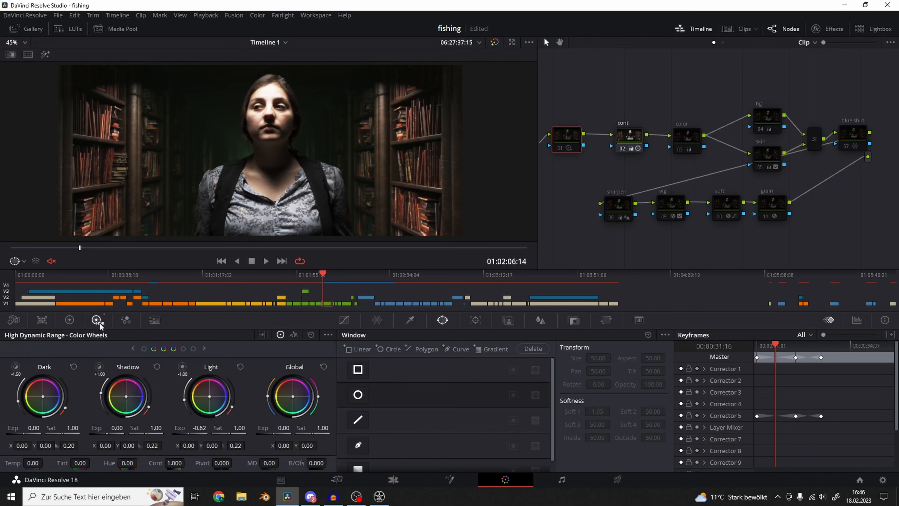
click(183, 367)
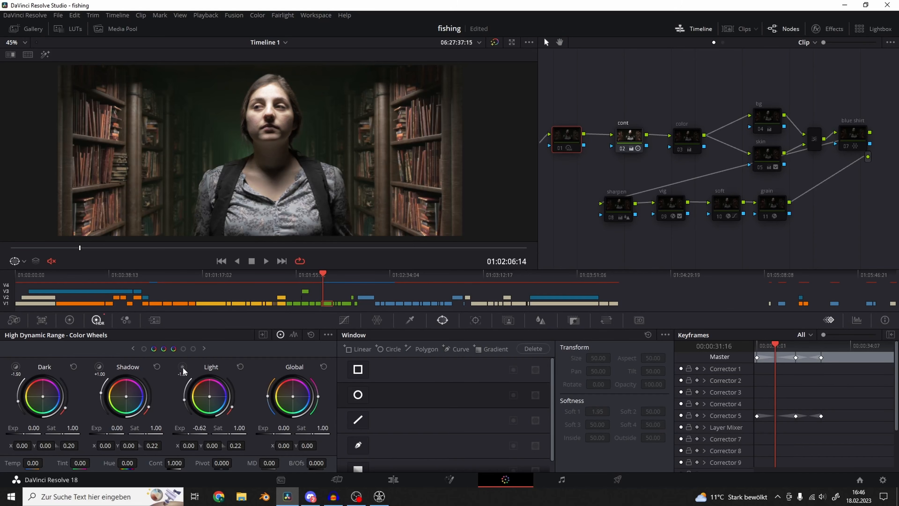
click(183, 367)
Enable the first grading node, toggling it to compare the effect of its Light zone exposure.
key(ctrl+d)
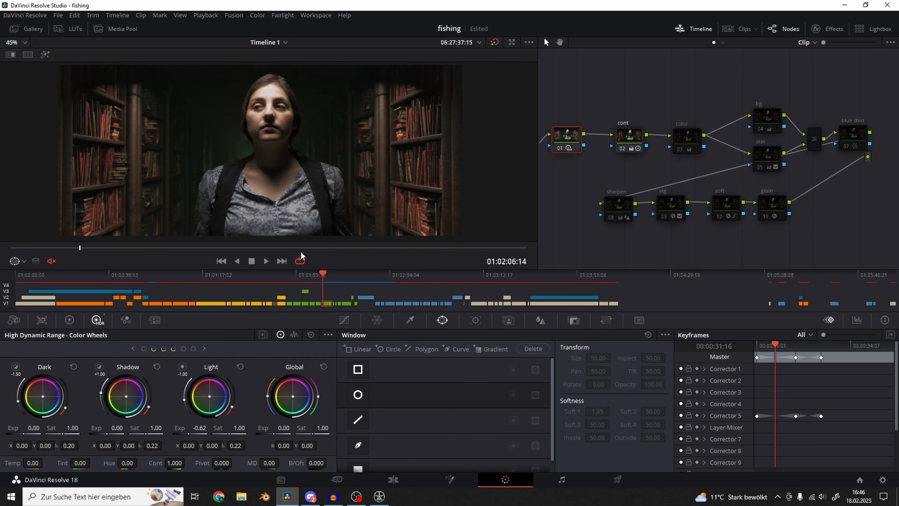
key(ctrl+d)
key(ctrl+d)
middle_drag(285, 149, 281, 128)
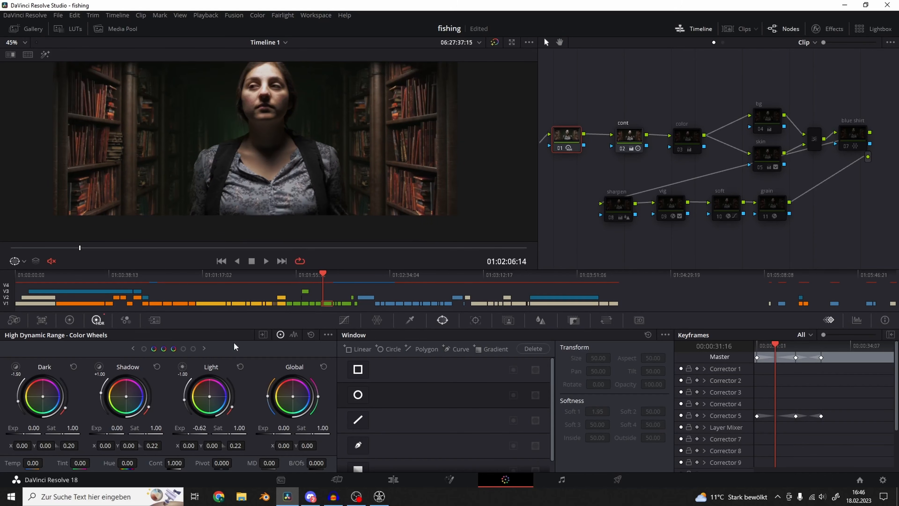
mouse_move(199, 428)
mouse_down()
mouse_move(212, 428)
mouse_move(188, 428)
mouse_move(205, 428)
mouse_up()
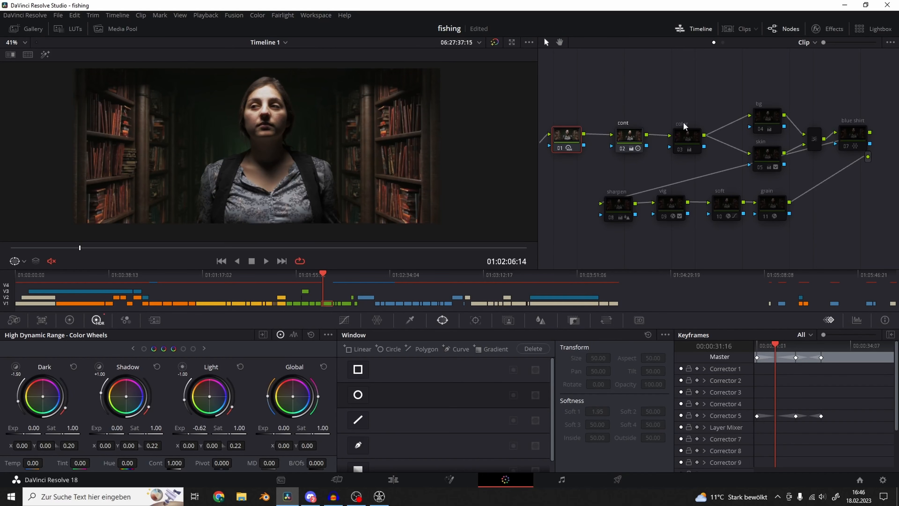
Enable the color node and show its primaries color wheels to examine the added saturation.
click(688, 135)
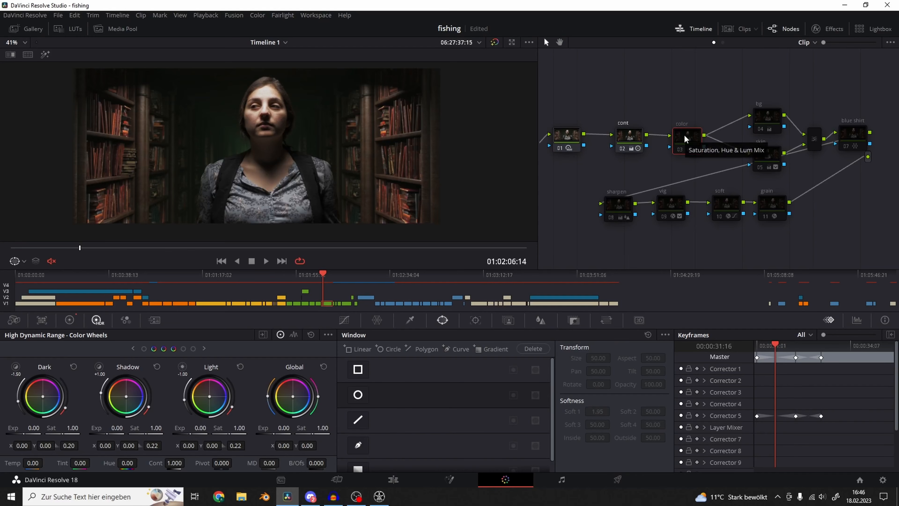
click(70, 320)
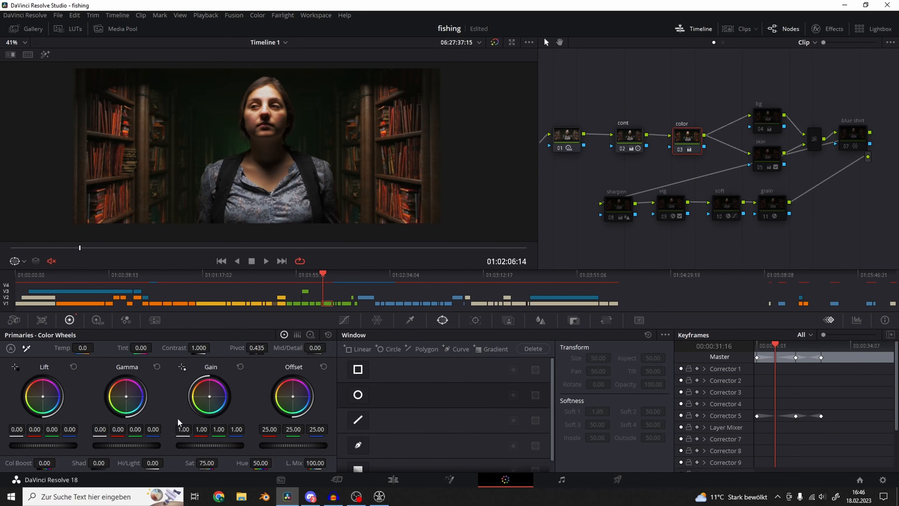
scroll(313, 153, up, 1)
scroll(373, 130, down, 2)
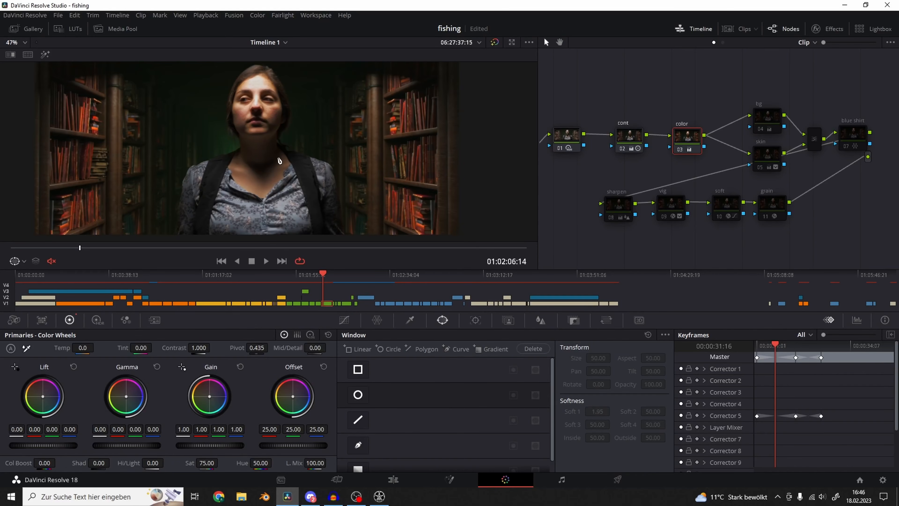
Move the bg, skin and layer mixer nodes up and closer to the color node in the node graph.
drag(800, 171, 815, 184)
drag(814, 140, 794, 110)
click(813, 67)
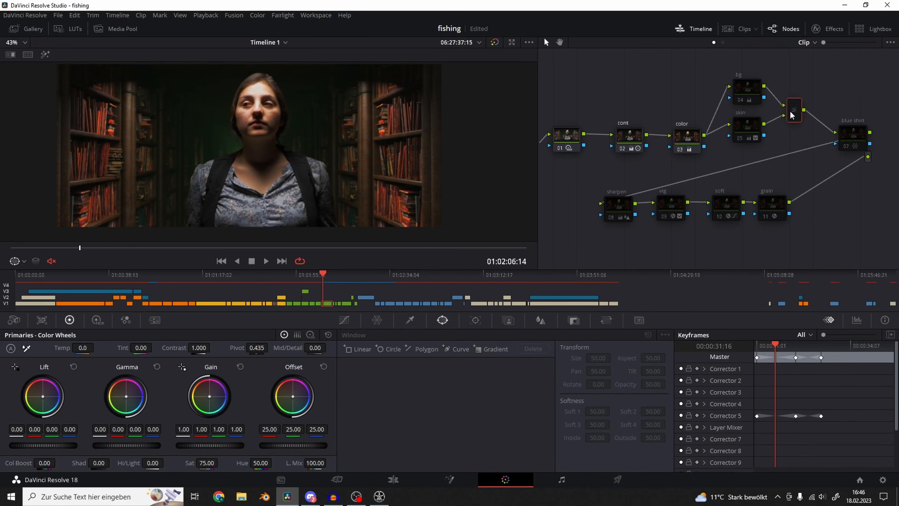
Enable the bg and skin nodes in turn to review their gamma tint, gain and oval face window.
click(743, 87)
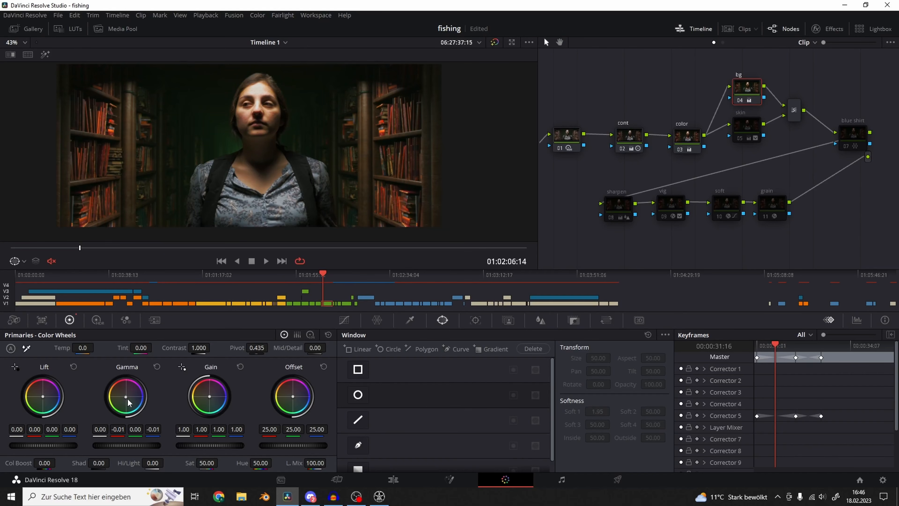
middle_drag(259, 158, 260, 163)
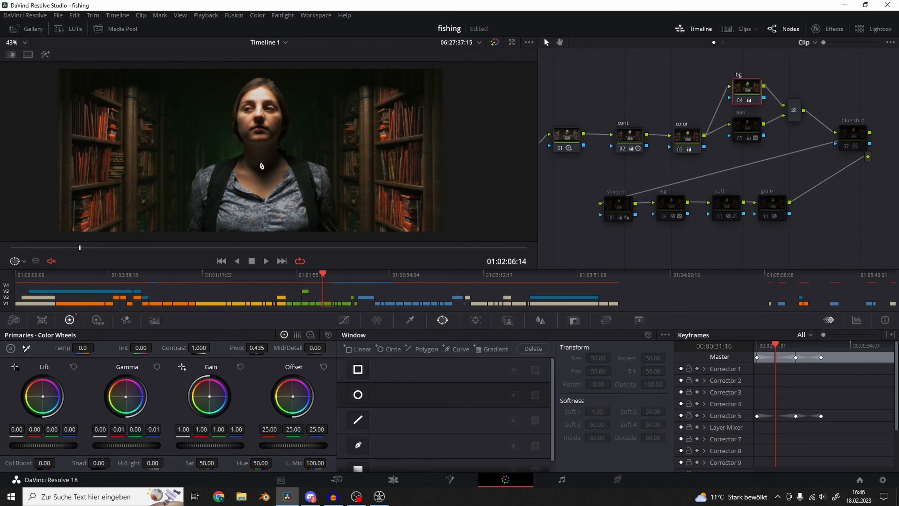
click(754, 133)
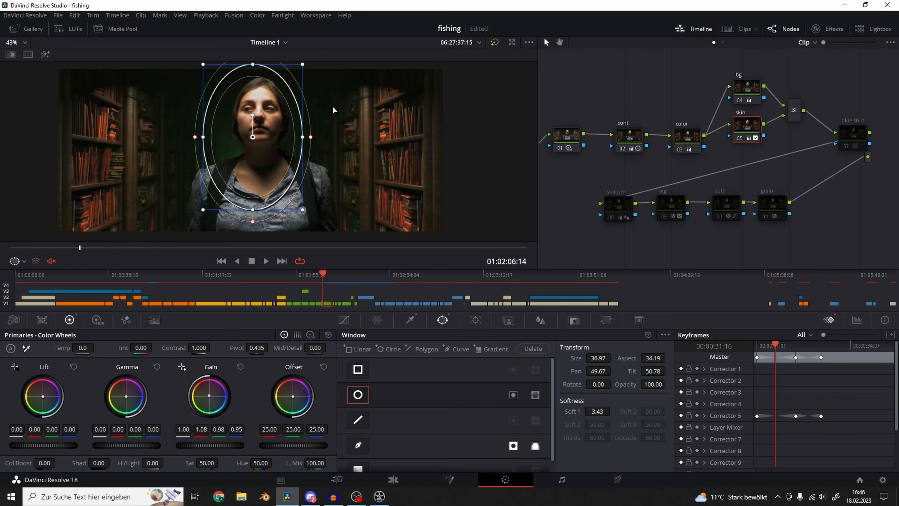
Highlight the skin node's keyed area in the viewer to examine the isolated face and neck, and turn the highlight off.
click(43, 55)
scroll(226, 160, up, 1)
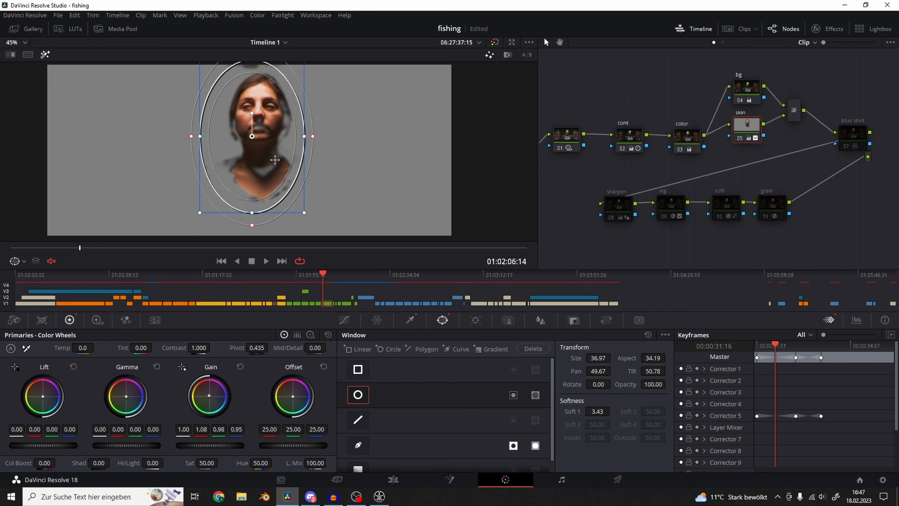
click(43, 55)
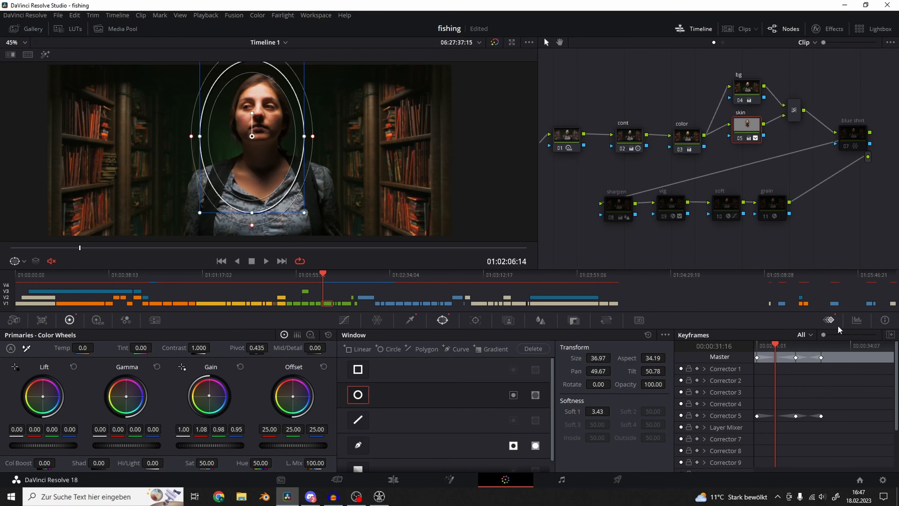
Show the scopes in place of the keyframes, switch the Parade to a Vectorscope and enable Show Skin Tone Indicator.
click(857, 321)
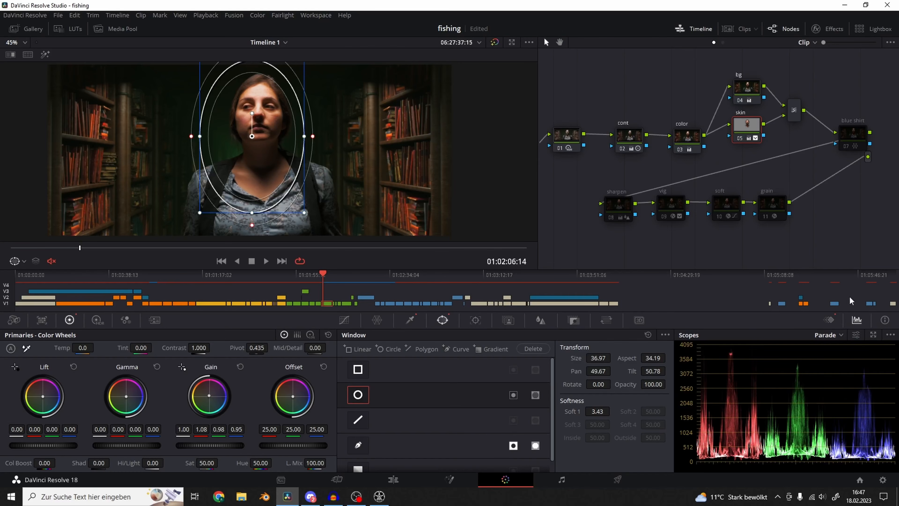
click(857, 335)
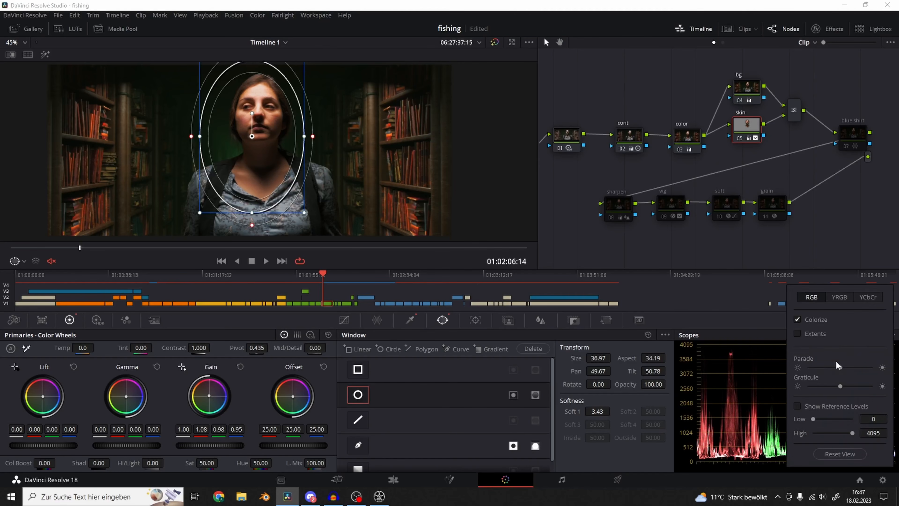
click(766, 336)
click(835, 334)
click(843, 370)
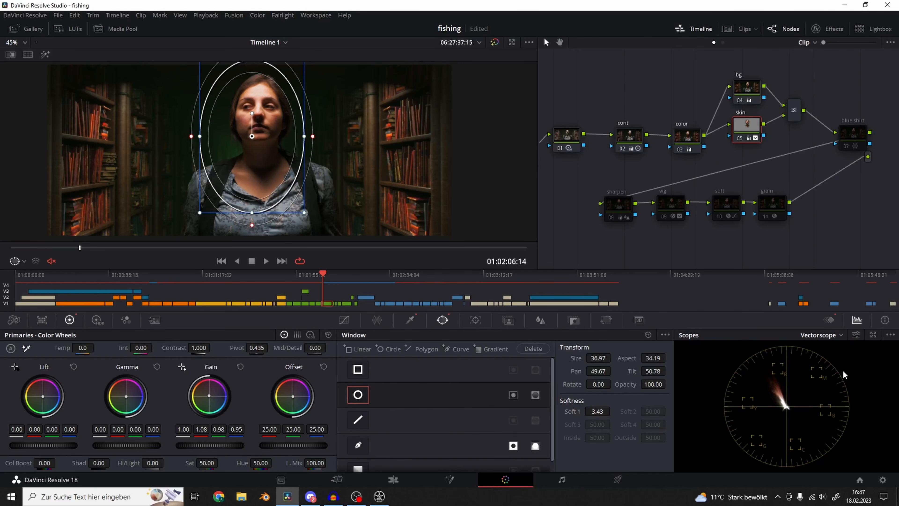
click(857, 336)
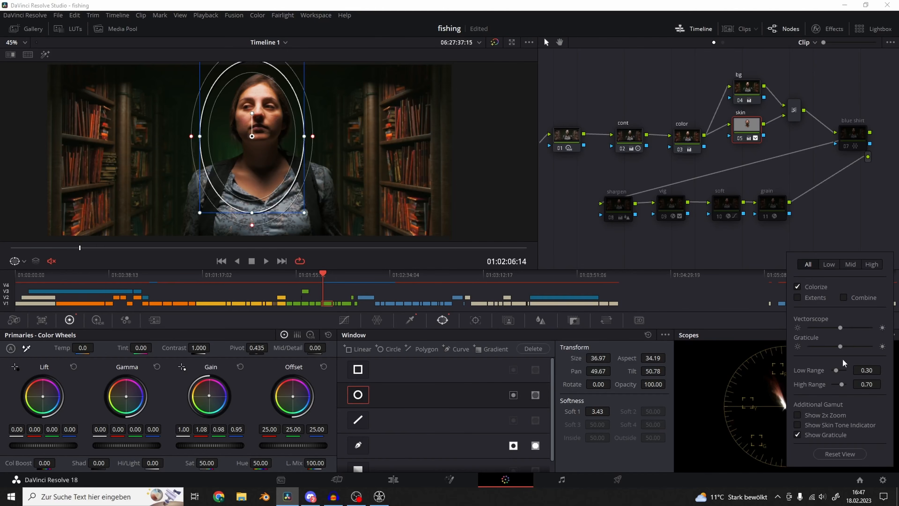
click(797, 425)
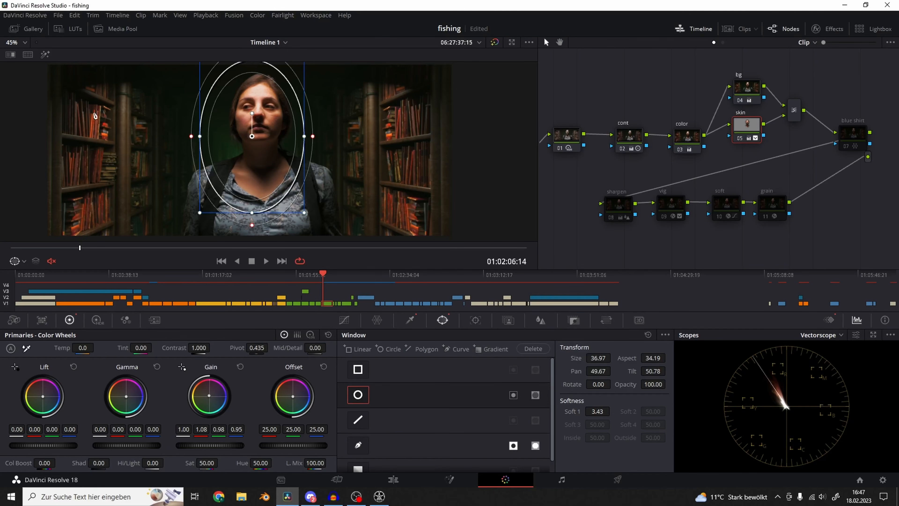
Highlight the isolated skin and compare it against the skin tone line with the node off and on, and with its gain reset and restored.
click(45, 54)
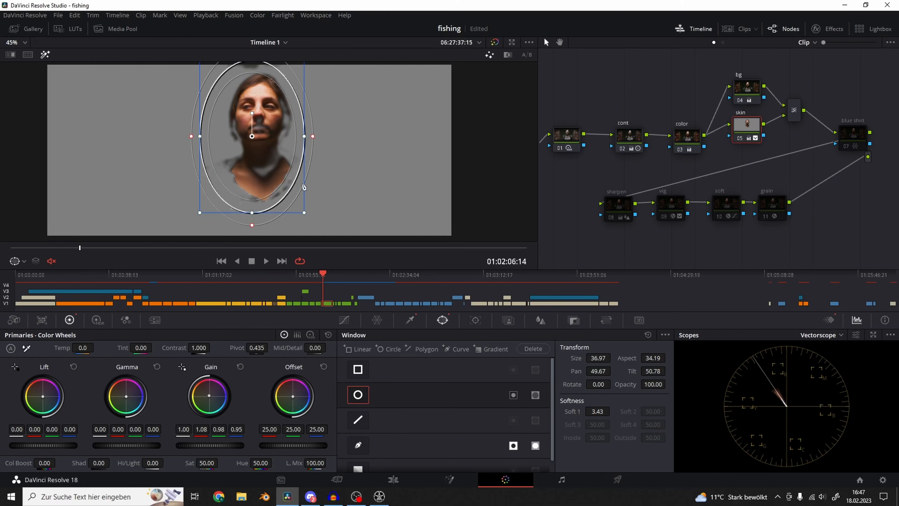
key(ctrl+d)
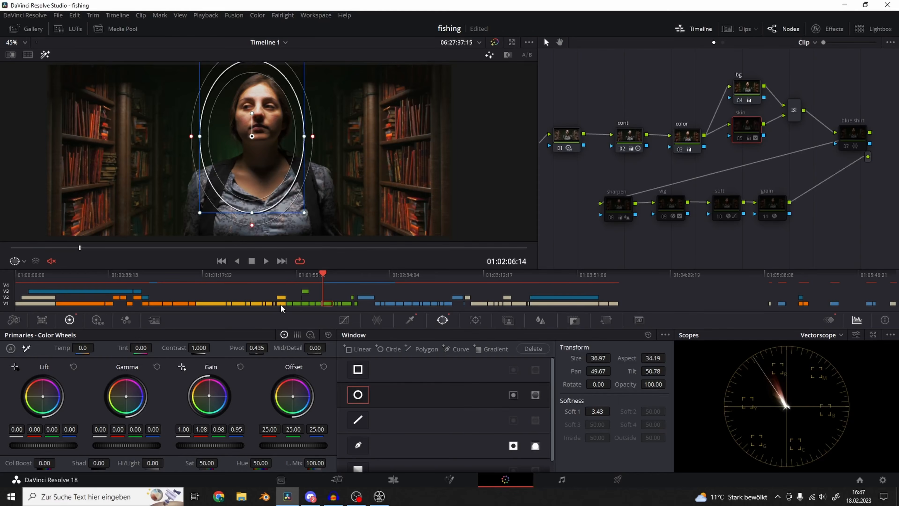
key(ctrl+d)
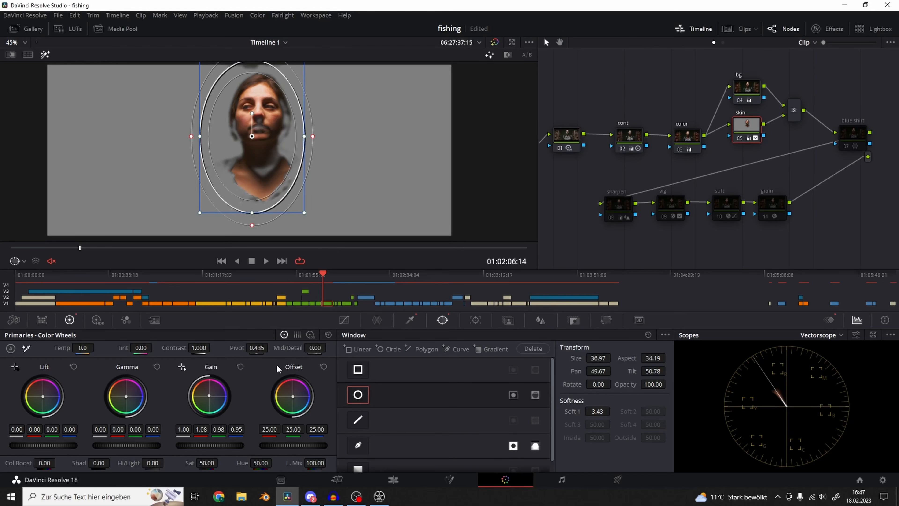
click(241, 368)
key(ctrl+z)
click(45, 54)
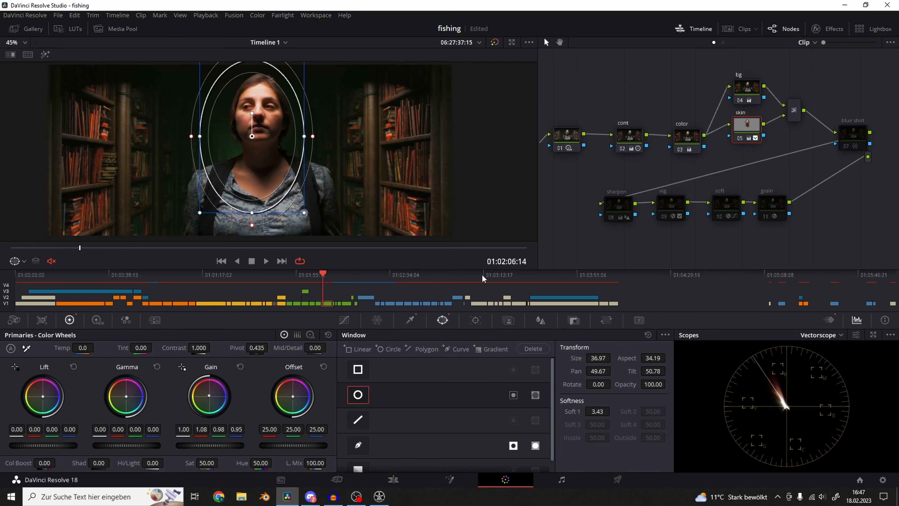
Show the Custom curves to hide the window outline, and compare the face close up with the skin node off and on.
click(344, 320)
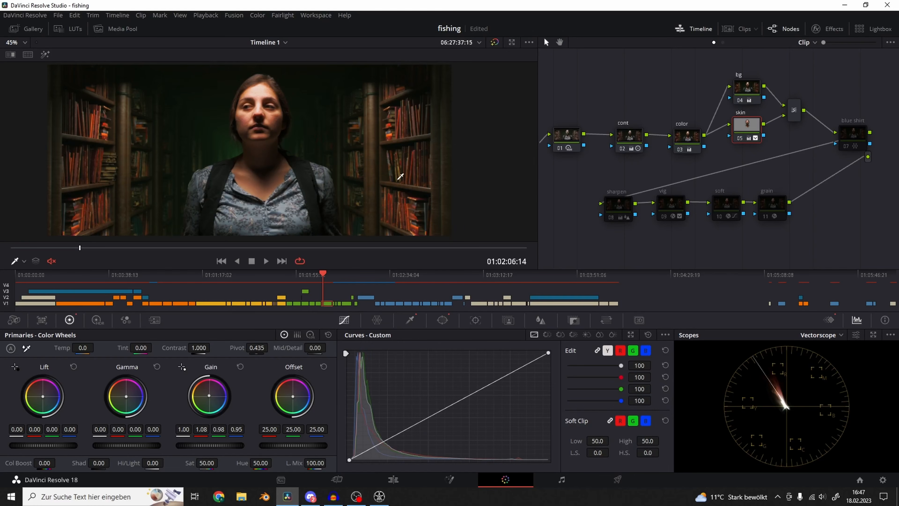
scroll(306, 144, up, 4)
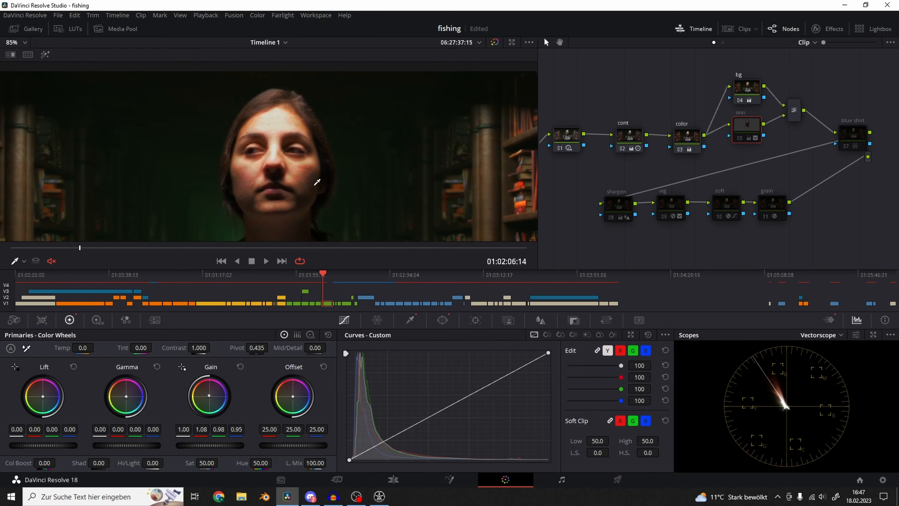
scroll(317, 186, down, 4)
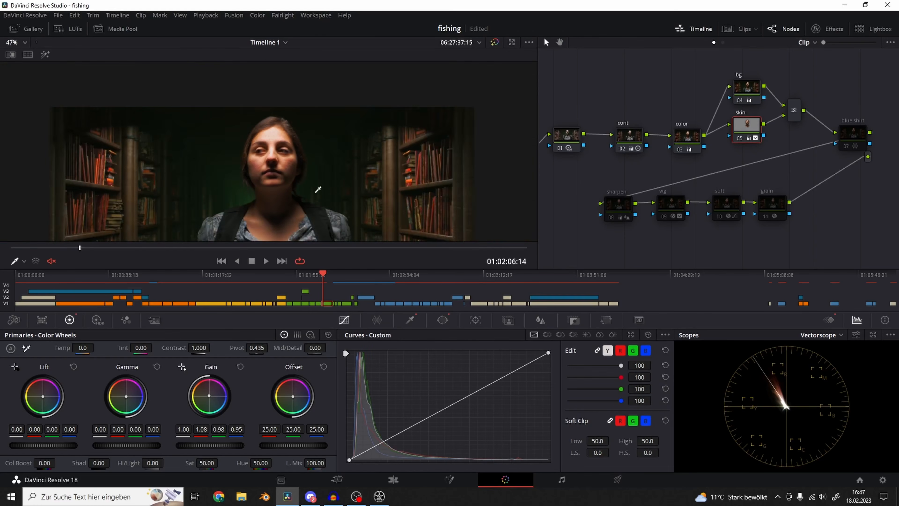
middle_drag(318, 190, 305, 133)
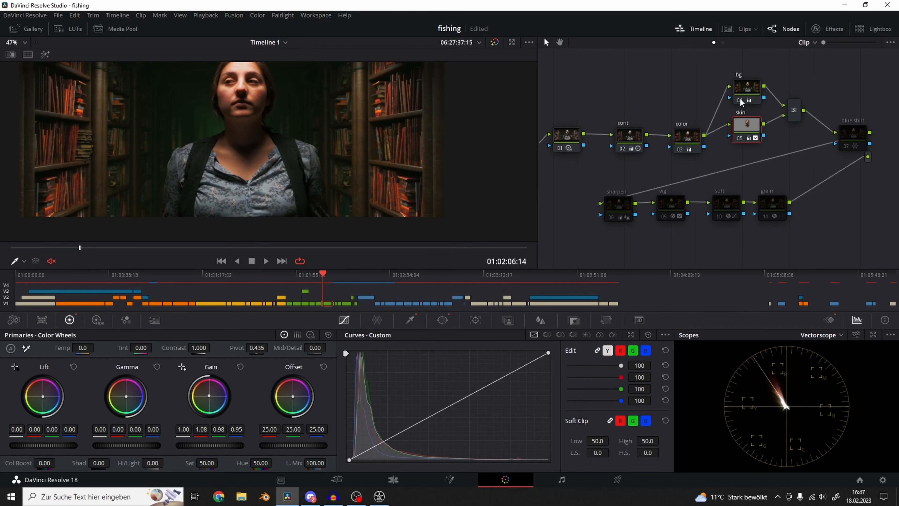
scroll(312, 108, down, 1)
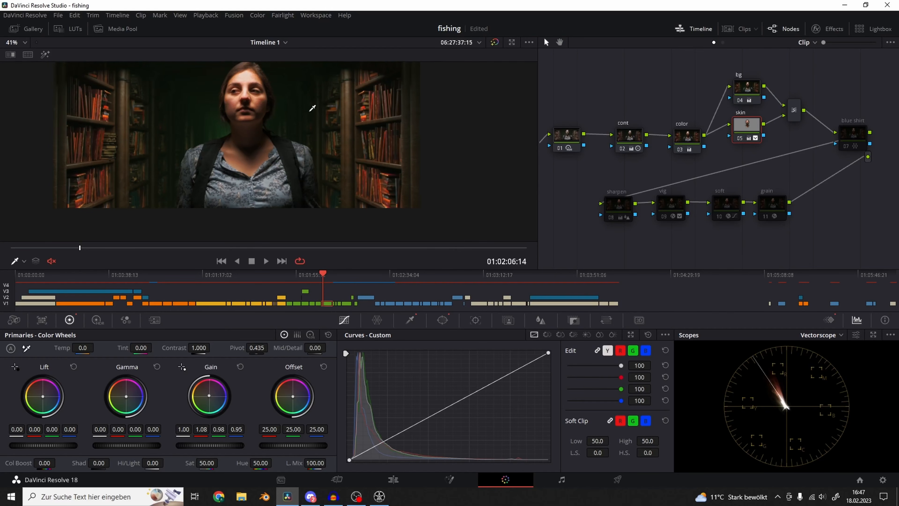
middle_drag(312, 108, 310, 118)
Push the bg node's gamma strongly toward red to demonstrate the separate background tint, and reset the Gamma wheel.
click(745, 90)
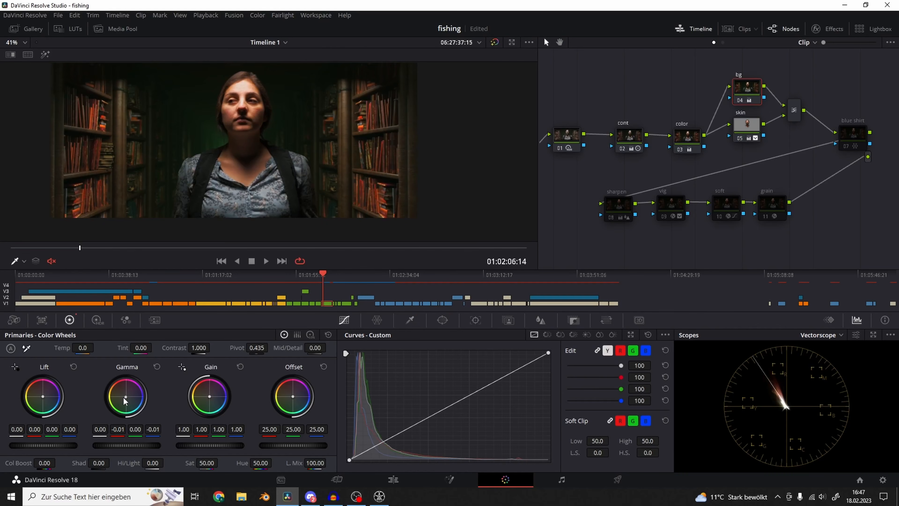
drag(126, 401, 117, 381)
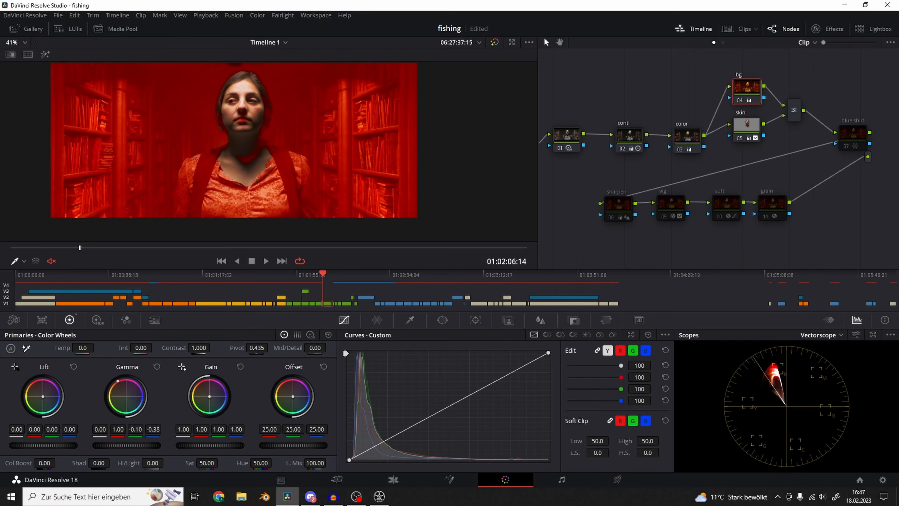
click(156, 367)
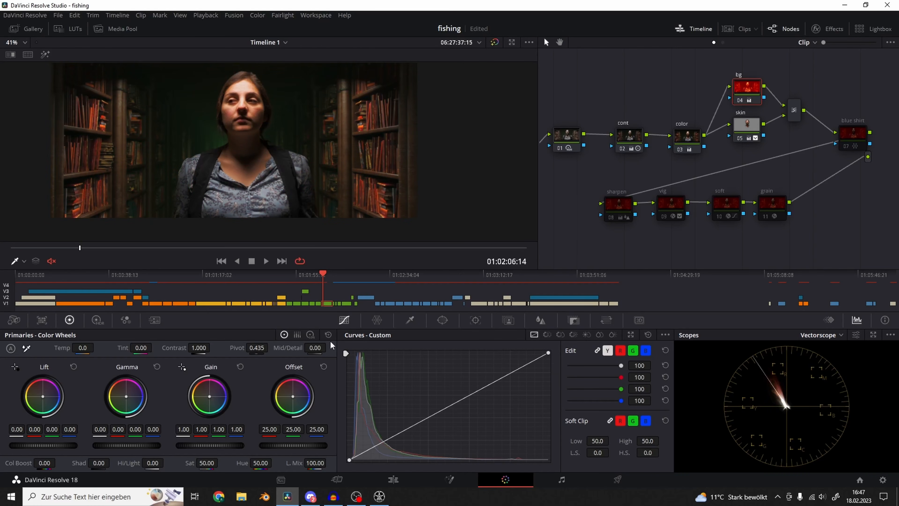
Move the blue shirt node slightly closer to the layer mixer and show its Color Warper hue-saturation grid.
click(850, 135)
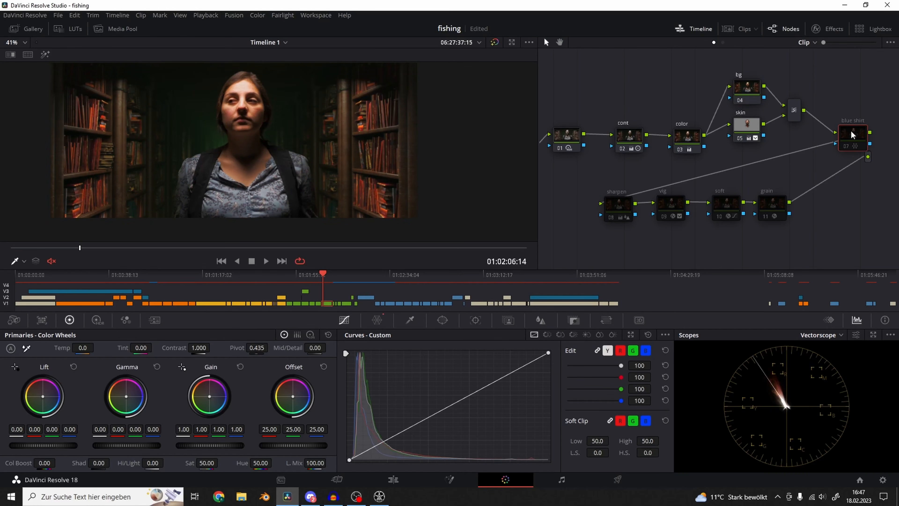
drag(853, 134, 842, 135)
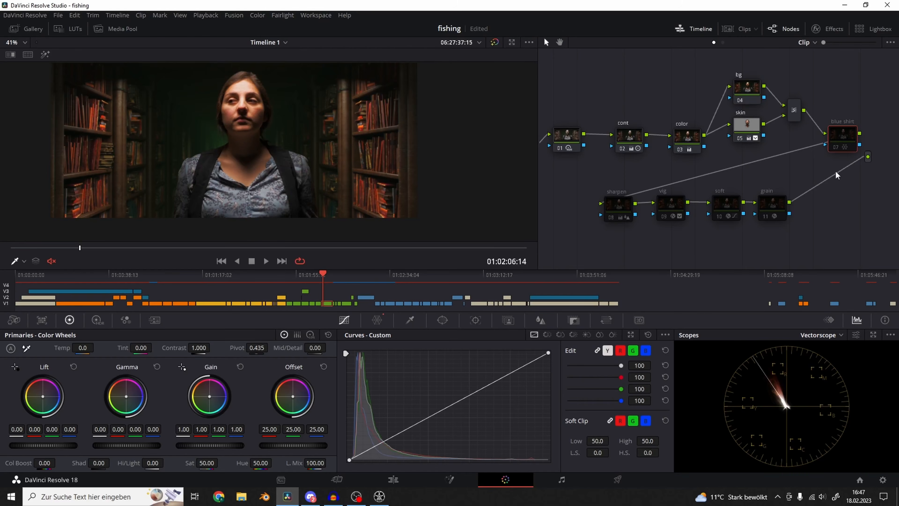
click(377, 320)
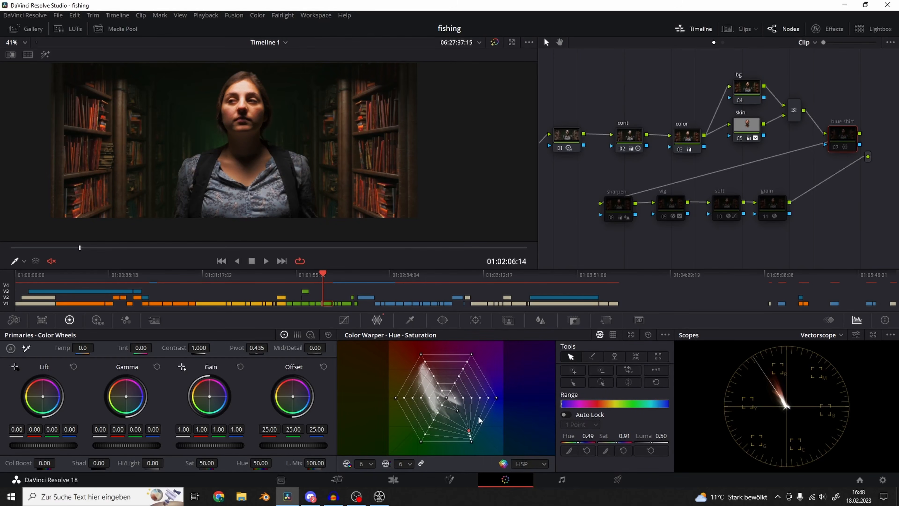
Enable the blue shirt node, toggling it while viewing the shirt close up to compare the Color Warper's effect.
scroll(298, 160, up, 3)
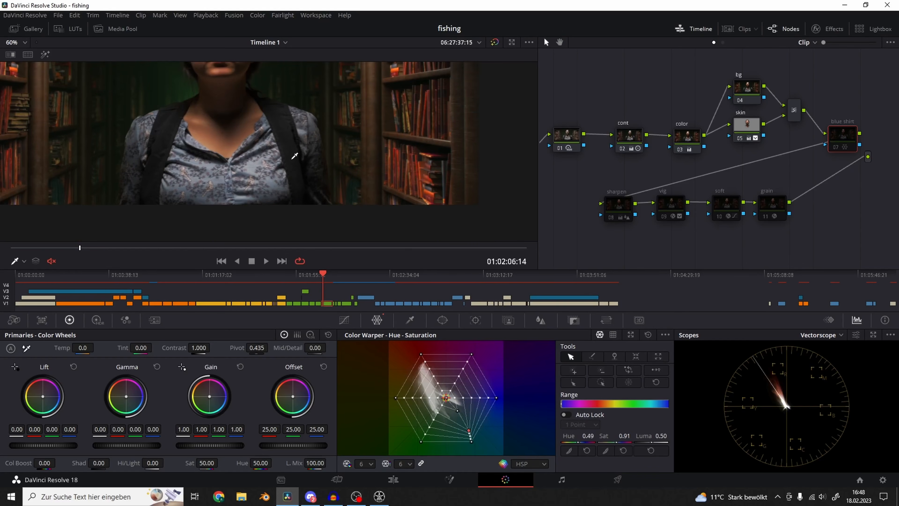
drag(295, 156, 268, 159)
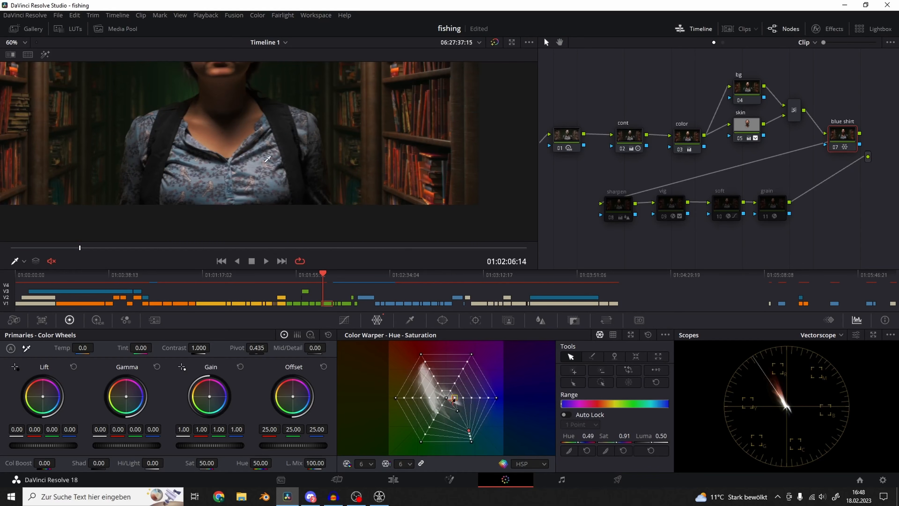
key(ctrl+d)
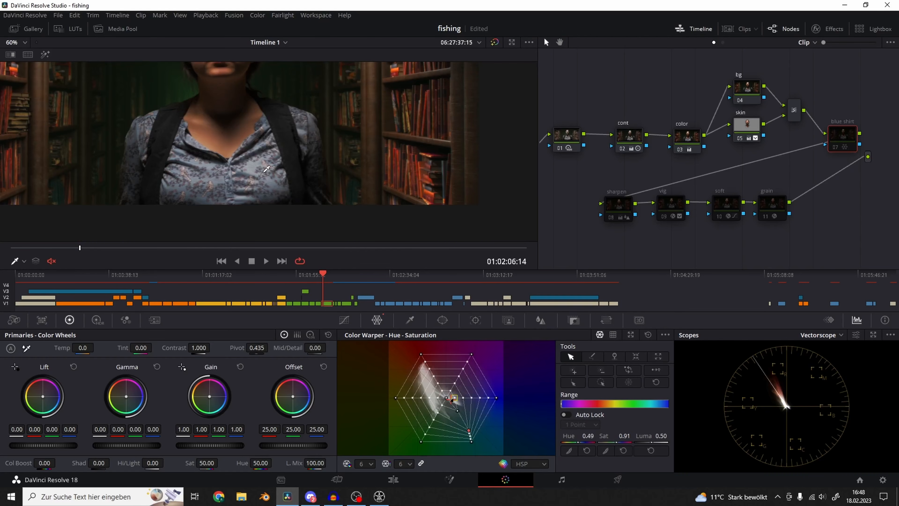
key(ctrl+d)
key(ctrl+d)
key(ctrl+d)
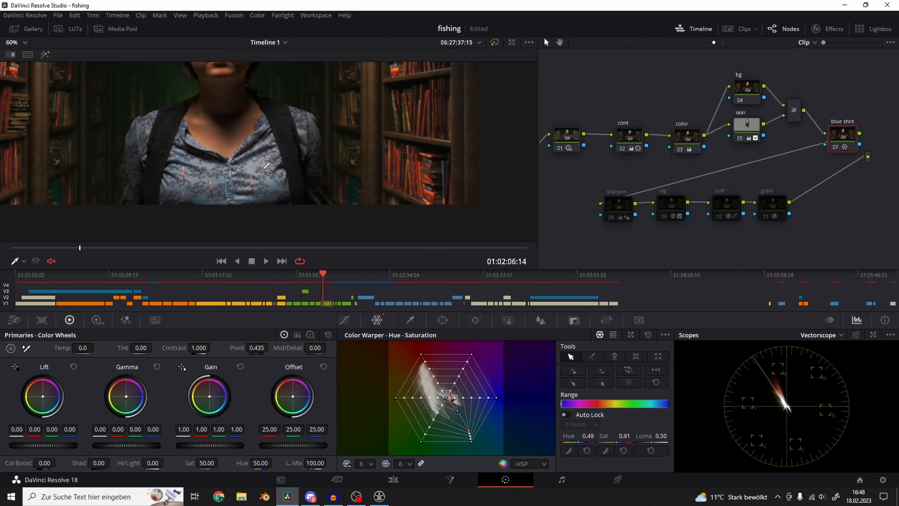
scroll(295, 184, down, 1)
scroll(295, 183, down, 1)
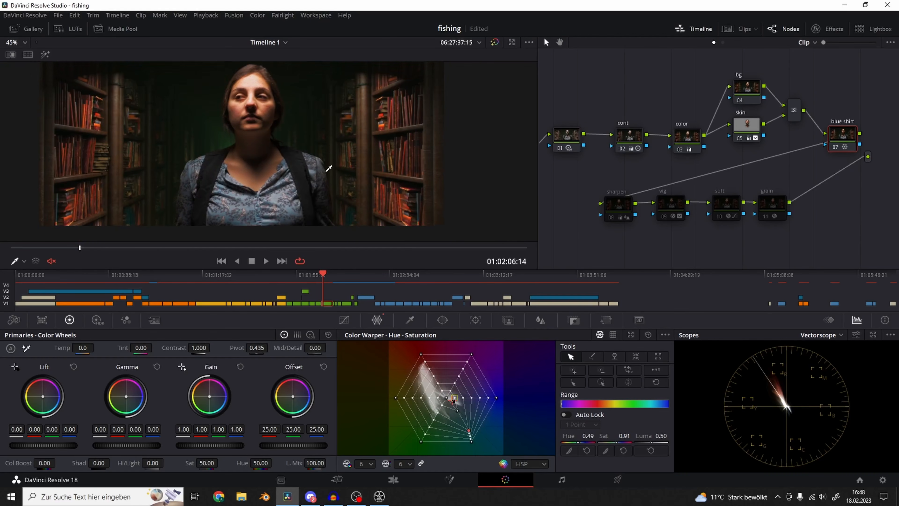
Enable the sharpen node, toggling it while viewing the bookshelf and face close up to compare the sharpening.
click(622, 205)
scroll(372, 182, up, 3)
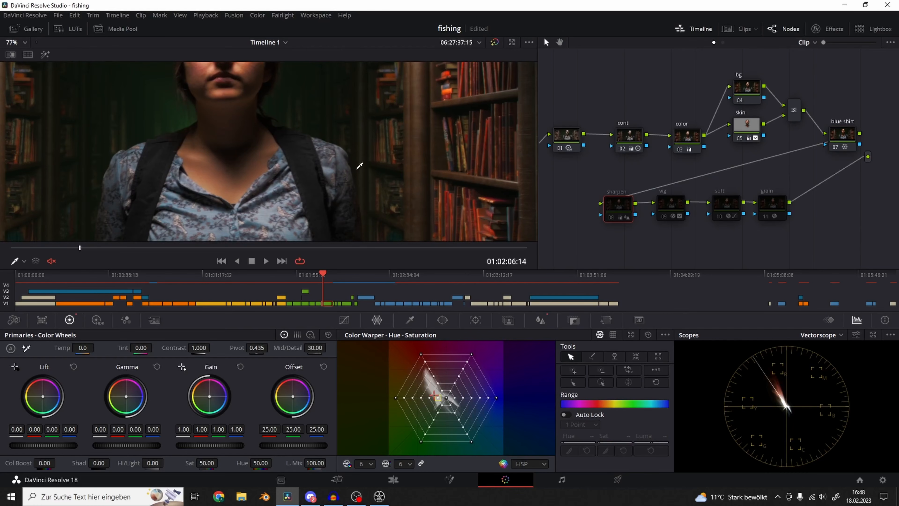
key(ctrl+d)
middle_drag(424, 129, 291, 207)
scroll(304, 203, up, 4)
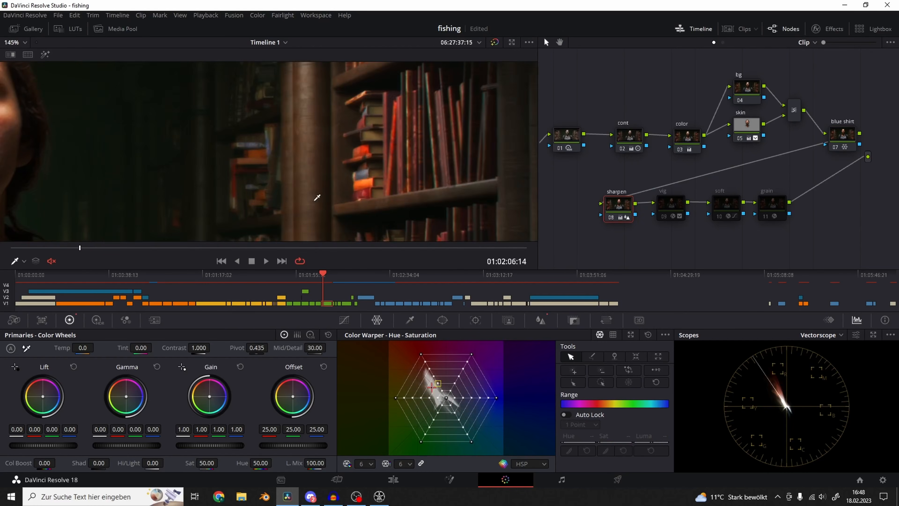
middle_drag(170, 142, 350, 157)
scroll(310, 111, up, 2)
key(ctrl+d)
middle_drag(309, 111, 315, 201)
key(ctrl+d)
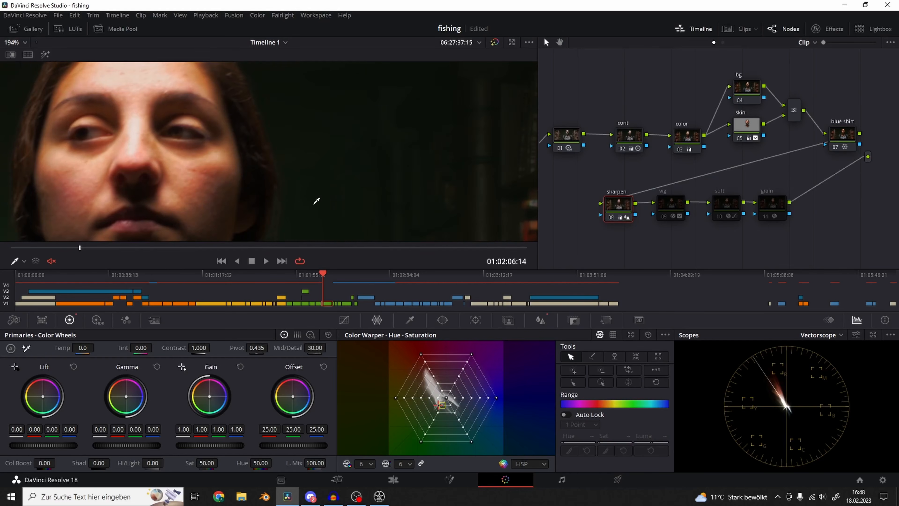
key(ctrl+d)
key(ctrl+d)
Try an extreme Mid/Detail value on the sharpen node and undo it.
drag(318, 347, 317, 347)
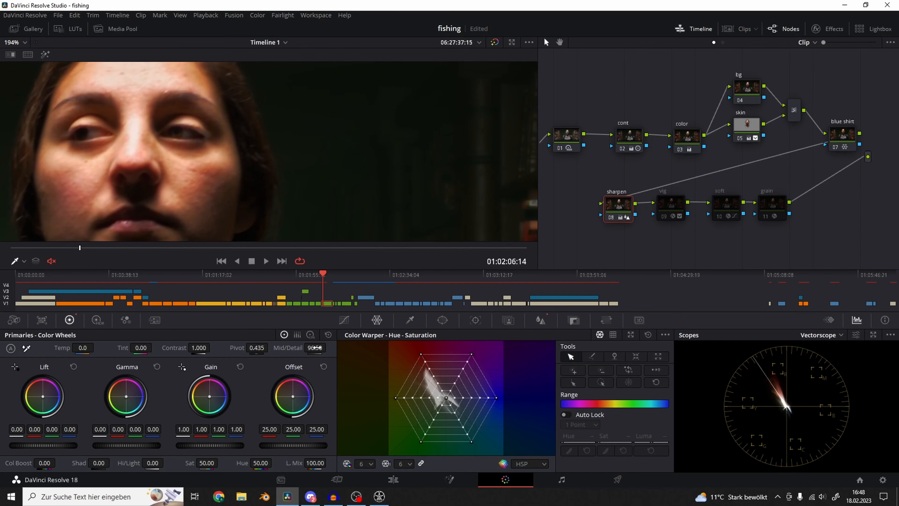
key(ctrl+z)
scroll(376, 167, down, 4)
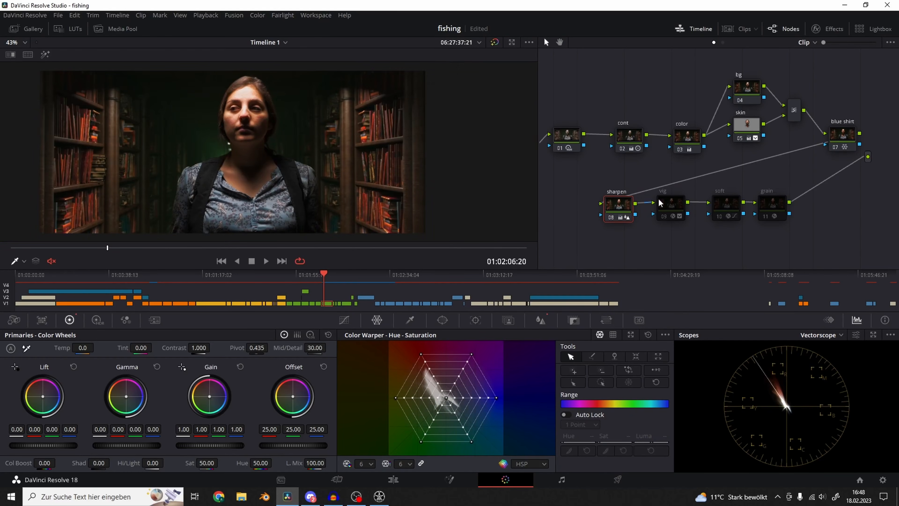
Enable the vig node, shift its oval window onto the woman at Pan 50.17 and Tilt 50.54, and show its Radial Blur settings.
click(666, 205)
click(441, 321)
scroll(289, 173, down, 2)
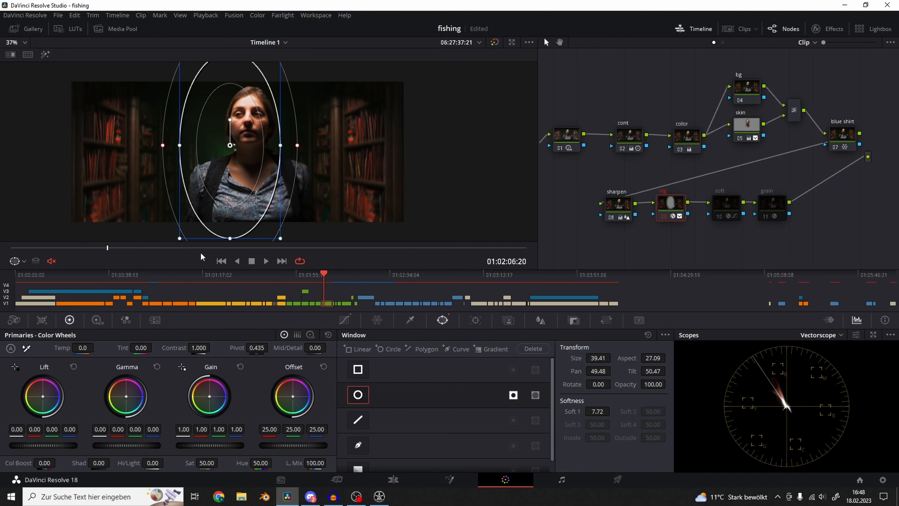
drag(250, 158, 261, 157)
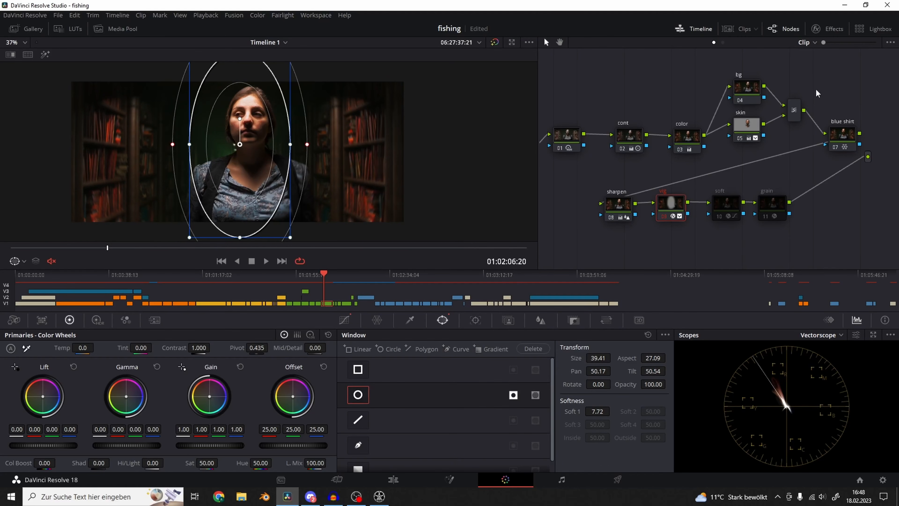
click(833, 29)
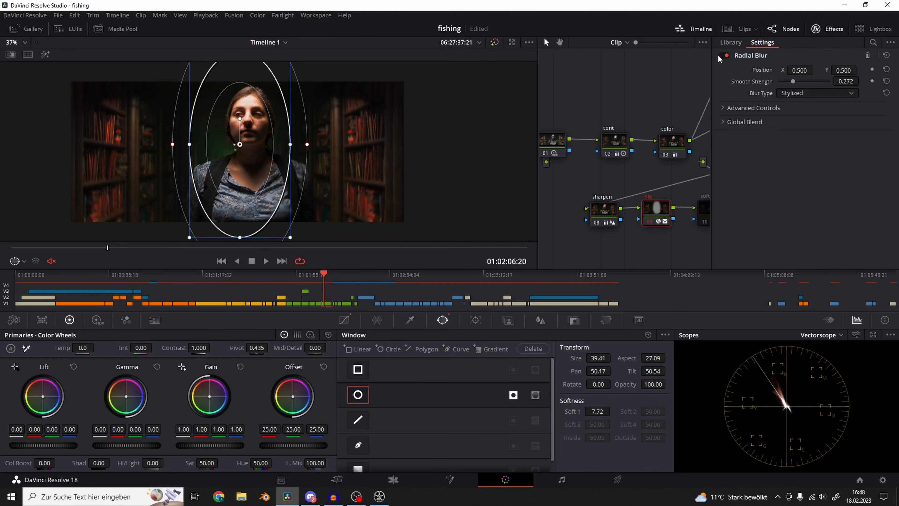
Toggle the vig node's Radial Blur off and on while viewing the bookshelf close up, then close the effect settings.
scroll(407, 170, up, 6)
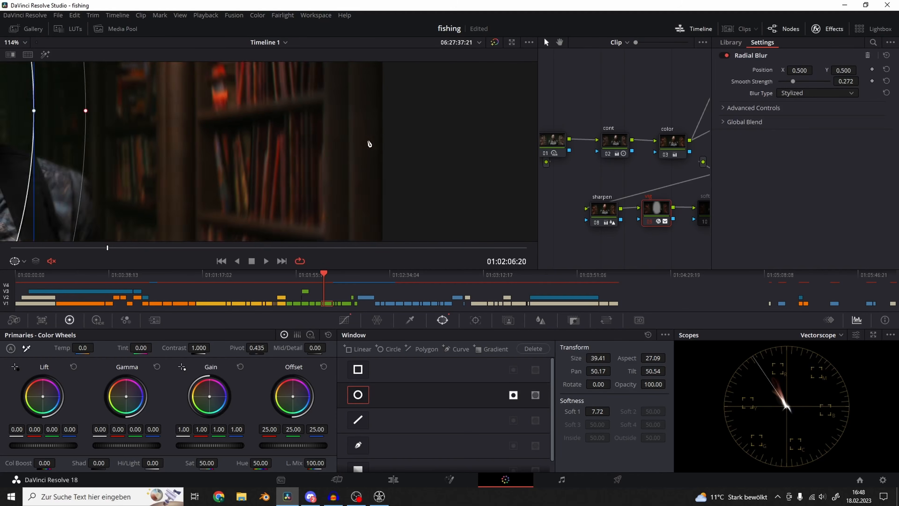
scroll(368, 143, up, 1)
click(724, 56)
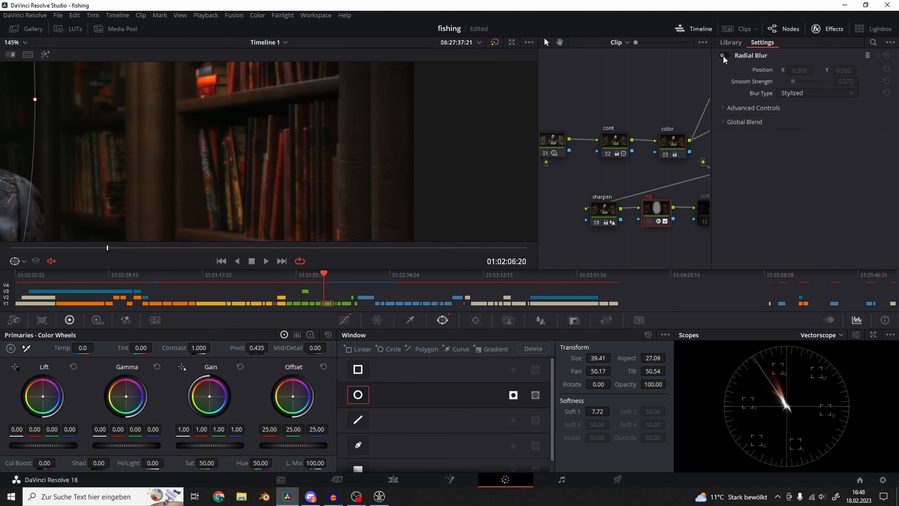
click(725, 56)
click(725, 55)
click(724, 56)
scroll(261, 145, down, 6)
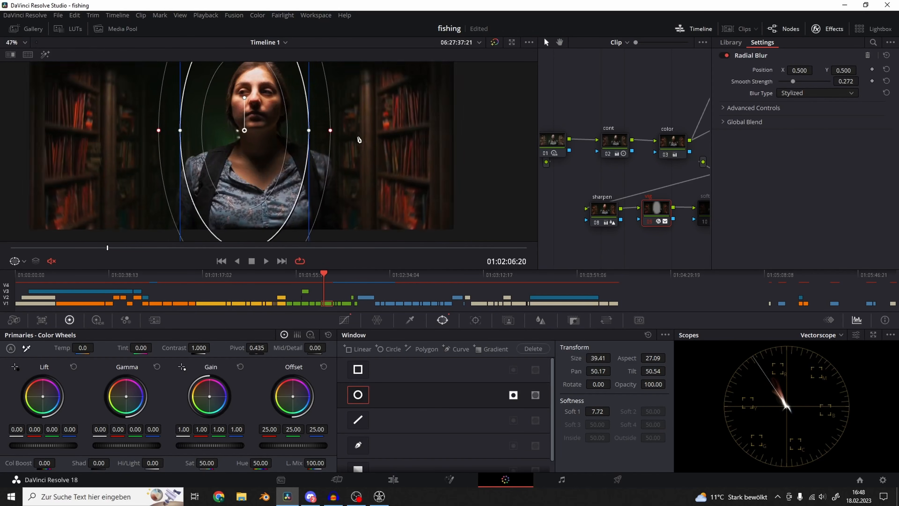
middle_drag(363, 136, 356, 159)
click(814, 31)
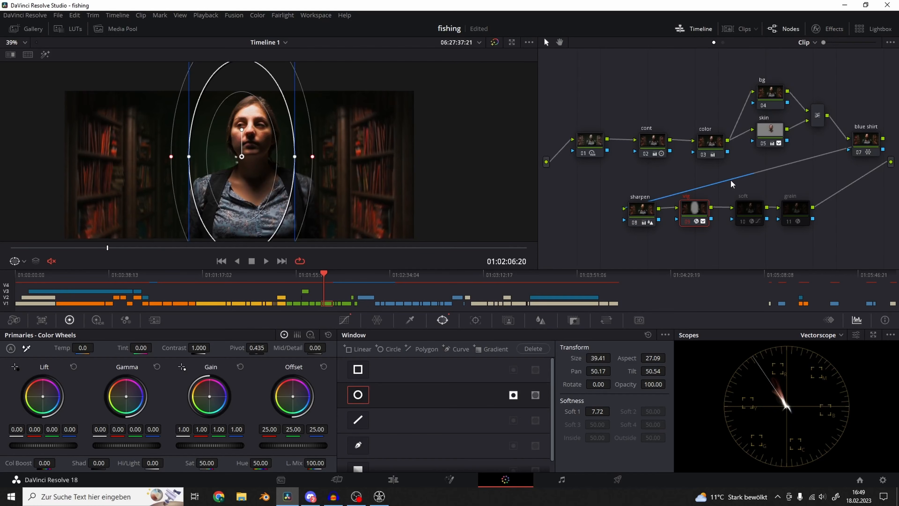
Show the vig node's custom curve and examine the darkened frame edges around the woman.
click(344, 320)
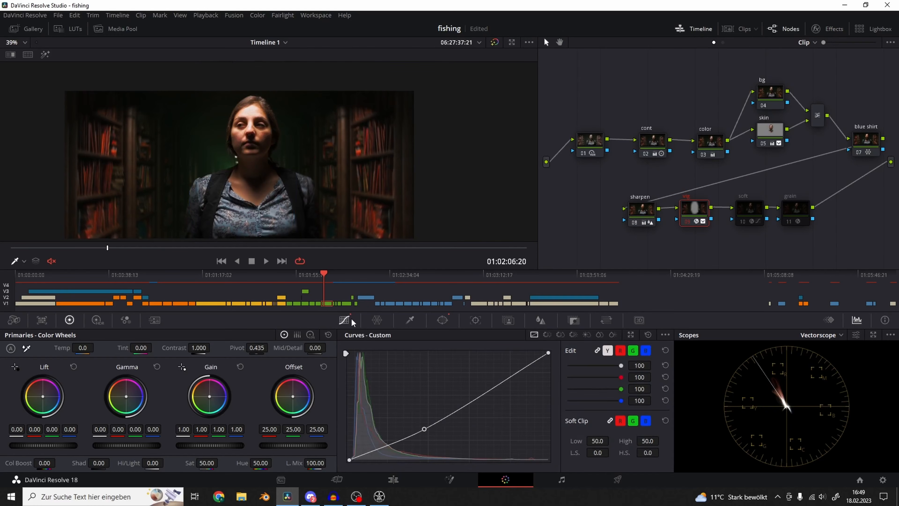
scroll(378, 157, up, 2)
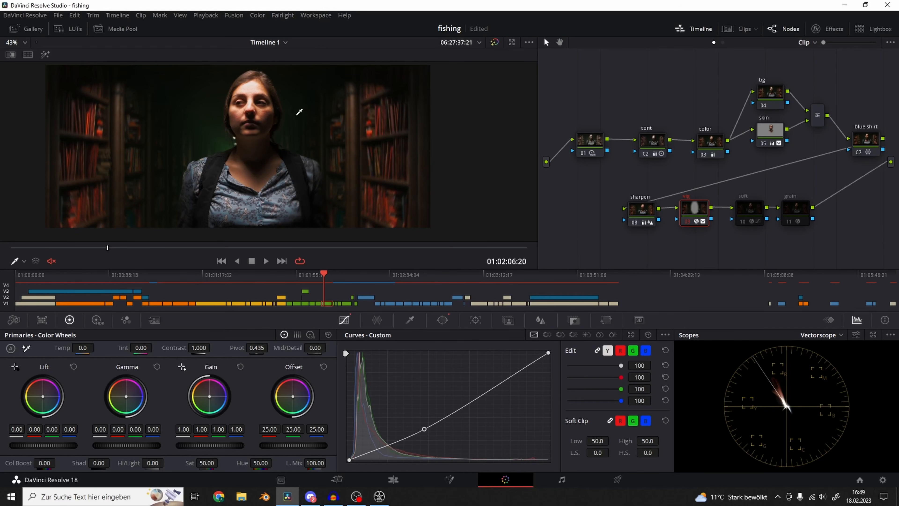
middle_drag(344, 154, 346, 163)
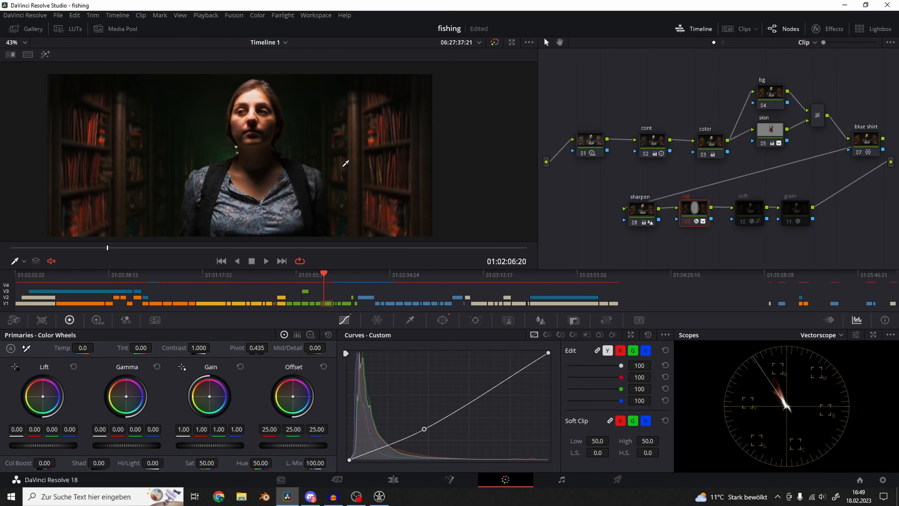
Enable the soft node after the vig node and view its effect on the whole shot.
click(754, 212)
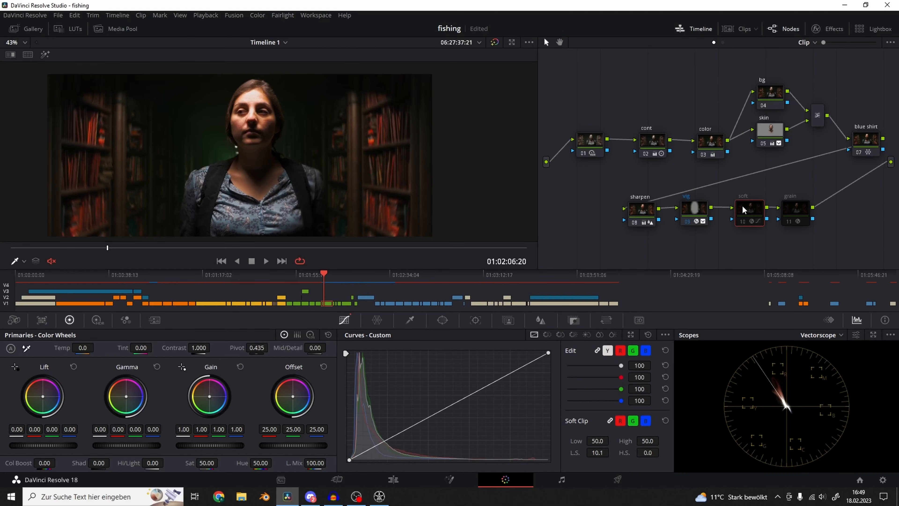
key(ctrl+d)
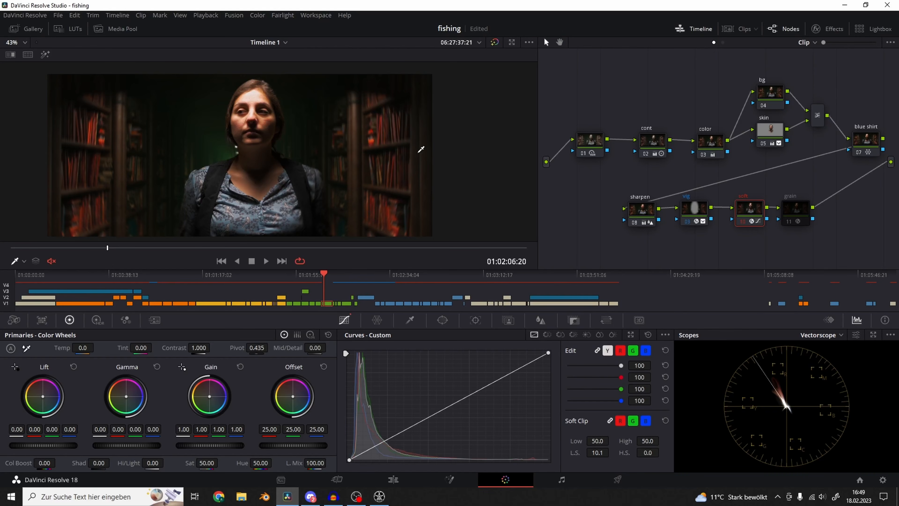
scroll(425, 151, down, 2)
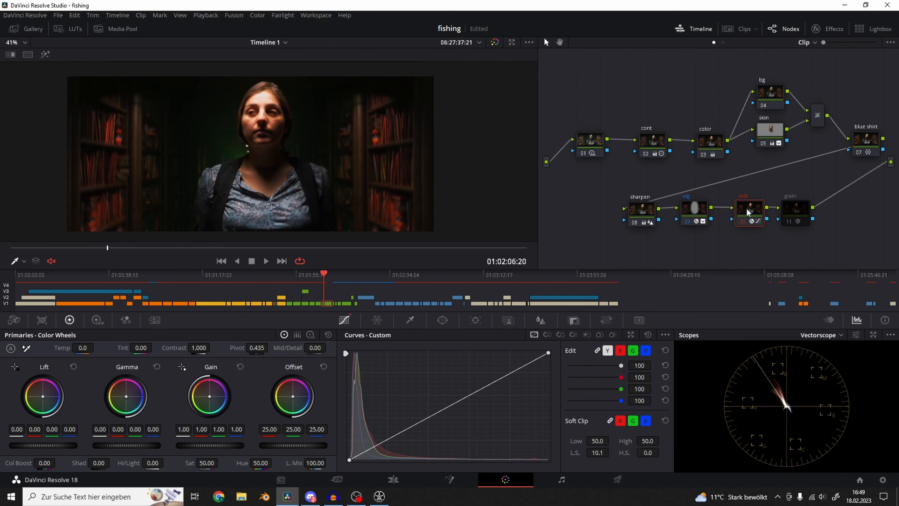
Show the soft node's Glow settings, including the available Composite Type modes, and examine the glow on the shot.
click(834, 31)
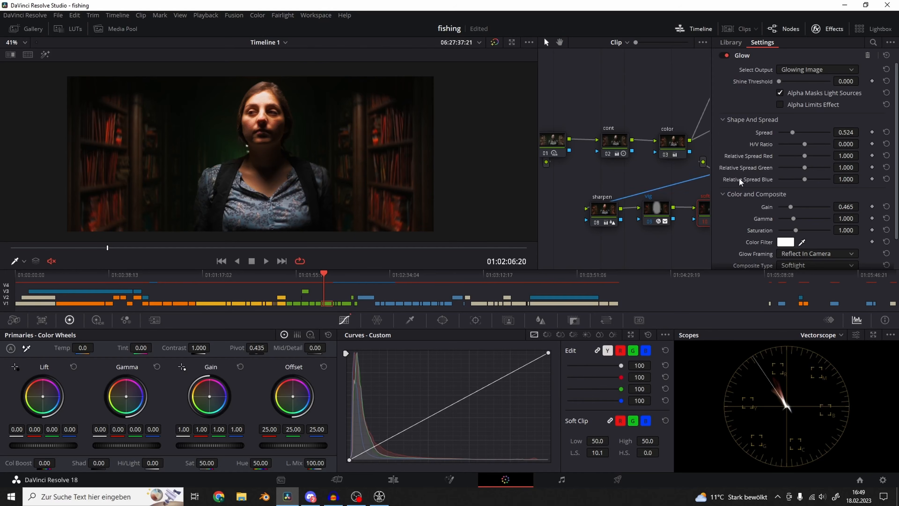
scroll(744, 177, down, 2)
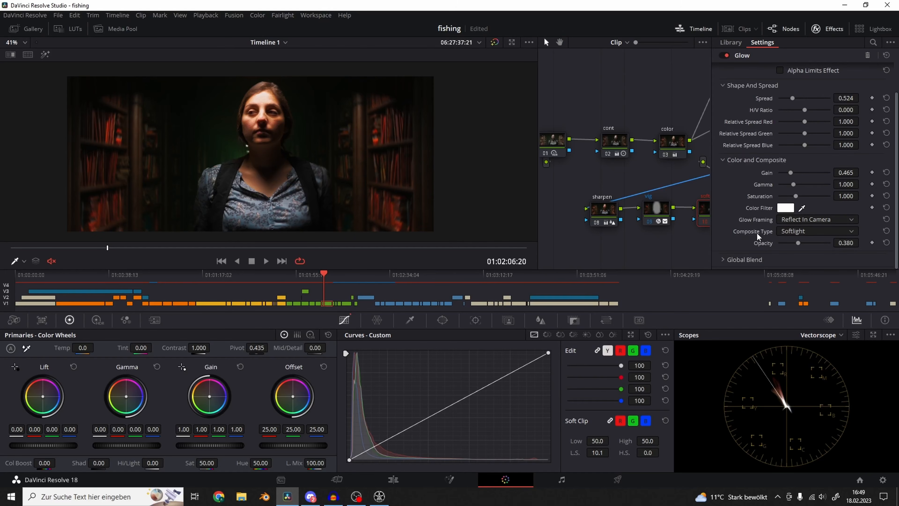
click(790, 232)
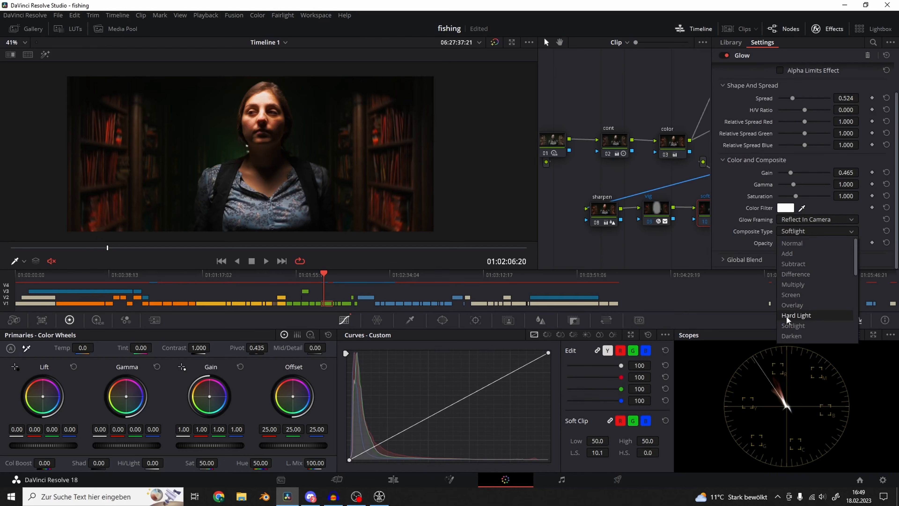
click(748, 237)
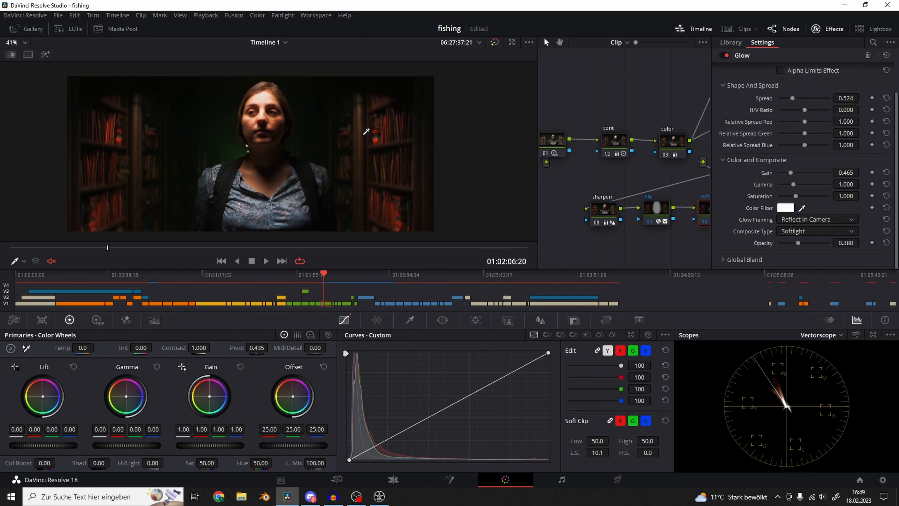
scroll(365, 131, up, 1)
middle_drag(365, 131, 369, 125)
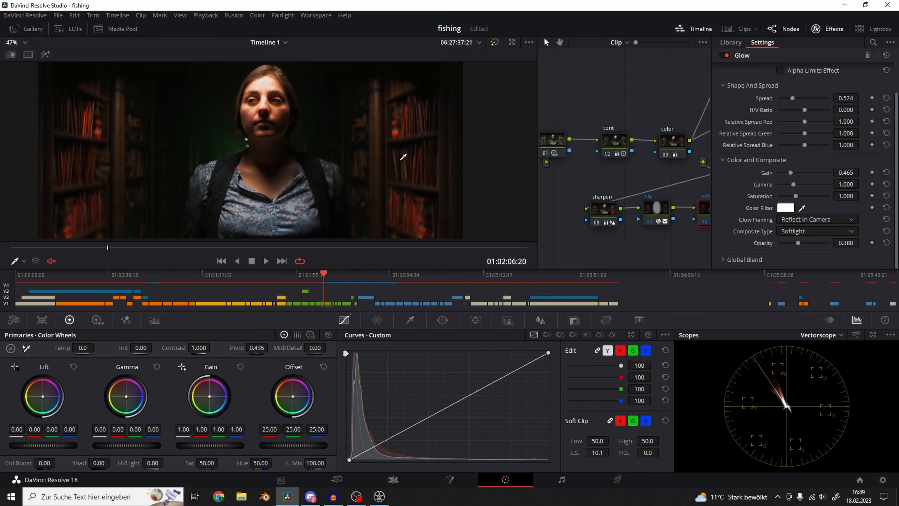
Toggle the soft node off and on to compare the shot without and with the glow, closing the effect settings.
key(ctrl+d)
scroll(389, 147, down, 1)
click(829, 29)
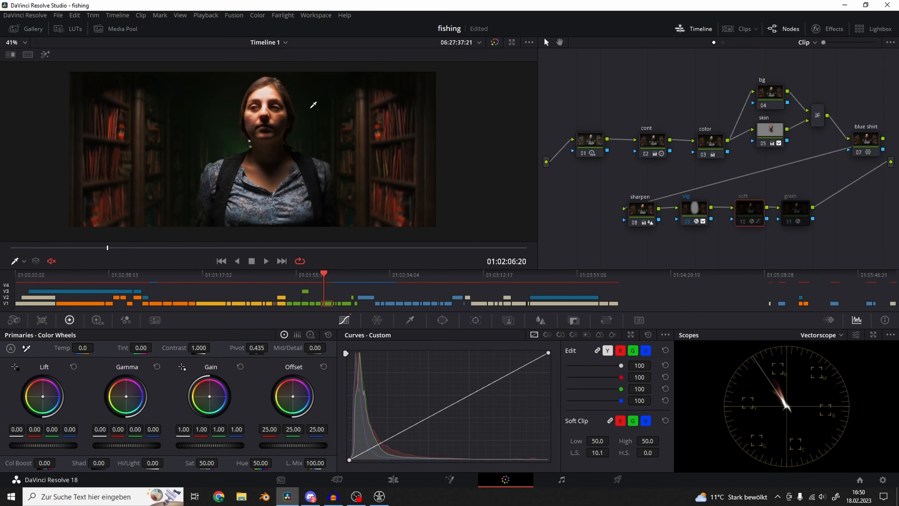
scroll(321, 114, up, 1)
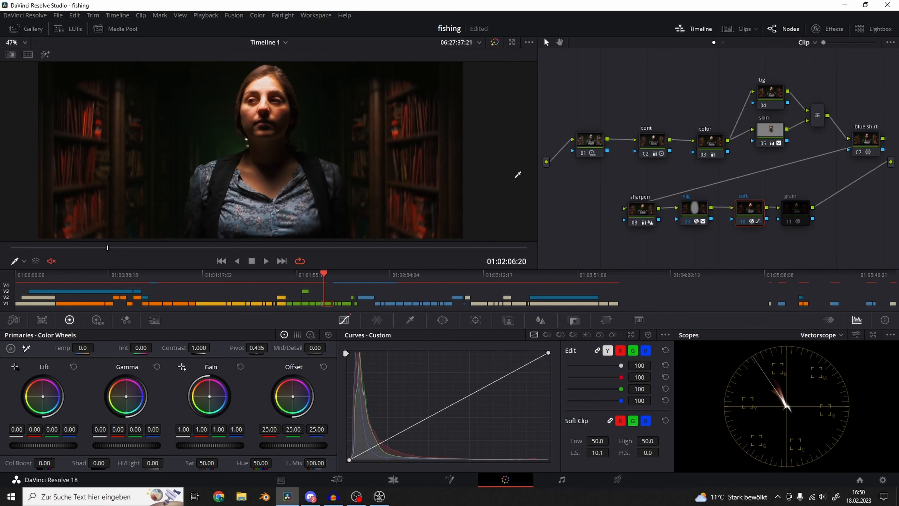
Show the grain node's Film Grain settings, inspect the shirt close up, and play the shot to examine the grain.
scroll(442, 165, up, 8)
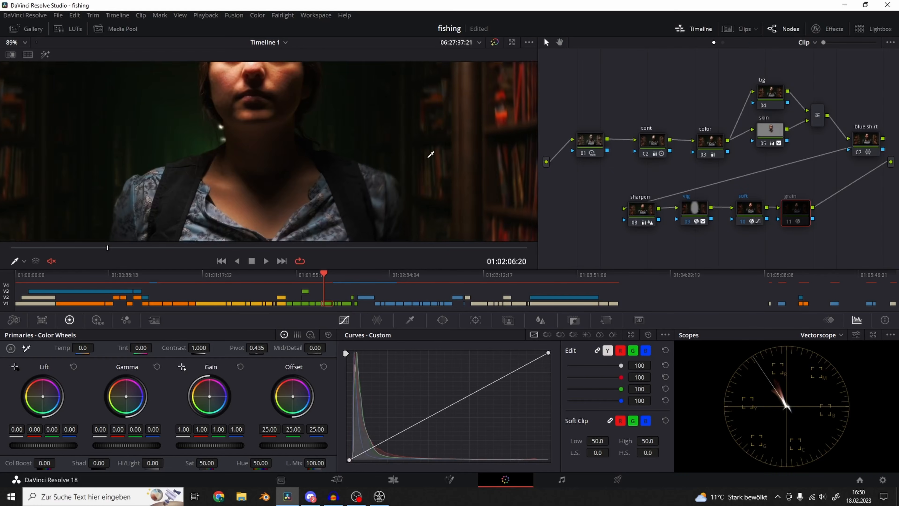
scroll(364, 124, up, 3)
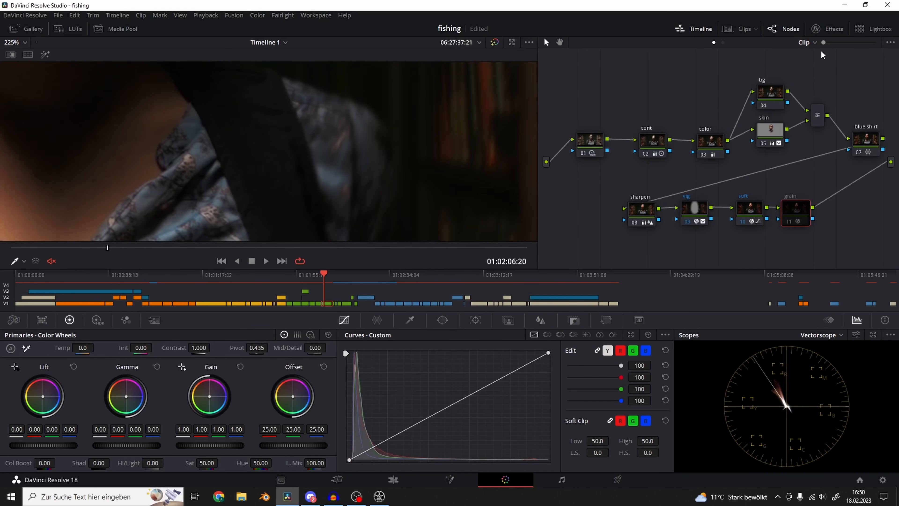
click(827, 28)
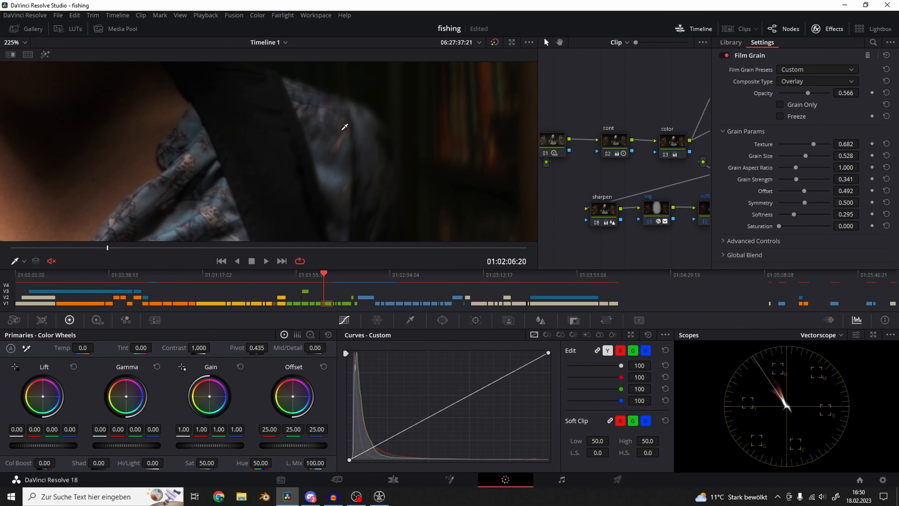
scroll(290, 176, down, 5)
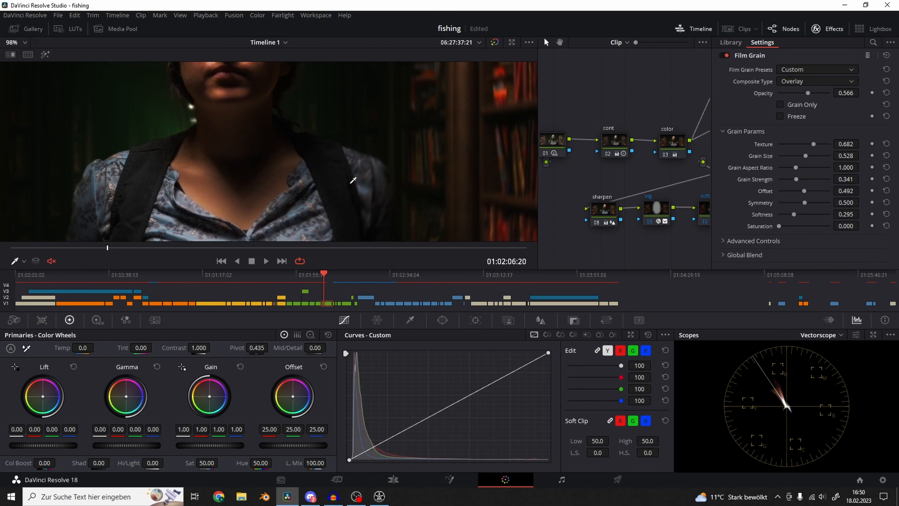
scroll(356, 177, down, 2)
key(space)
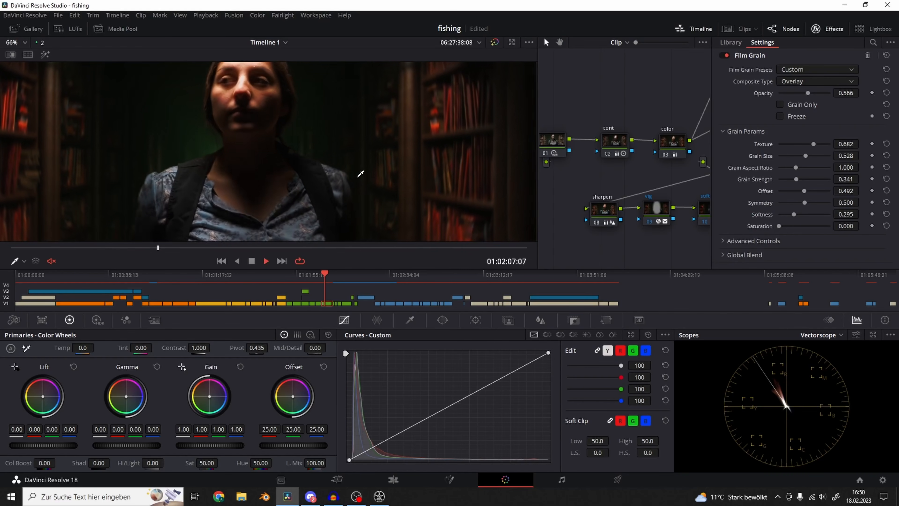
scroll(361, 173, down, 2)
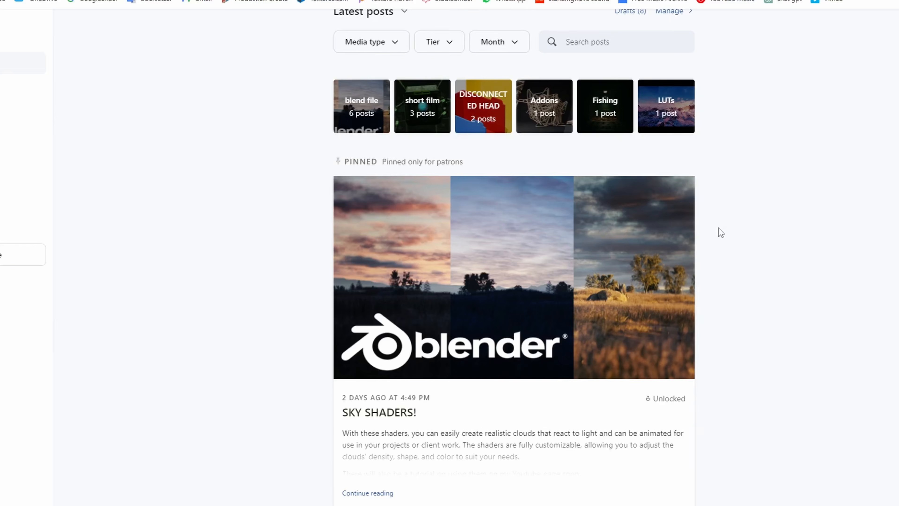
Browse the latest posts on the creator's Patreon page in the browser, from the sky shaders down to the drone asset.
scroll(719, 230, down, 4)
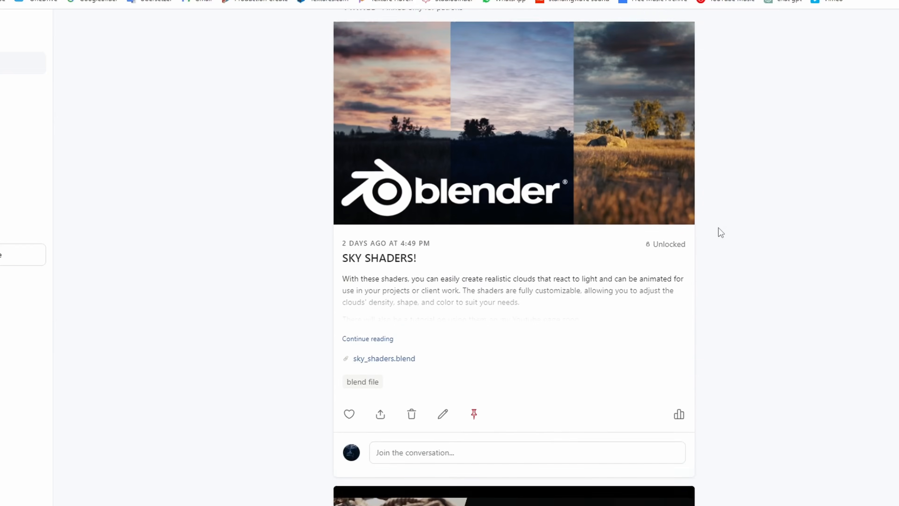
scroll(719, 228, down, 12)
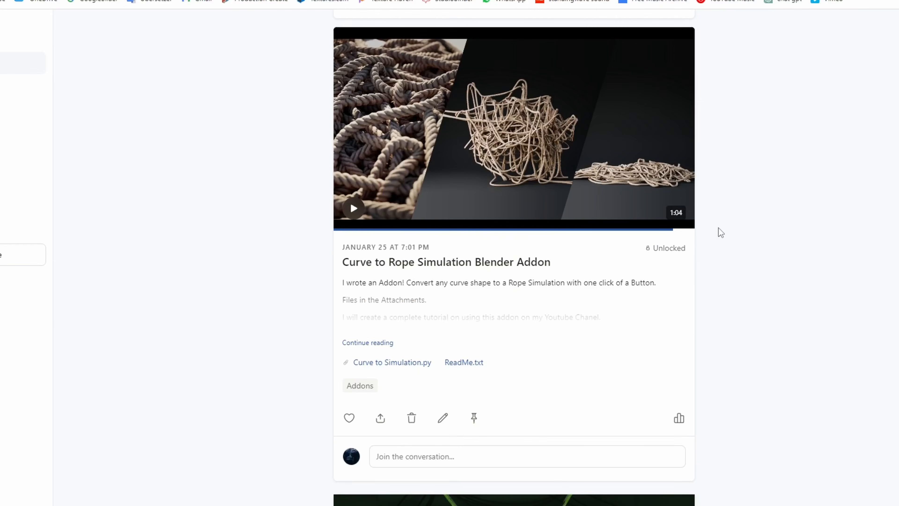
scroll(719, 227, down, 14)
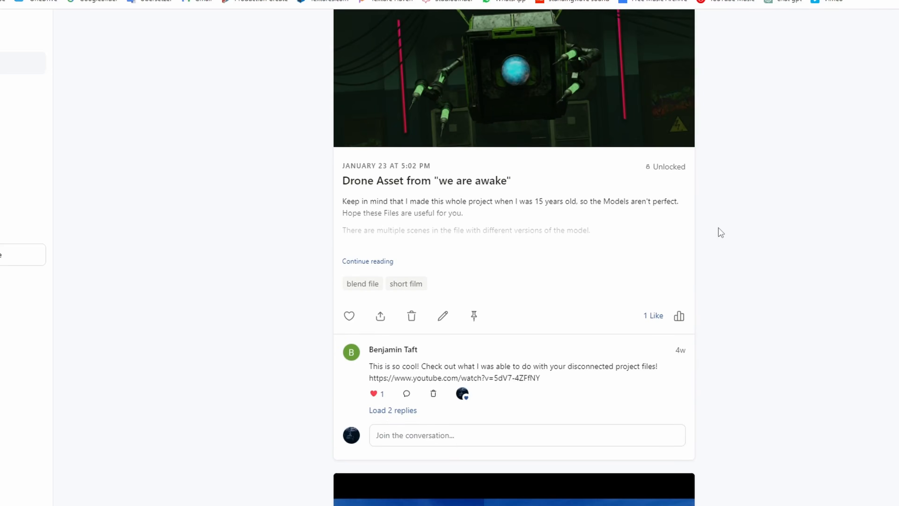